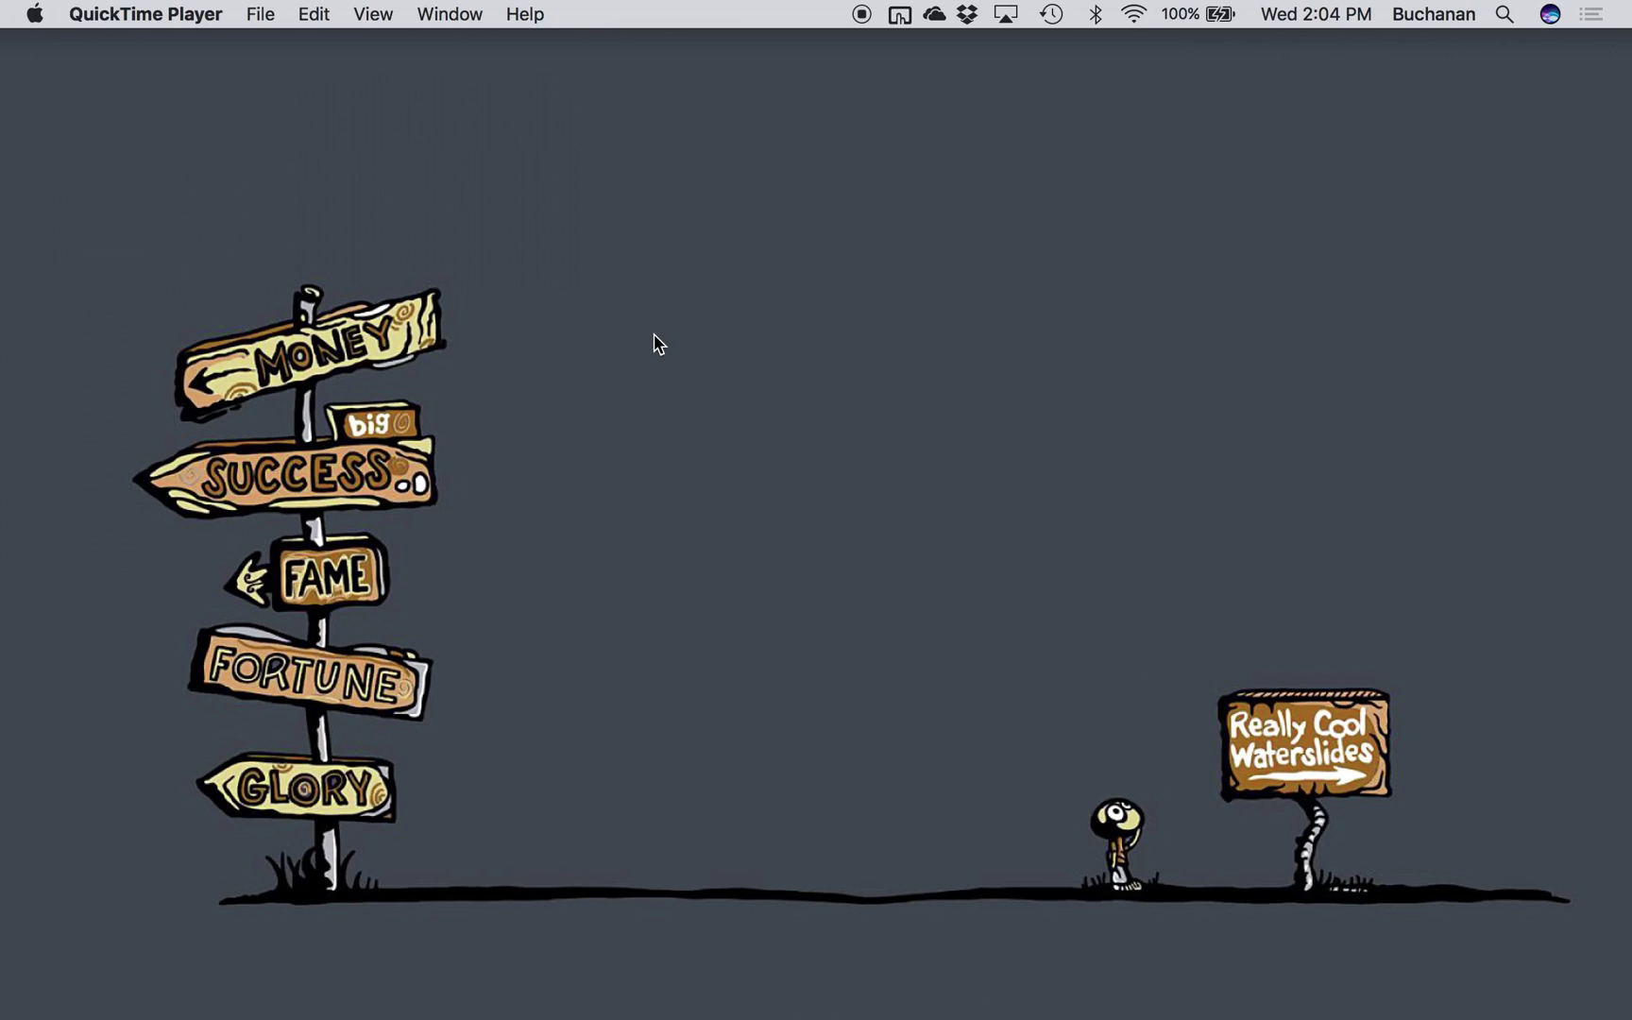
Bring back the Firefox 'Download | JASP' page and scroll through its download listings.
{"action": "mouse_move", "coordinate": [1384, 1015]}
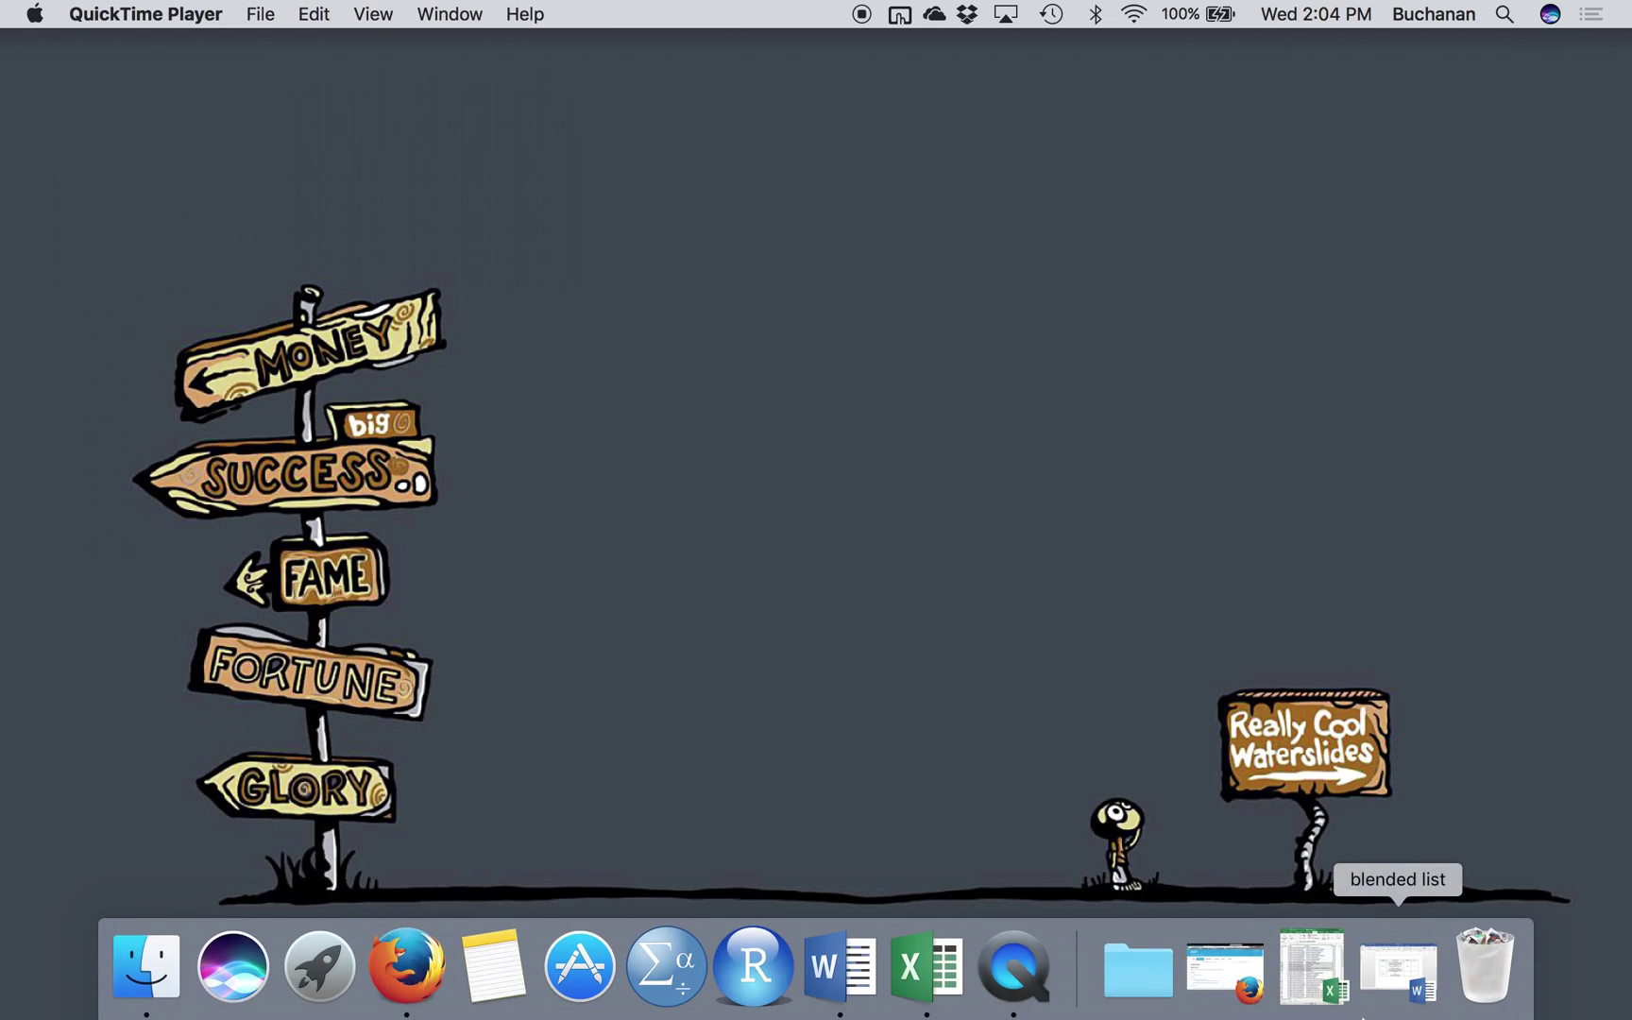
{"action": "left_click", "coordinate": [1218, 962]}
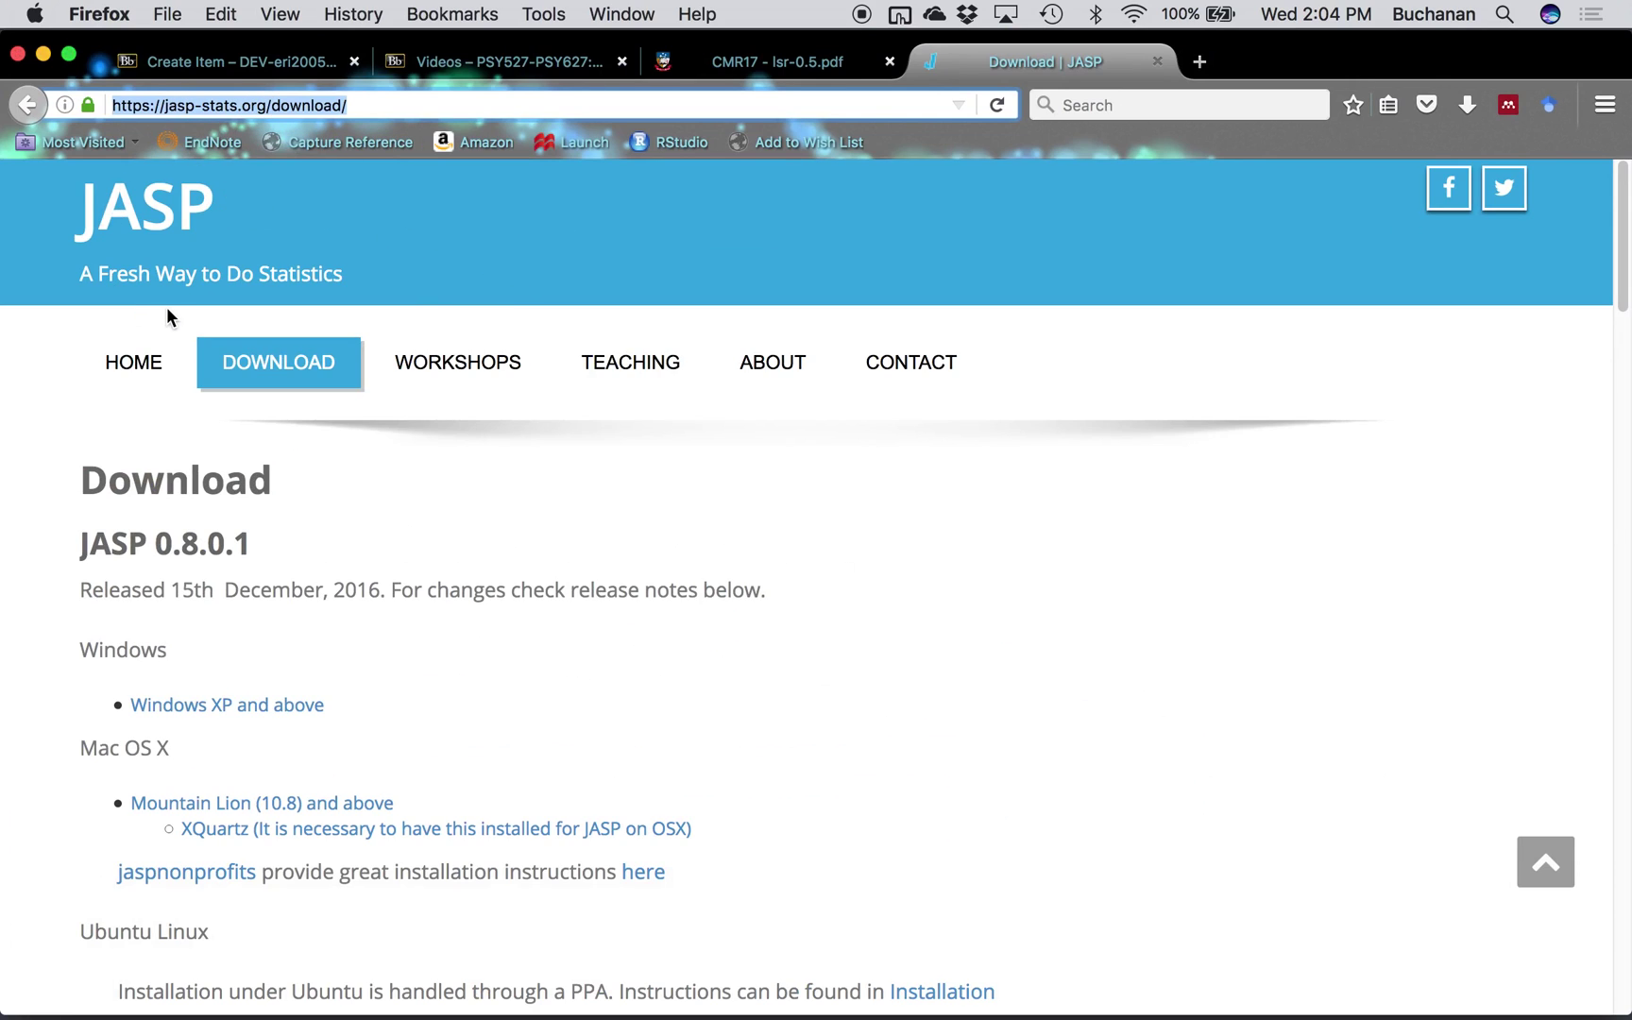
{"action": "scroll", "coordinate": [137, 652], "scroll_direction": "down", "scroll_amount": 1}
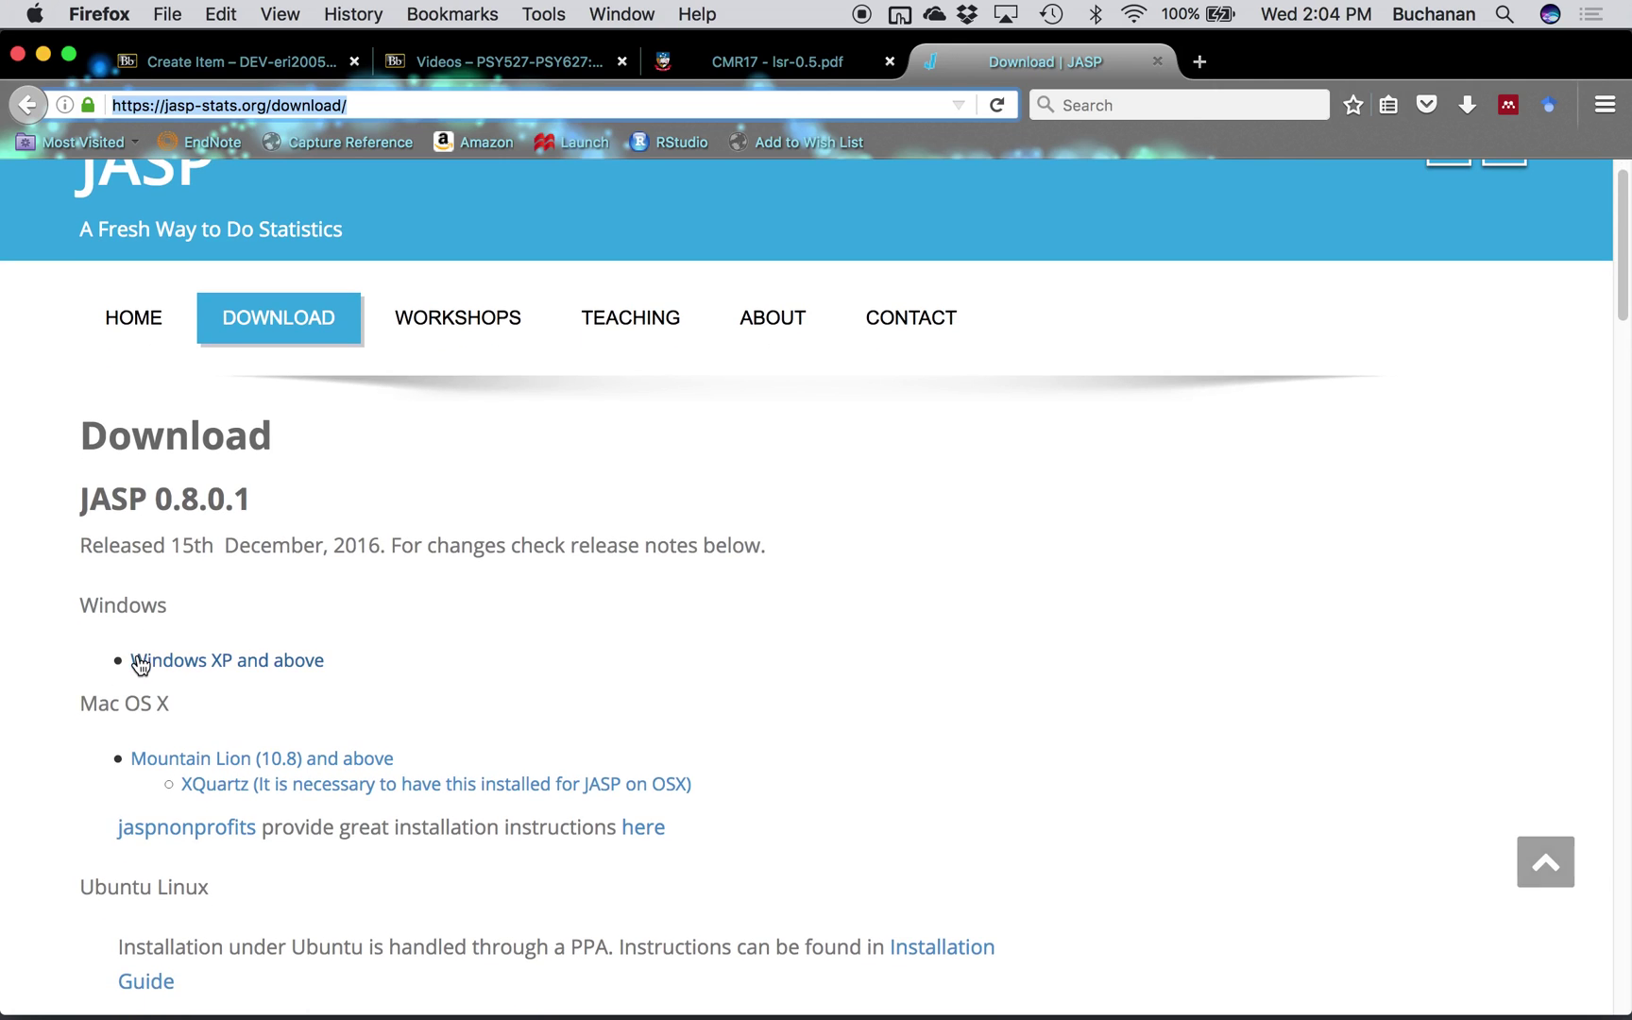
{"action": "scroll", "coordinate": [140, 664], "scroll_direction": "down", "scroll_amount": 5}
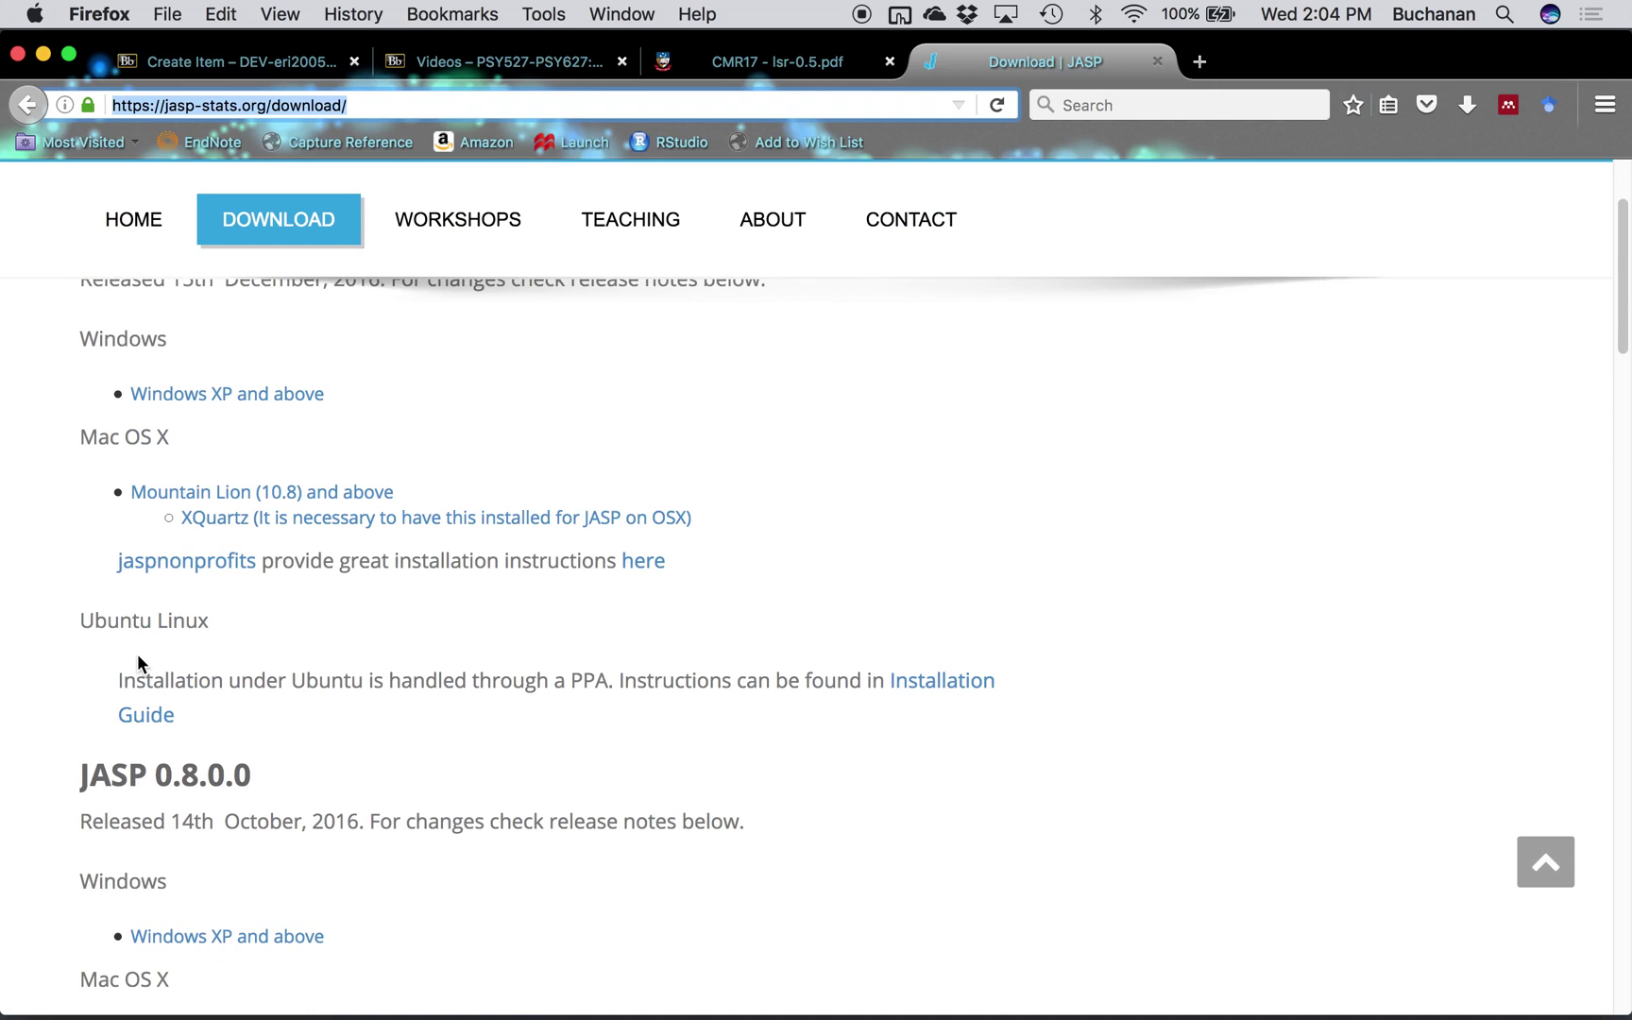
{"action": "scroll", "coordinate": [138, 657], "scroll_direction": "up", "scroll_amount": 6}
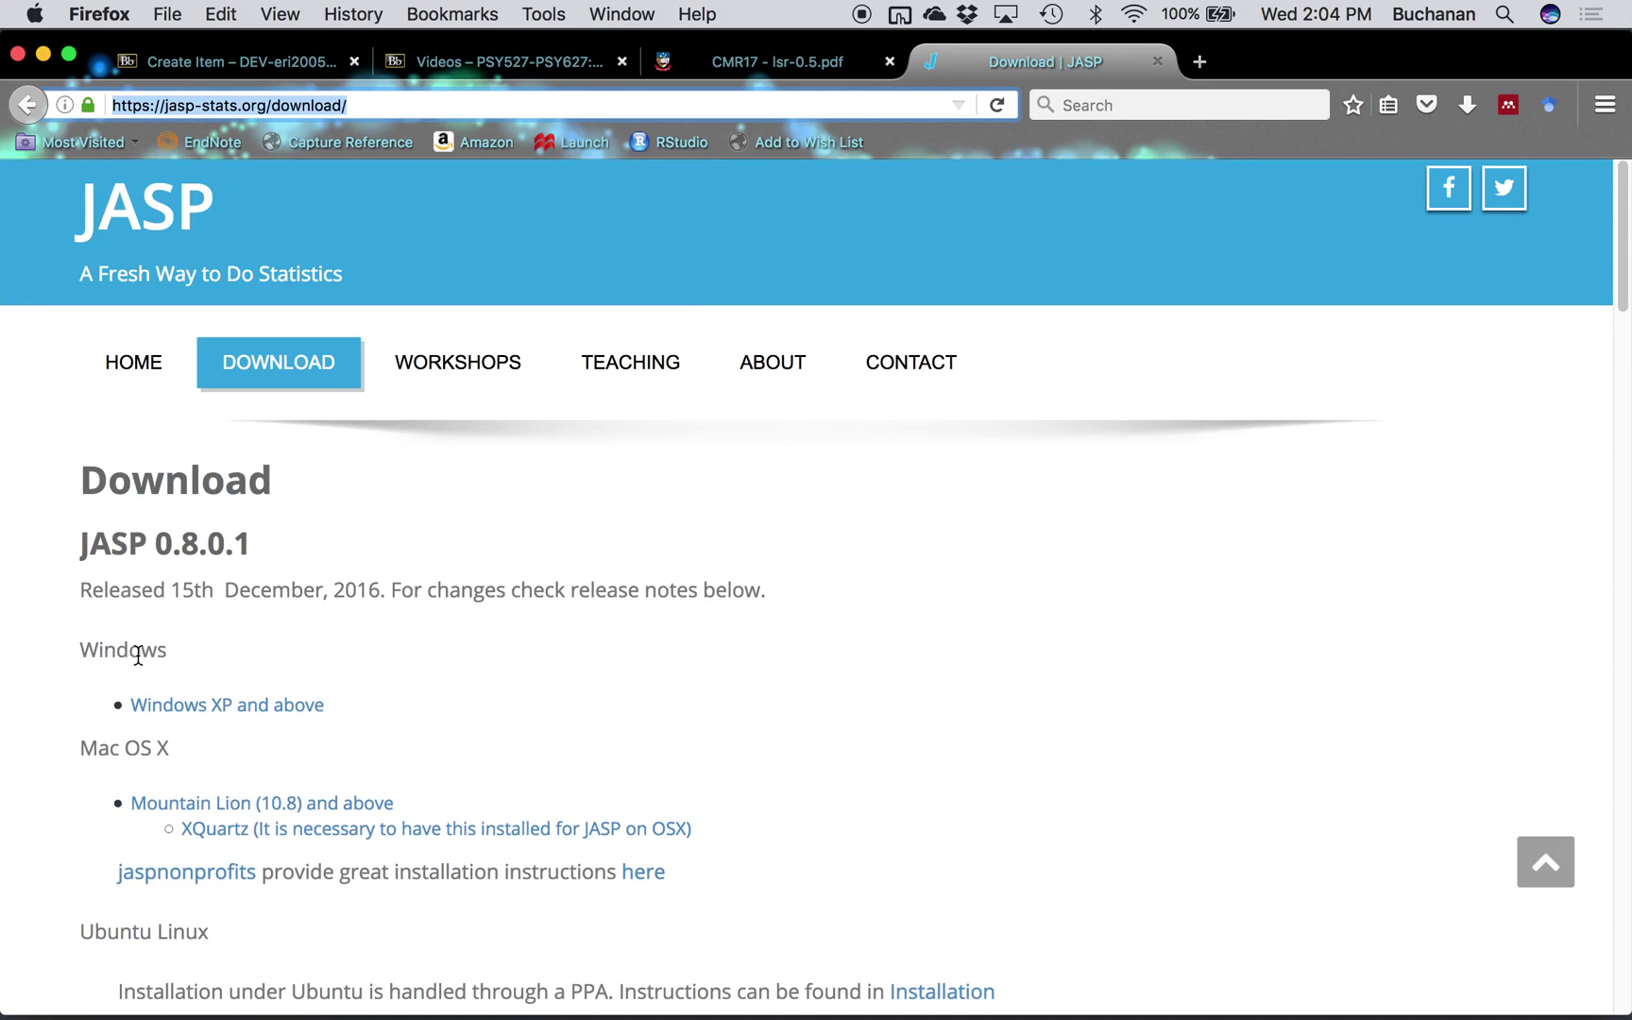
{"action": "scroll", "coordinate": [138, 655], "scroll_direction": "down", "scroll_amount": 7}
{"action": "scroll", "coordinate": [138, 656], "scroll_direction": "down", "scroll_amount": 3}
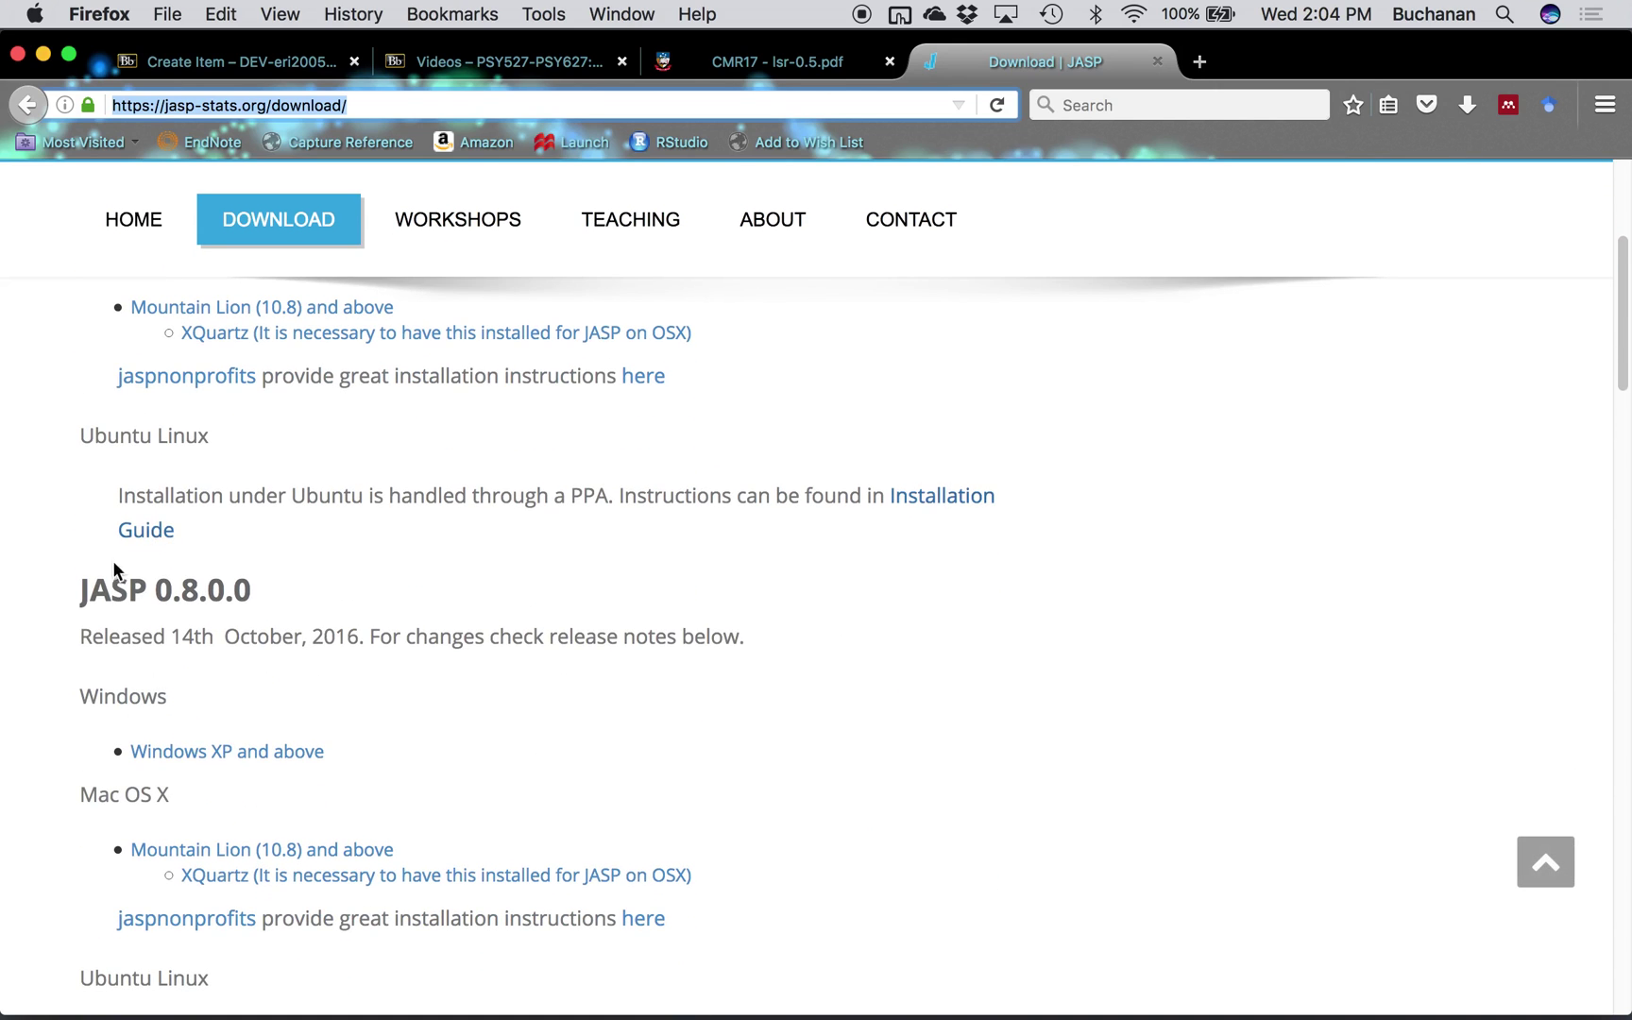
{"action": "scroll", "coordinate": [279, 601], "scroll_direction": "up", "scroll_amount": 1}
{"action": "scroll", "coordinate": [279, 591], "scroll_direction": "up", "scroll_amount": 8}
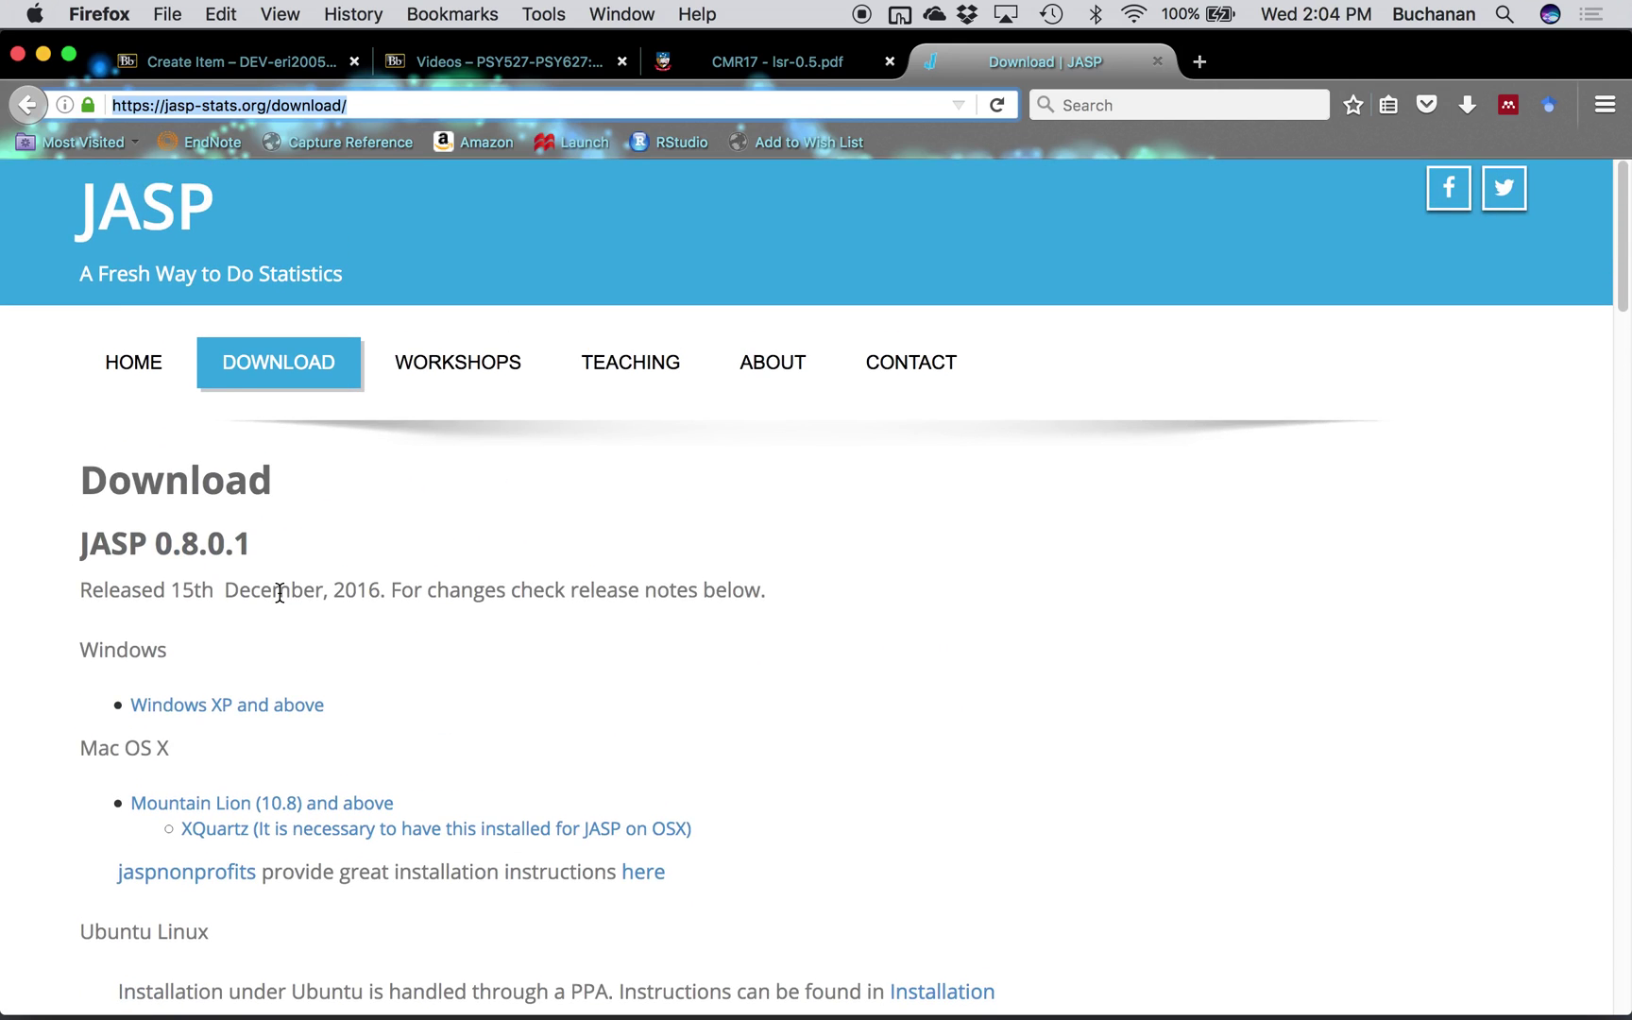
Scroll the page again and return to the top showing the JASP 0.8.0.1 downloads.
{"action": "scroll", "coordinate": [277, 591], "scroll_direction": "down", "scroll_amount": 2}
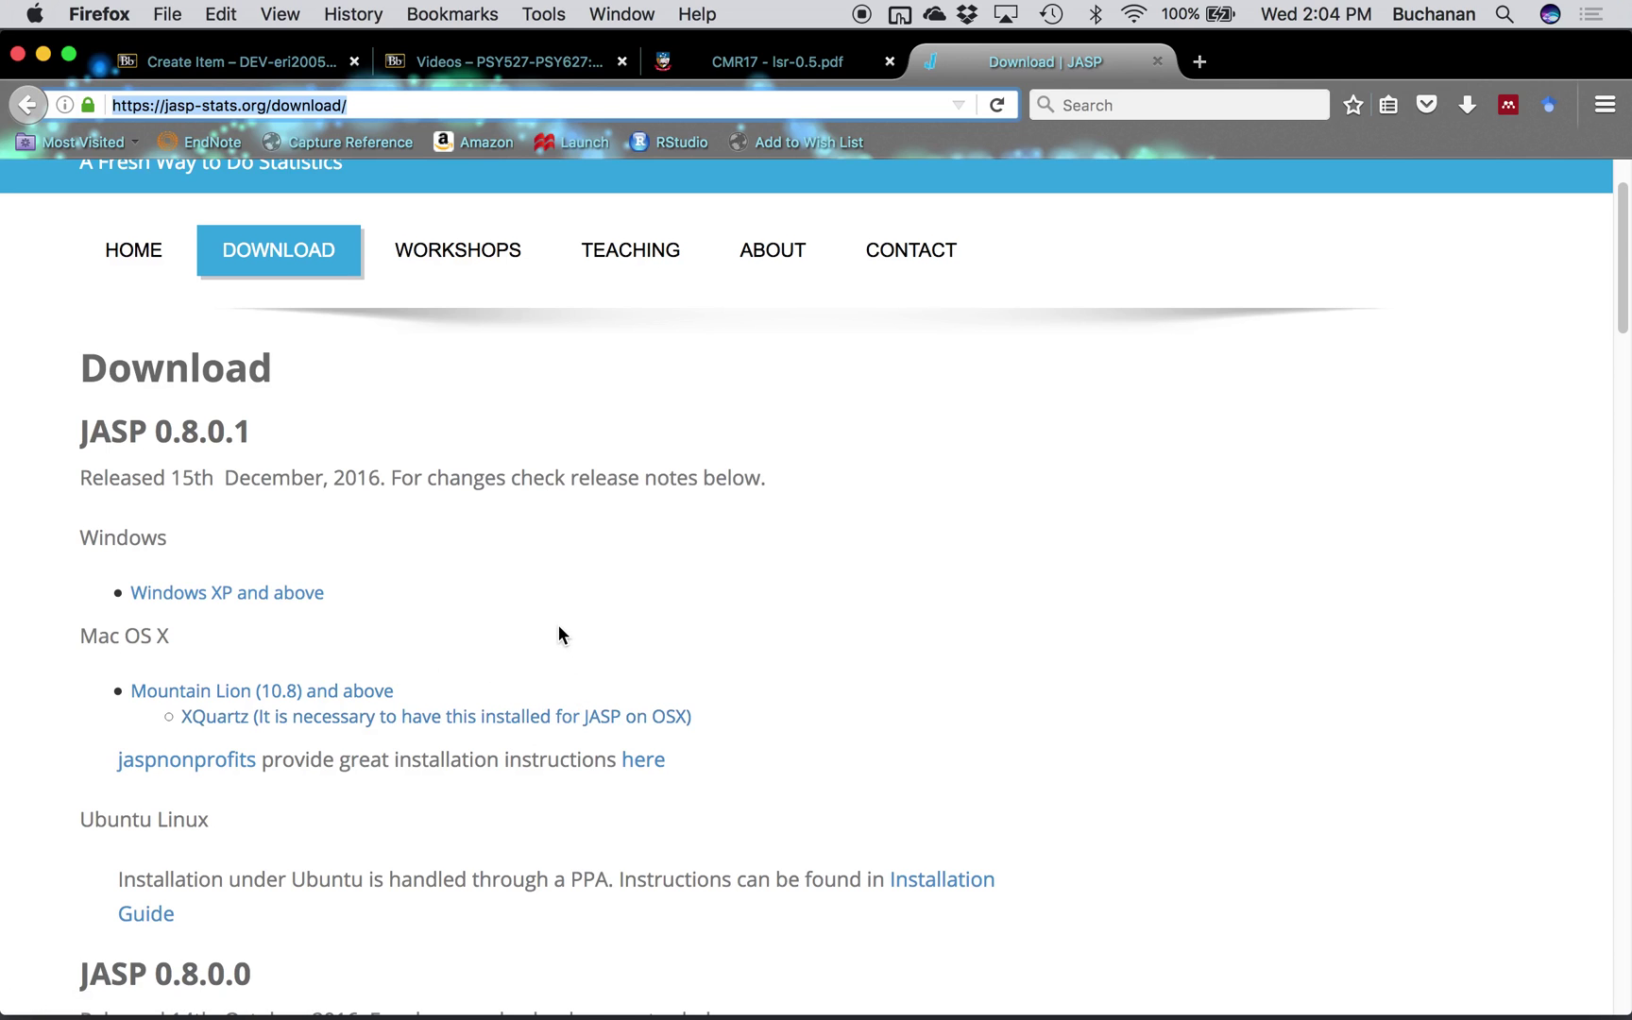
{"action": "scroll", "coordinate": [558, 633], "scroll_direction": "down", "scroll_amount": 1}
{"action": "scroll", "coordinate": [558, 633], "scroll_direction": "up", "scroll_amount": 3}
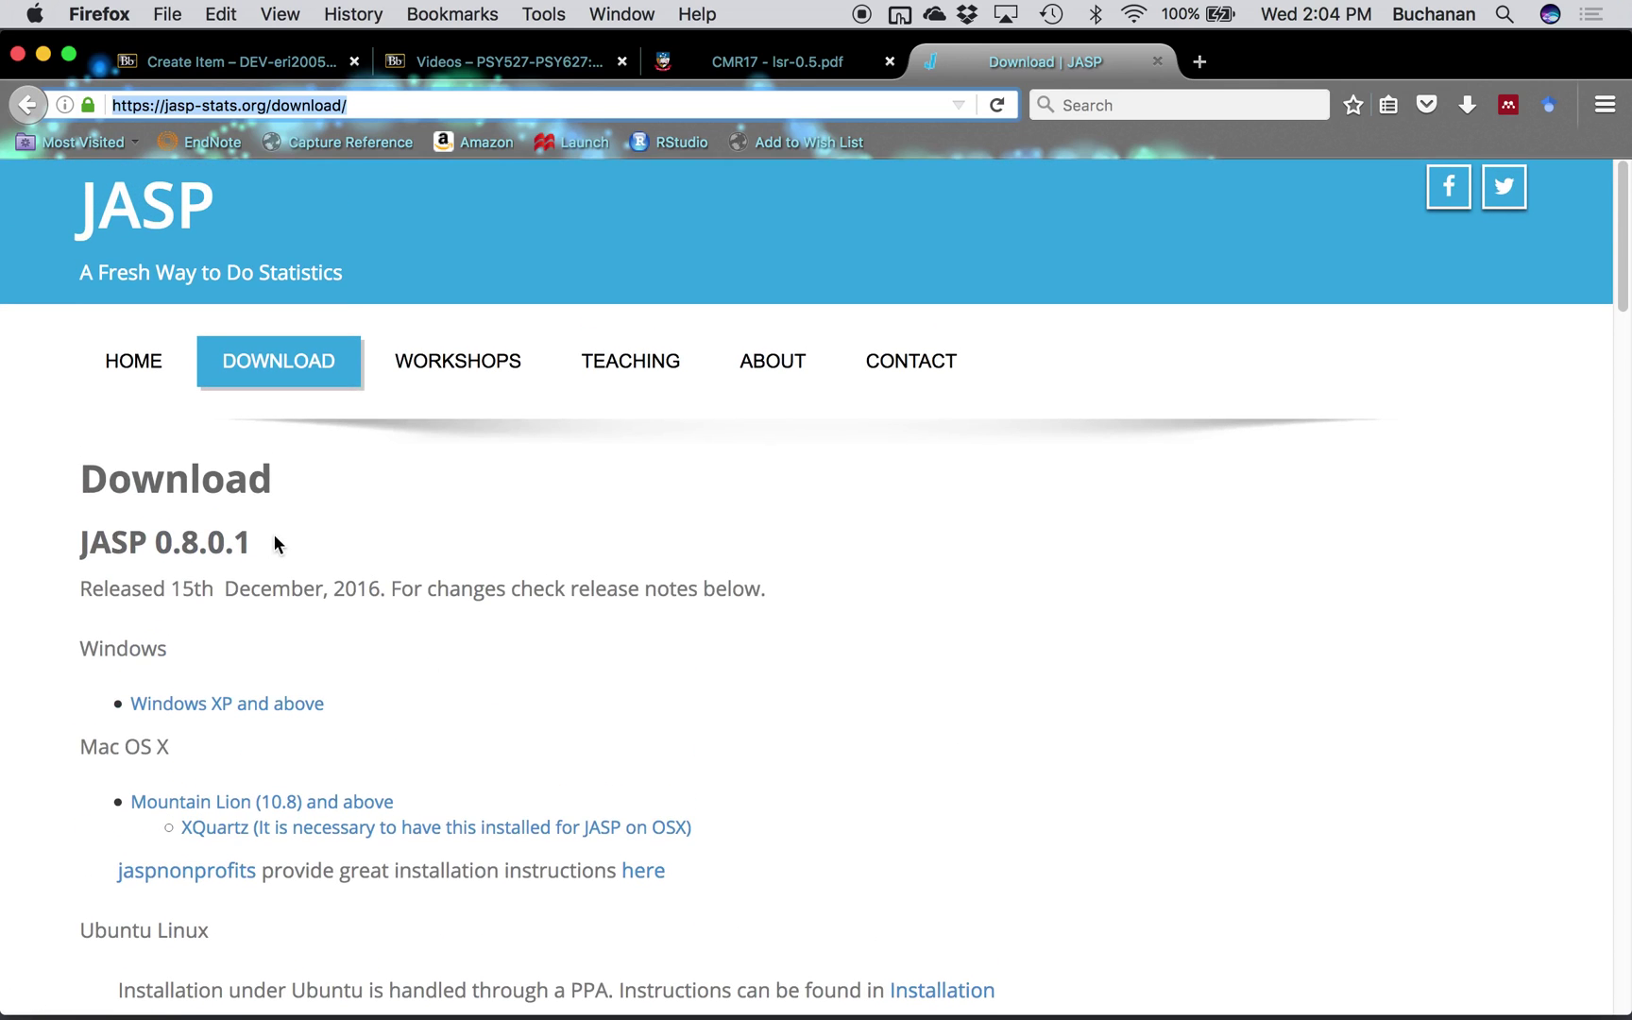
{"action": "mouse_move", "coordinate": [517, 378]}
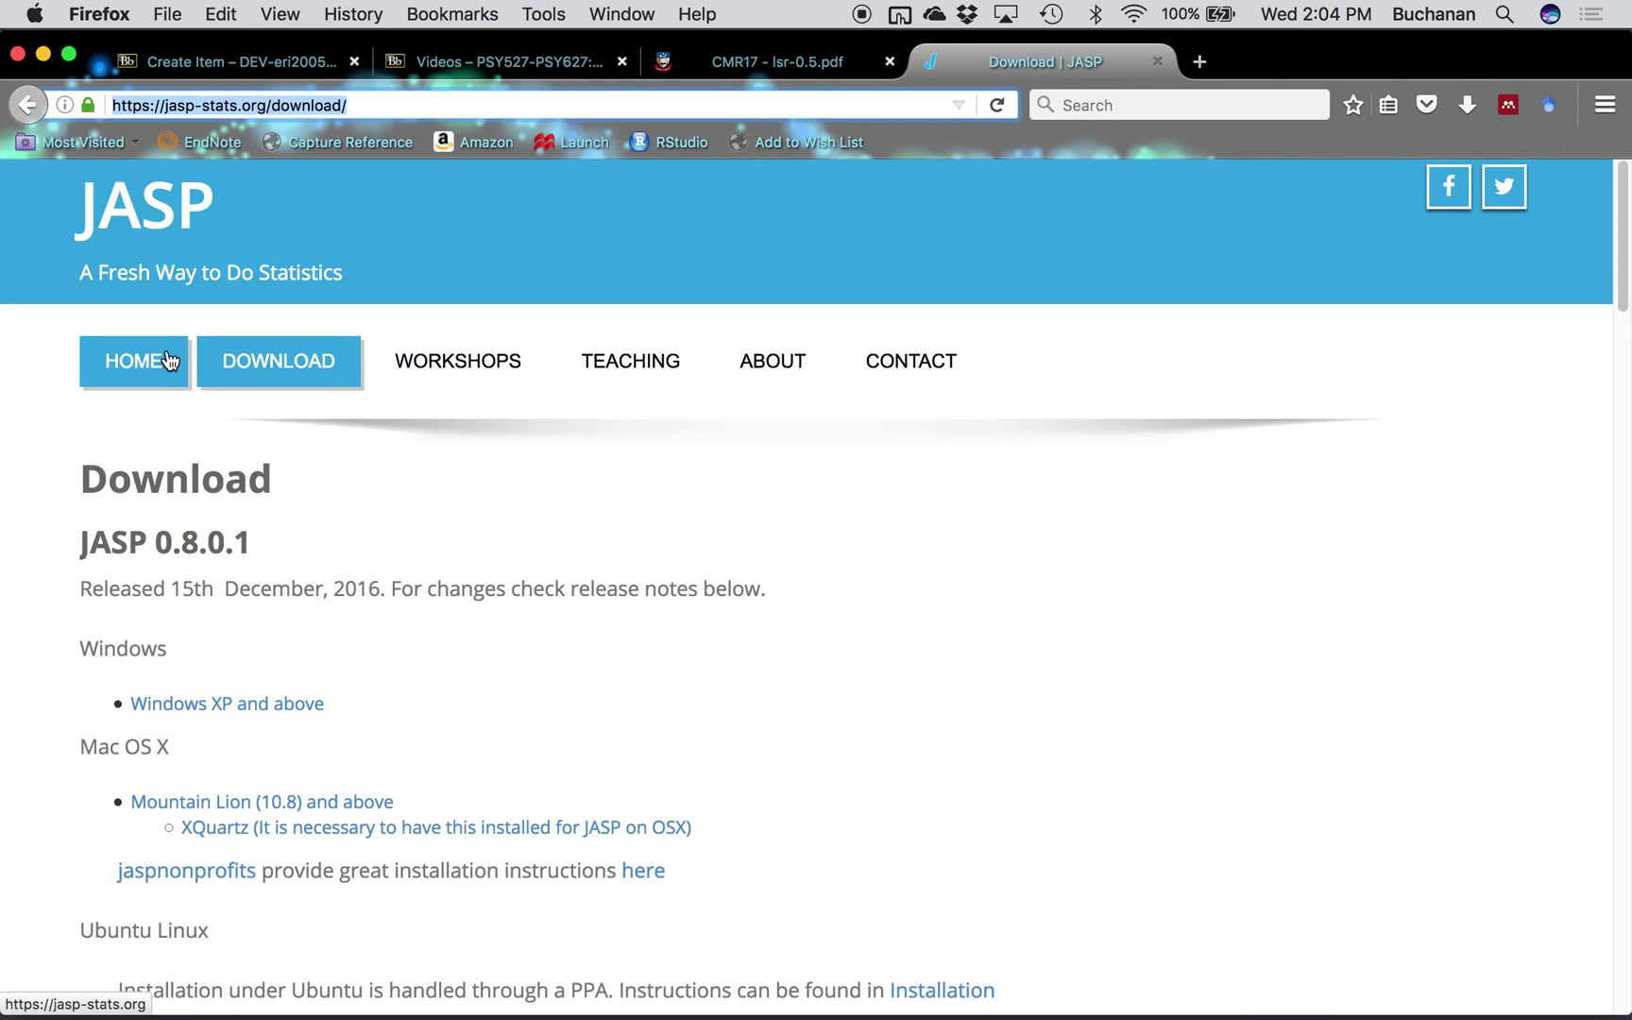
{"action": "mouse_move", "coordinate": [631, 373]}
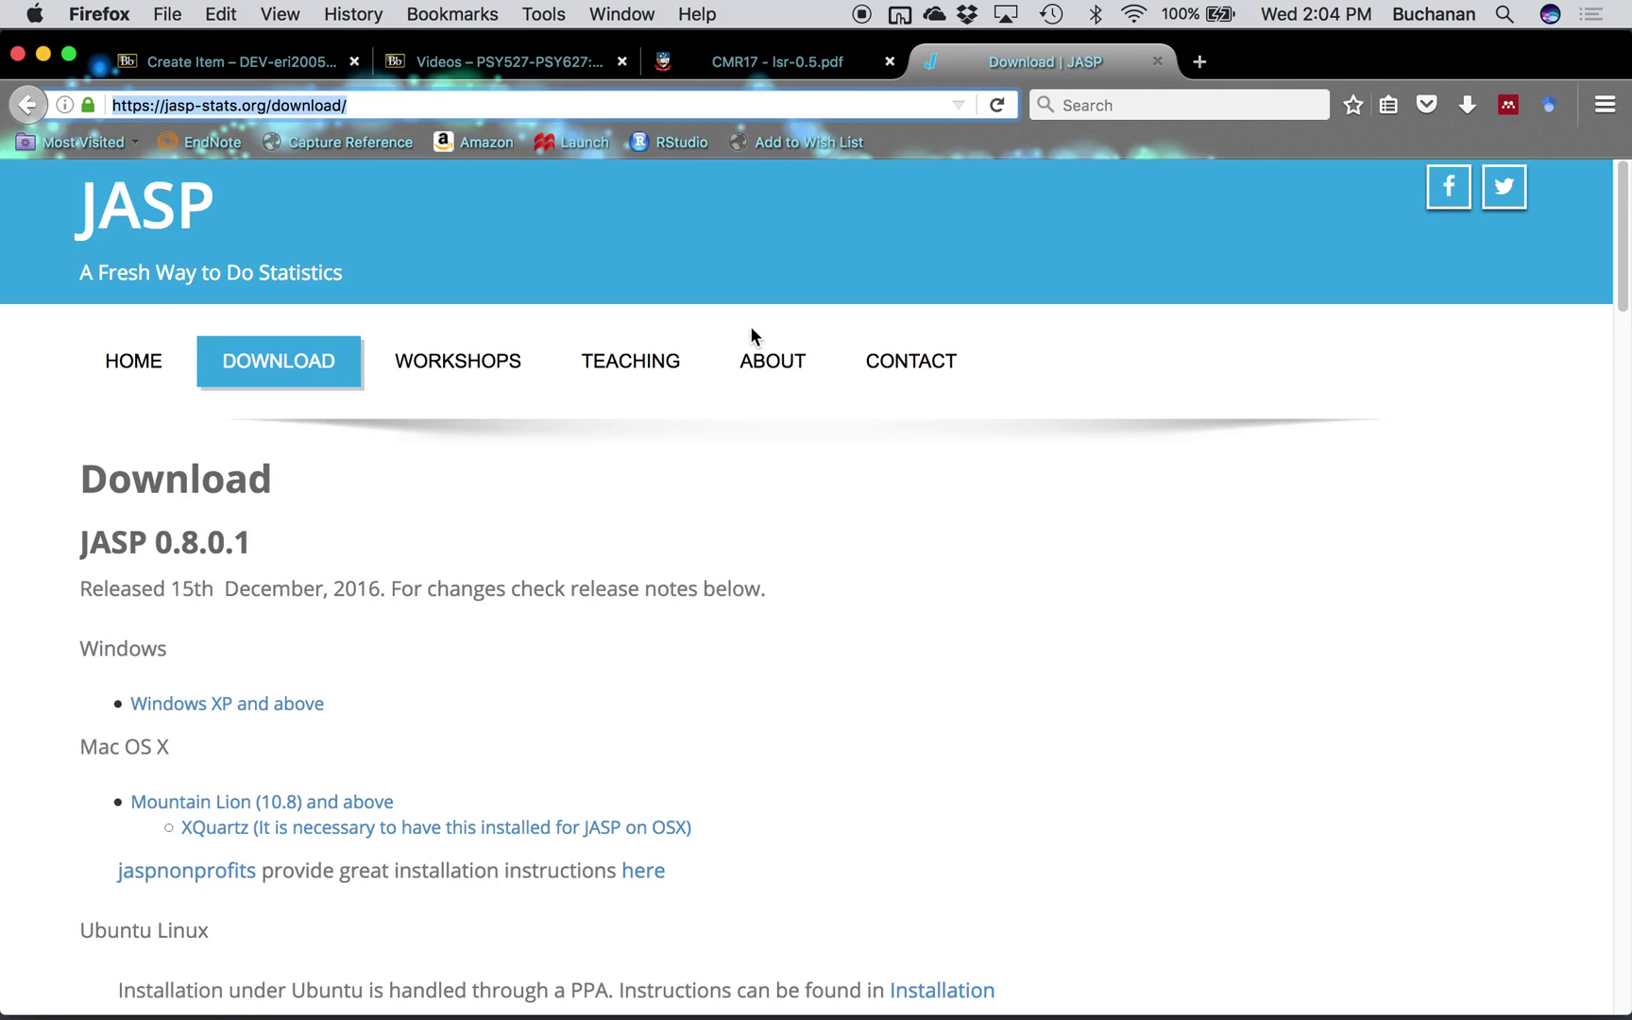
{"action": "left_click", "coordinate": [466, 578]}
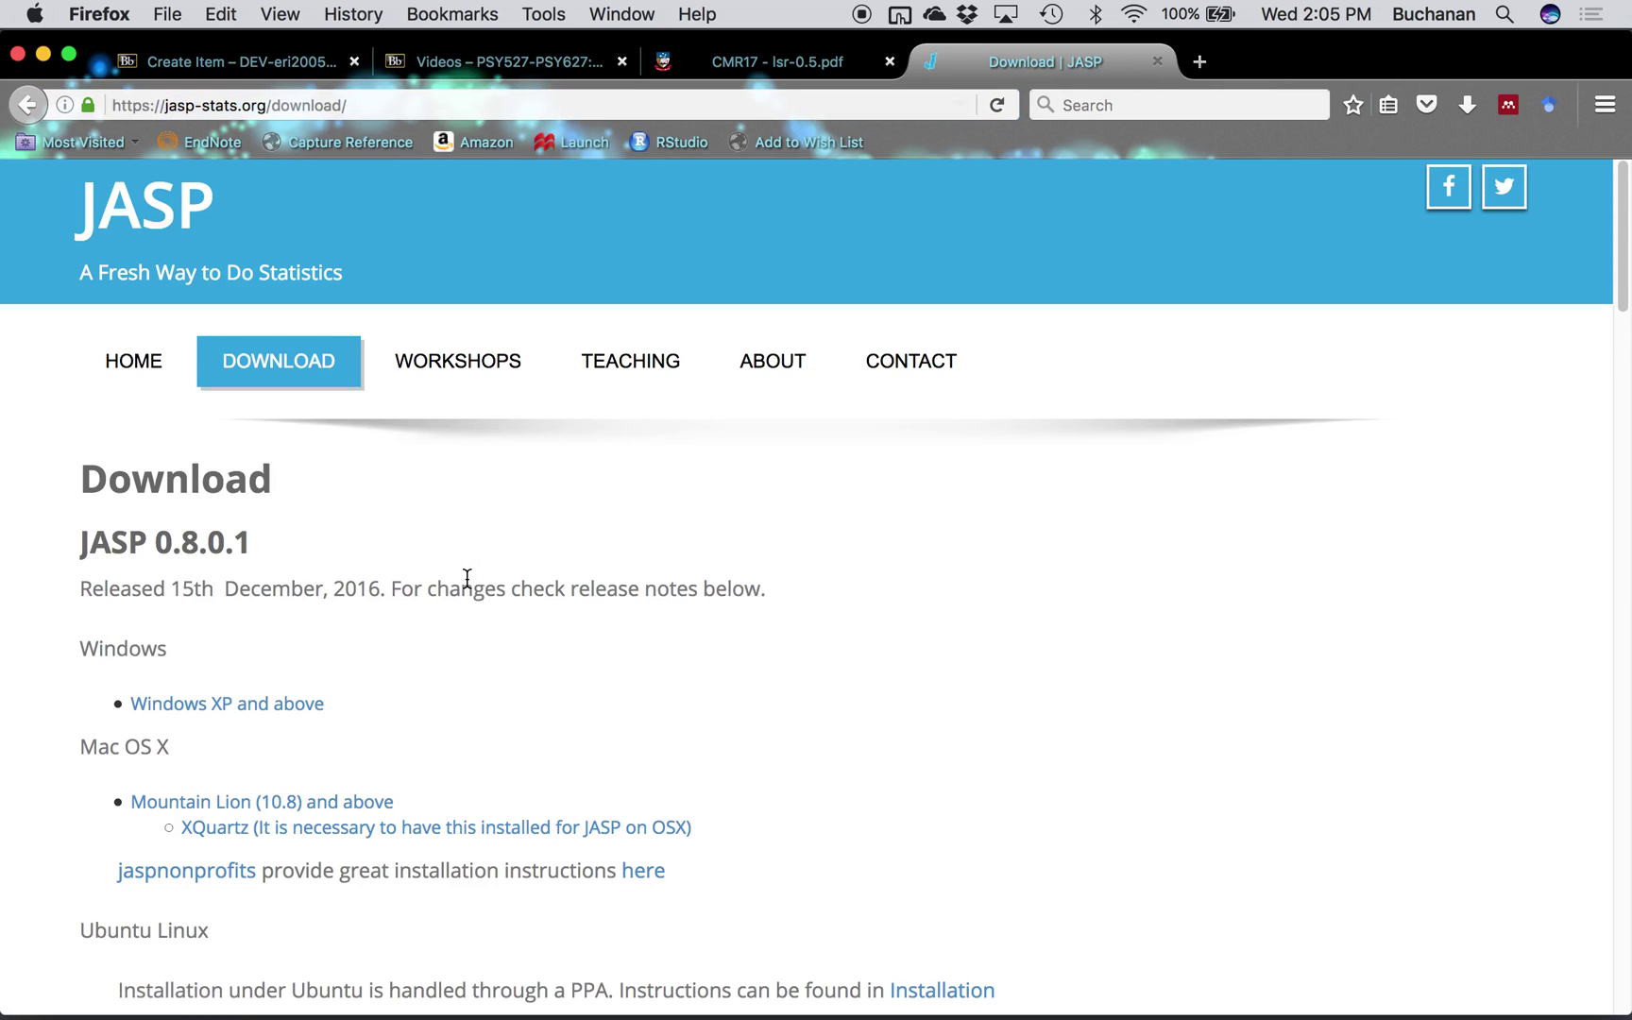
{"action": "scroll", "coordinate": [467, 578], "scroll_direction": "down", "scroll_amount": 5}
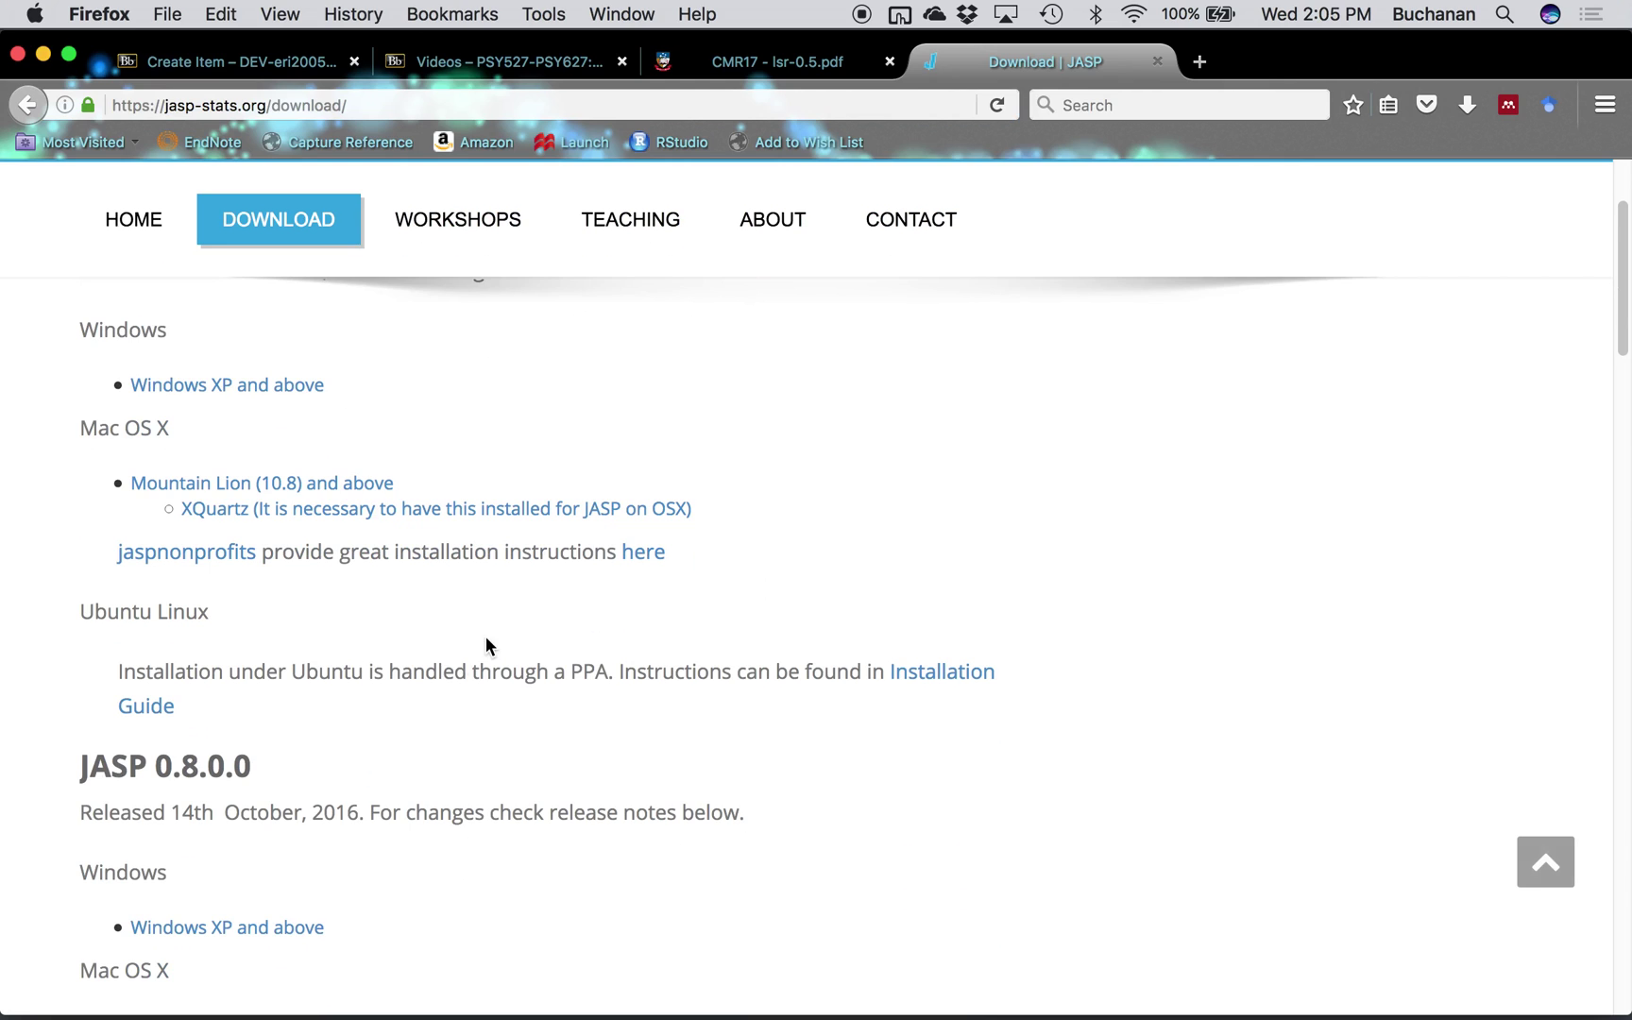
{"action": "scroll", "coordinate": [485, 638], "scroll_direction": "up", "scroll_amount": 5}
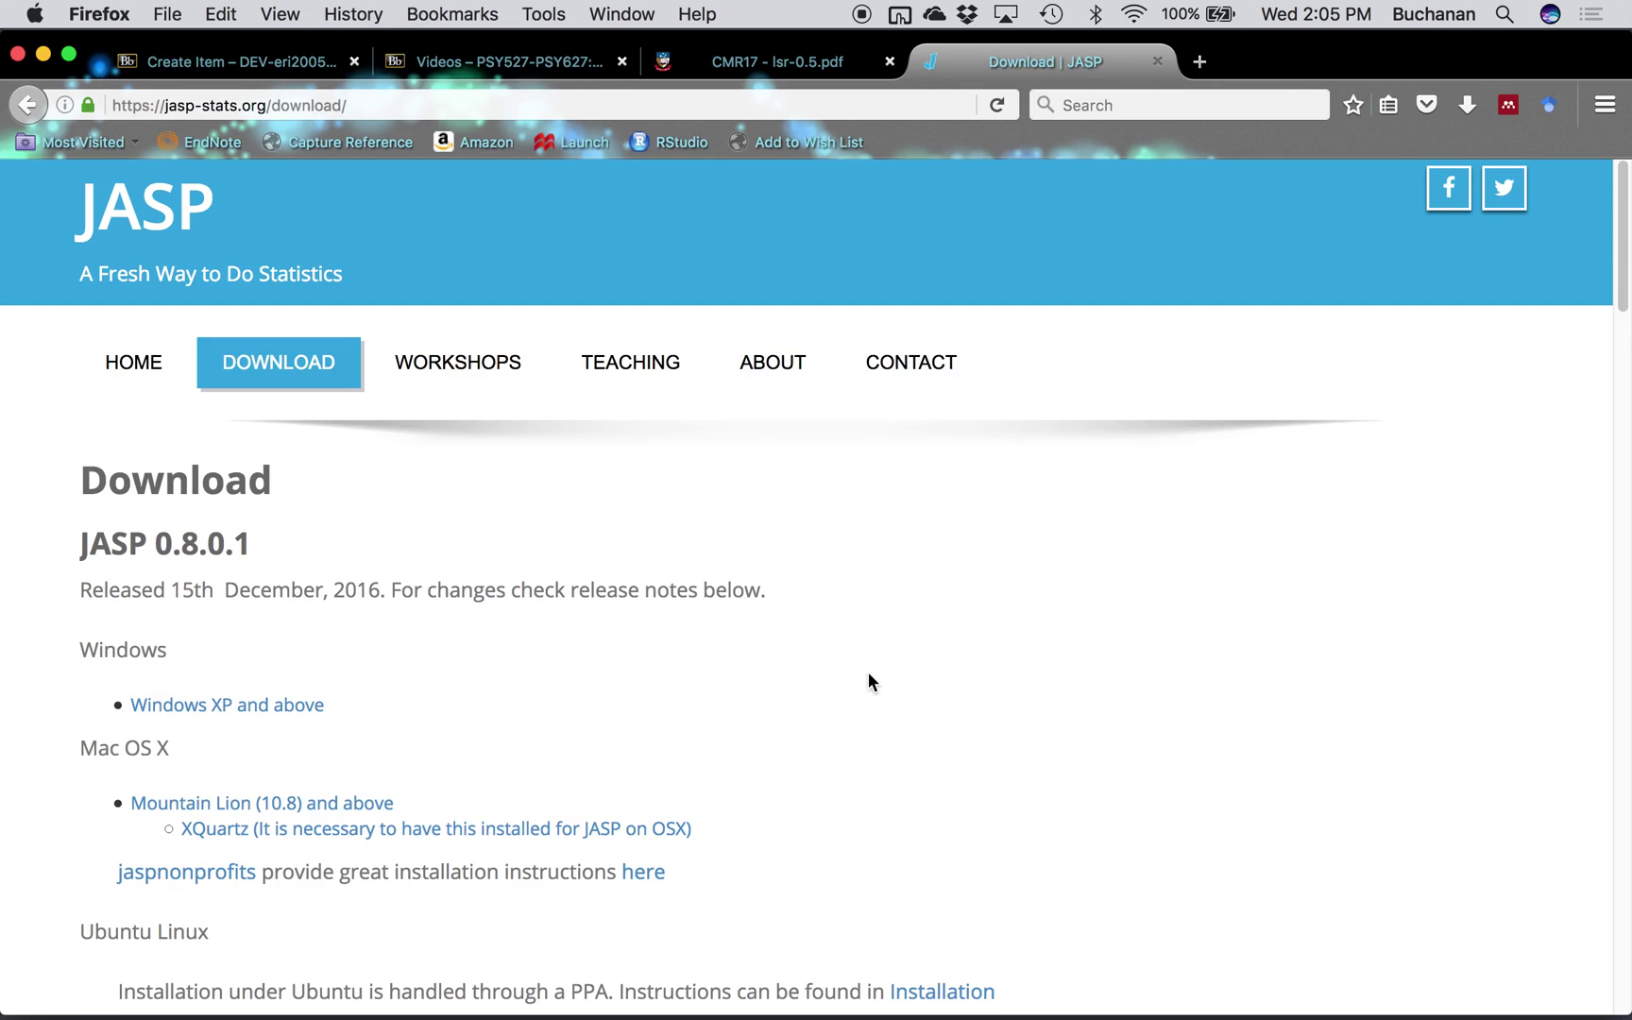
Launch JASP with a Spotlight search for 'jasp' and maximize its window.
{"action": "left_click", "coordinate": [1506, 15]}
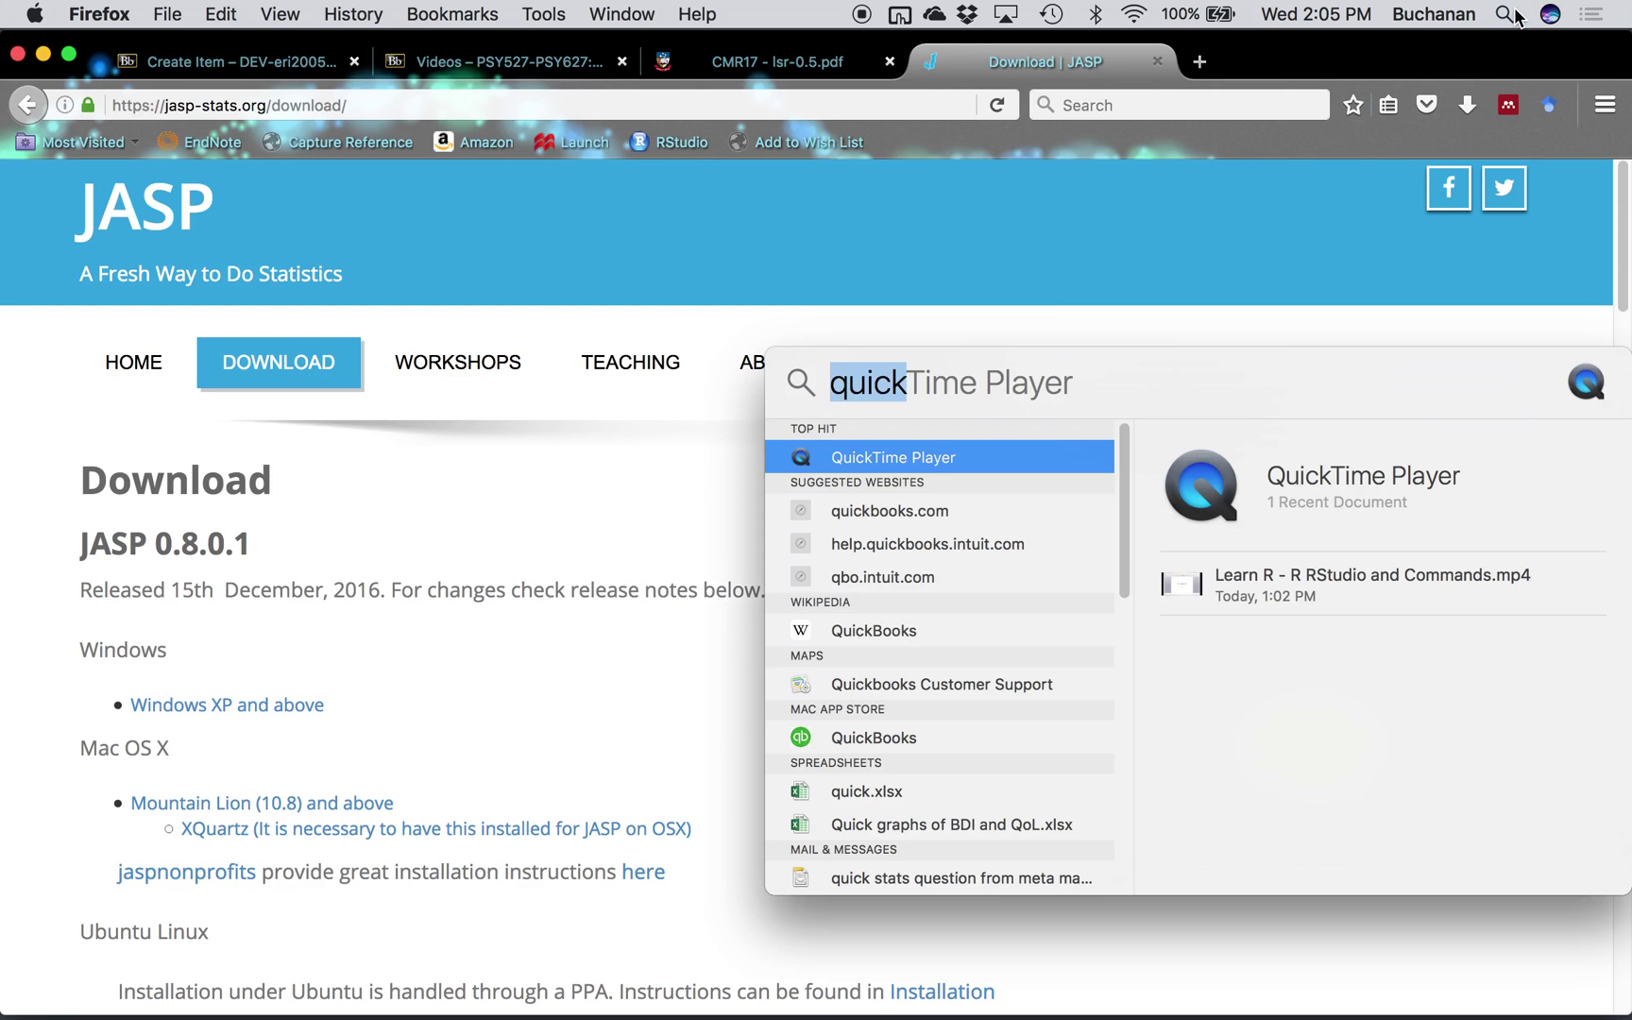
{"action": "type", "text": "jasp"}
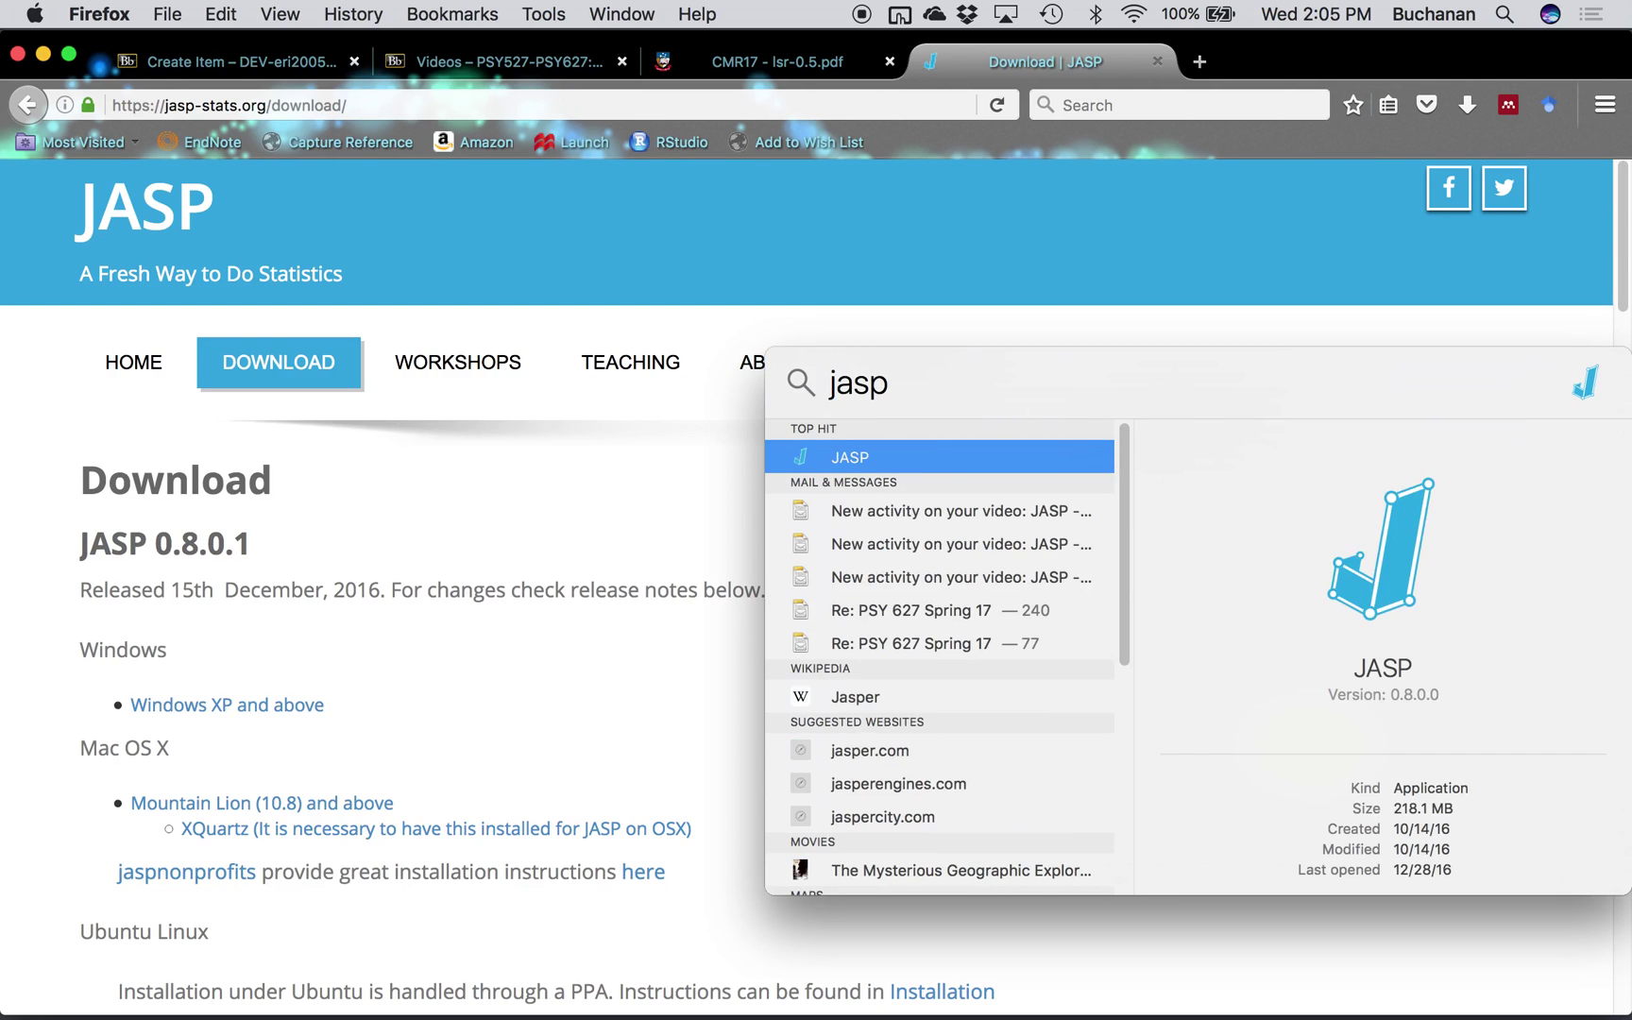
{"action": "key", "text": "Return"}
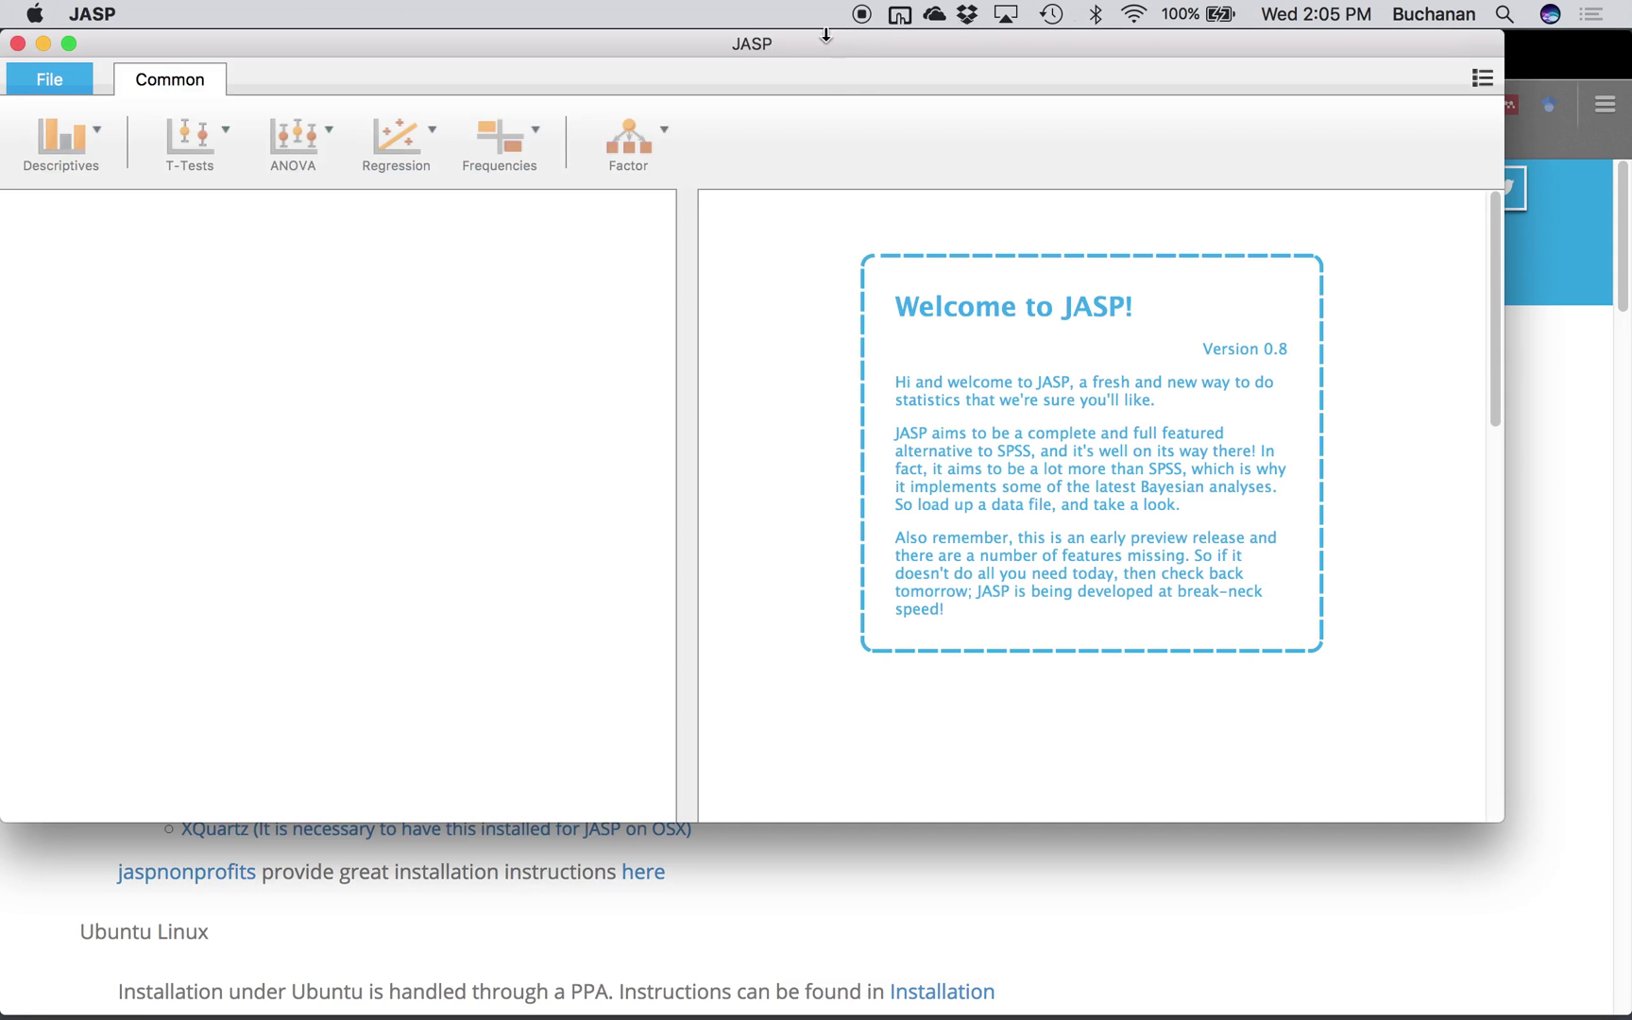
{"action": "mouse_move", "coordinate": [825, 35]}
{"action": "left_mouse_down"}
{"action": "mouse_move", "coordinate": [816, 51]}
{"action": "mouse_move", "coordinate": [834, 18]}
{"action": "mouse_move", "coordinate": [823, 58]}
{"action": "left_mouse_up"}
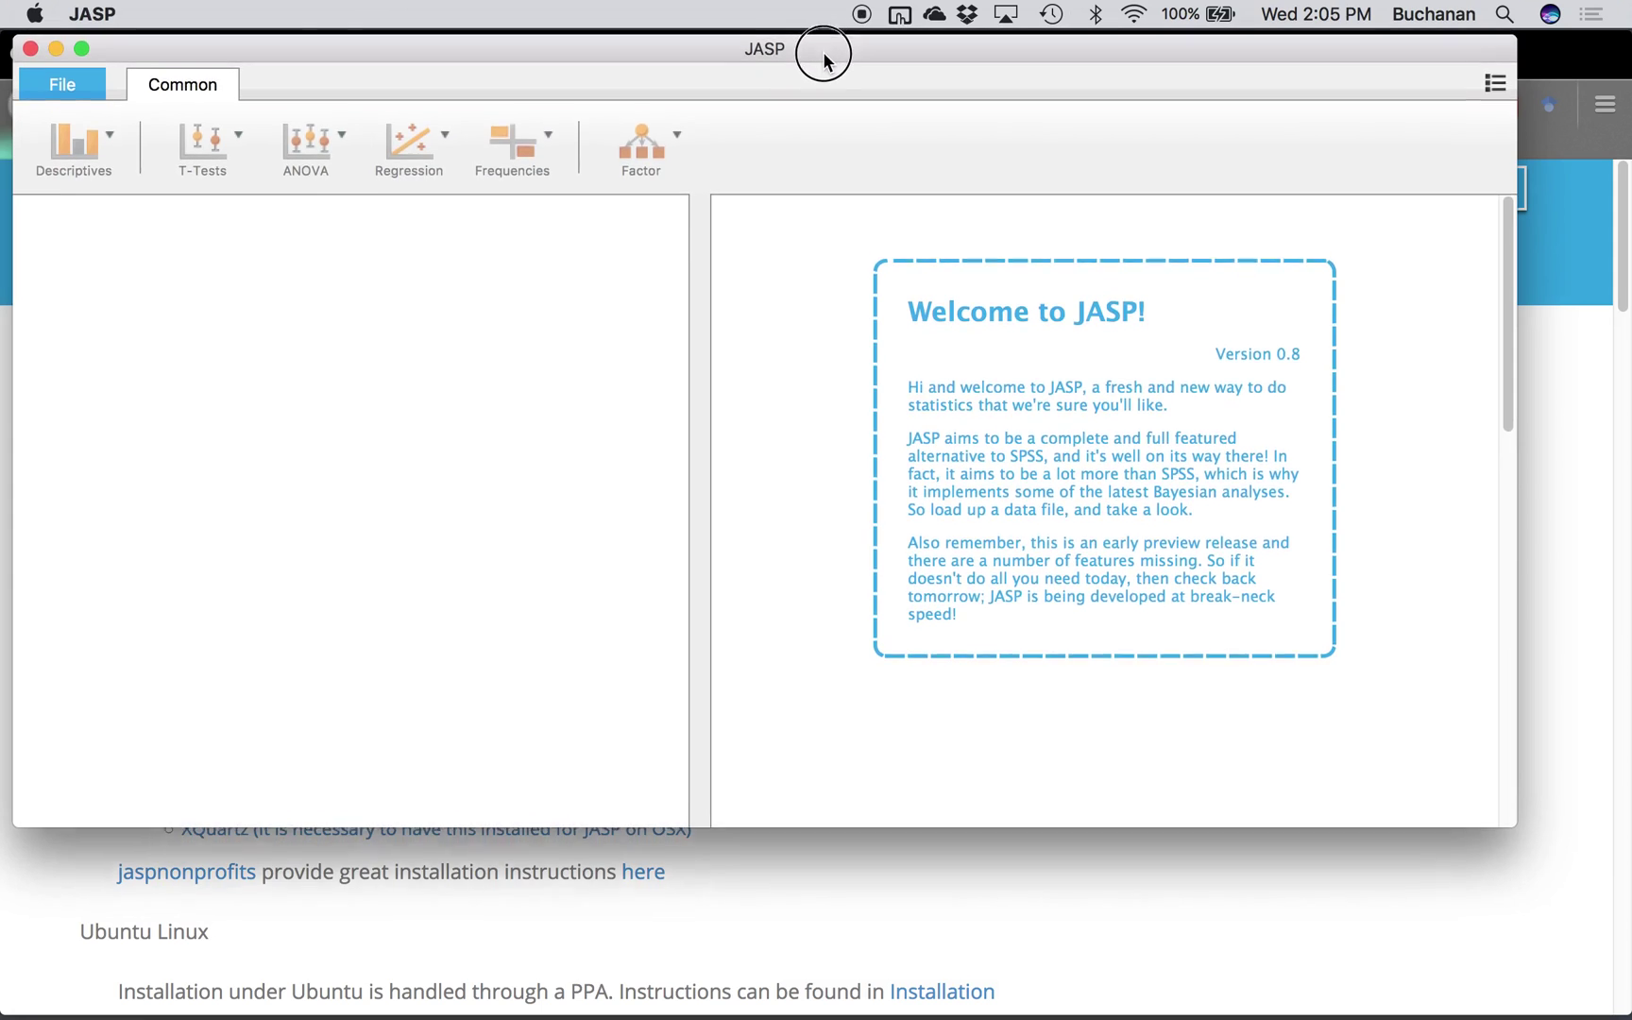
{"action": "double_click", "coordinate": [824, 58]}
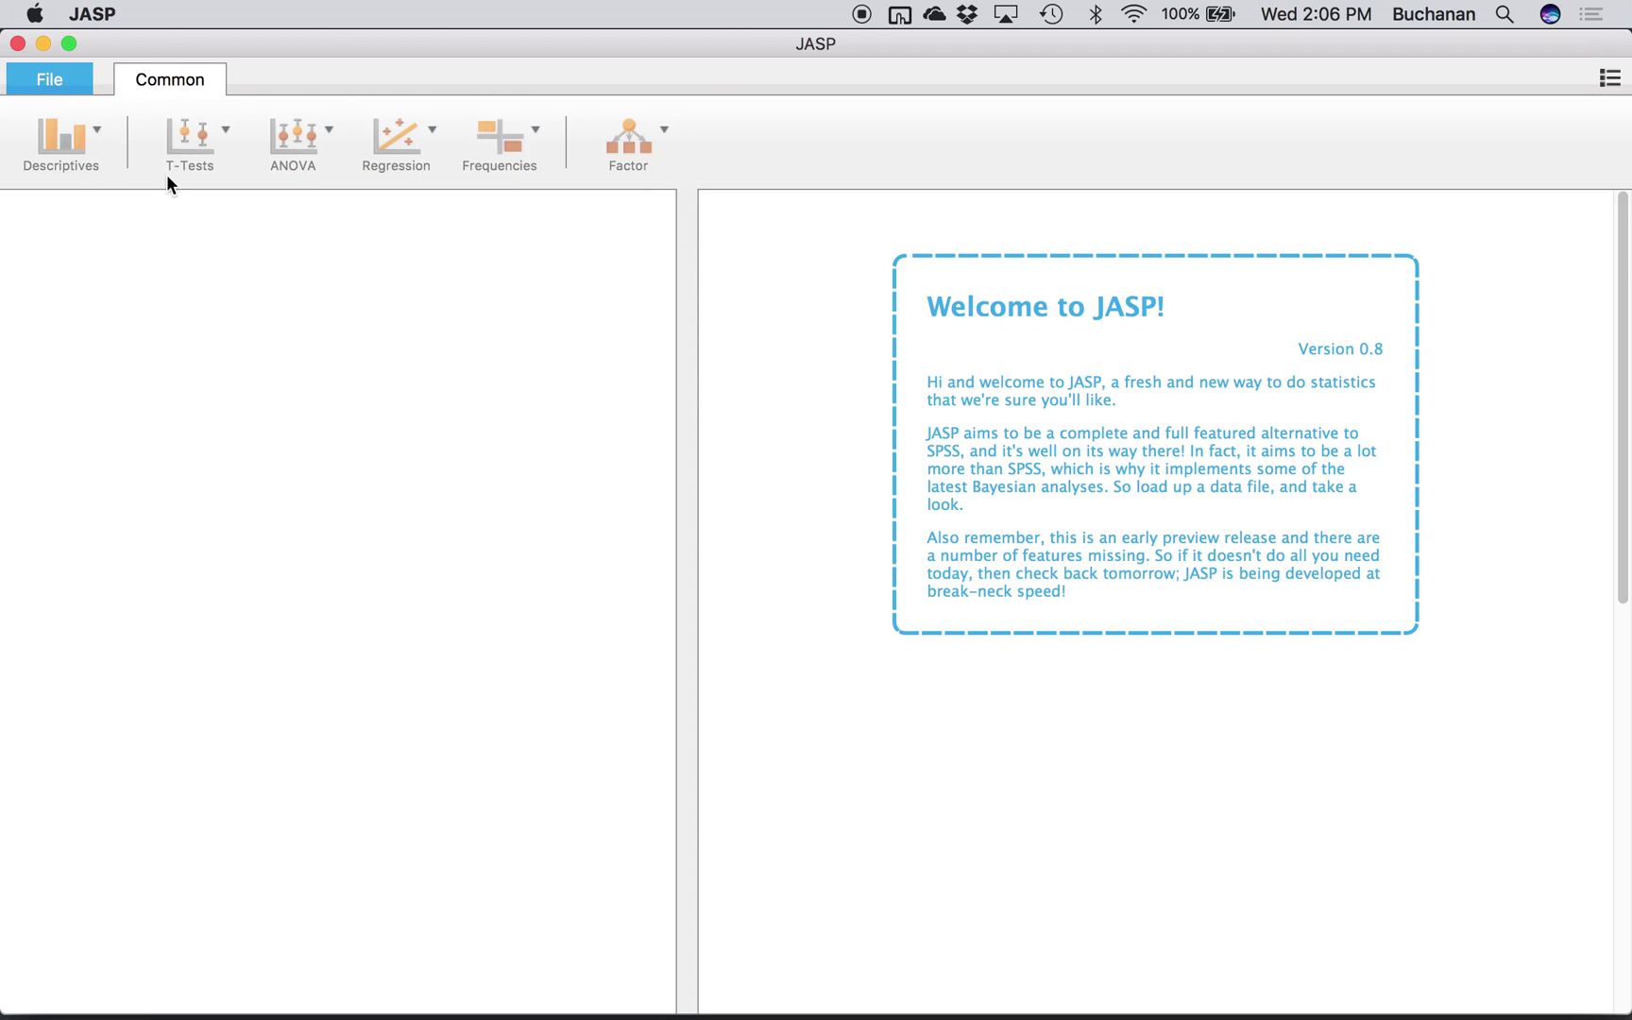
Browse the computer for a data file, cancel, and switch to the OSF sign-in panel.
{"action": "left_click", "coordinate": [38, 81]}
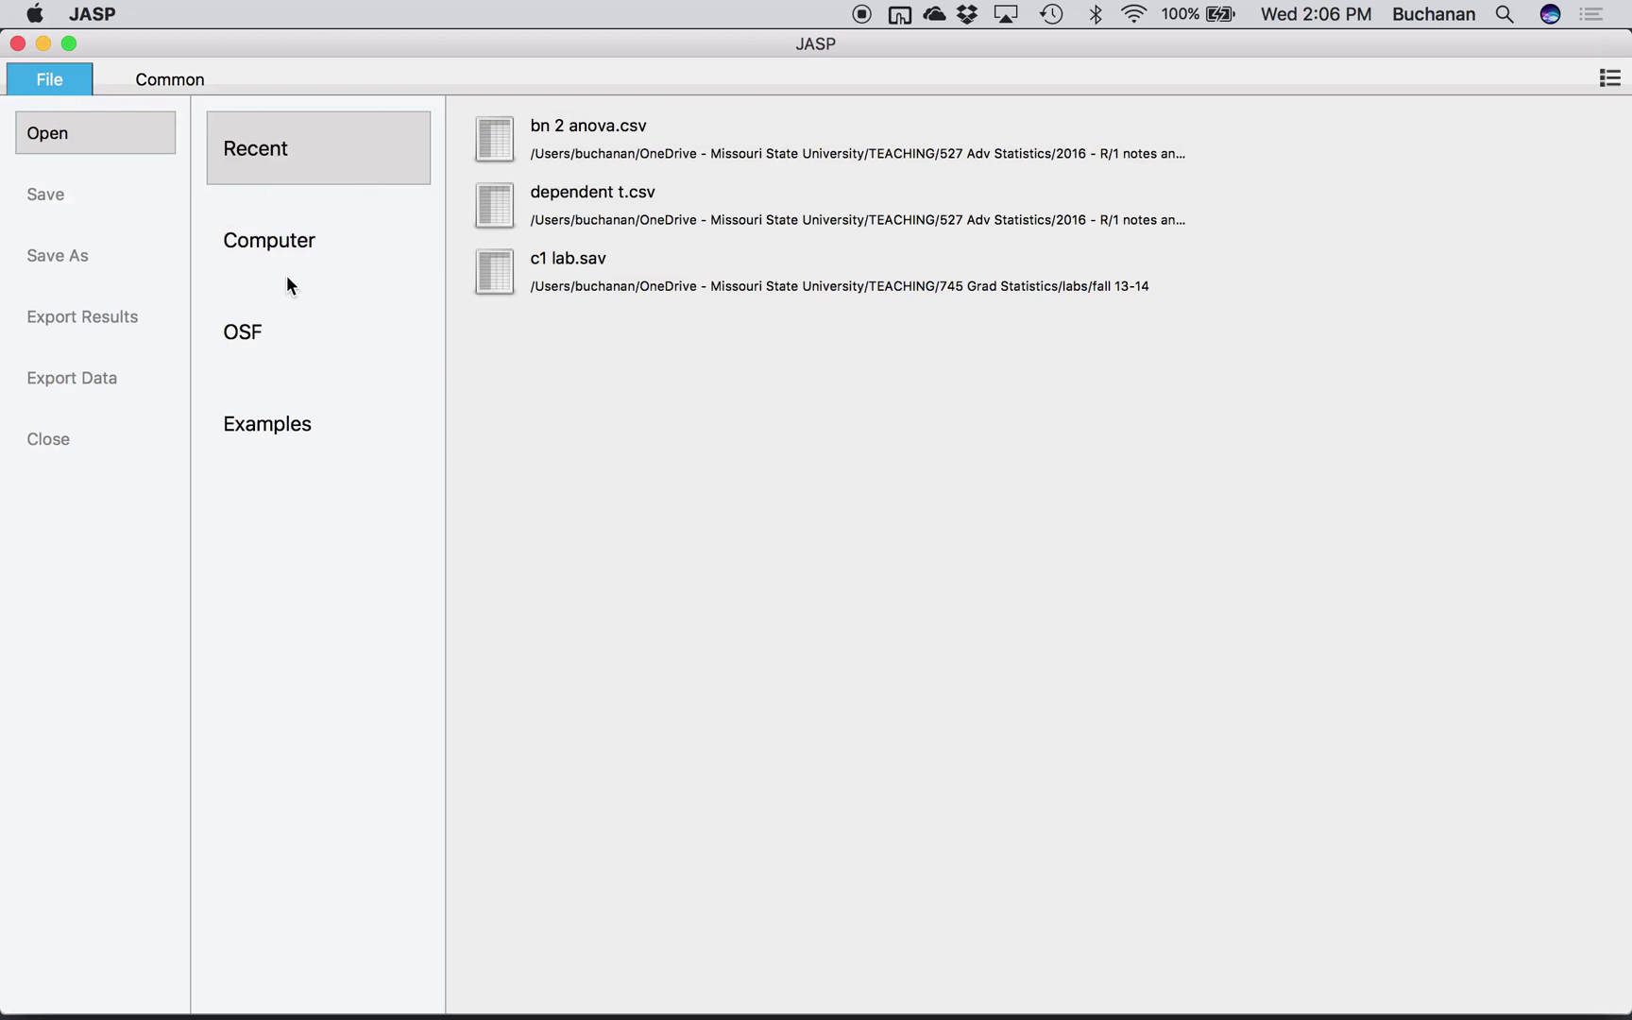
{"action": "left_click", "coordinate": [295, 251]}
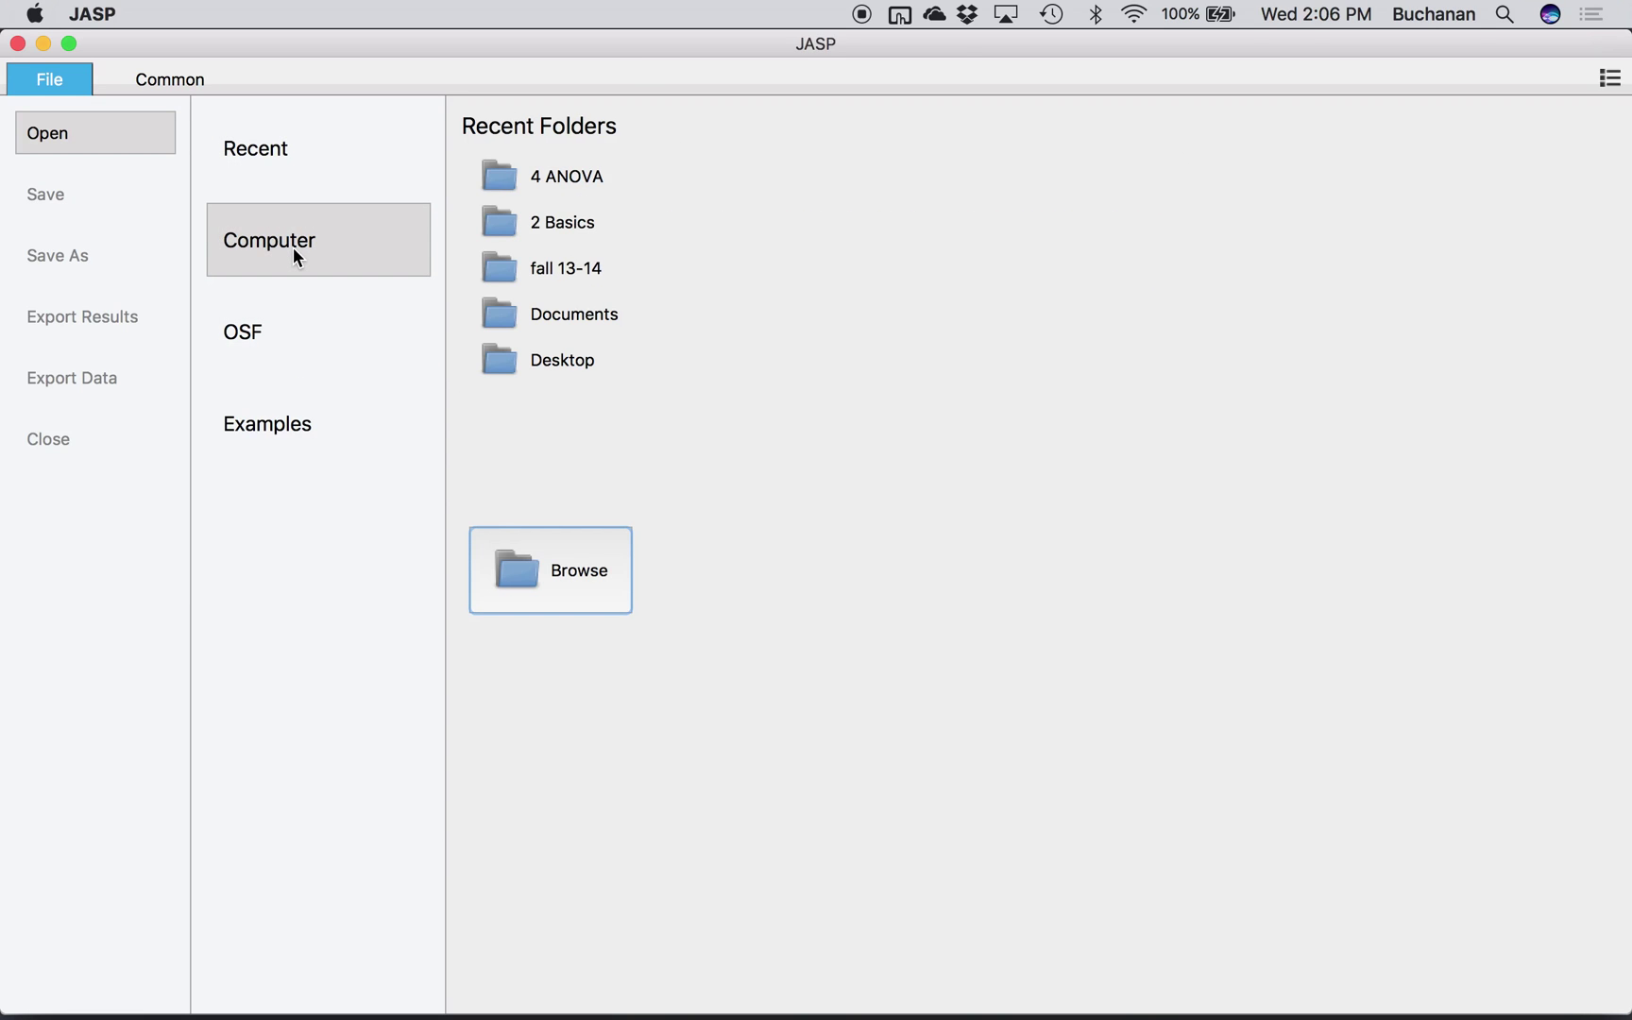
{"action": "left_click", "coordinate": [532, 561]}
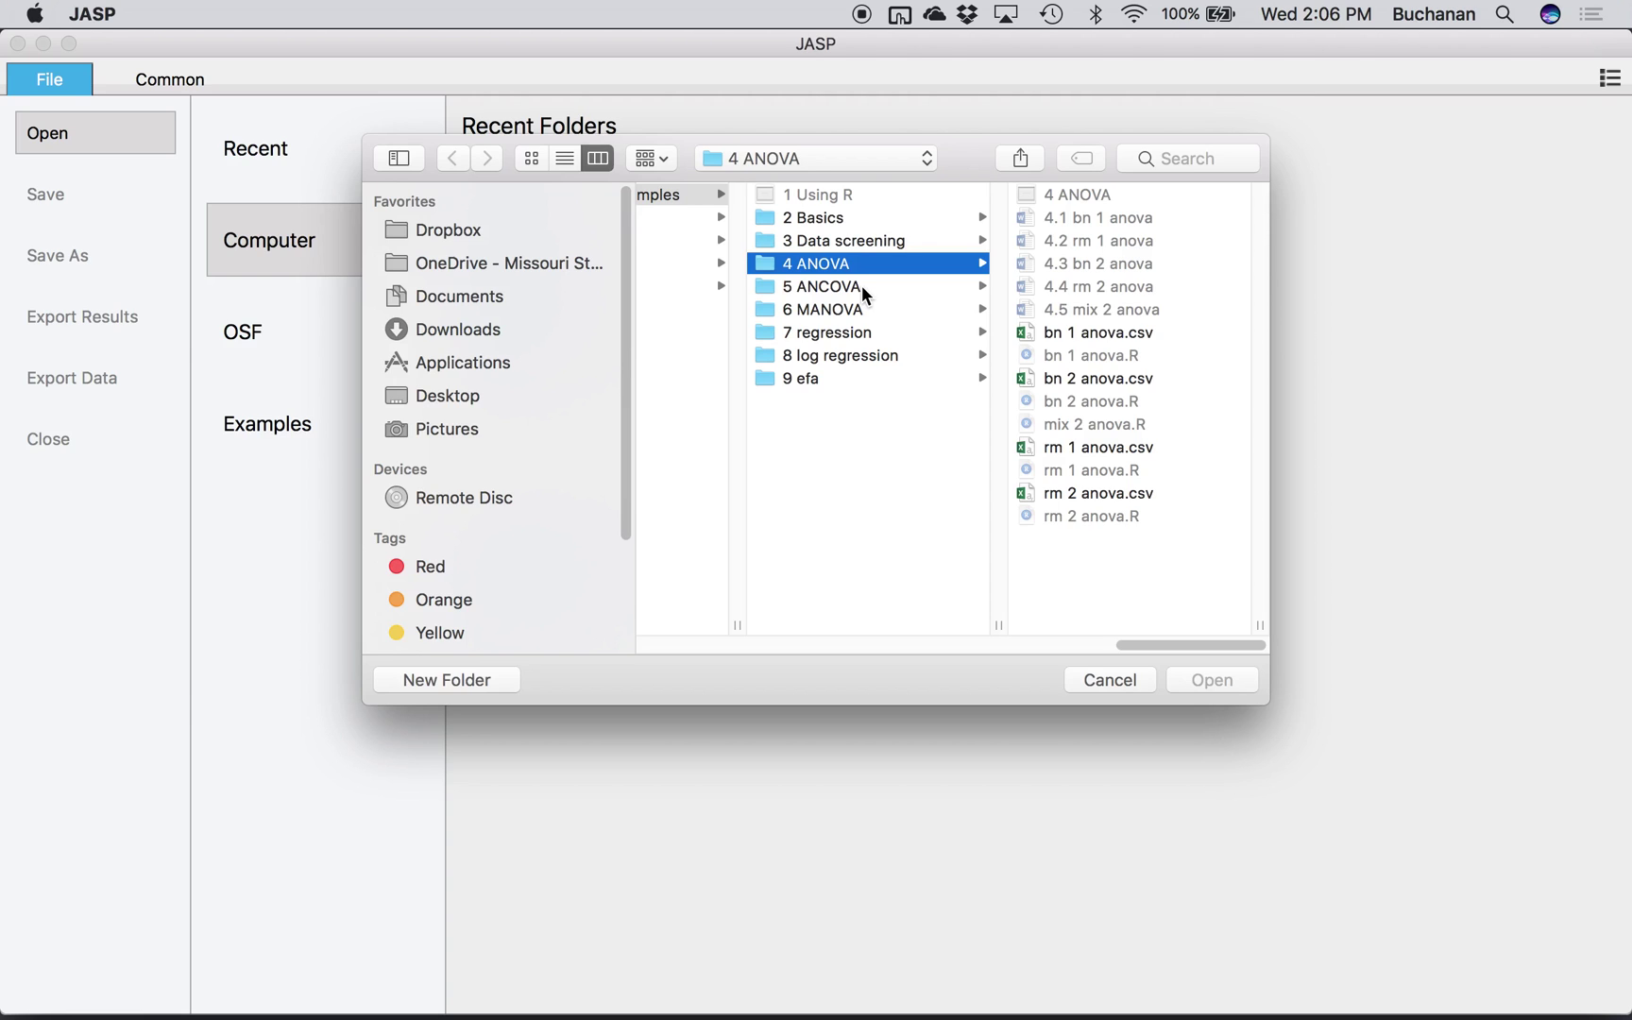
{"action": "scroll", "coordinate": [880, 552], "scroll_direction": "left", "scroll_amount": 5}
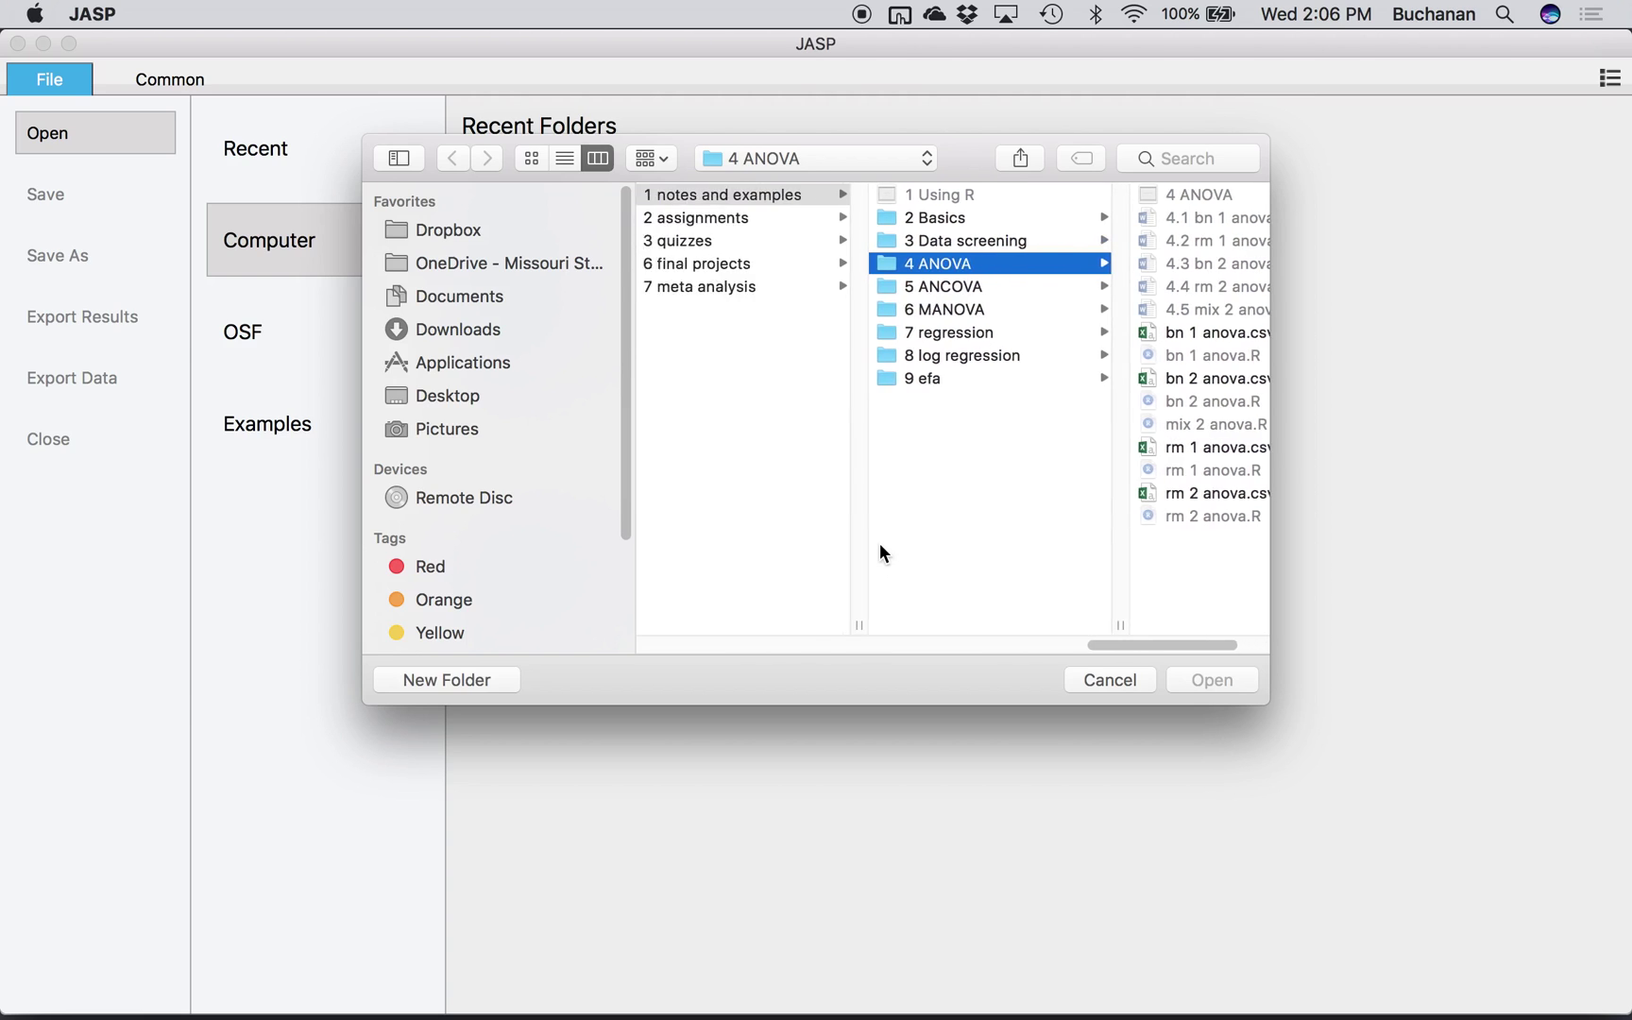
{"action": "left_click", "coordinate": [1094, 682]}
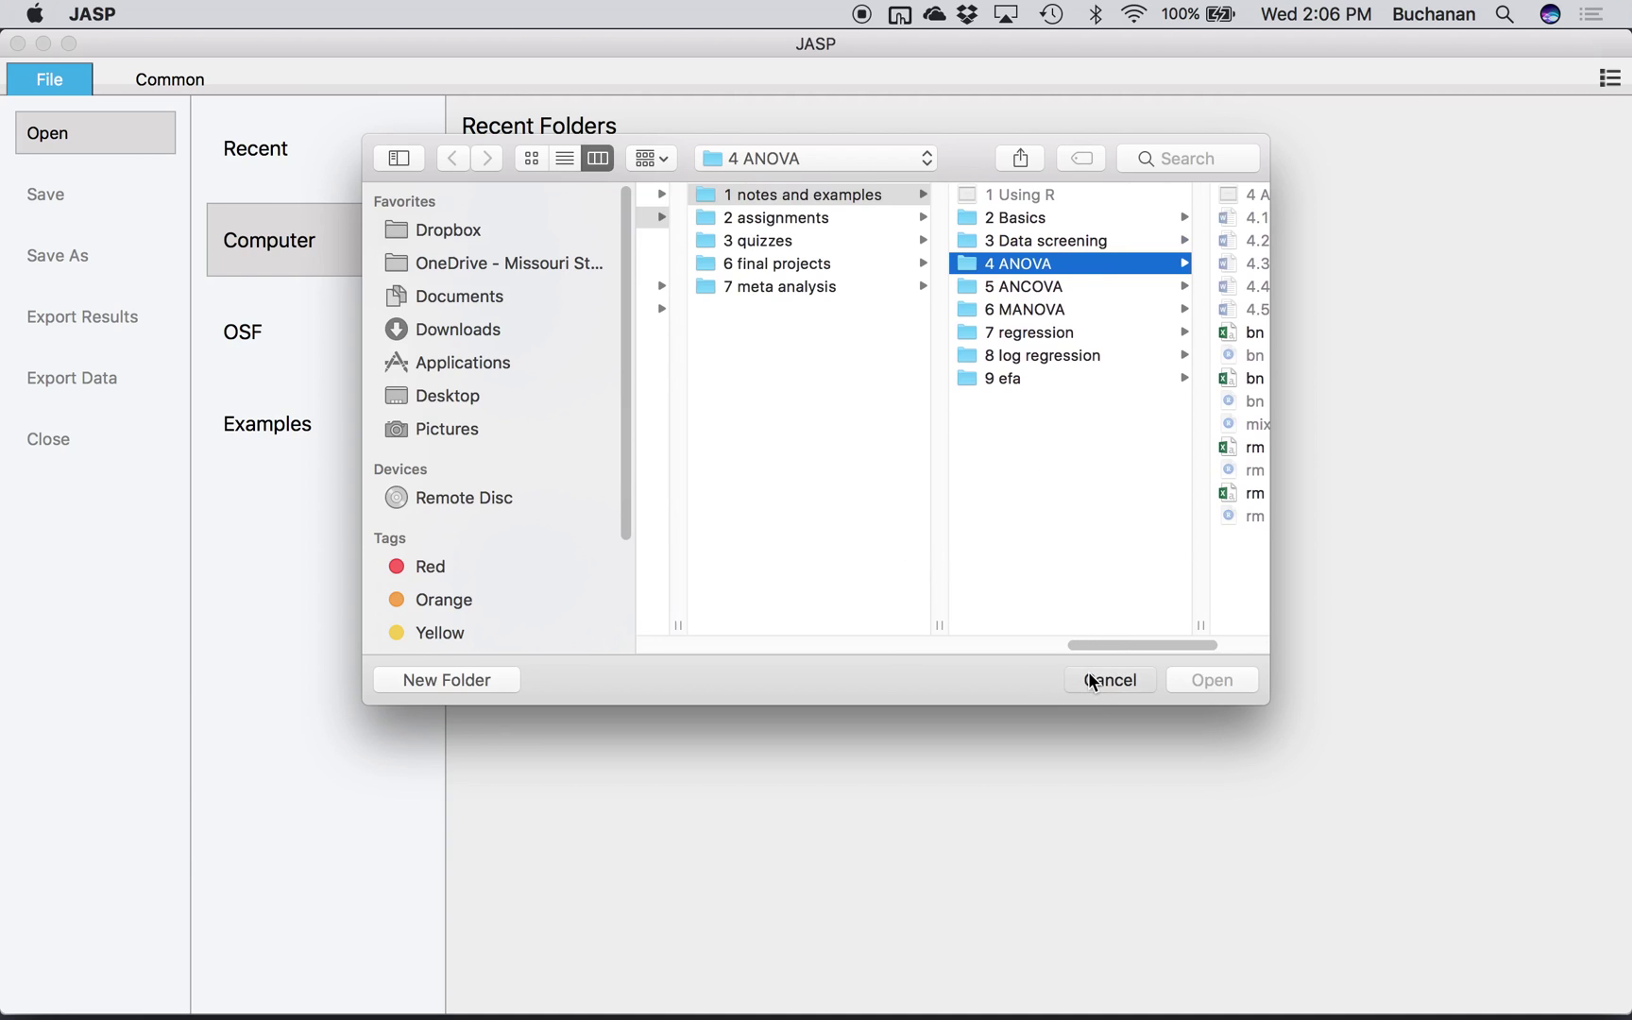
{"action": "left_click", "coordinate": [290, 327]}
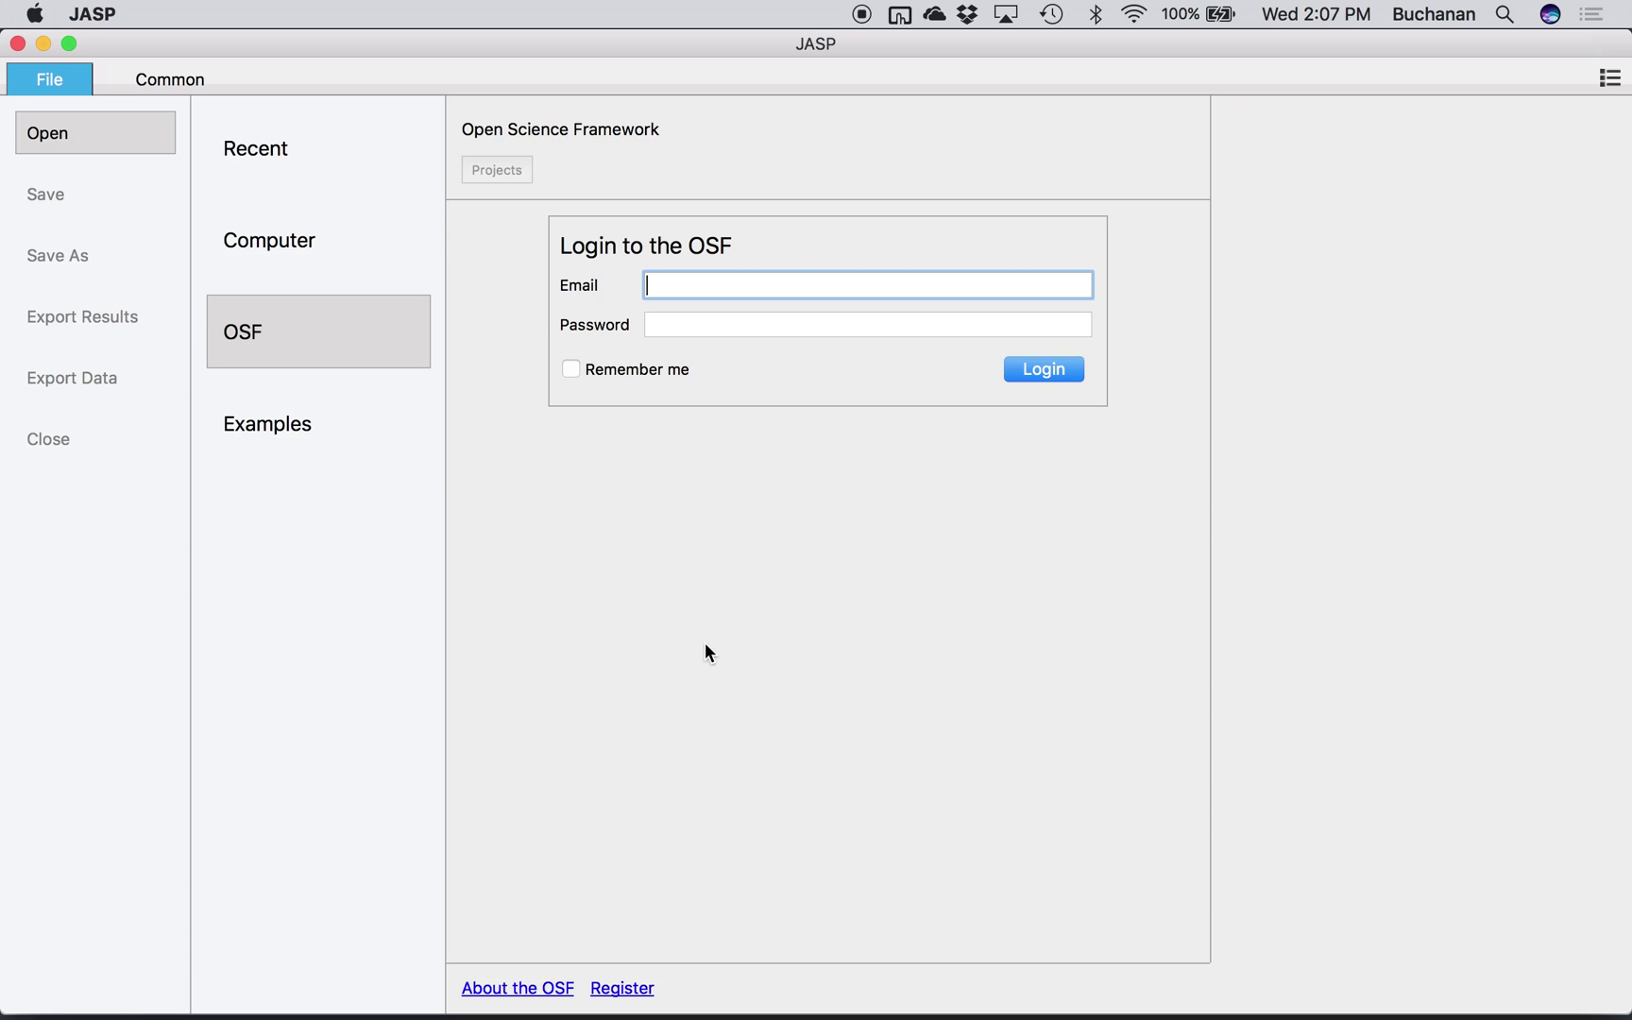
View the Examples data sets, then switch to the Recent files list.
{"action": "left_click", "coordinate": [274, 436]}
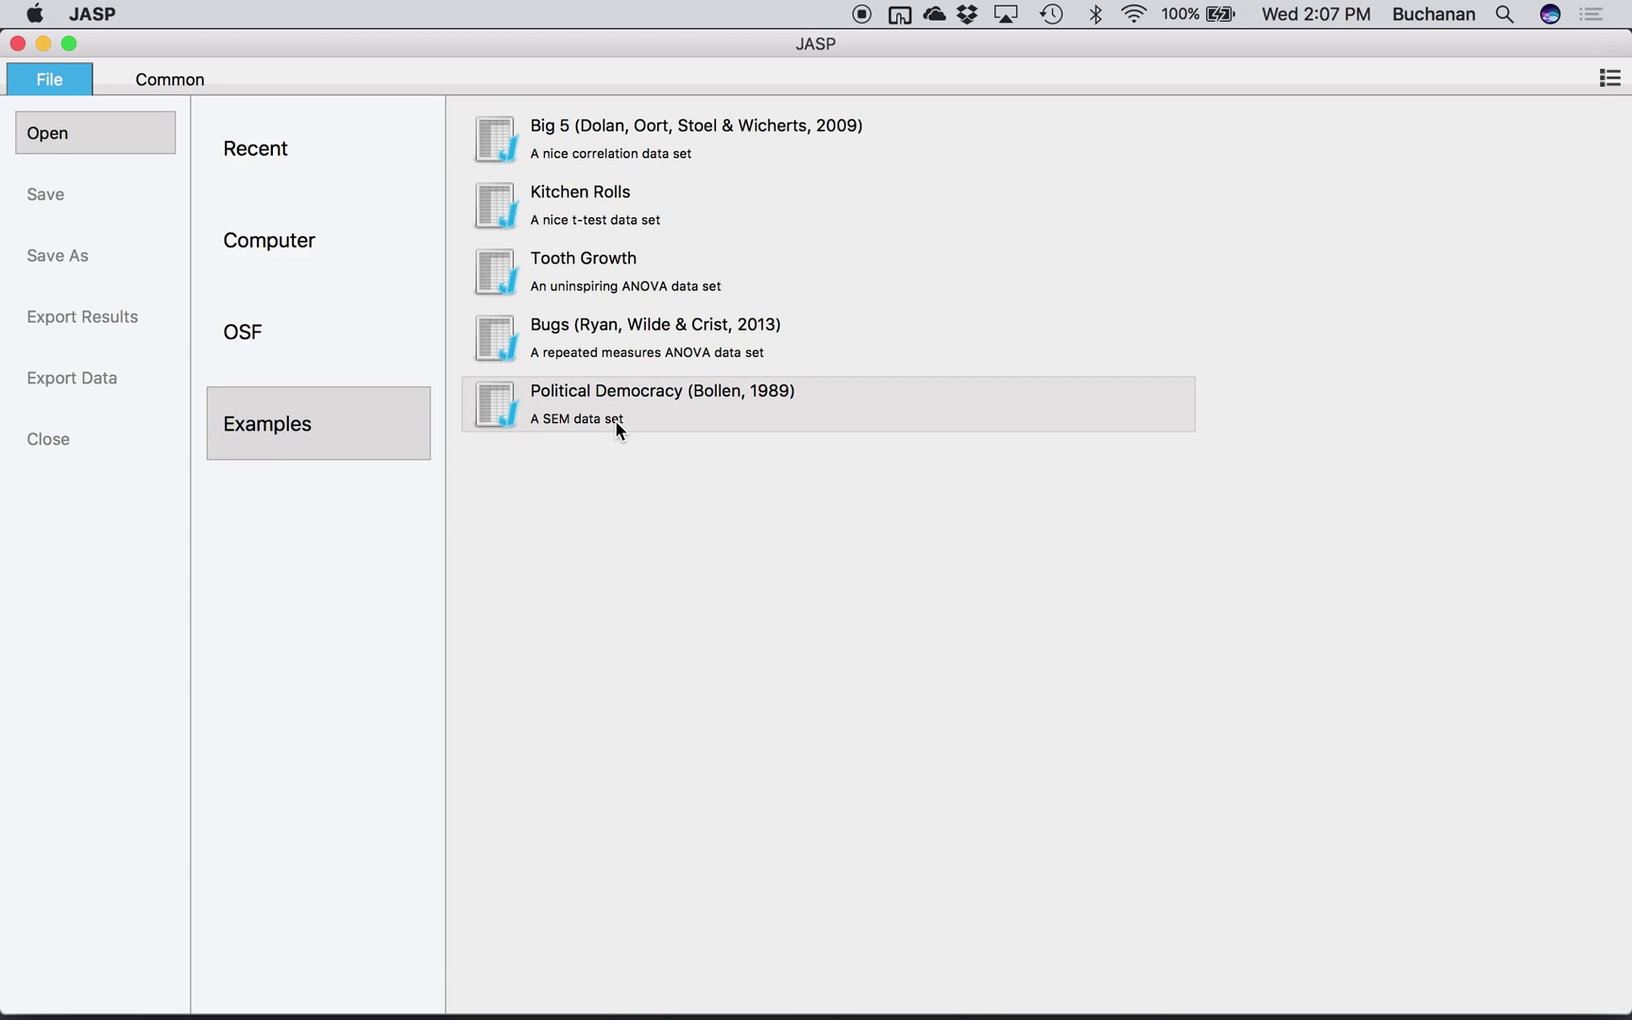
{"action": "left_click", "coordinate": [248, 167]}
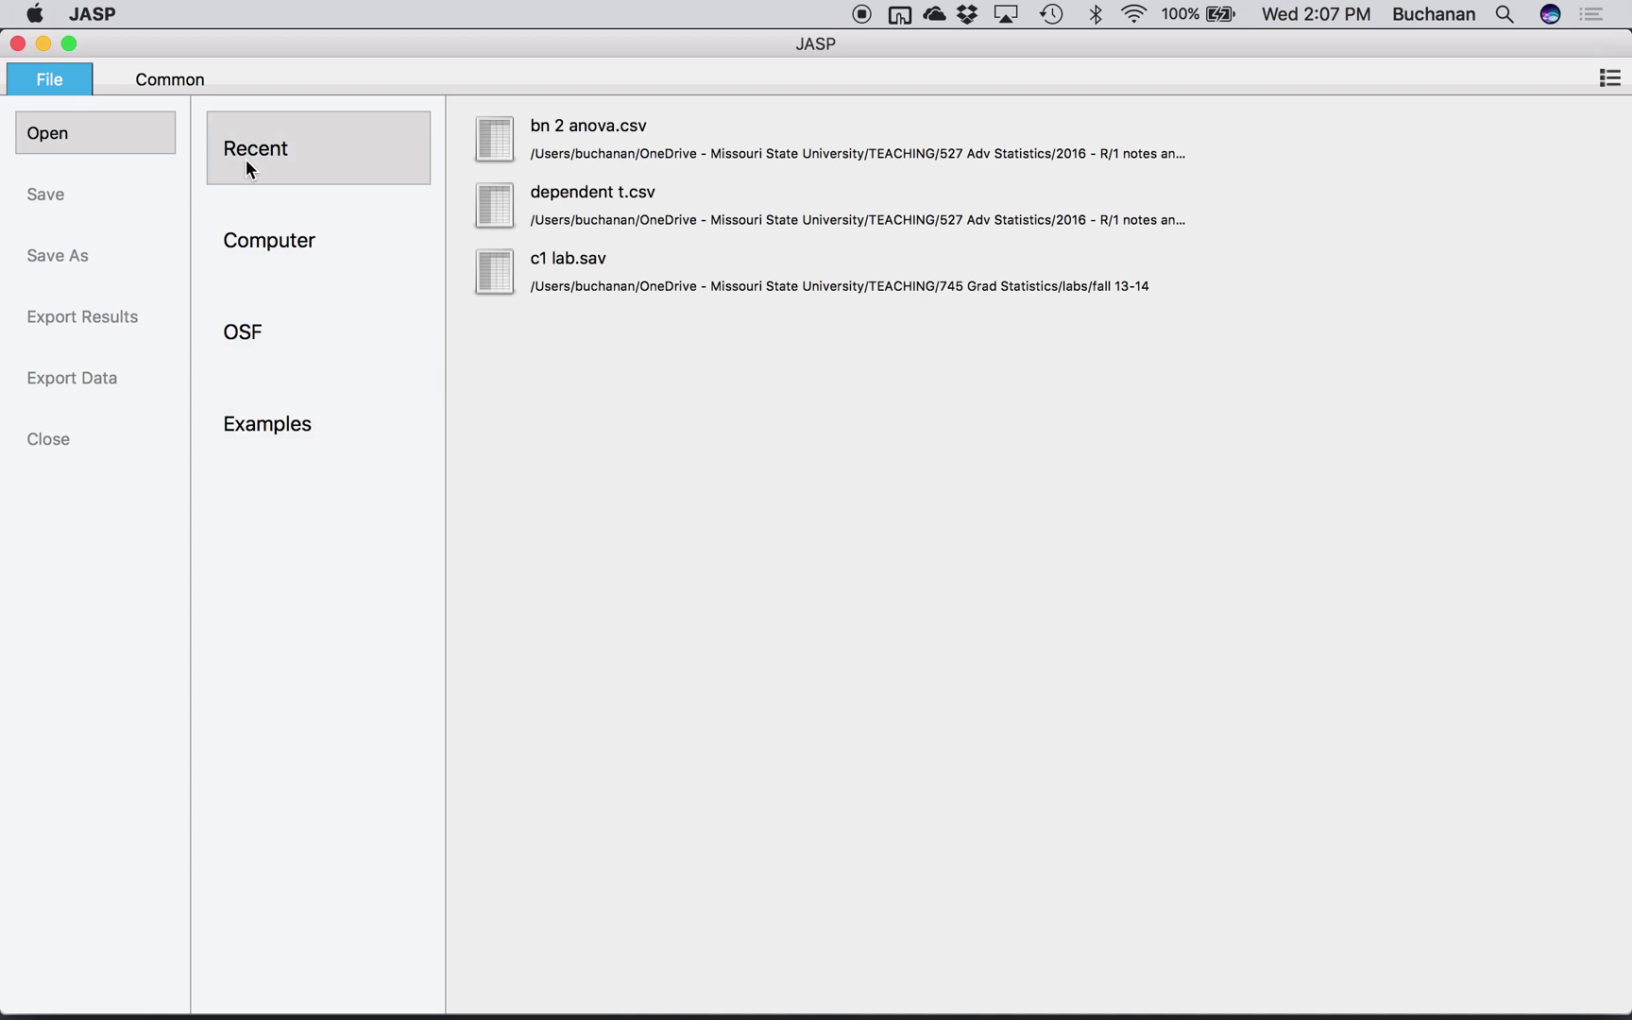
Open c1 lab.sav, then open dependent t.csv from Recent and close its window.
{"action": "left_click", "coordinate": [578, 274]}
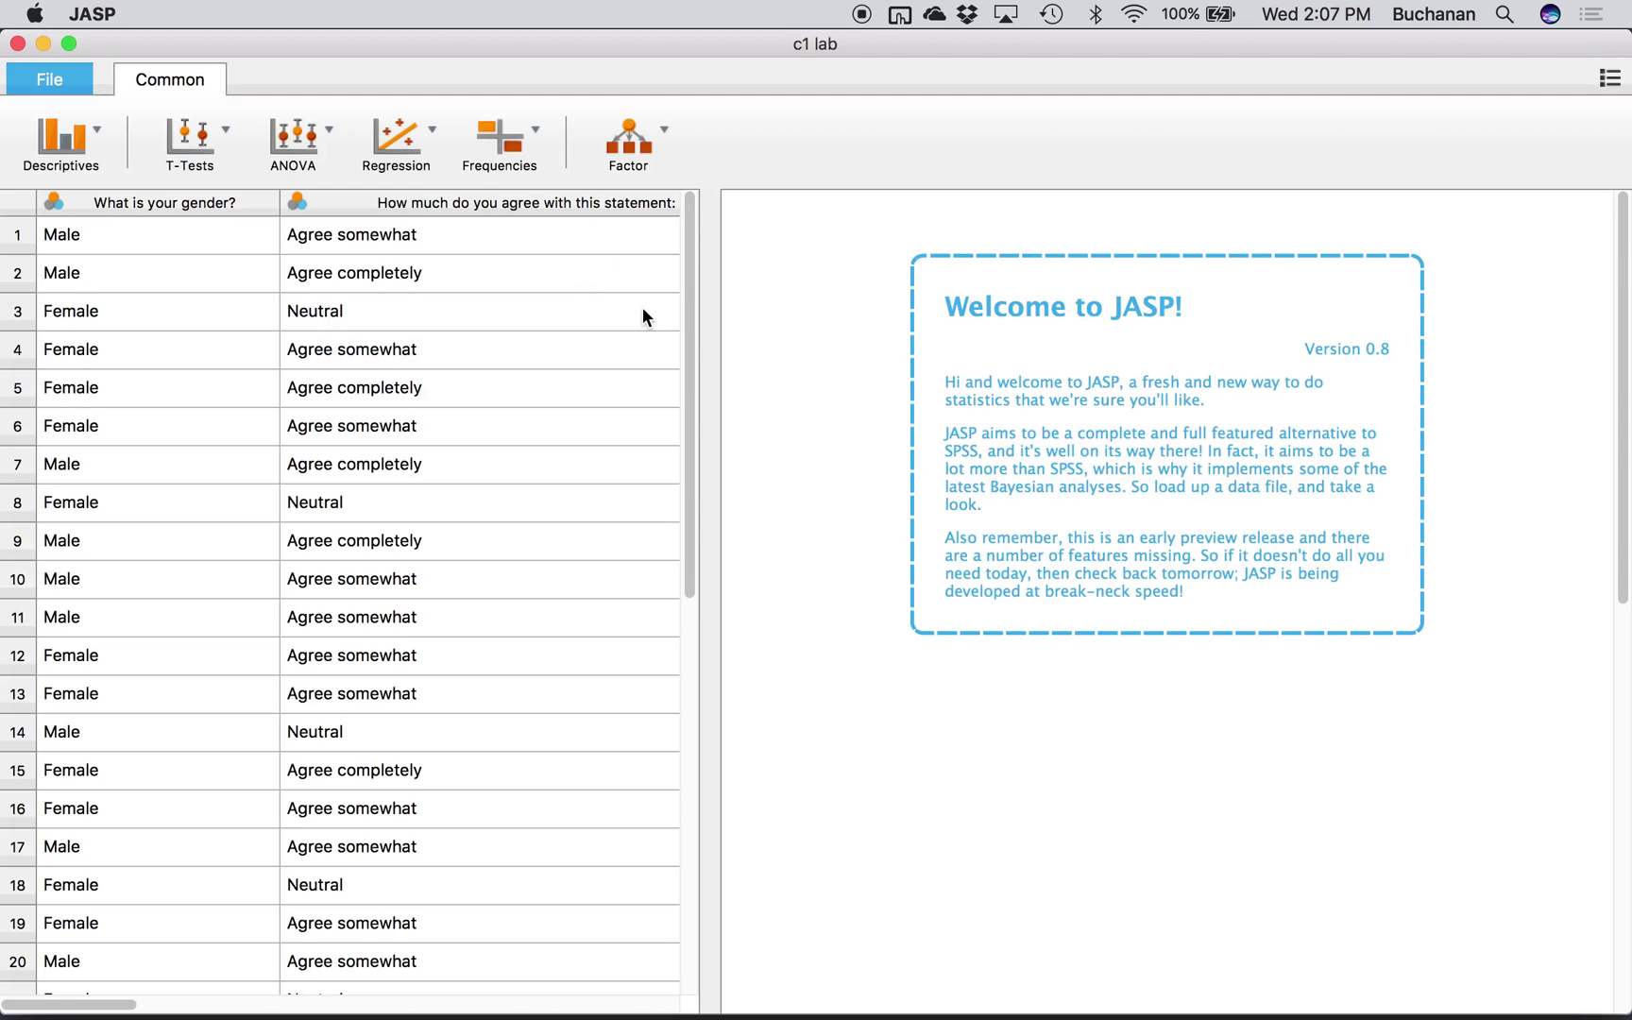
{"action": "left_click", "coordinate": [42, 80]}
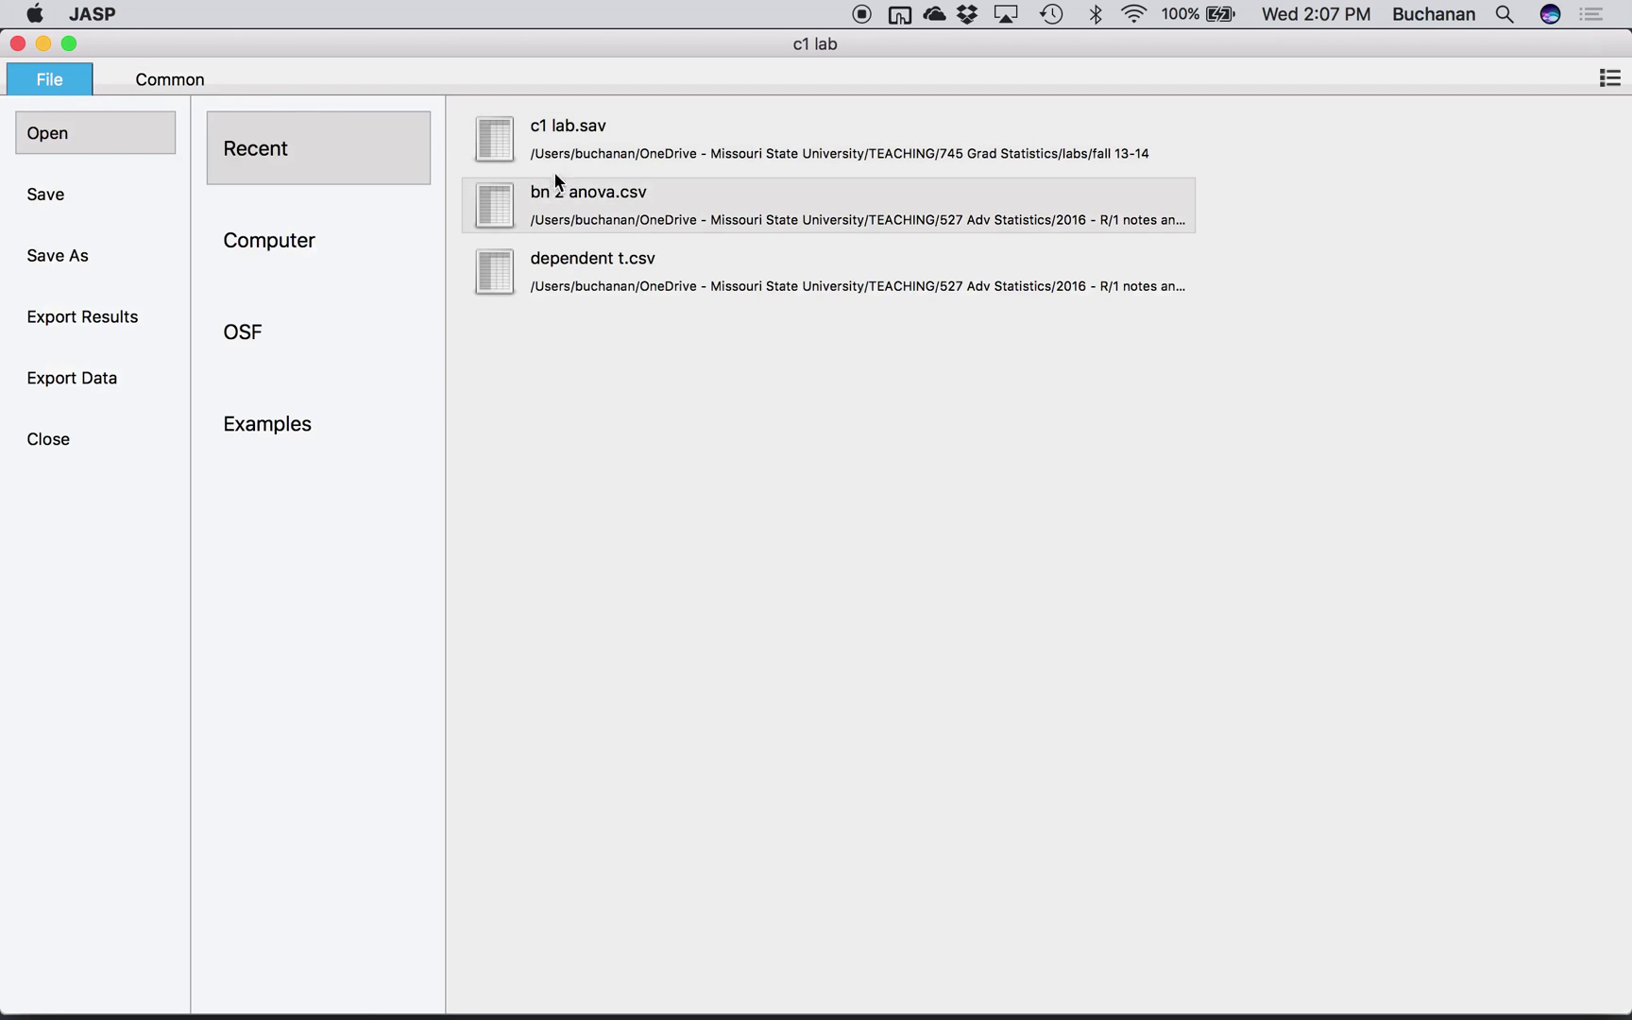
{"action": "left_click", "coordinate": [589, 279]}
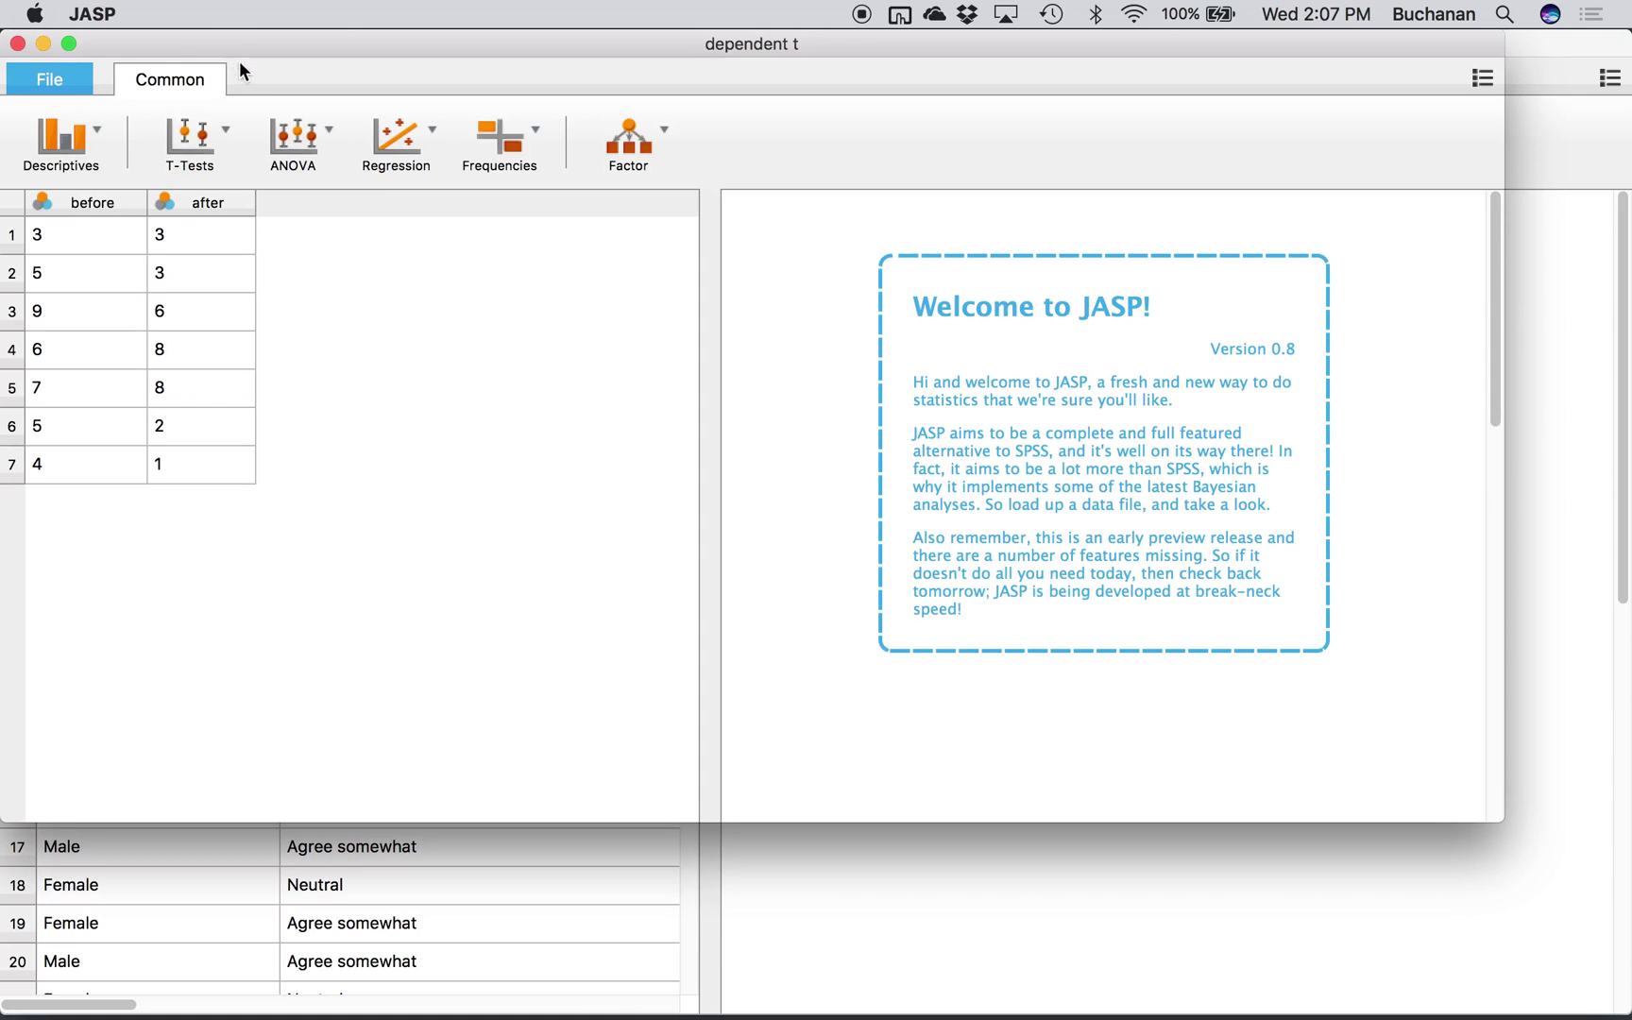
{"action": "left_click", "coordinate": [17, 43]}
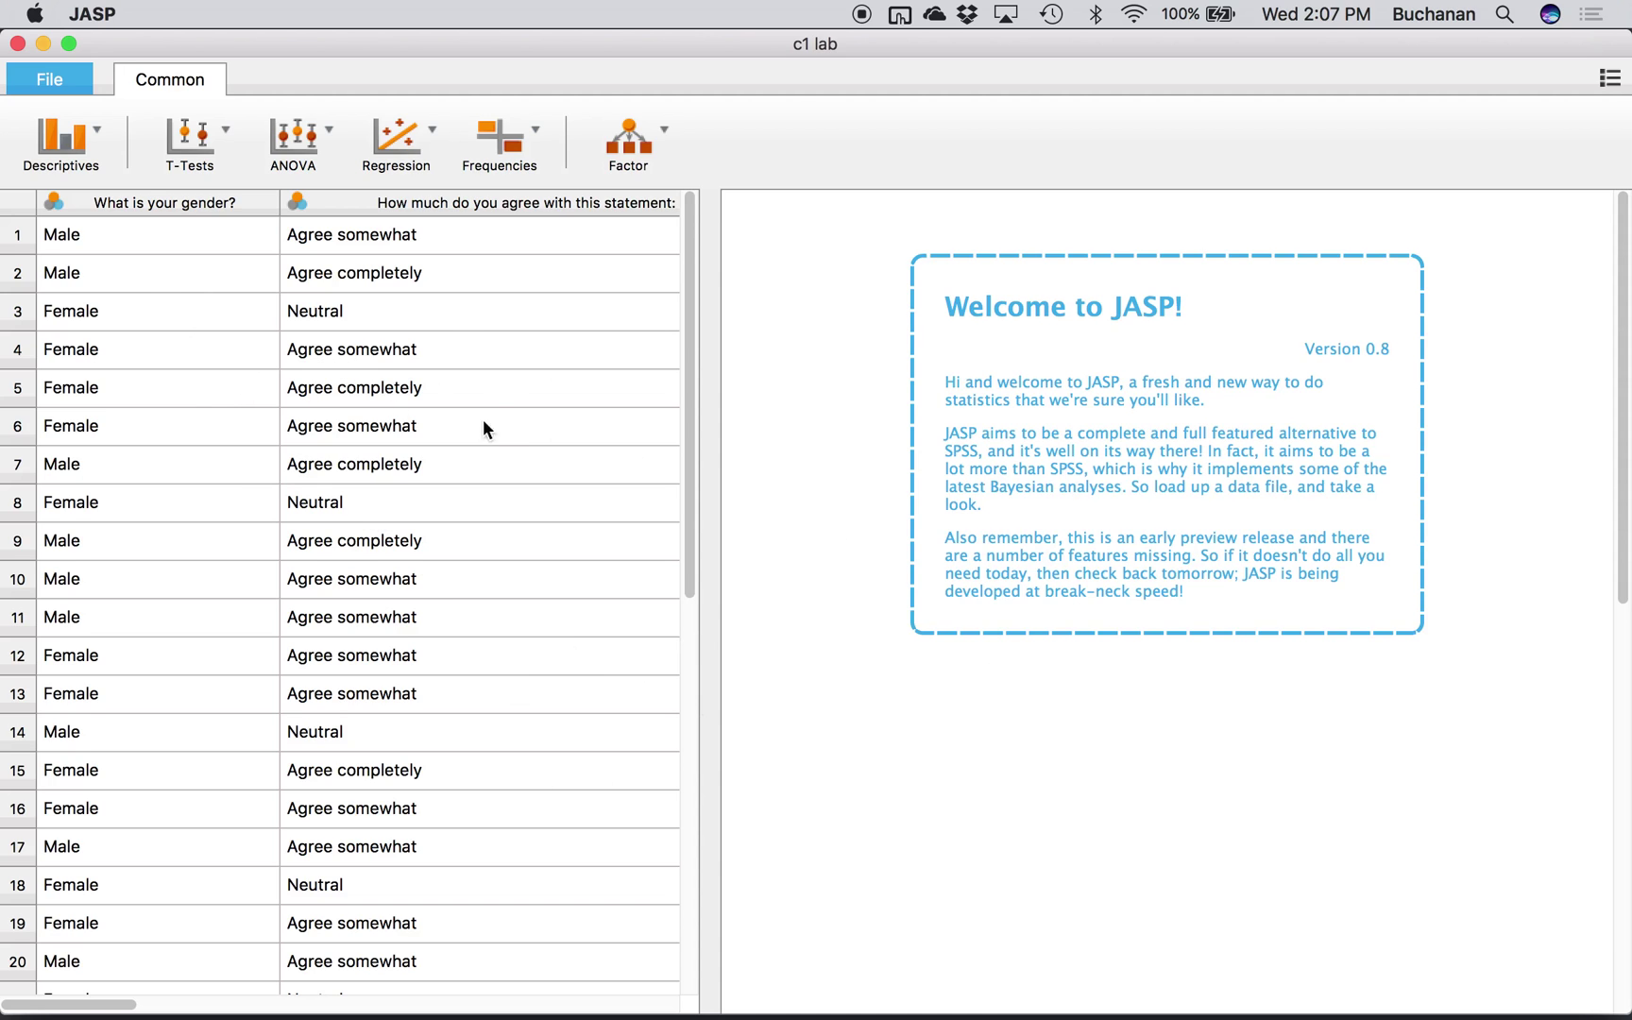
Widen the data grid by dragging the splitter toward the results pane.
{"action": "scroll", "coordinate": [93, 534], "scroll_direction": "right", "scroll_amount": 5}
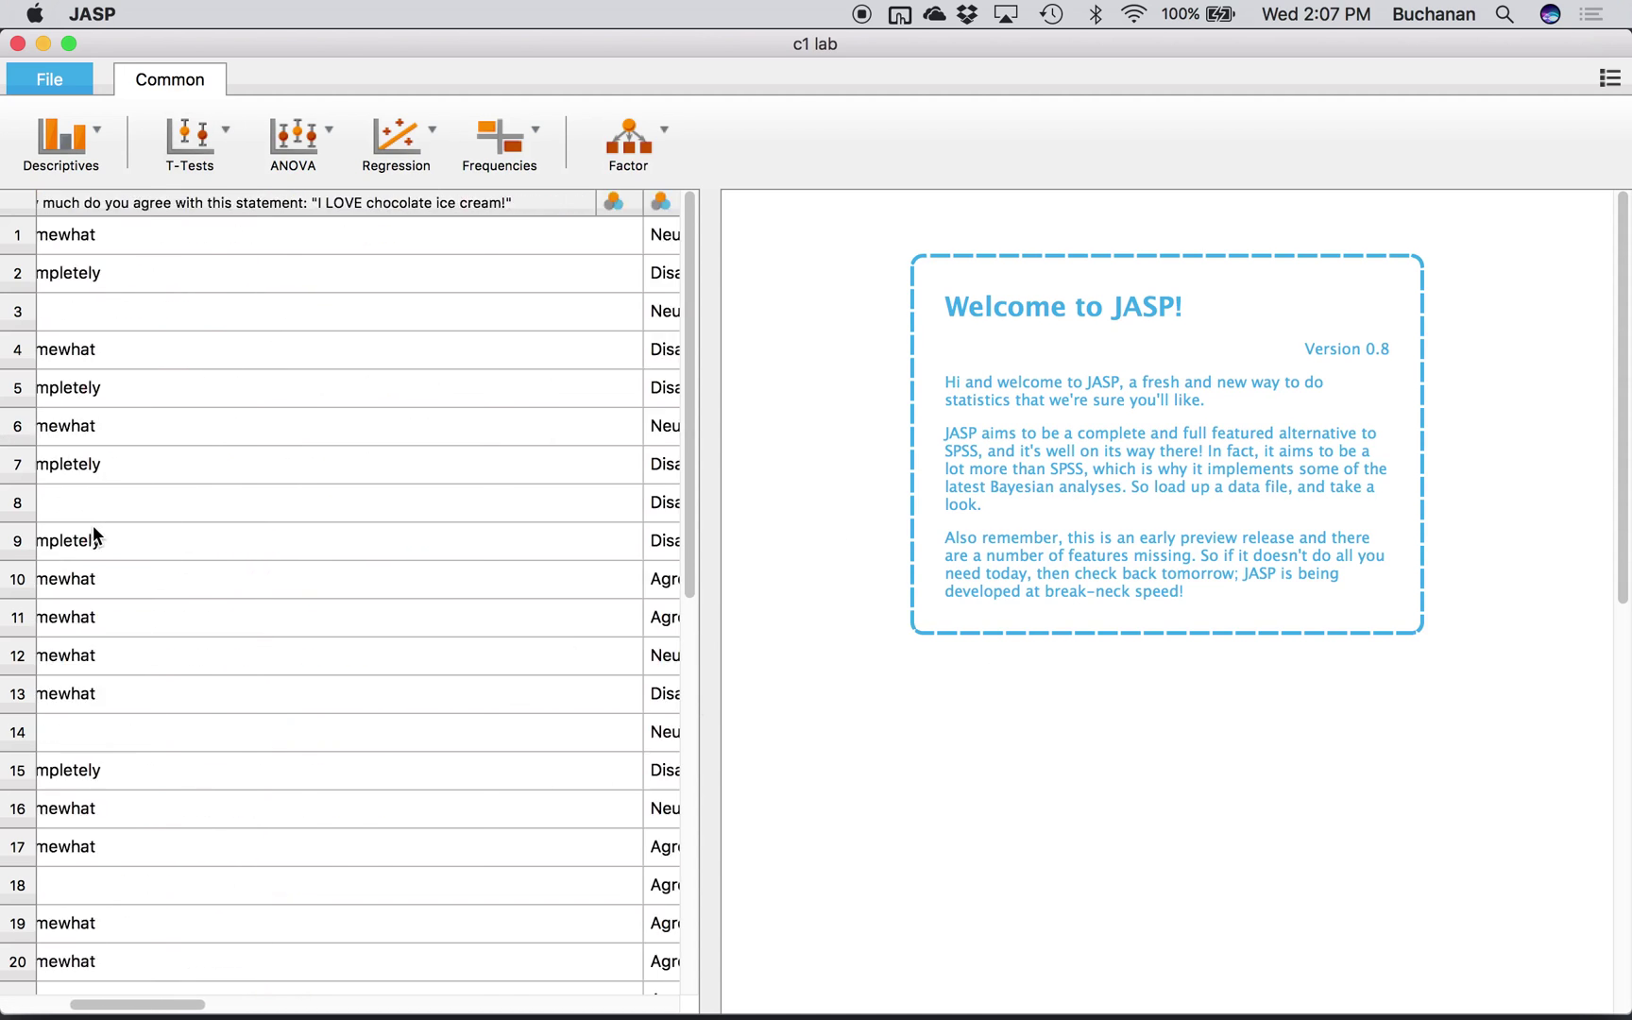
{"action": "scroll", "coordinate": [93, 525], "scroll_direction": "right", "scroll_amount": 15}
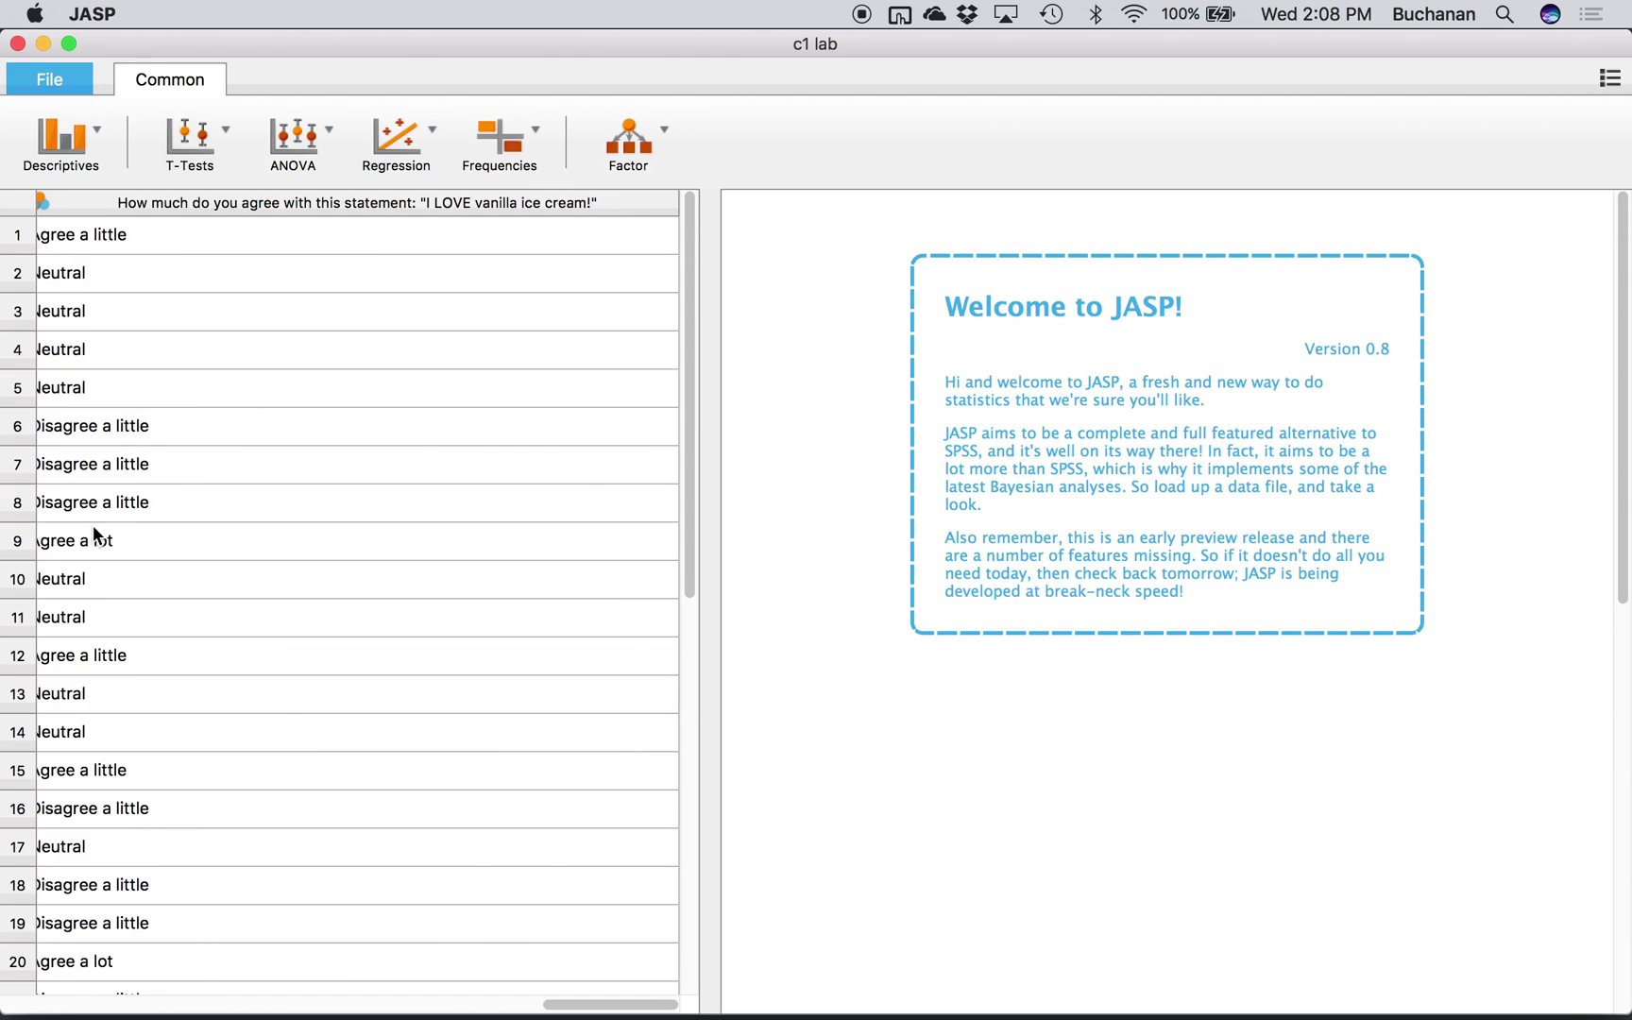
{"action": "scroll", "coordinate": [94, 525], "scroll_direction": "left", "scroll_amount": 20}
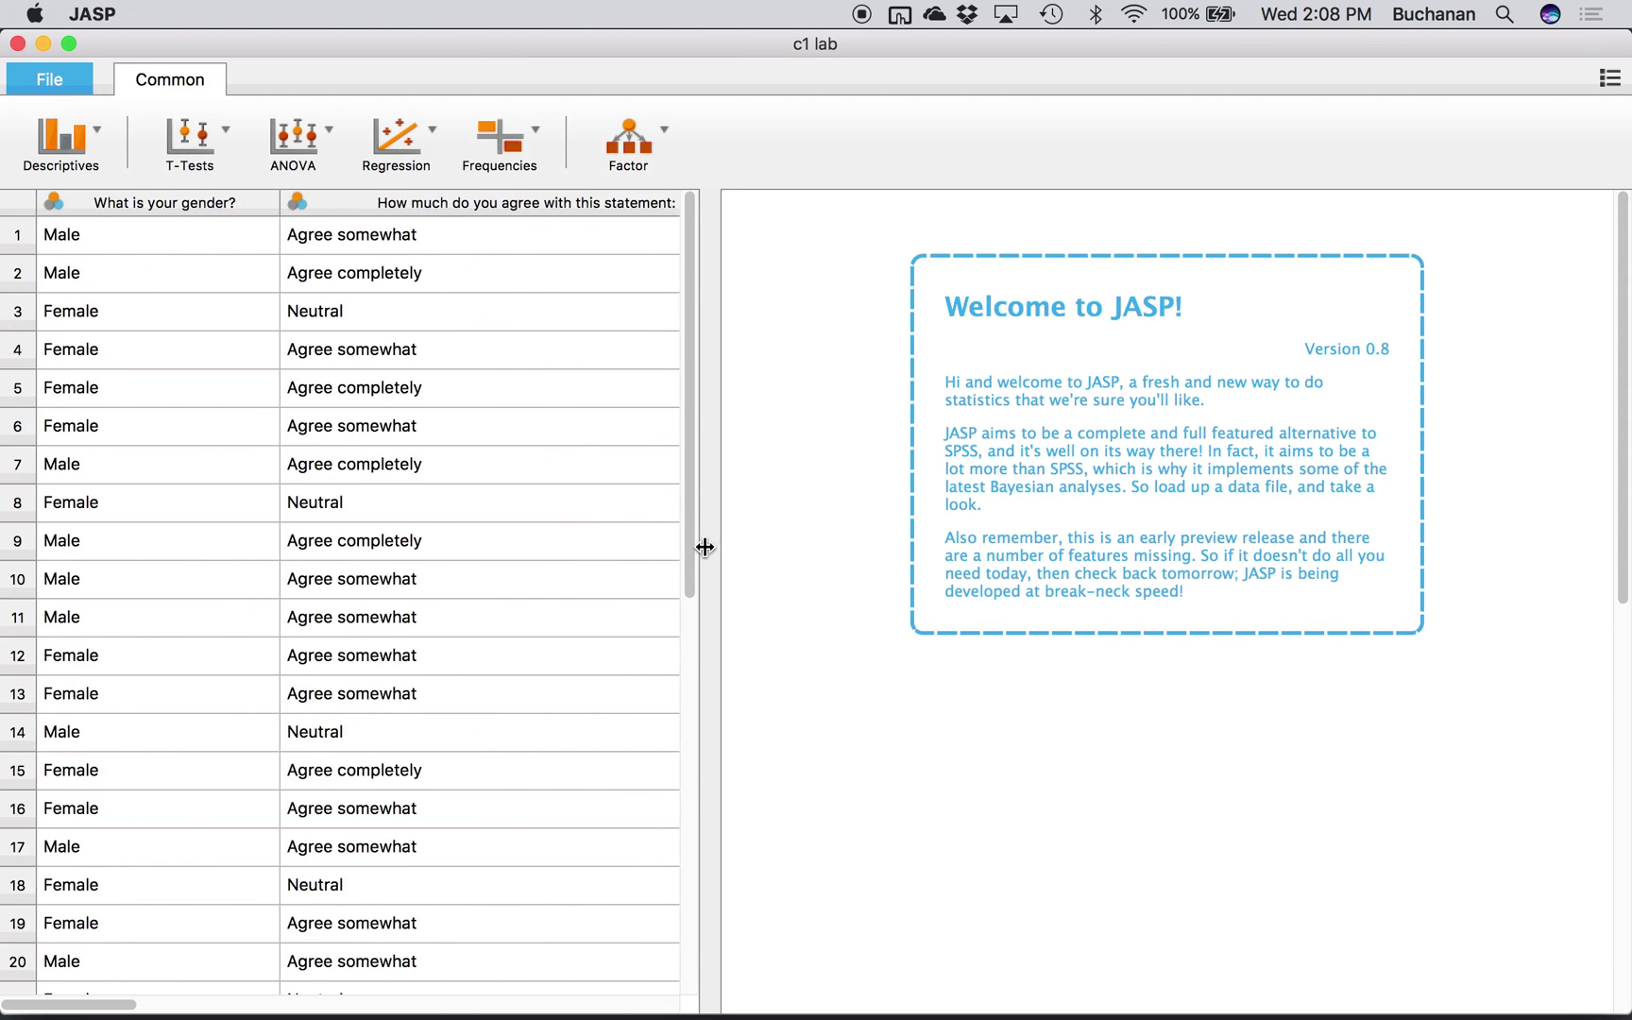
{"action": "left_click_drag", "start_coordinate": [704, 547], "coordinate": [1085, 583]}
Narrow the chocolate and vanilla ice cream columns so more columns fit.
{"action": "left_click_drag", "start_coordinate": [967, 203], "coordinate": [500, 234]}
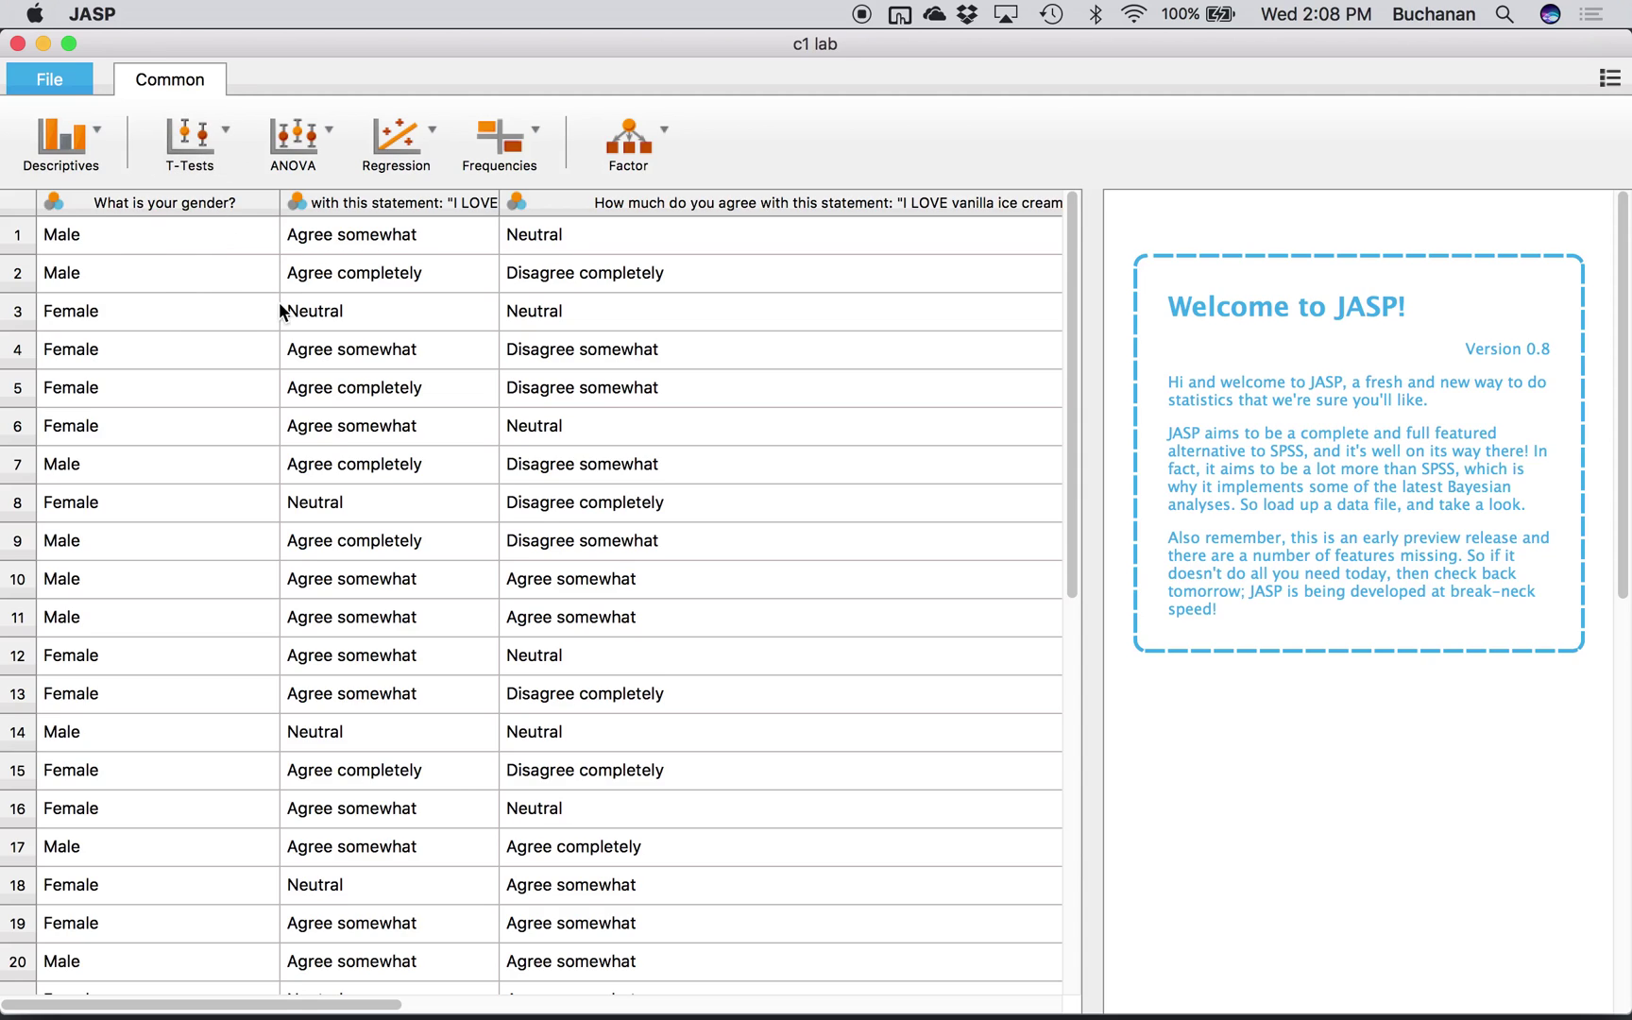
{"action": "scroll", "coordinate": [477, 306], "scroll_direction": "right", "scroll_amount": 10}
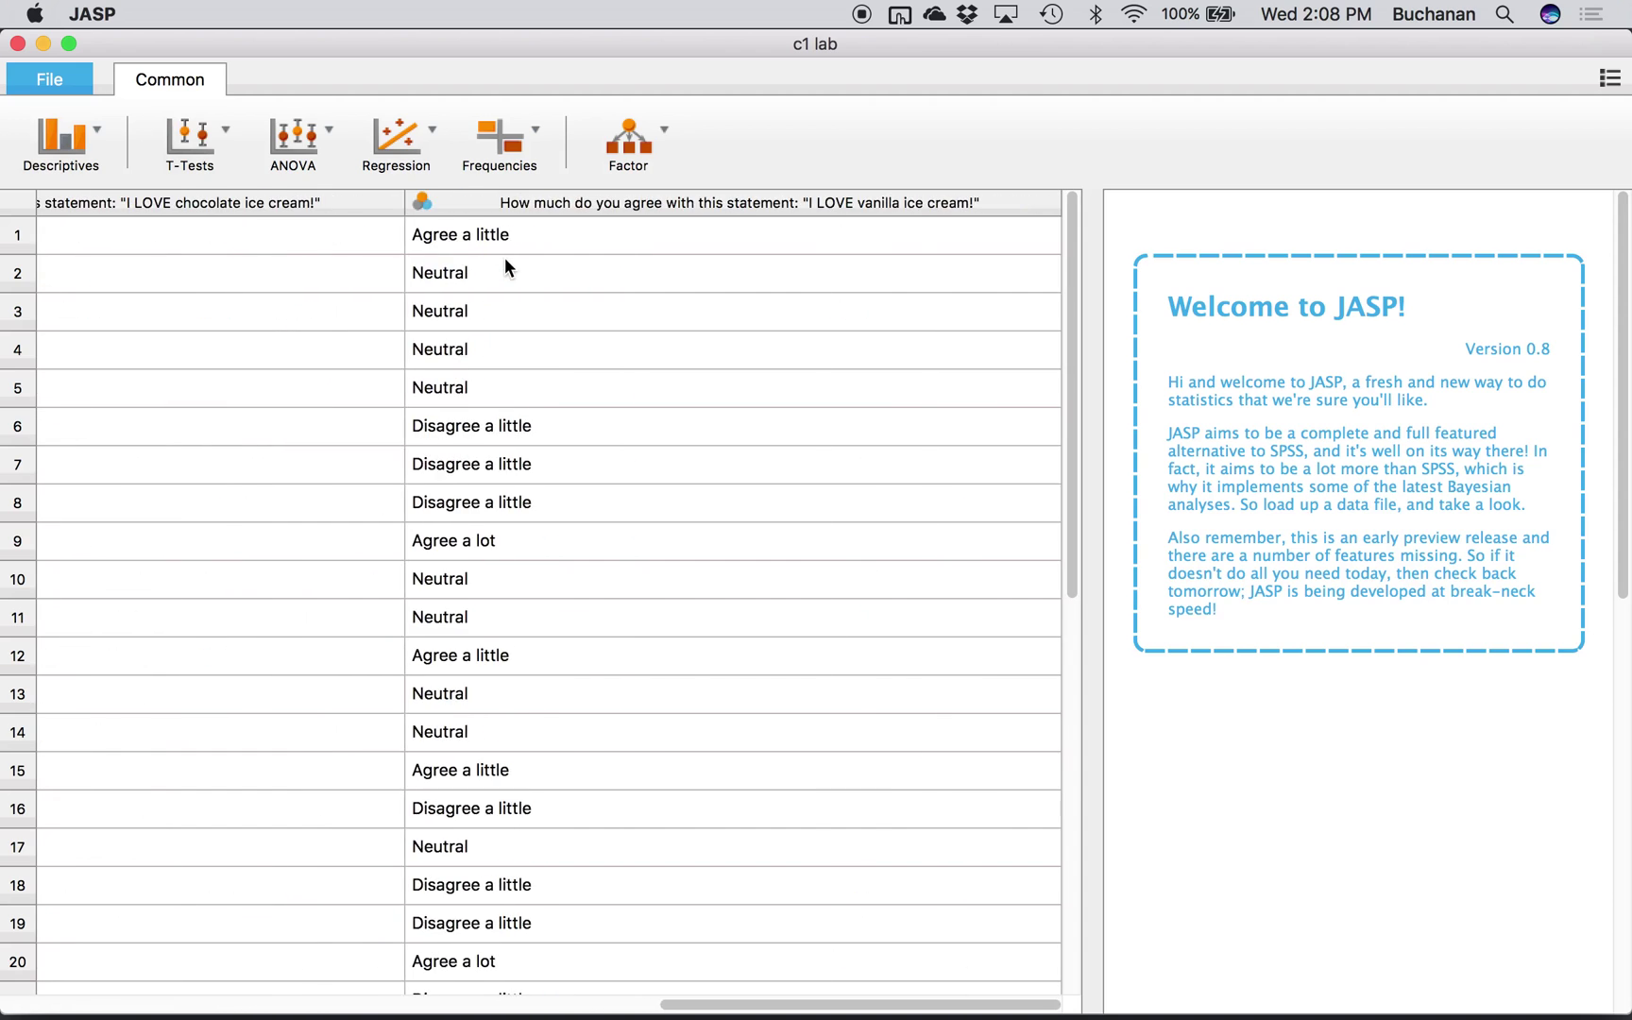
{"action": "scroll", "coordinate": [506, 256], "scroll_direction": "right", "scroll_amount": 10}
{"action": "scroll", "coordinate": [505, 255], "scroll_direction": "up", "scroll_amount": 1}
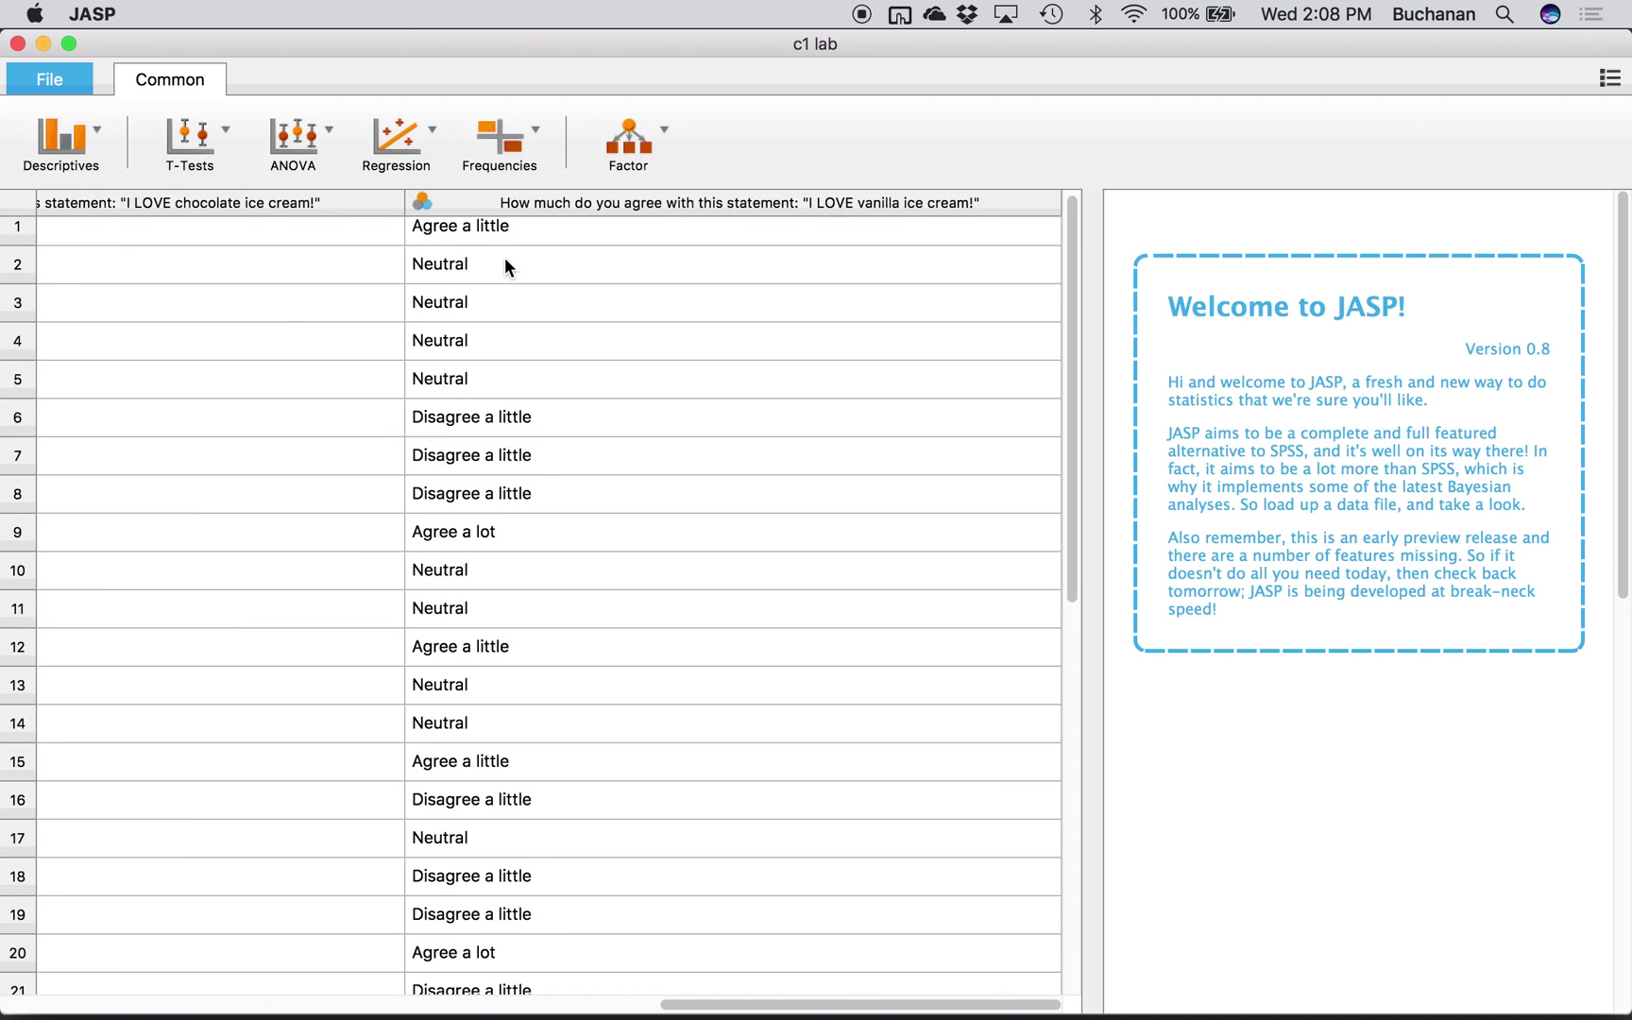
{"action": "scroll", "coordinate": [486, 252], "scroll_direction": "left", "scroll_amount": 6}
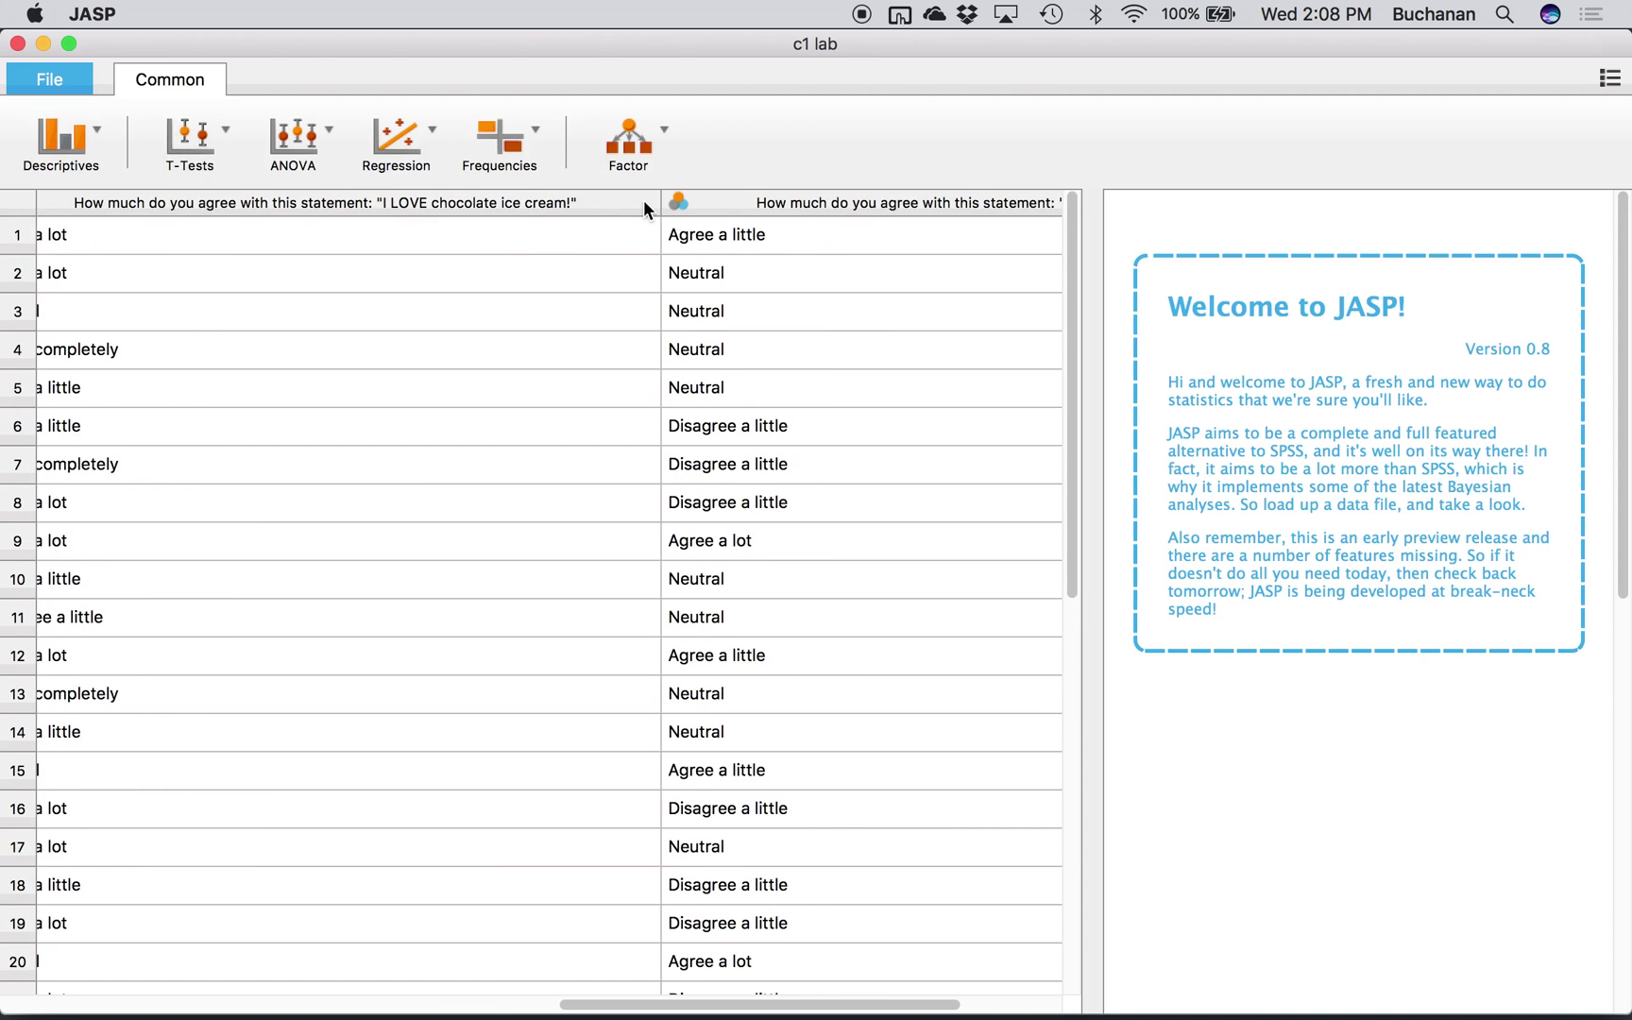
{"action": "left_click_drag", "start_coordinate": [661, 203], "coordinate": [400, 237]}
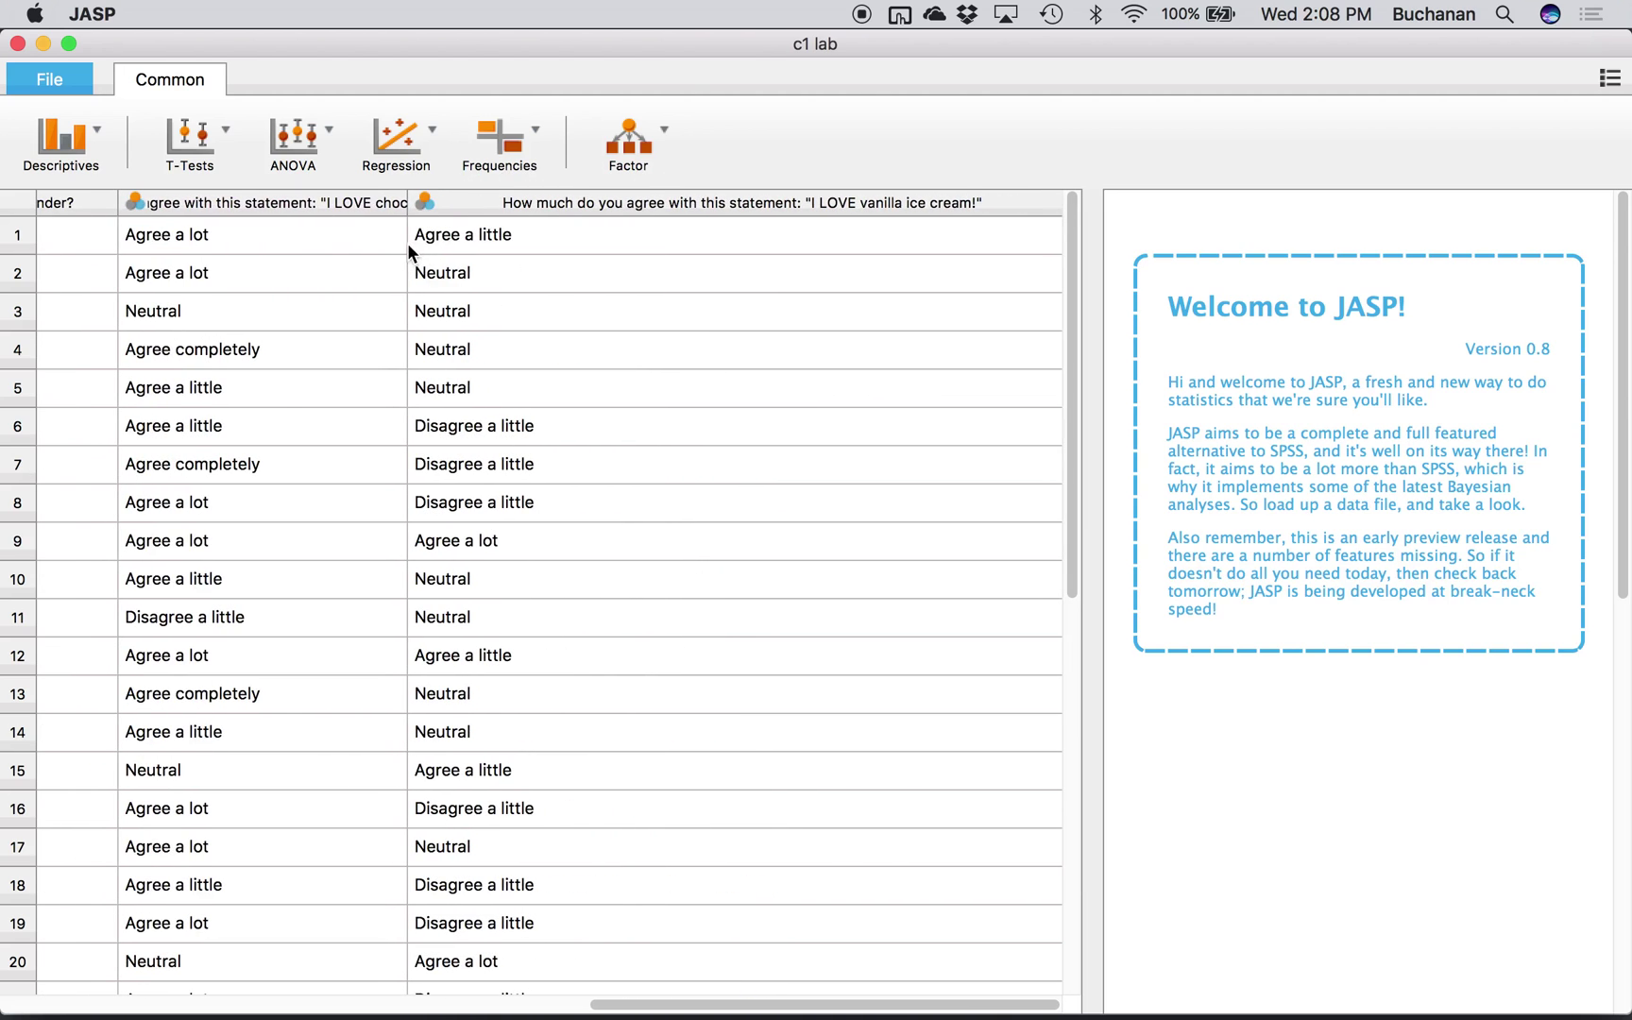
{"action": "scroll", "coordinate": [378, 305], "scroll_direction": "left", "scroll_amount": 10}
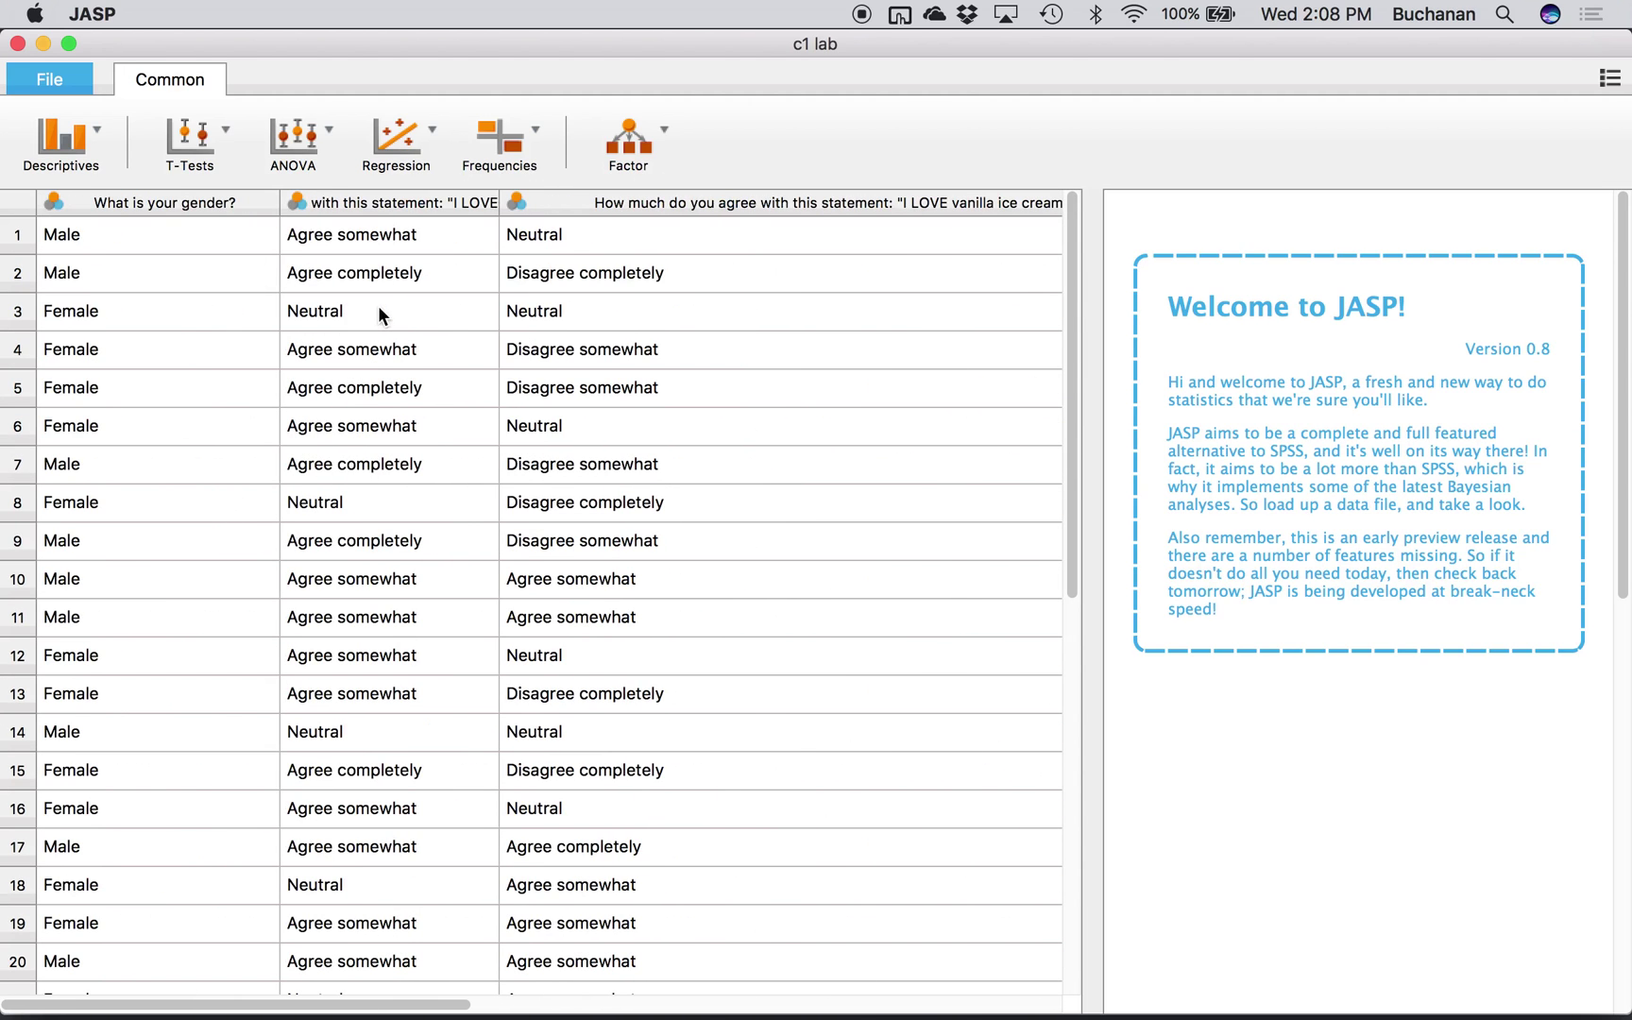
{"action": "scroll", "coordinate": [593, 293], "scroll_direction": "right", "scroll_amount": 5}
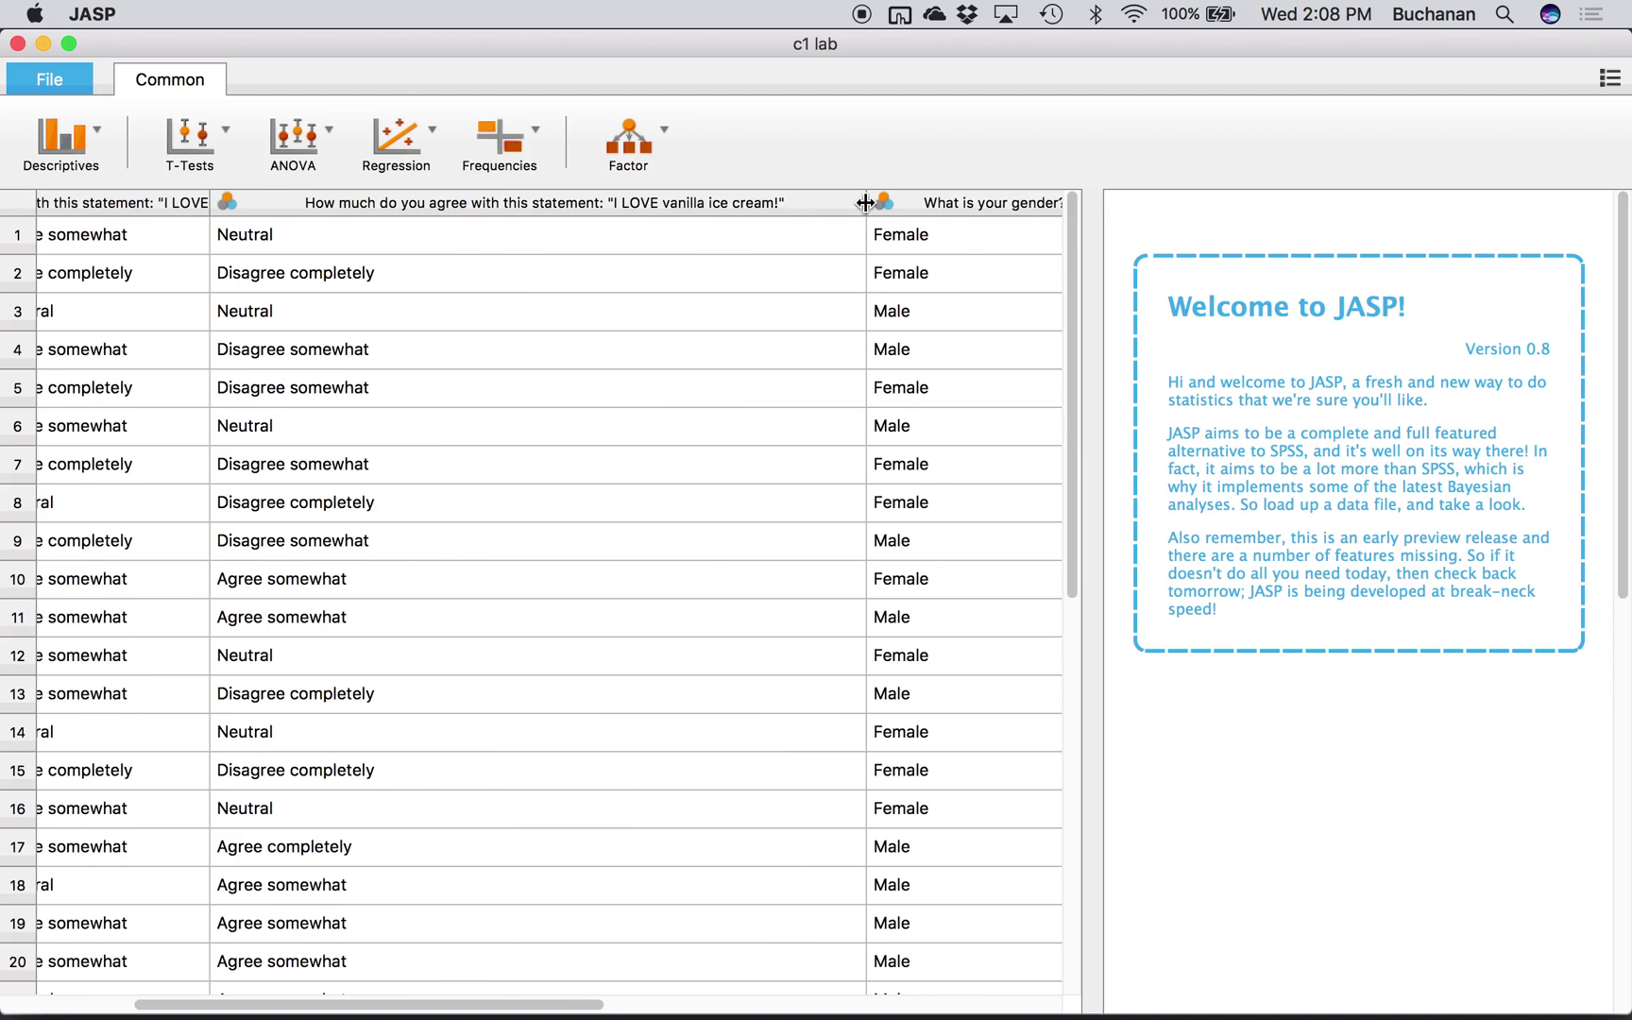
{"action": "left_click_drag", "start_coordinate": [865, 202], "coordinate": [435, 303]}
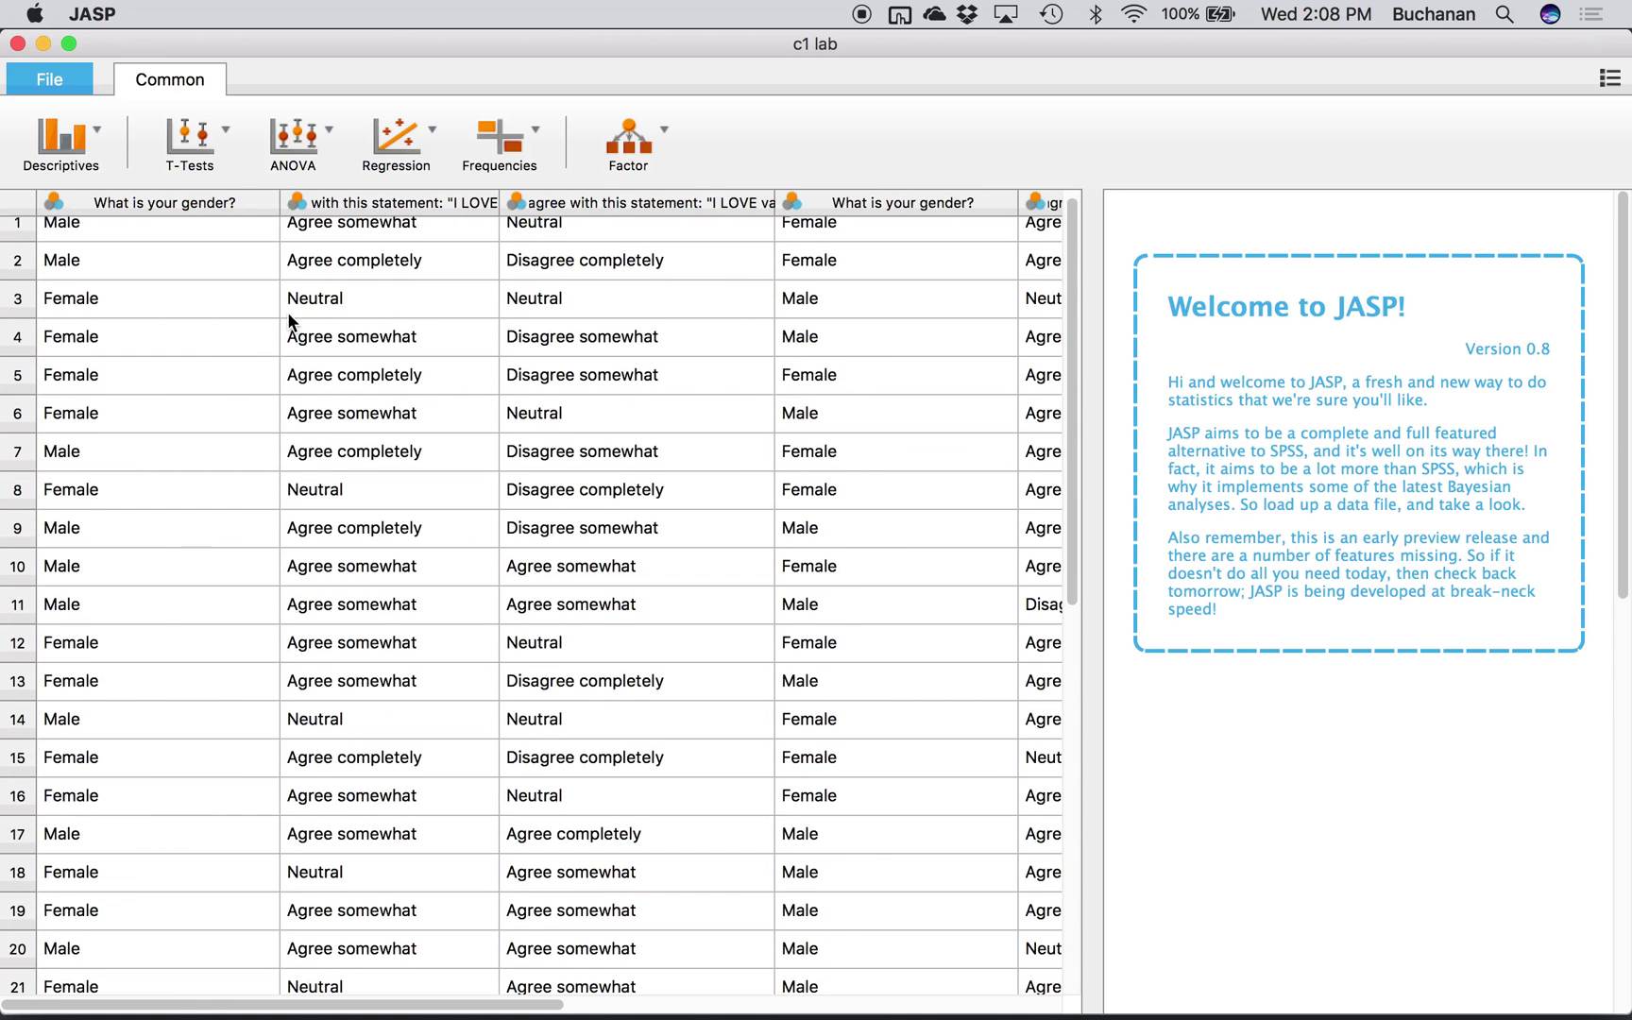
{"action": "scroll", "coordinate": [295, 459], "scroll_direction": "up", "scroll_amount": 1}
{"action": "scroll", "coordinate": [295, 459], "scroll_direction": "right", "scroll_amount": 1}
{"action": "scroll", "coordinate": [191, 405], "scroll_direction": "left", "scroll_amount": 1}
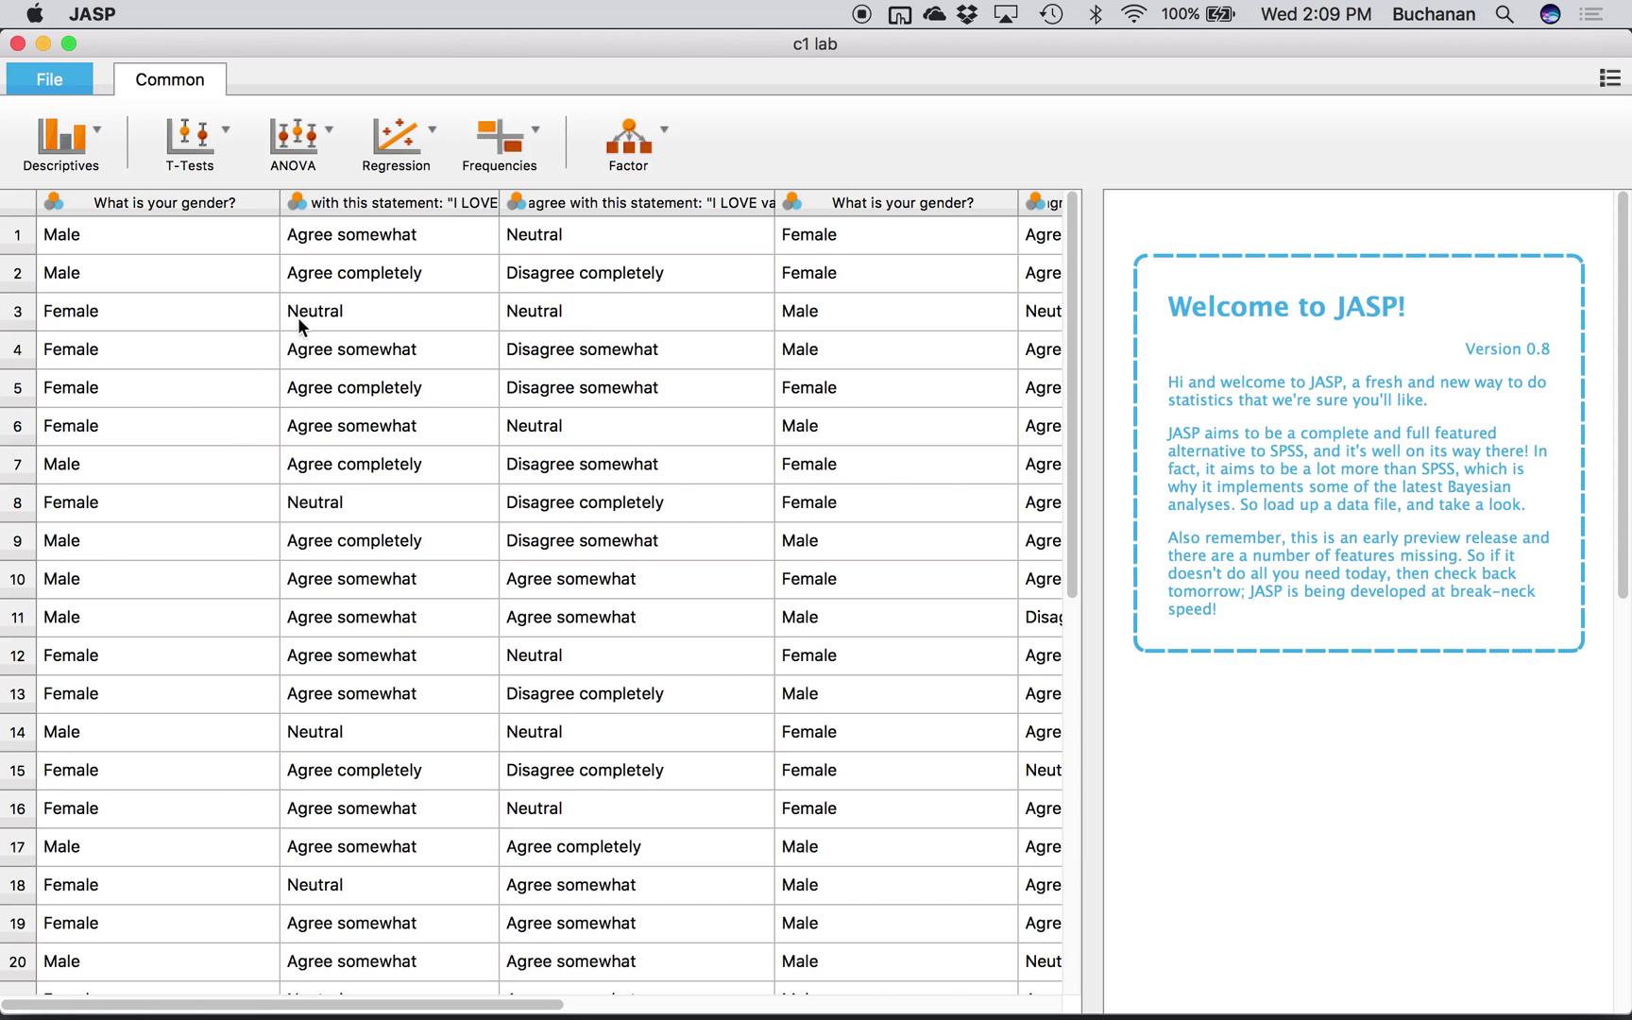
{"action": "scroll", "coordinate": [493, 327], "scroll_direction": "right", "scroll_amount": 10}
{"action": "scroll", "coordinate": [493, 327], "scroll_direction": "left", "scroll_amount": 10}
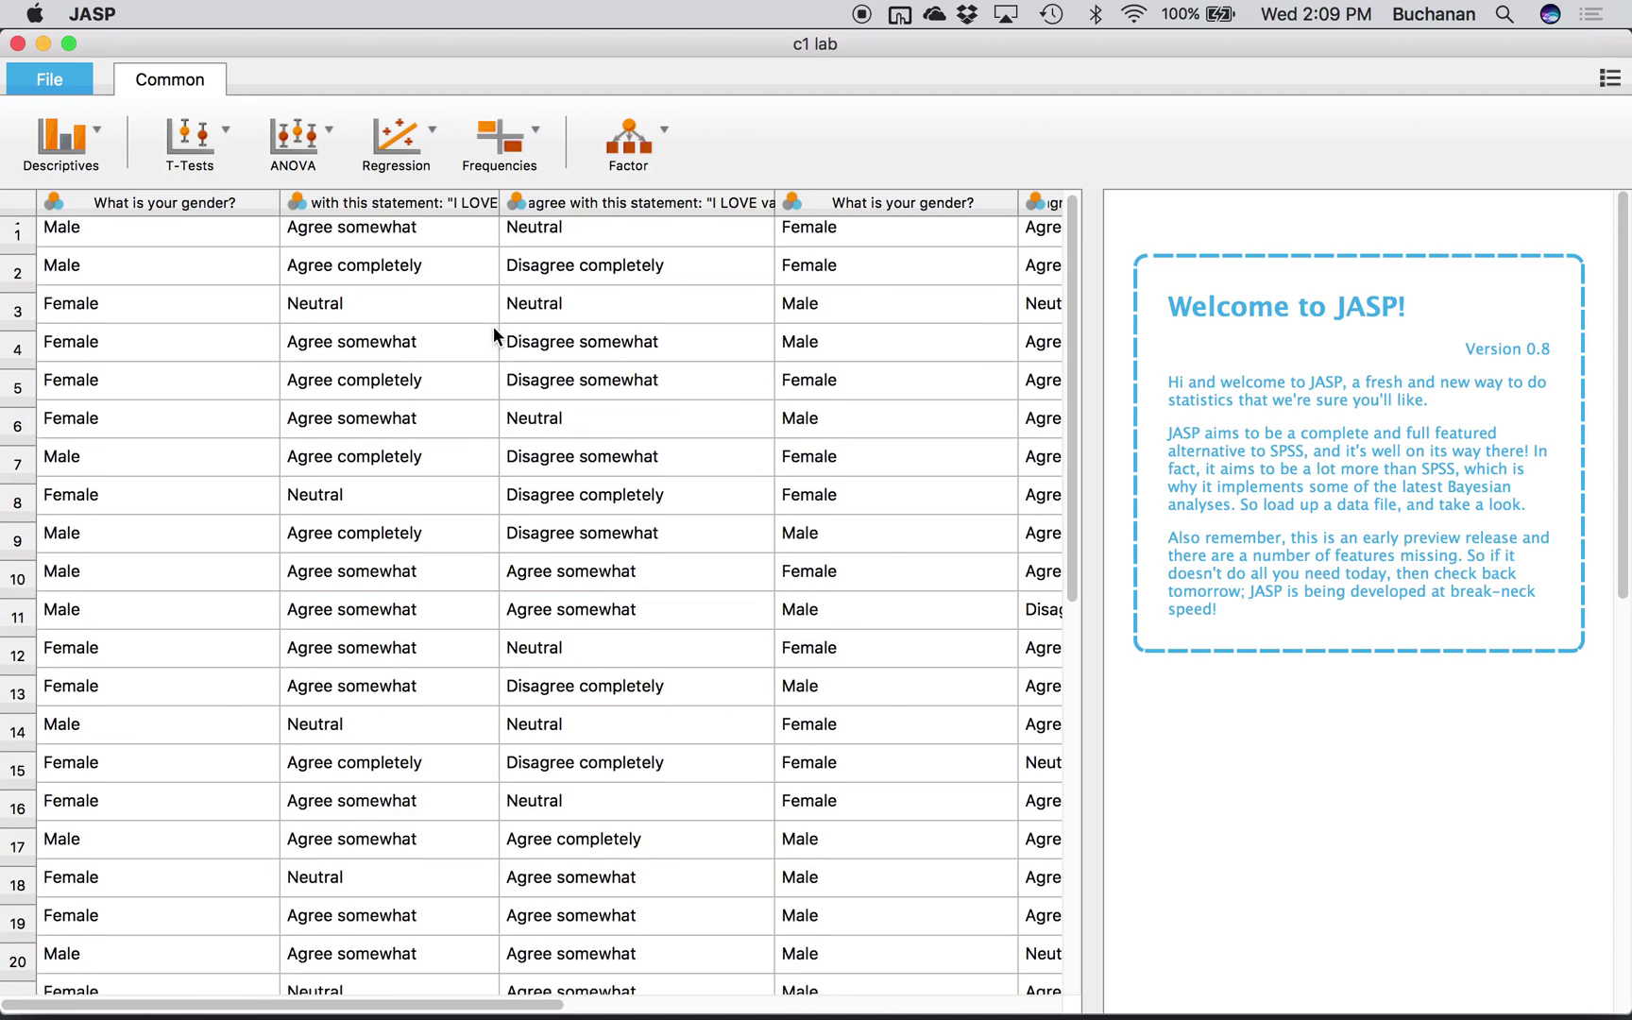
{"action": "scroll", "coordinate": [493, 327], "scroll_direction": "up", "scroll_amount": 1}
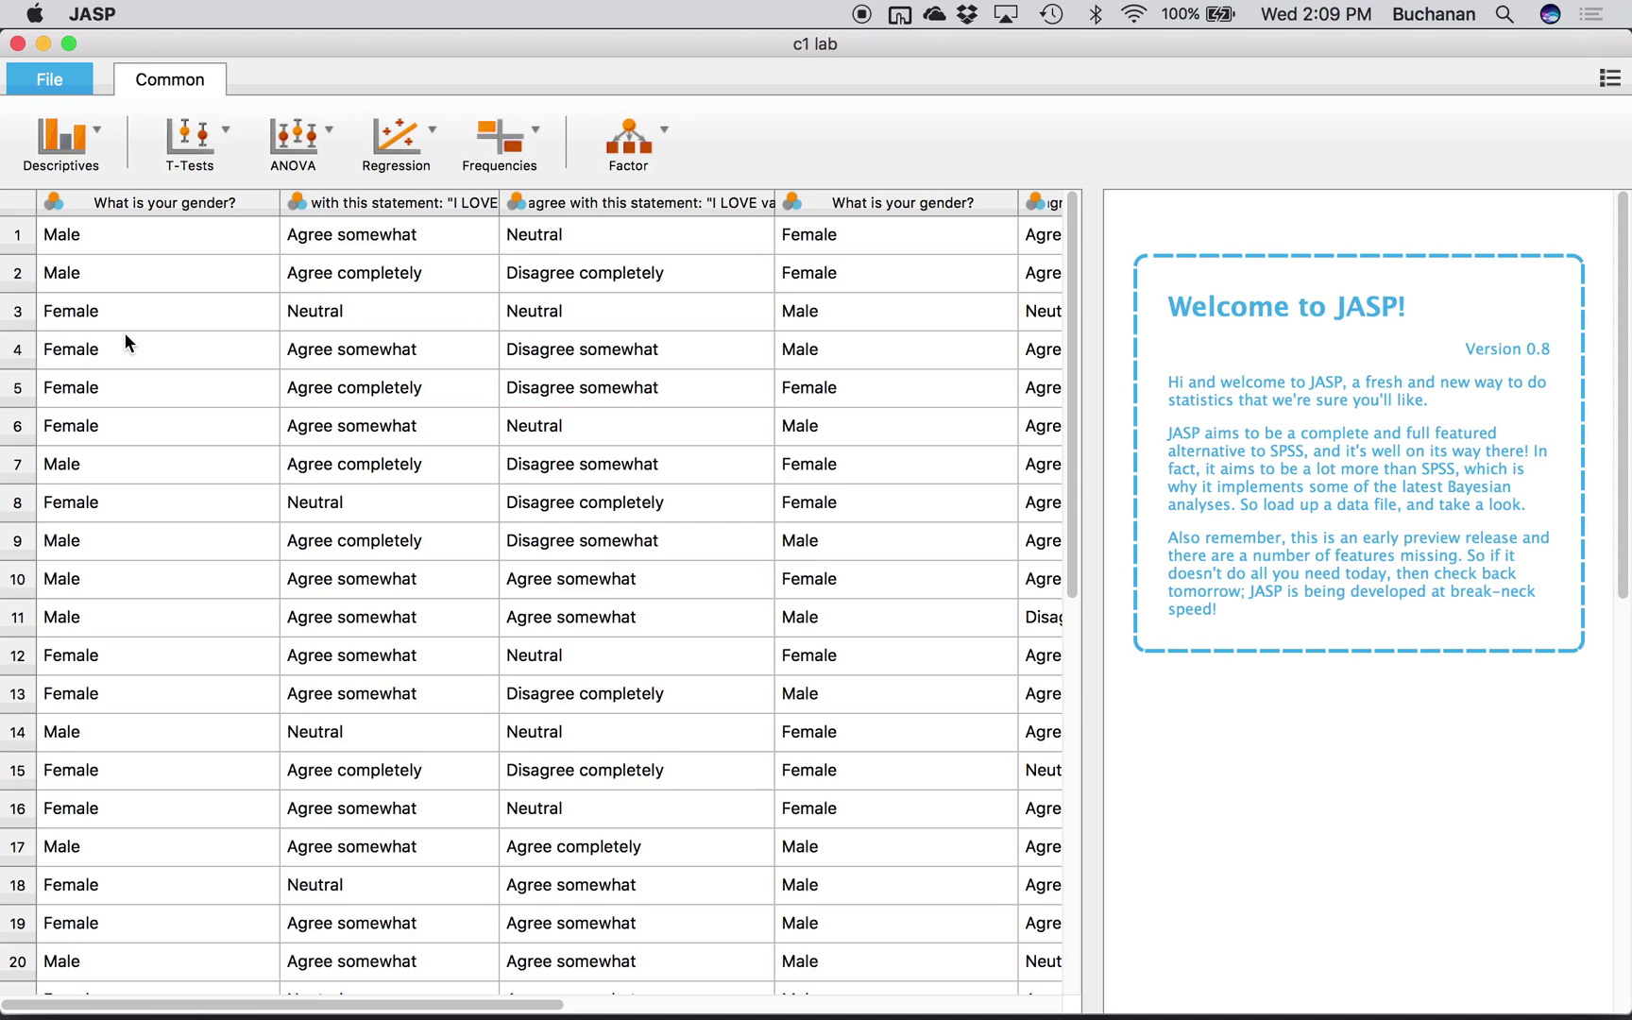
Open bn 2 anova.csv from the recent files and maximize its window.
{"action": "left_click", "coordinate": [66, 78]}
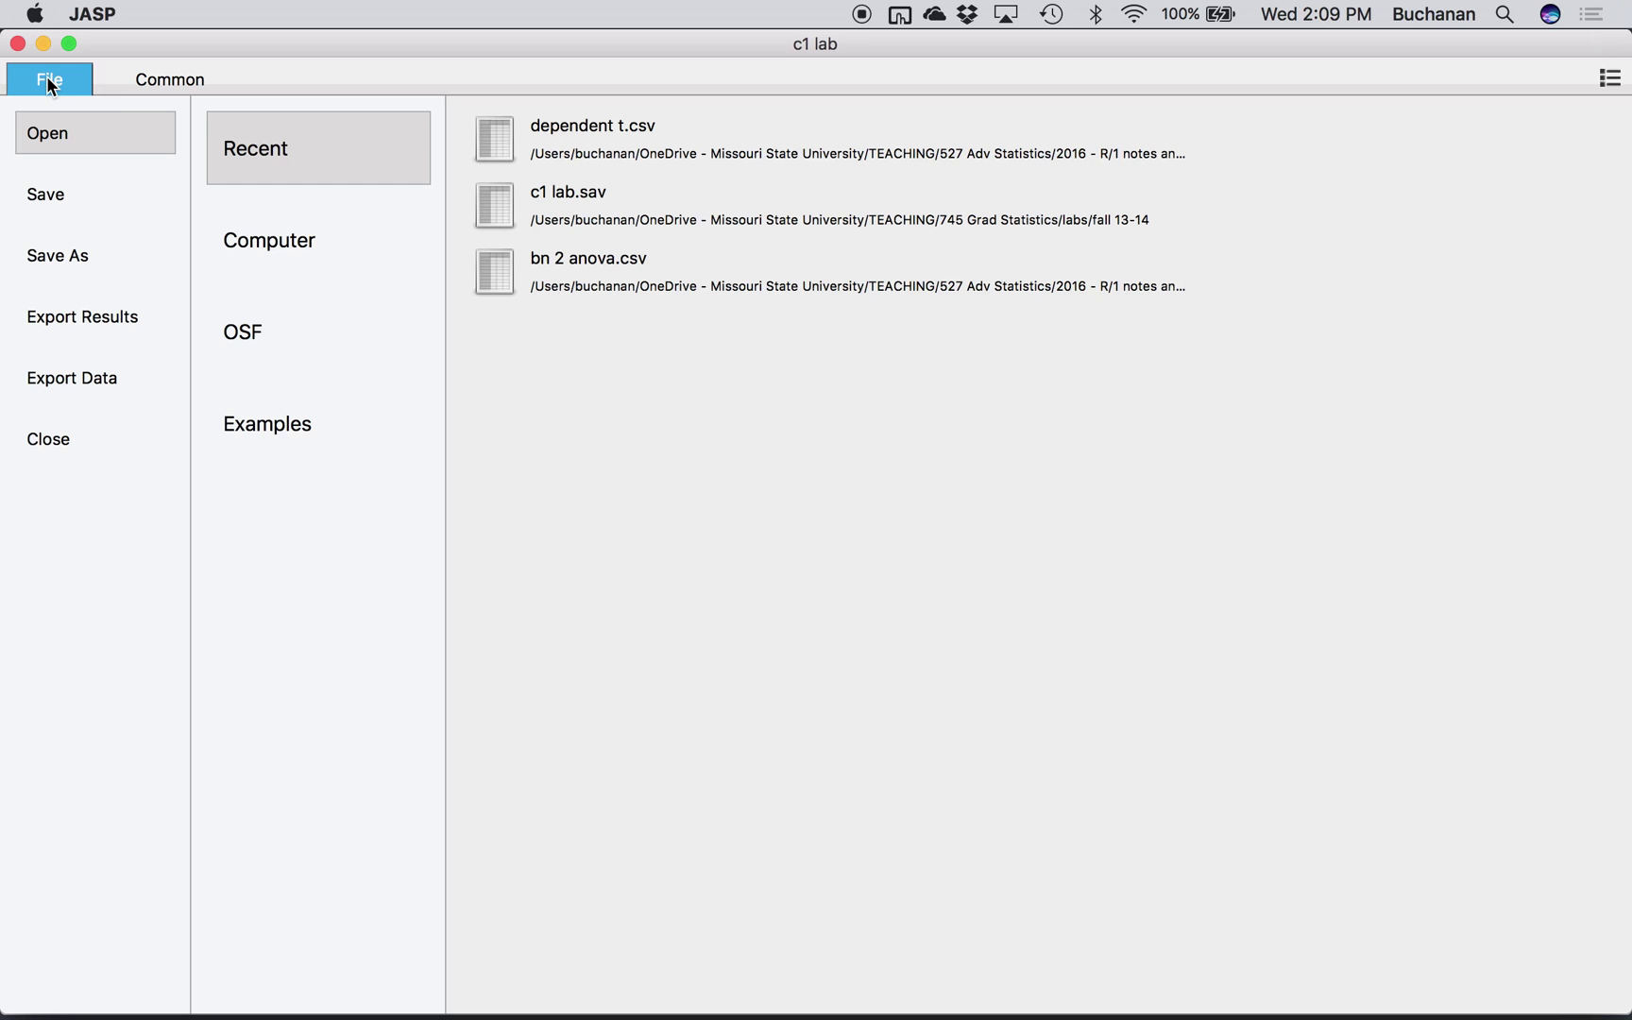
{"action": "left_click", "coordinate": [631, 274]}
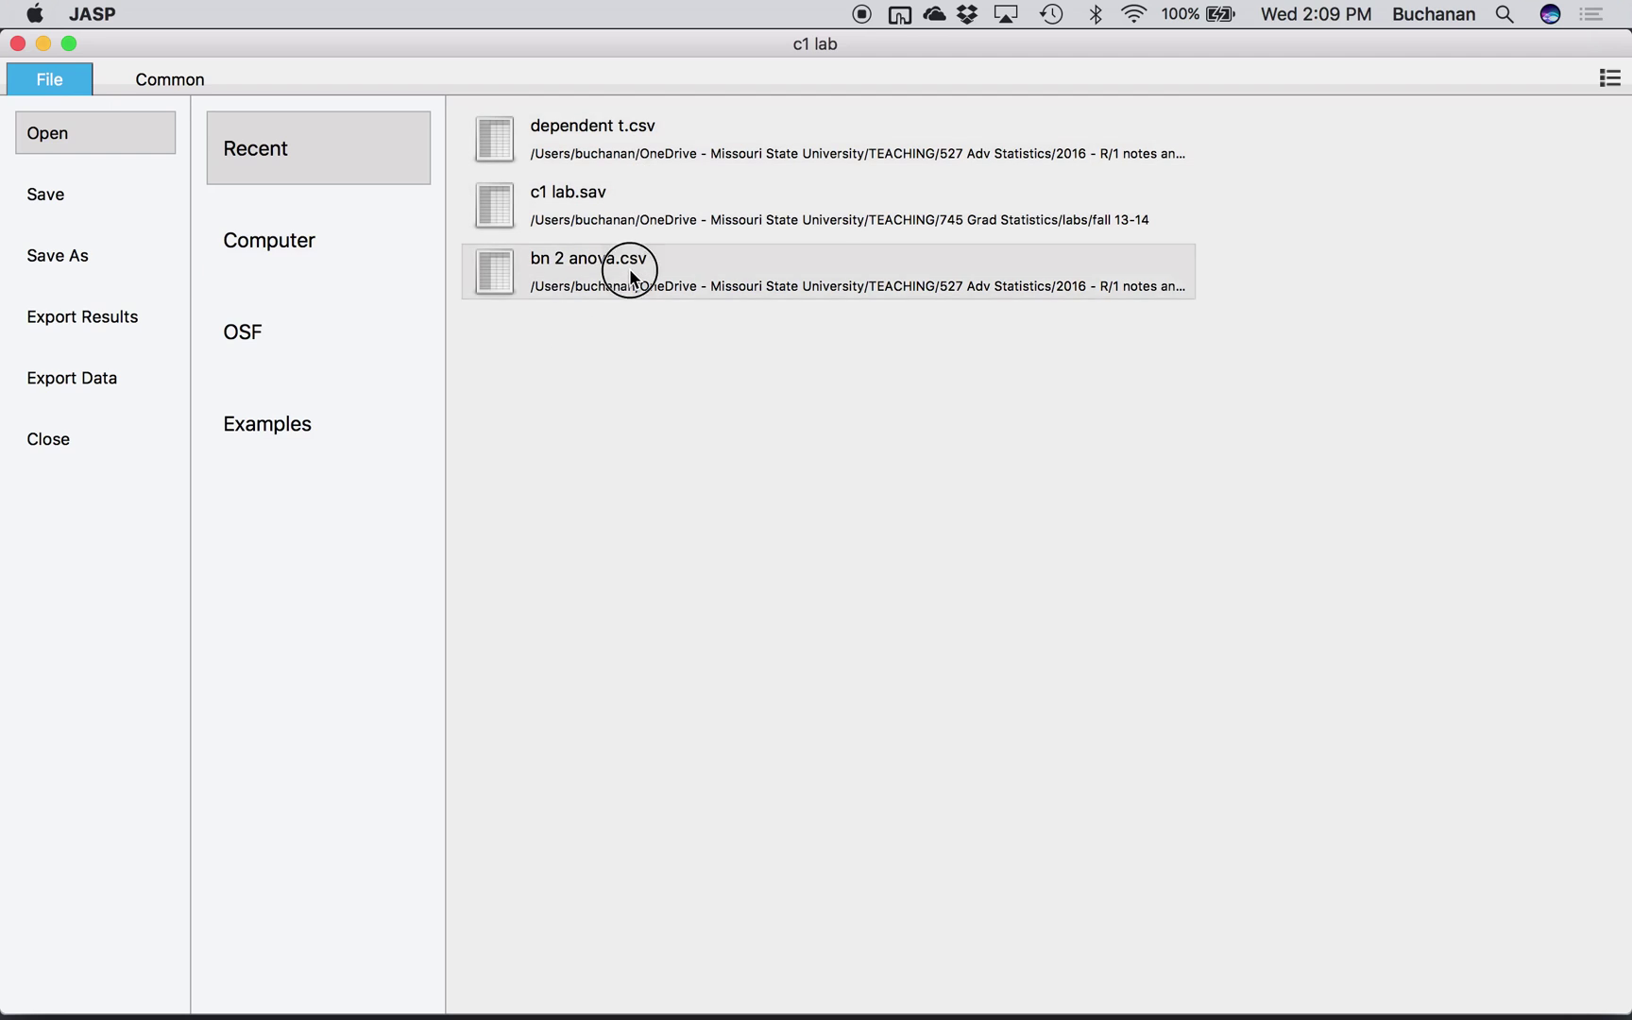
{"action": "left_click", "coordinate": [629, 270]}
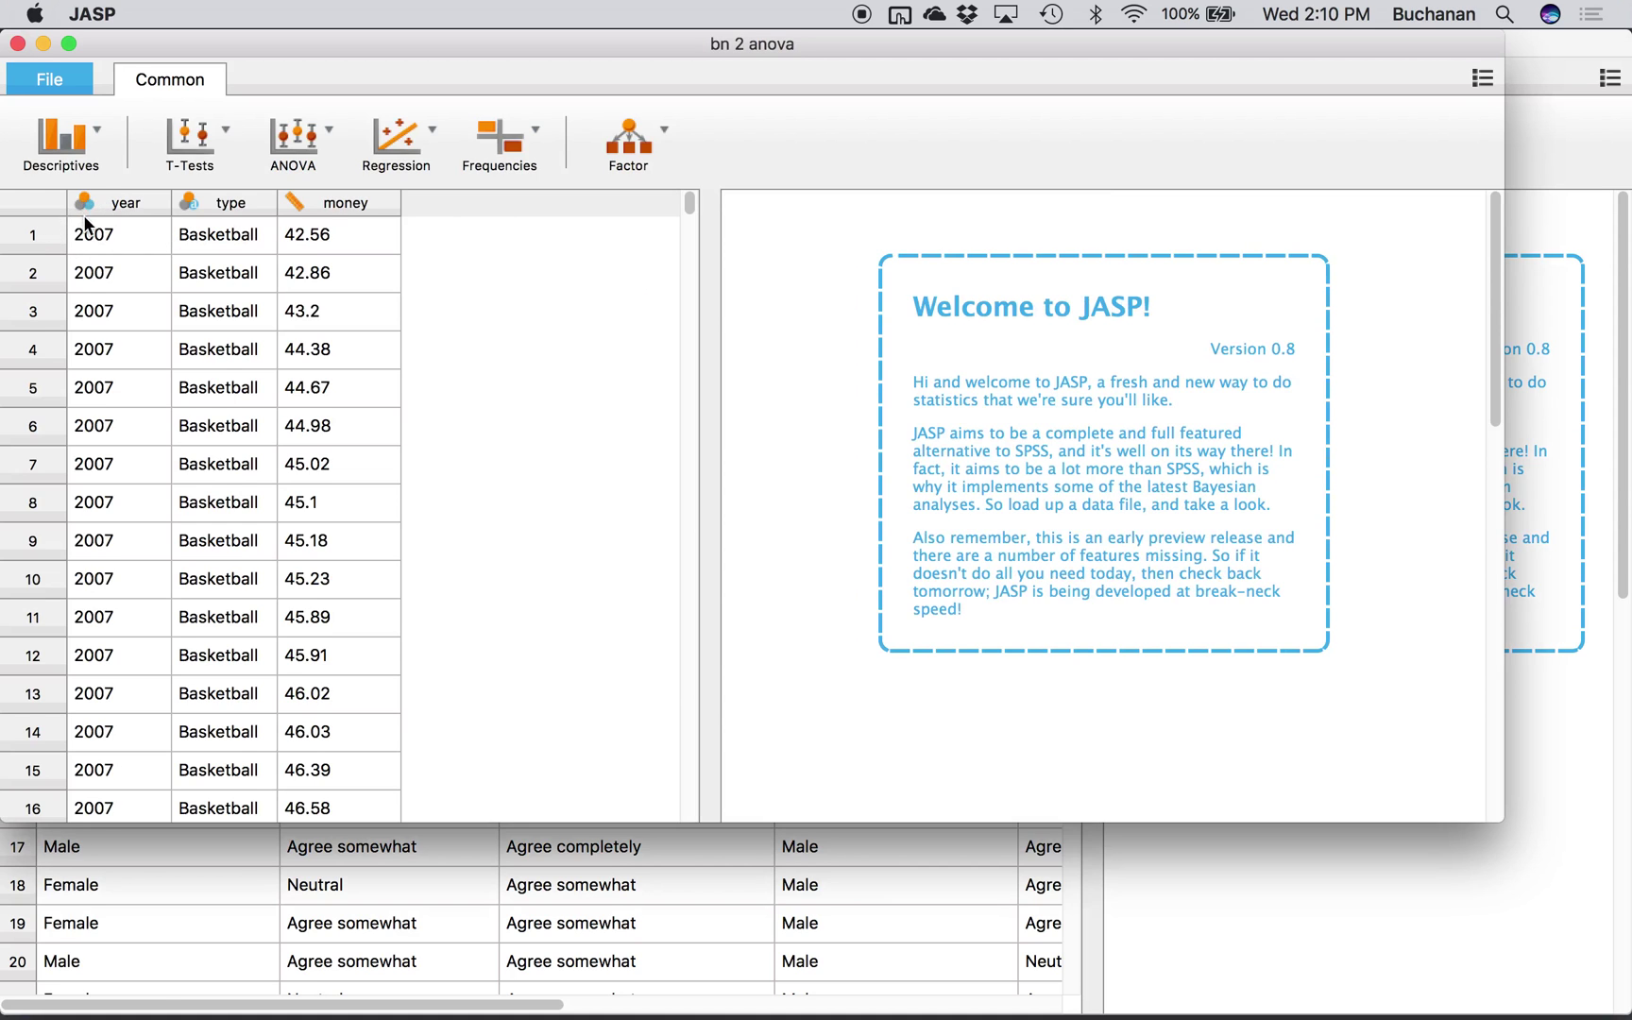
{"action": "double_click", "coordinate": [569, 44]}
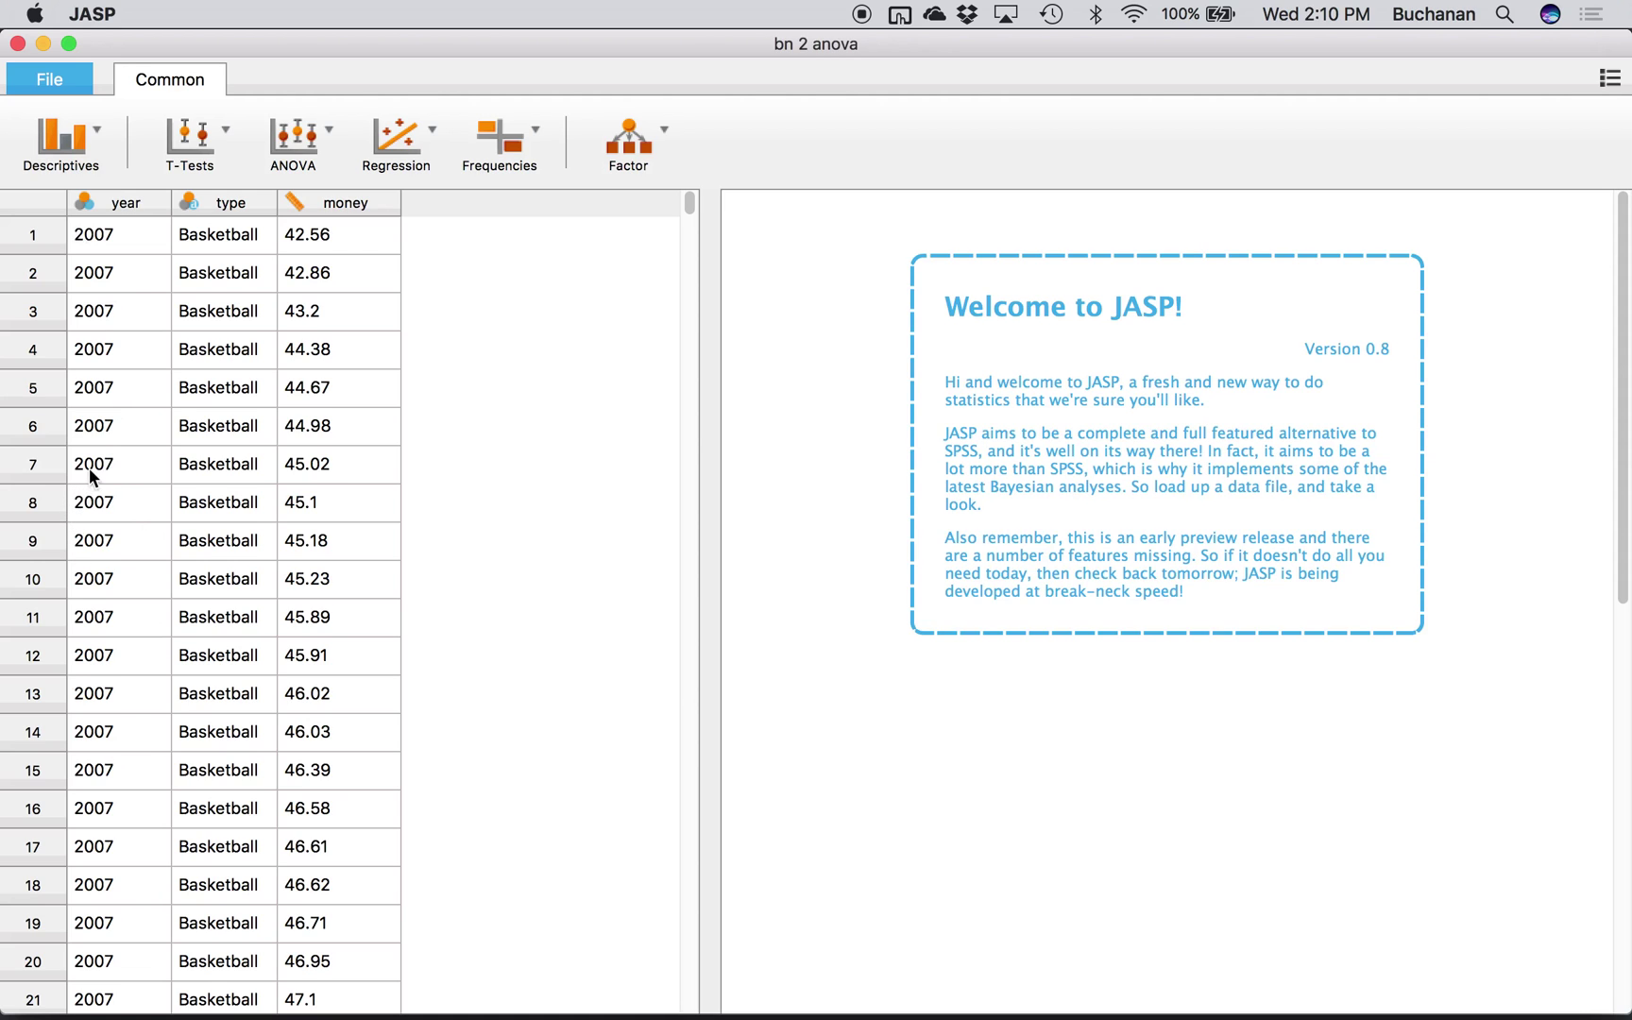
Check the type column's measurement setting, leaving it unchanged.
{"action": "scroll", "coordinate": [78, 278], "scroll_direction": "down", "scroll_amount": 5}
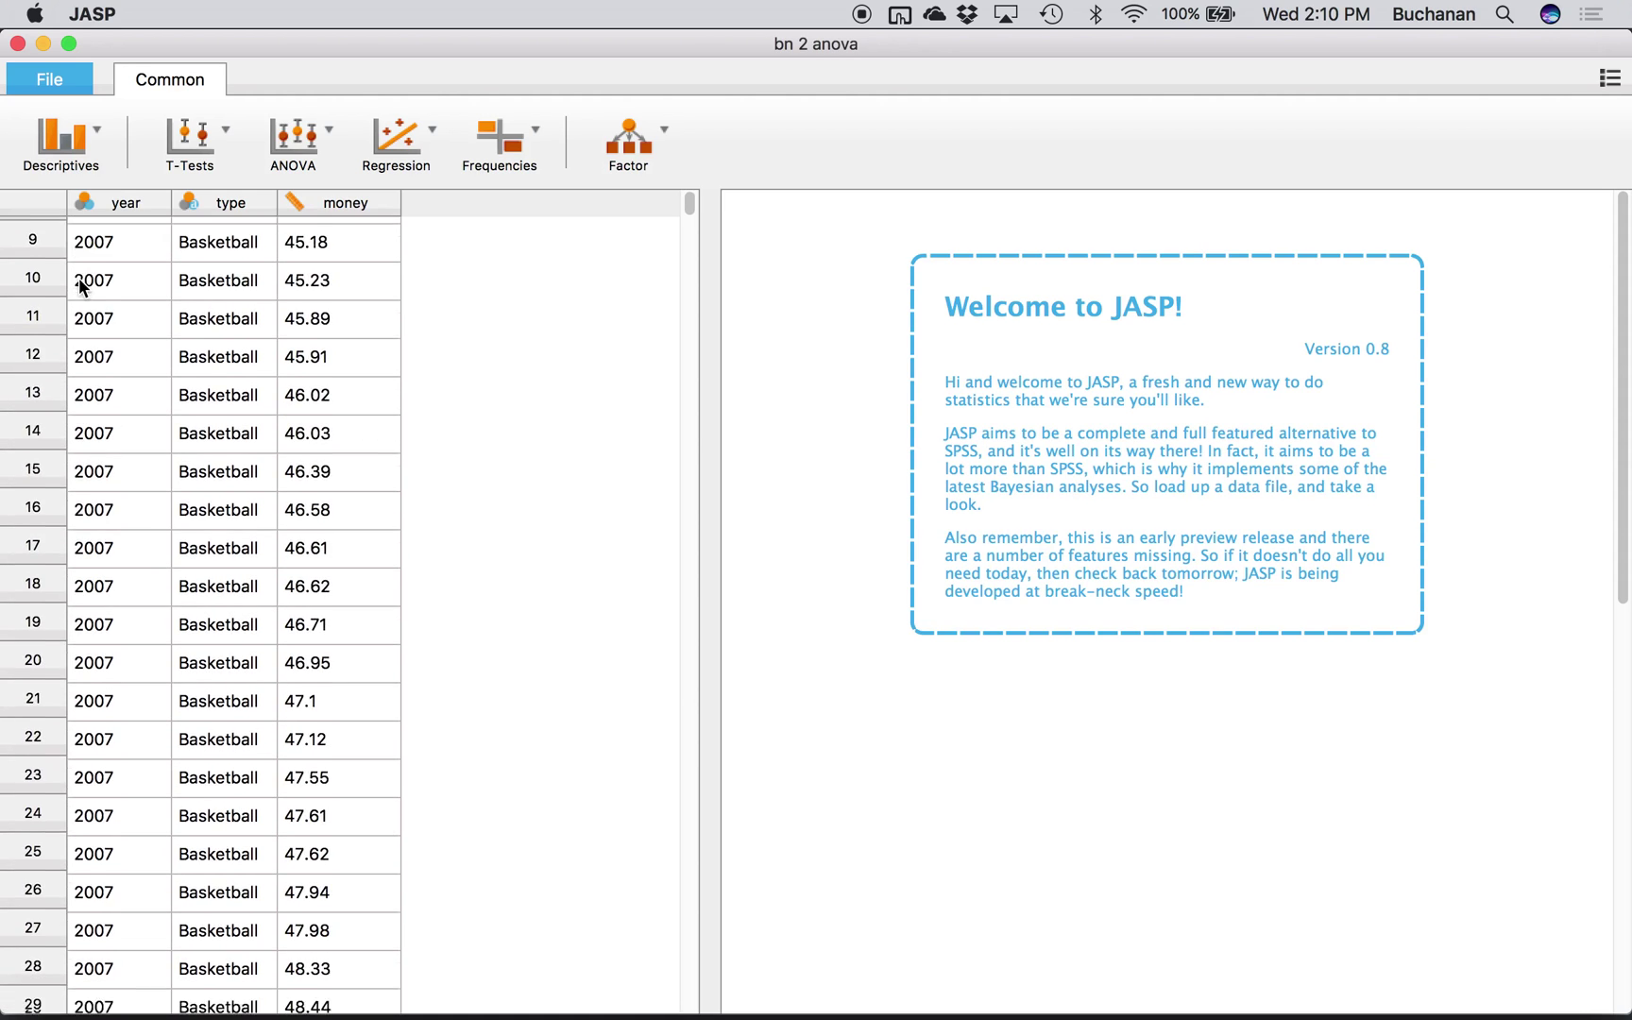
{"action": "scroll", "coordinate": [77, 277], "scroll_direction": "up", "scroll_amount": 5}
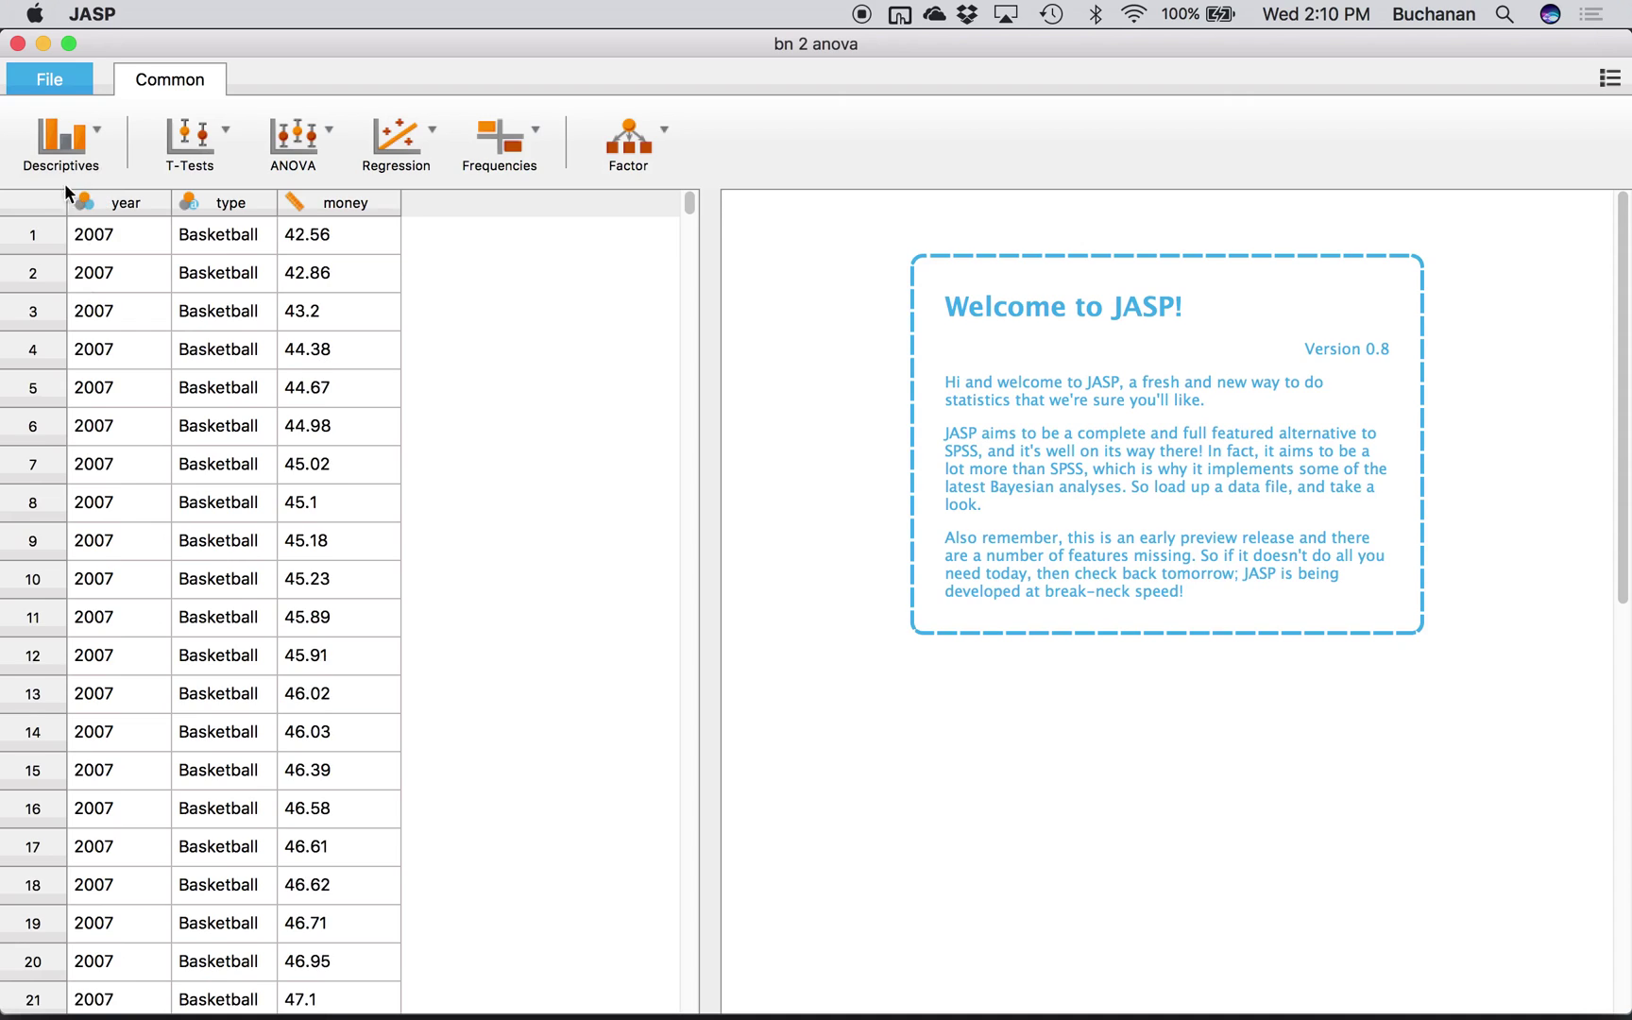
{"action": "left_click", "coordinate": [189, 204]}
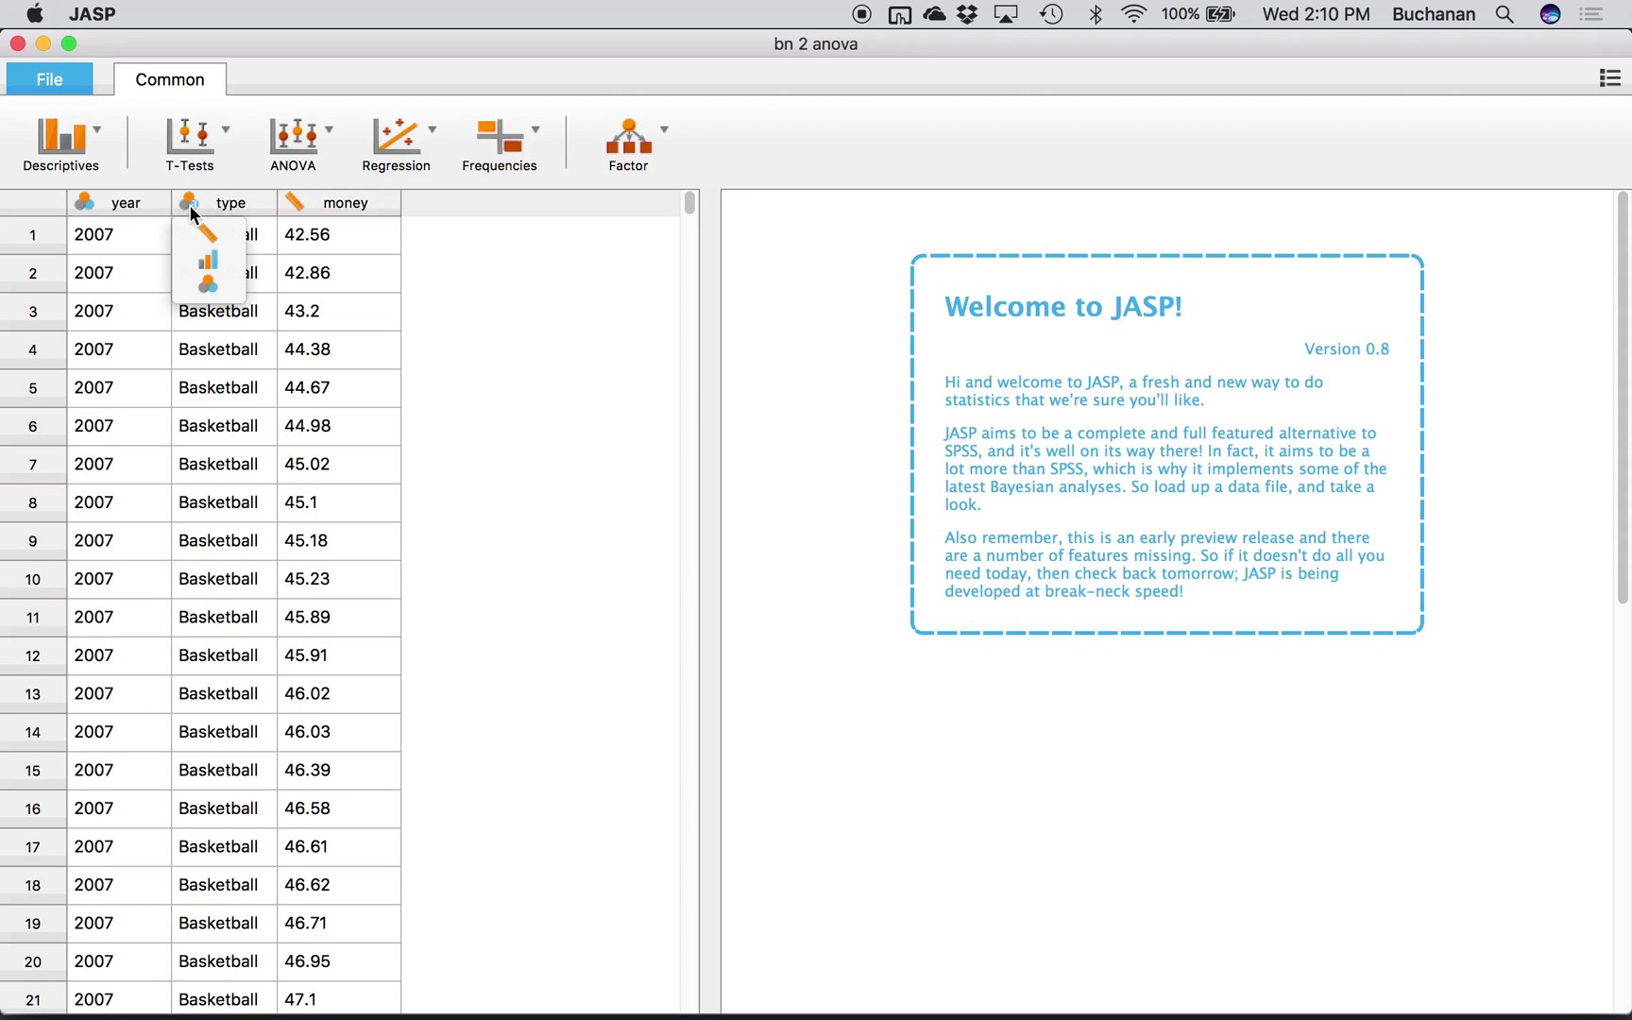
{"action": "left_click", "coordinate": [221, 209]}
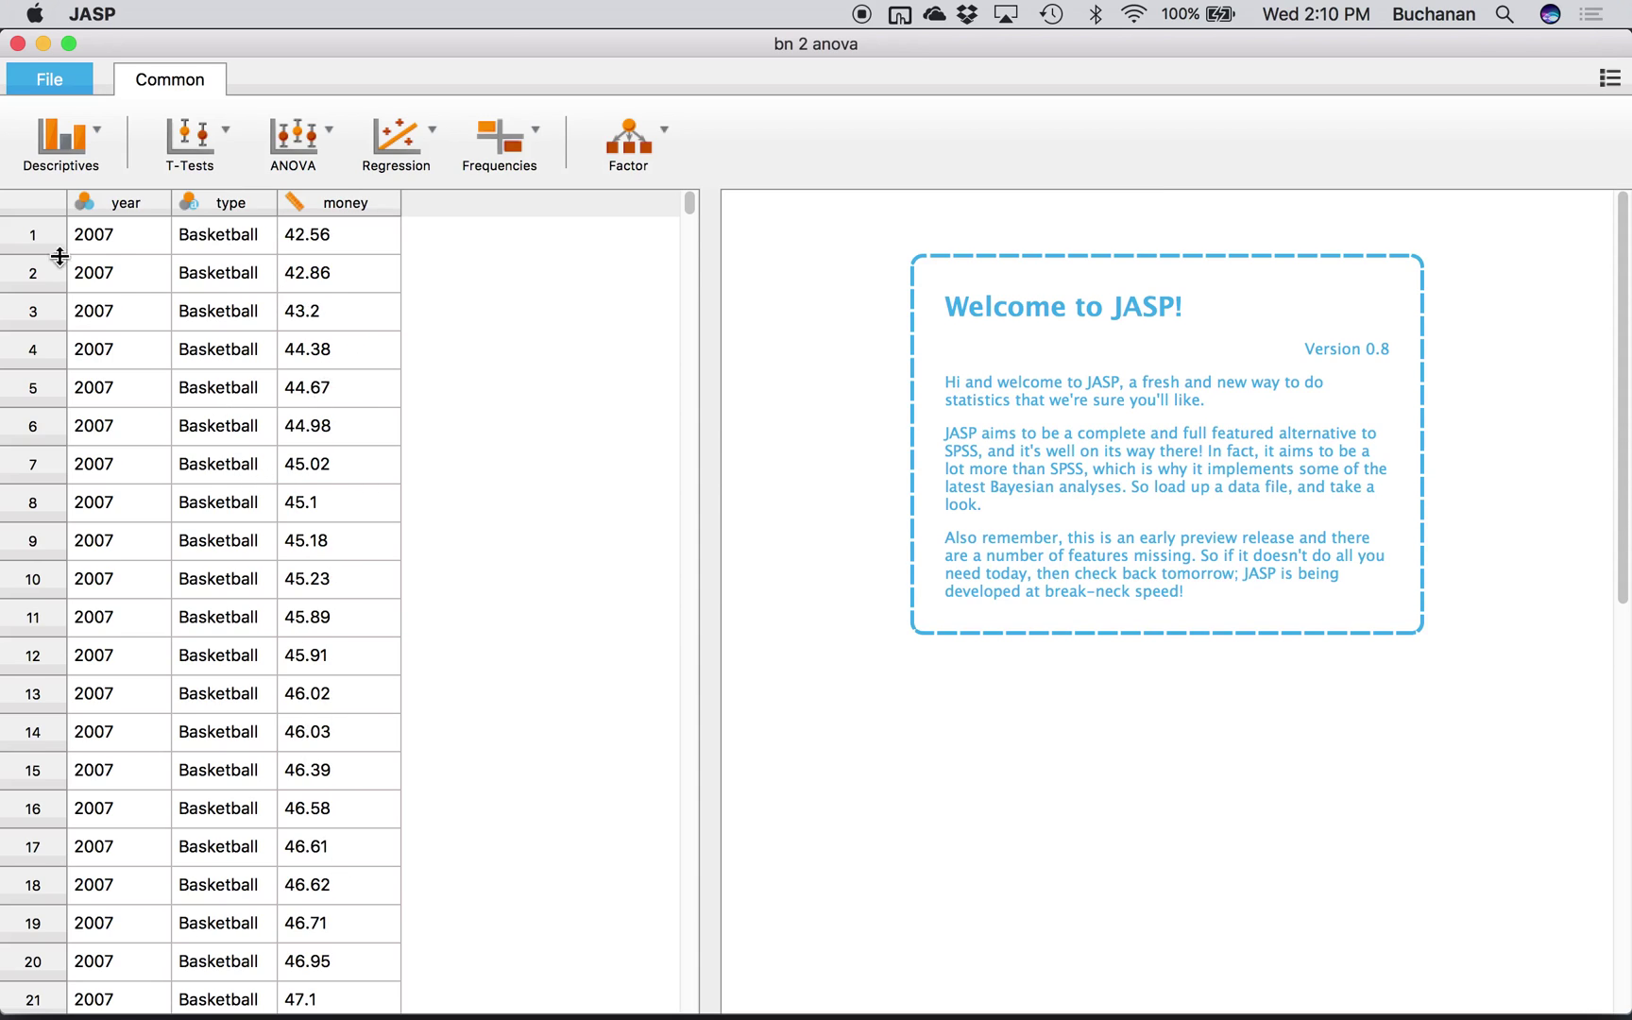
Return to c1 lab and, after trying Ordinal and Nominal, set the chocolate rating column to Scale.
{"action": "left_click", "coordinate": [42, 44]}
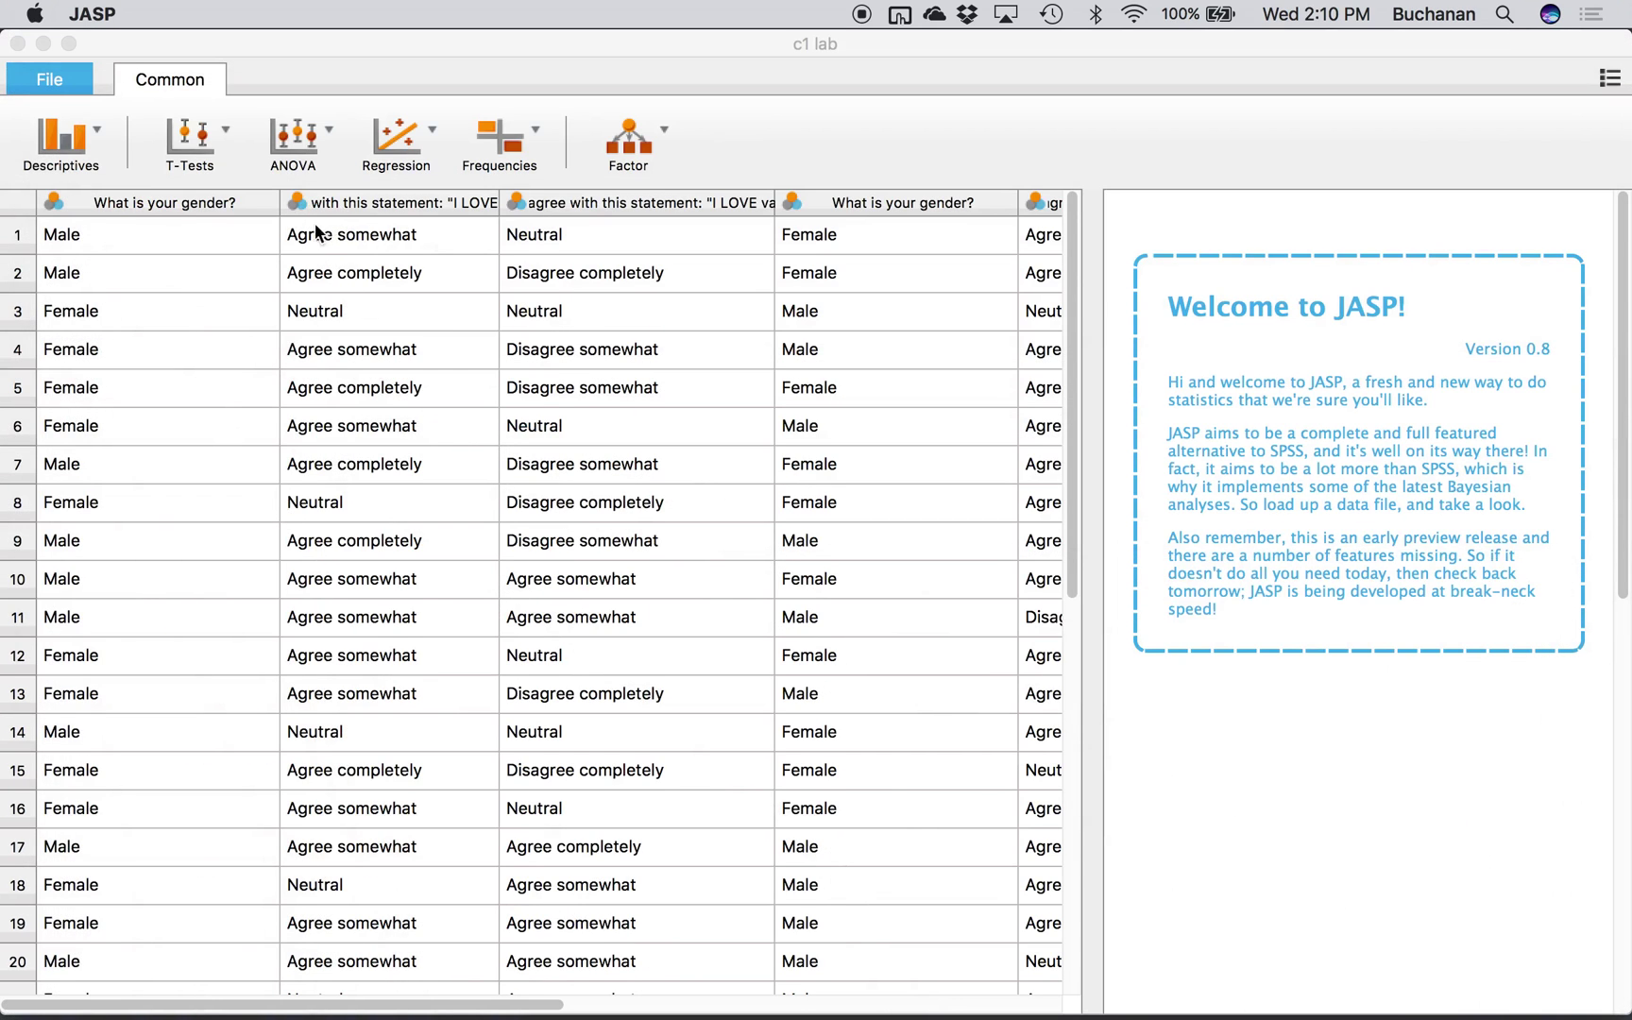
{"action": "left_click", "coordinate": [294, 203]}
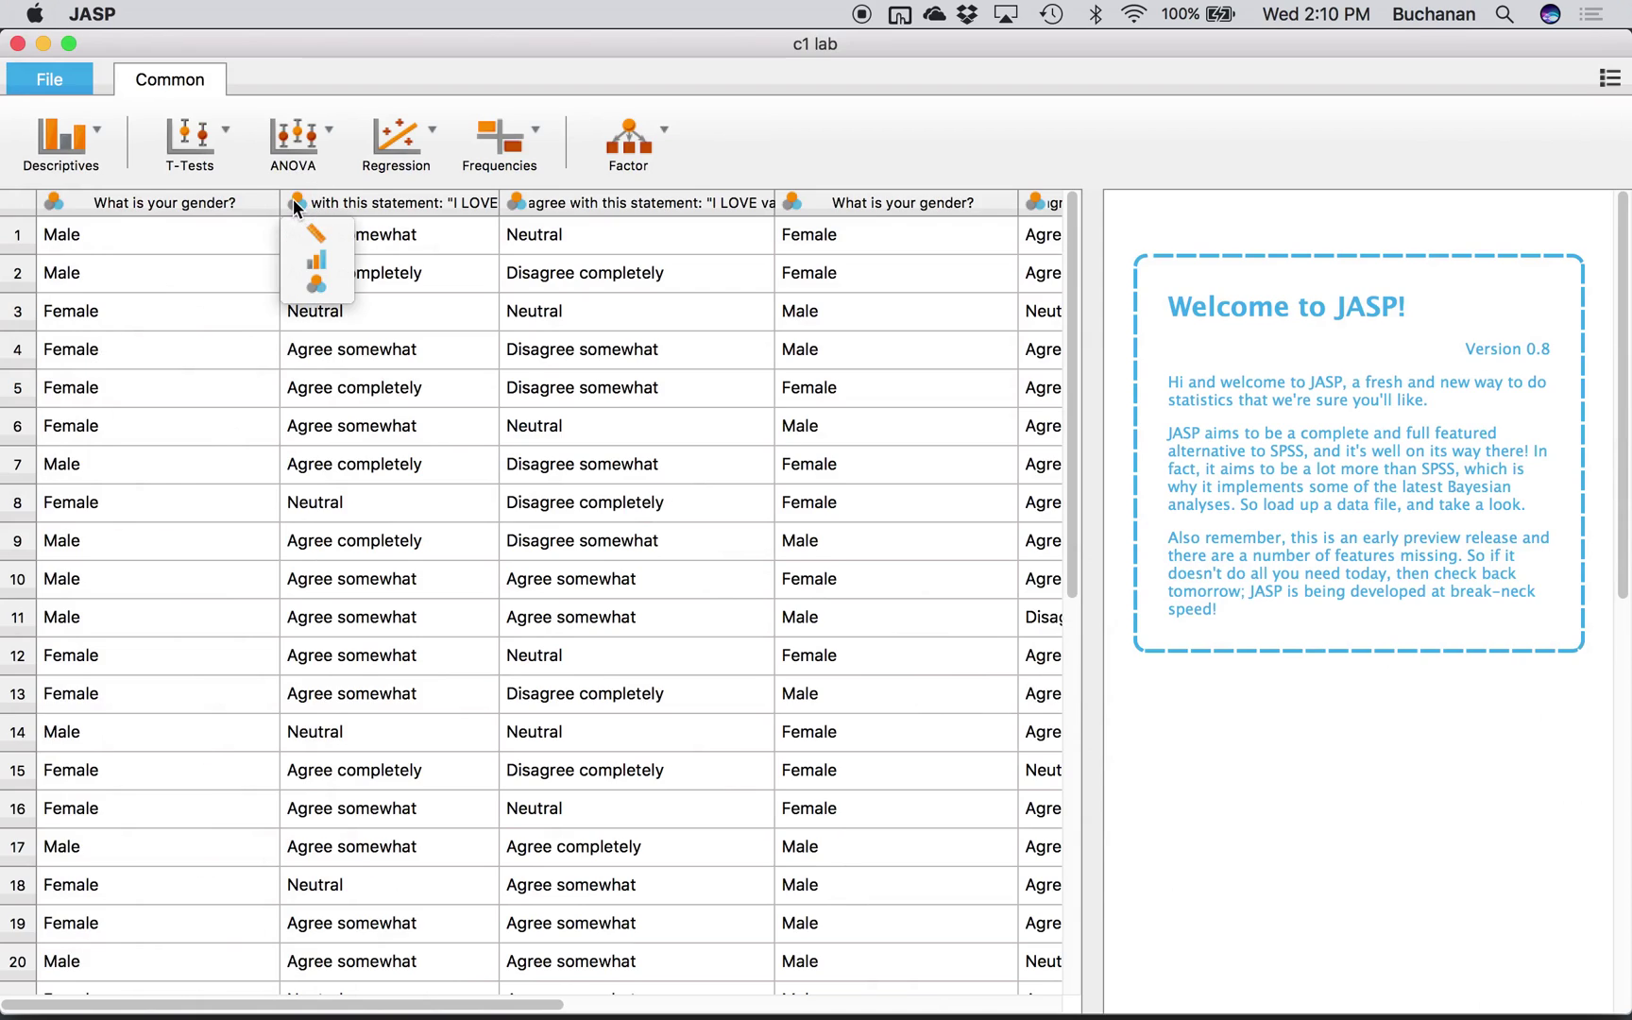
{"action": "left_click", "coordinate": [335, 257]}
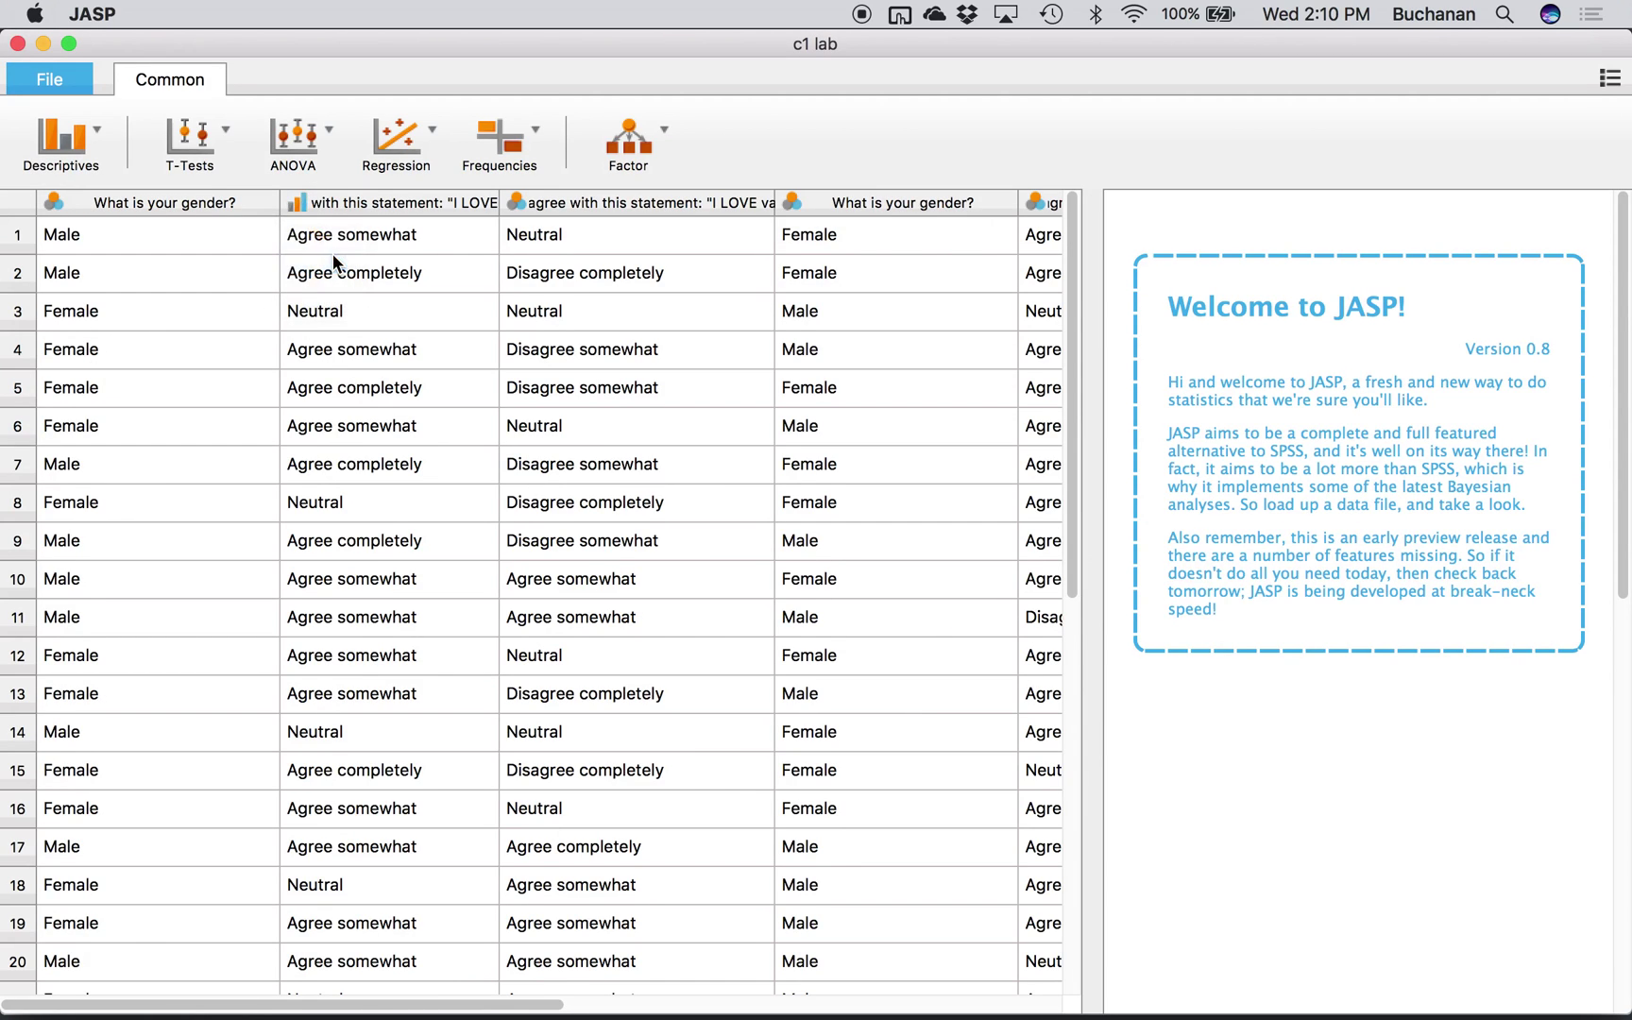
{"action": "left_click", "coordinate": [300, 204]}
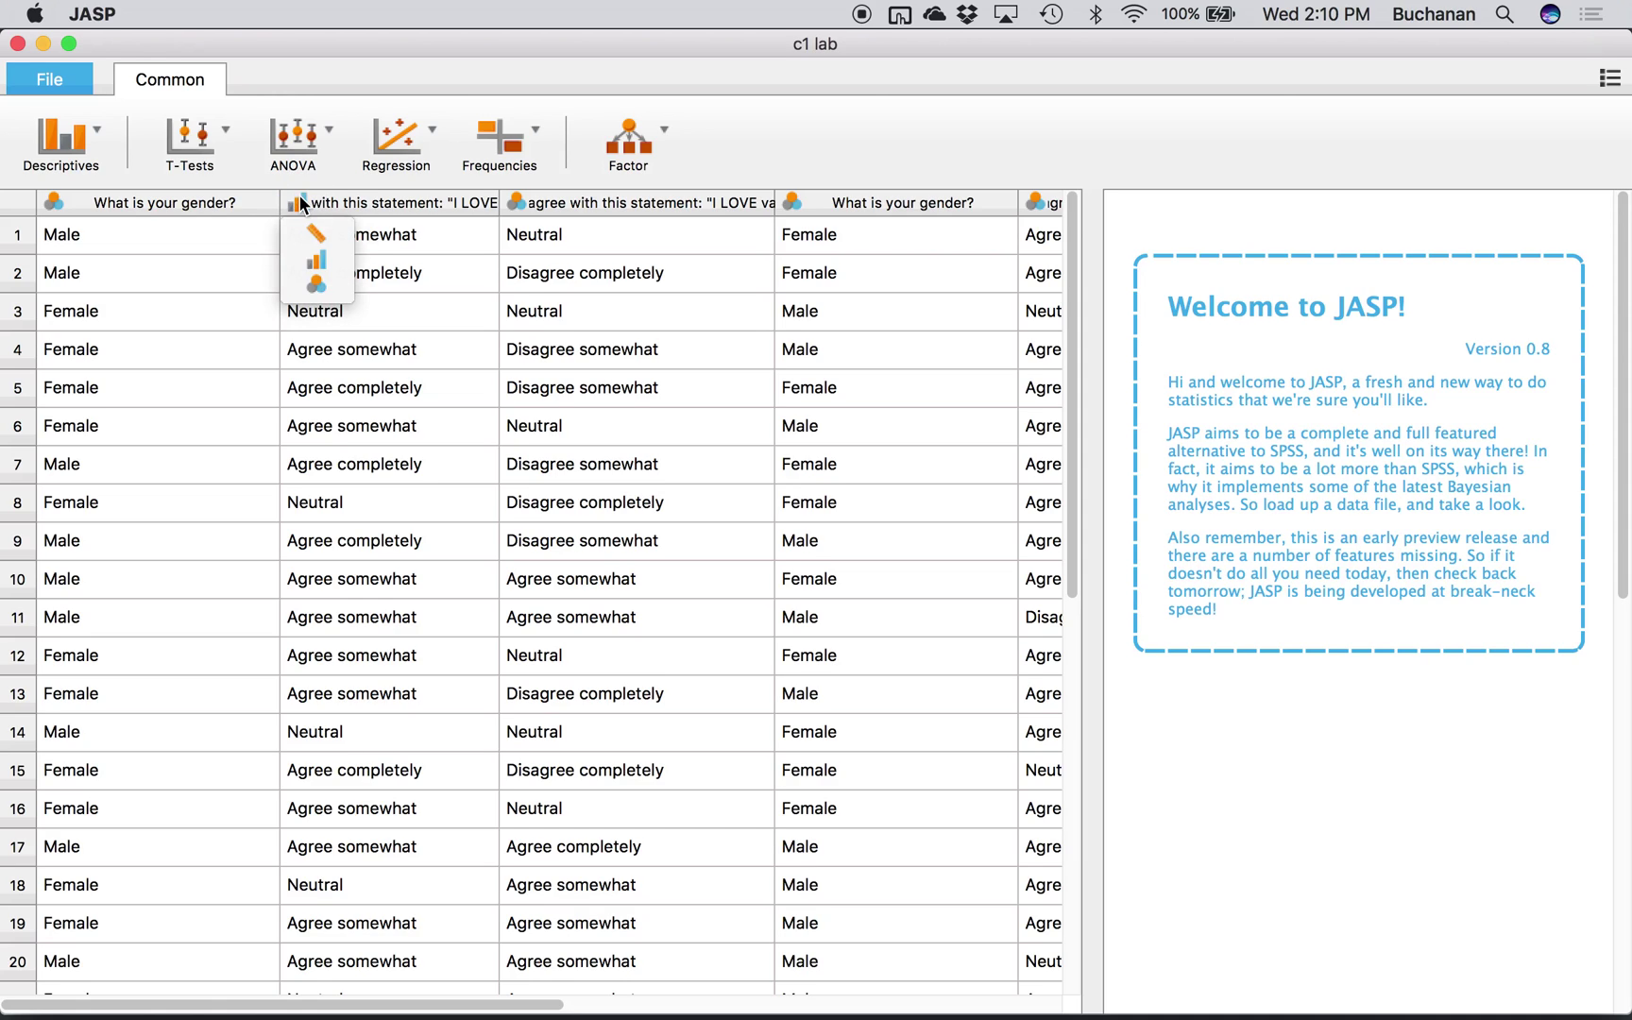
{"action": "left_click", "coordinate": [315, 234]}
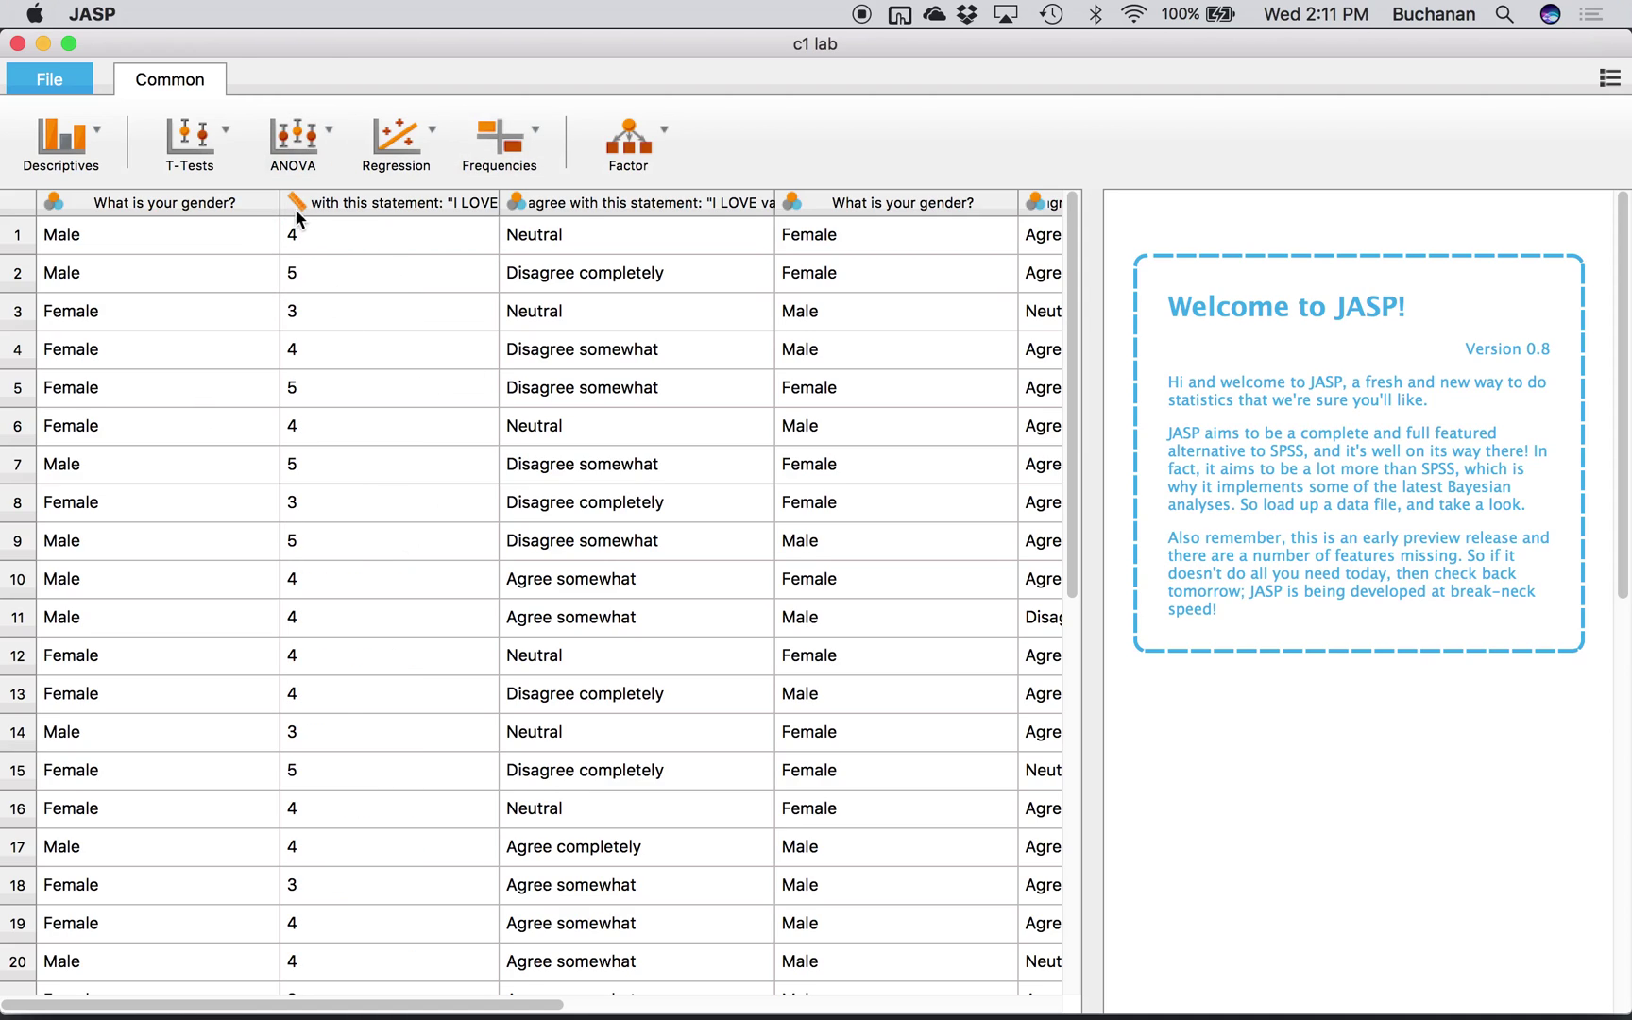
{"action": "left_click", "coordinate": [297, 204]}
{"action": "left_click", "coordinate": [298, 254]}
{"action": "left_click", "coordinate": [304, 203]}
{"action": "left_click", "coordinate": [315, 289]}
{"action": "left_click", "coordinate": [301, 245]}
{"action": "left_click", "coordinate": [297, 202]}
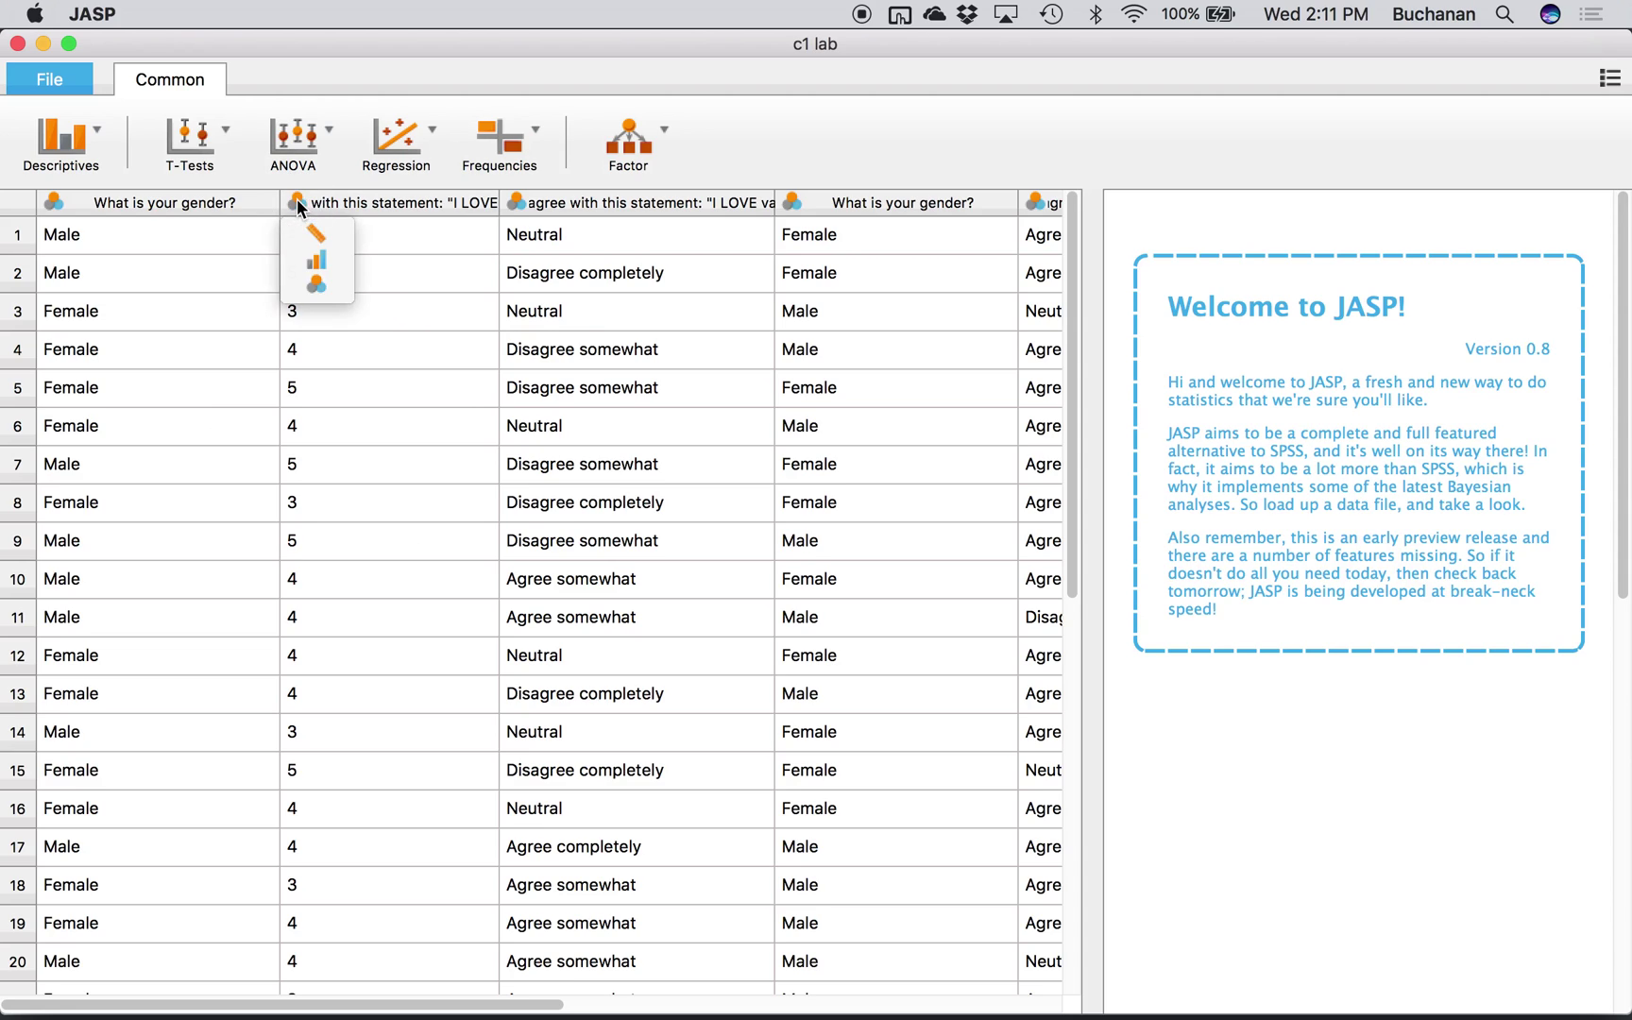
{"action": "left_click", "coordinate": [312, 232]}
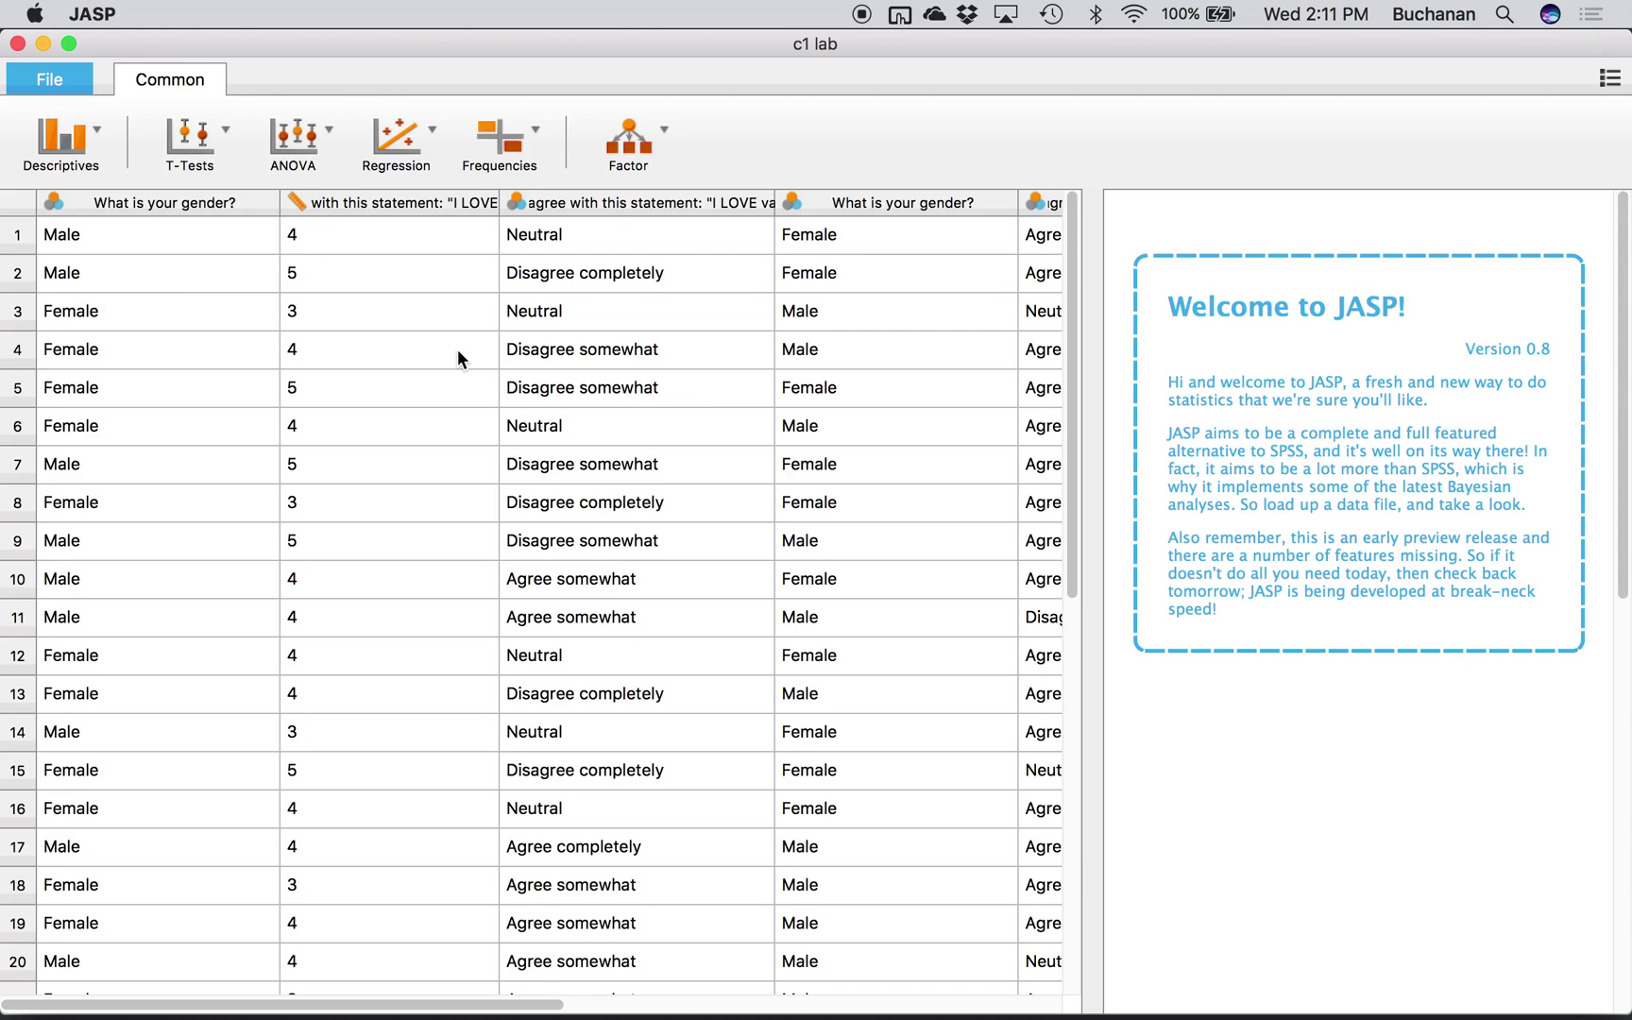
Enable the SEM and Summary Stats modules from the Modules menu.
{"action": "left_click", "coordinate": [1615, 92]}
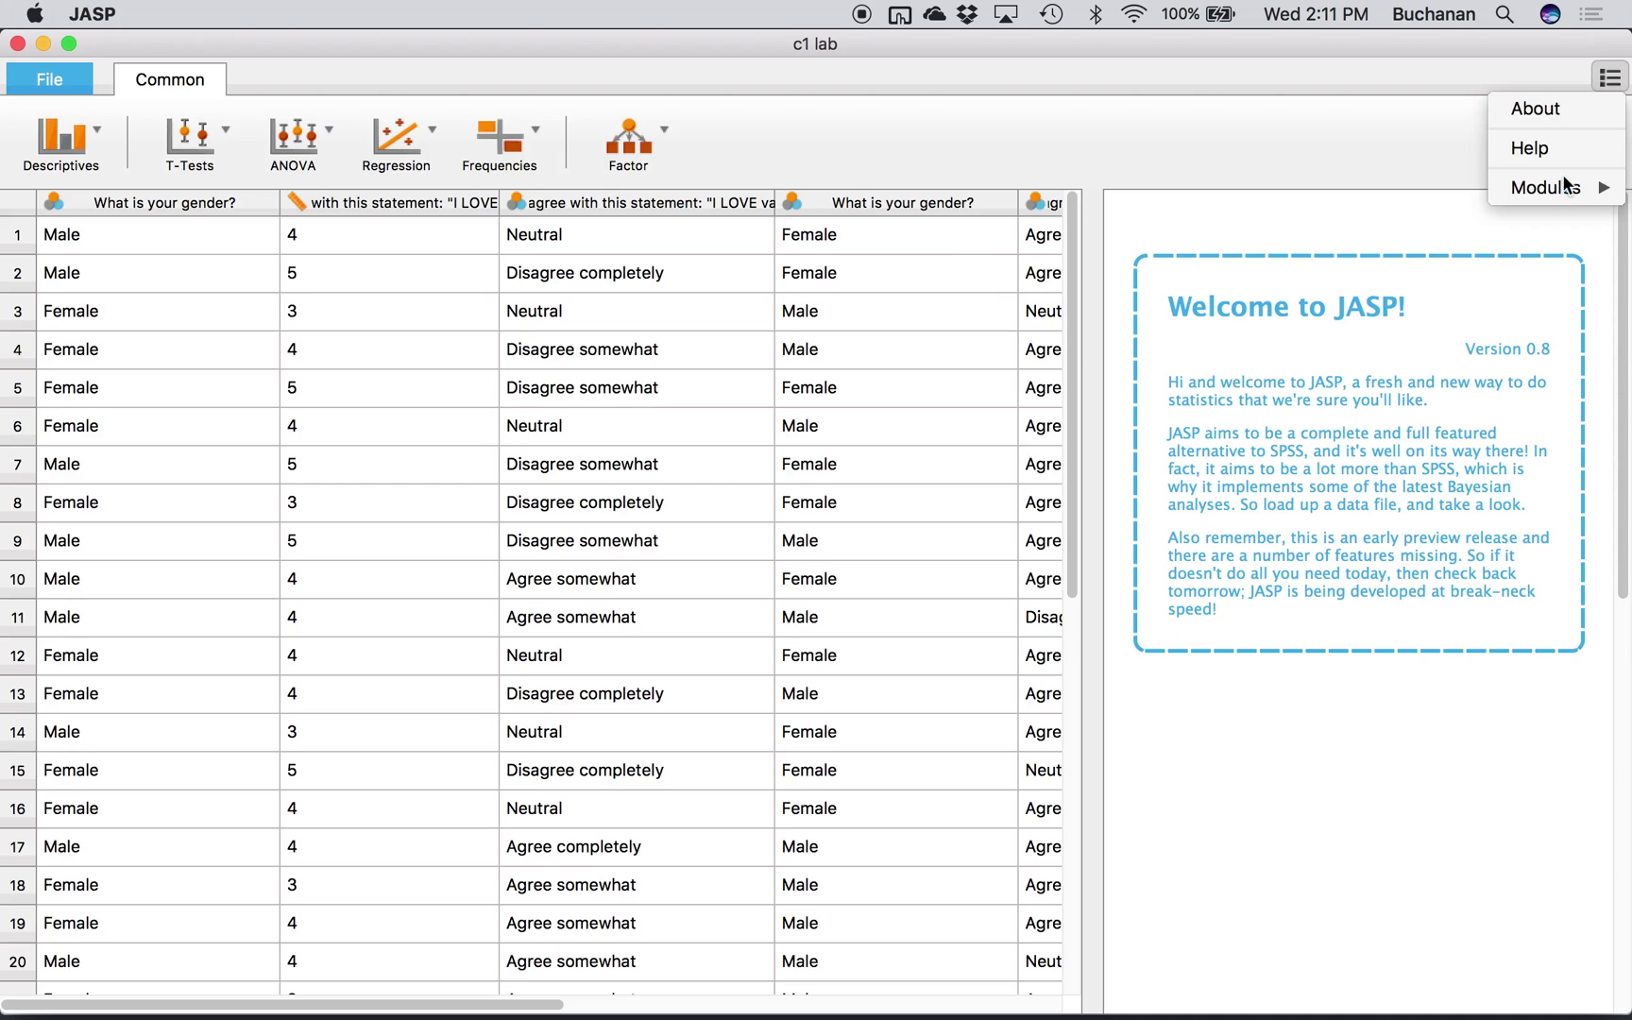
{"action": "mouse_move", "coordinate": [1553, 185]}
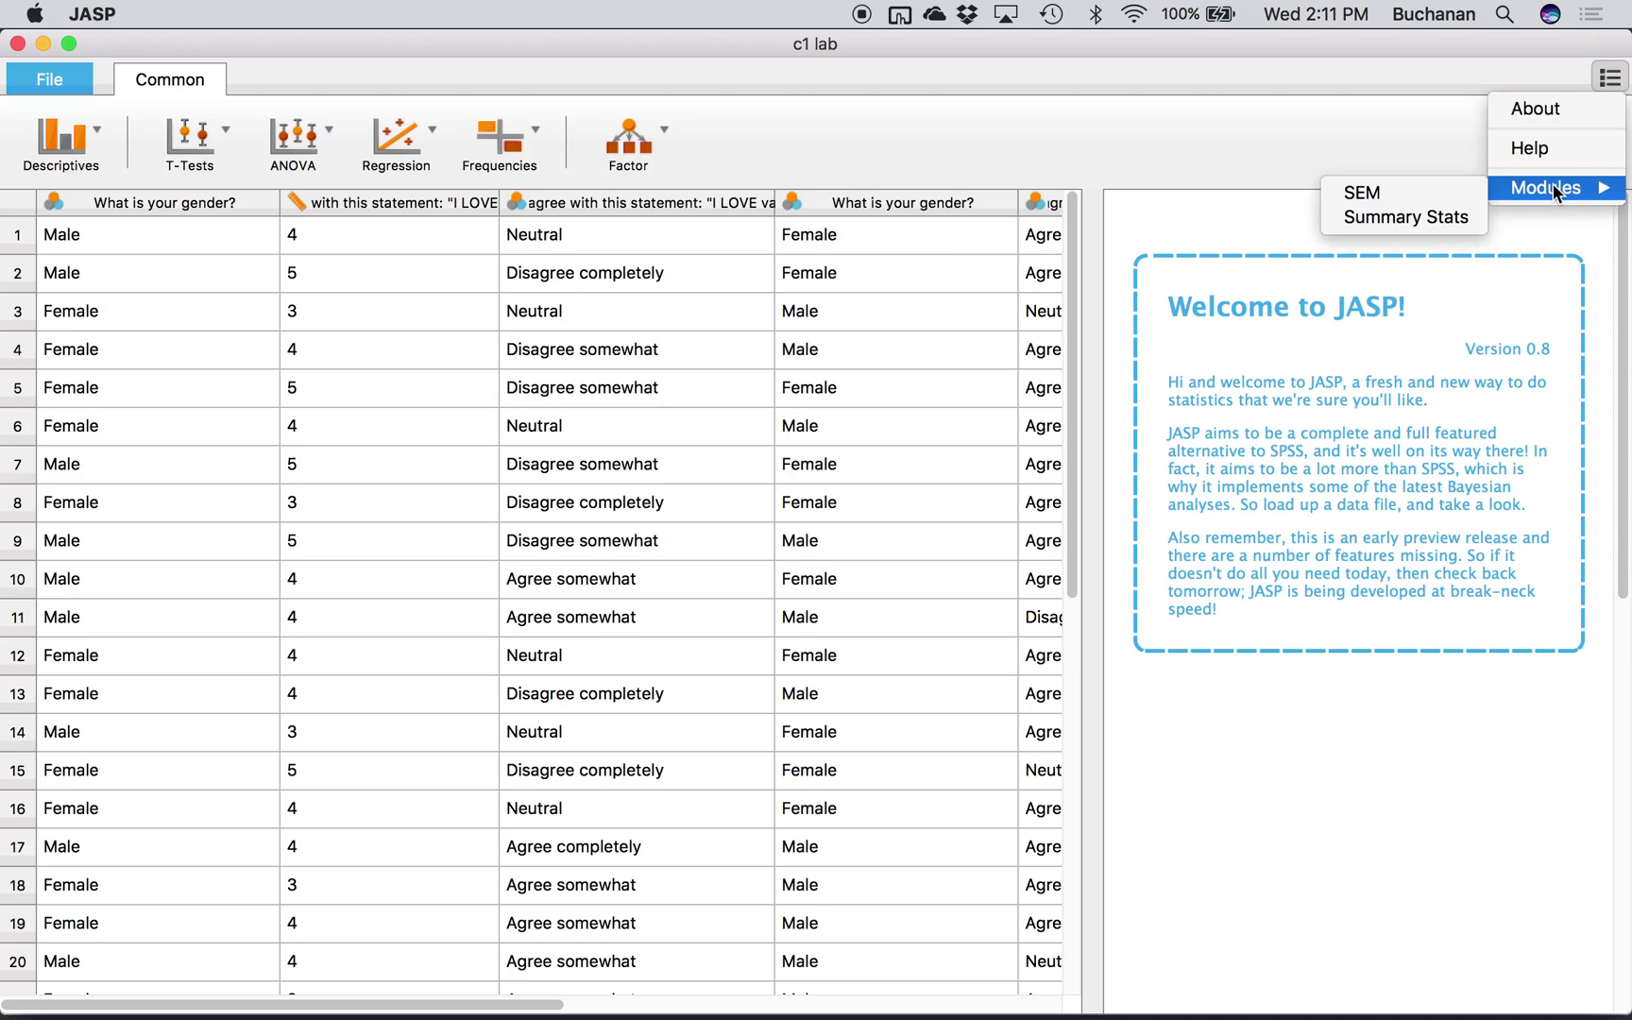
{"action": "left_click", "coordinate": [1424, 193]}
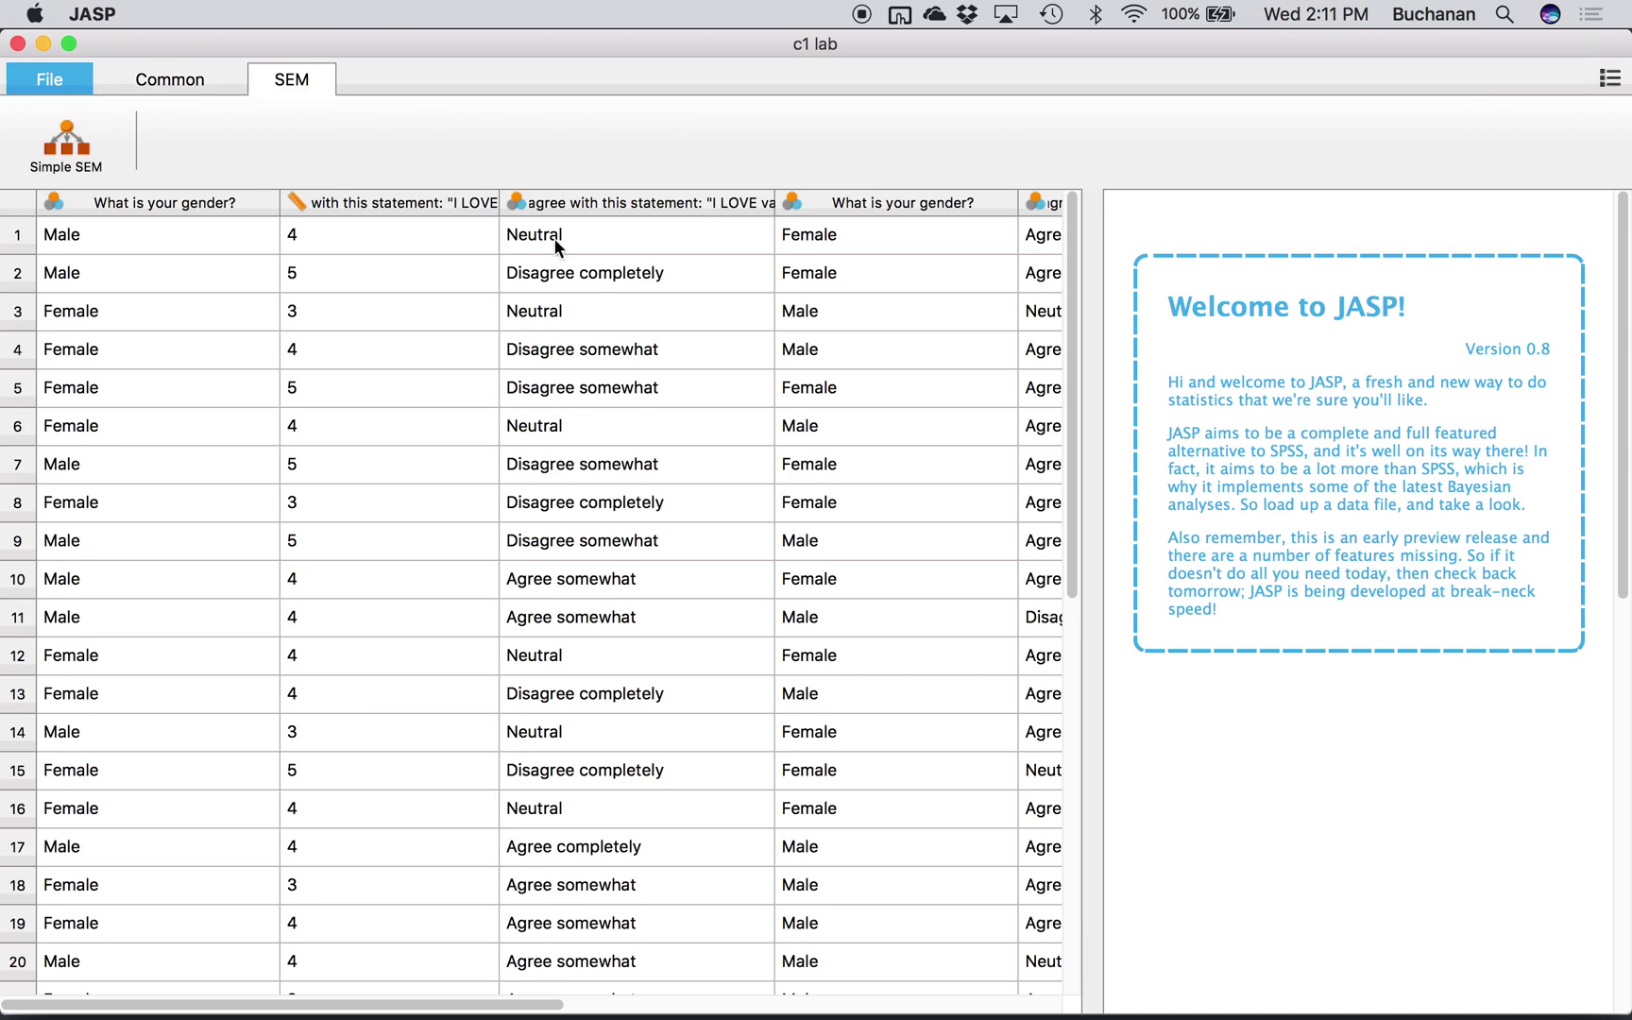
{"action": "left_click", "coordinate": [1596, 74]}
{"action": "mouse_move", "coordinate": [1555, 189]}
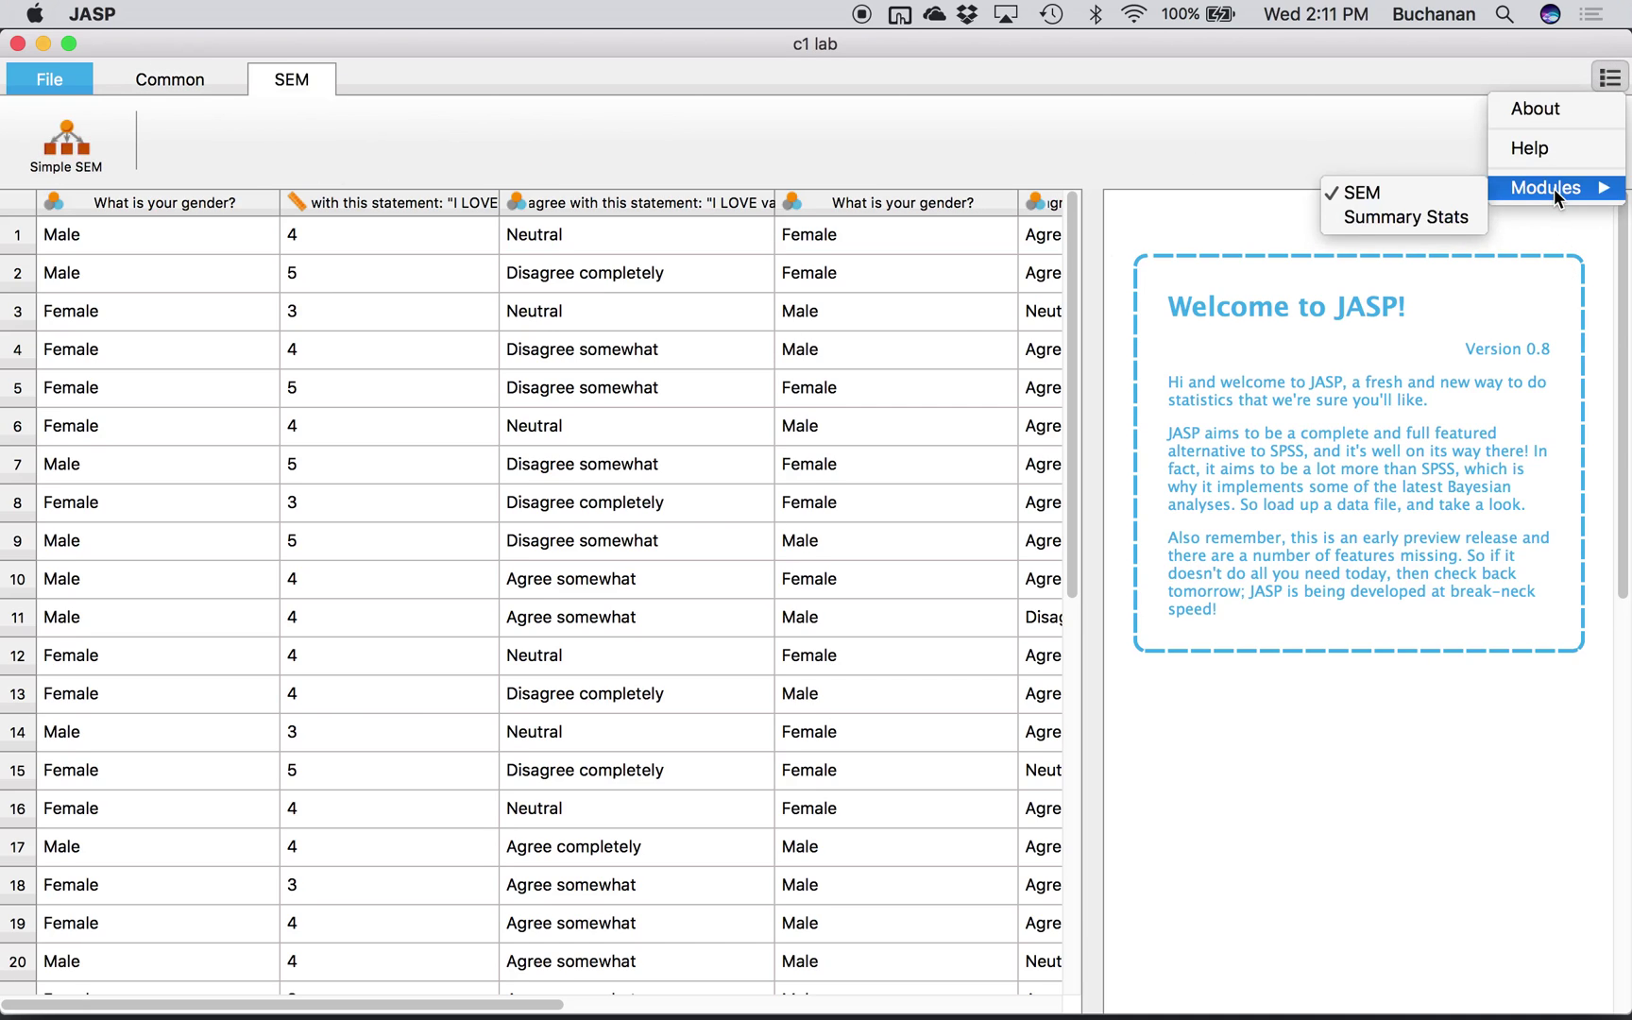
{"action": "left_click", "coordinate": [1385, 227]}
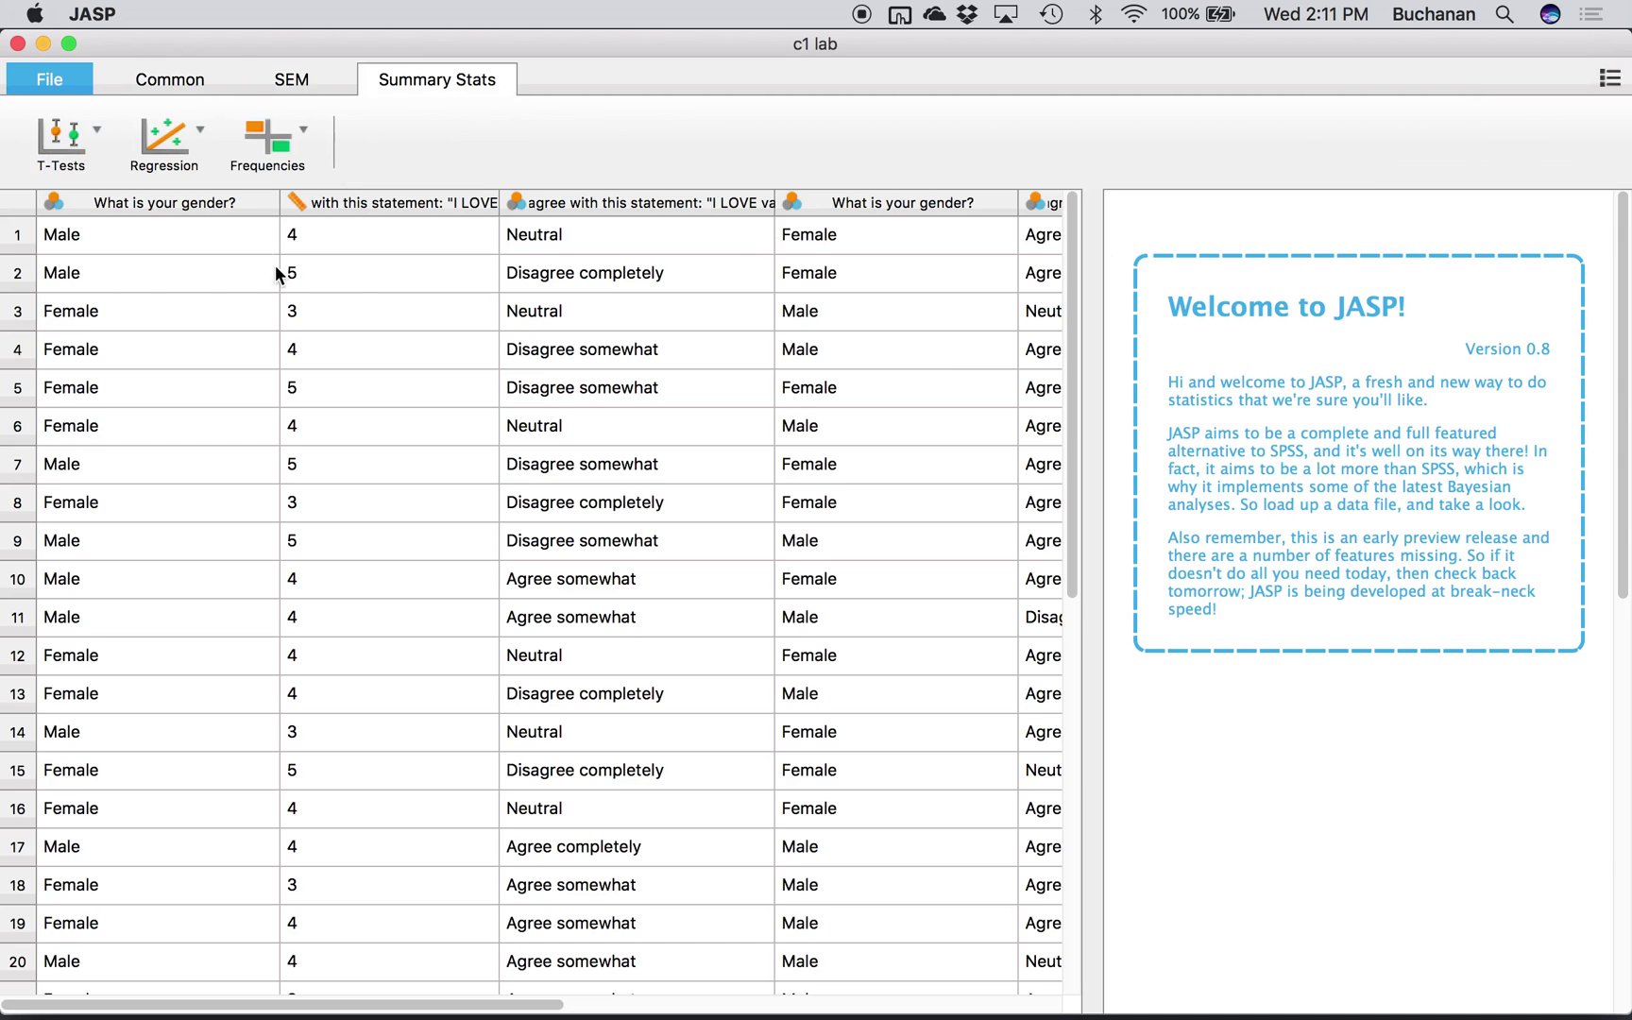
Browse the Summary Stats and Common analysis lists, ending on the Common analyses.
{"action": "left_click", "coordinate": [275, 156]}
{"action": "left_click", "coordinate": [275, 151]}
{"action": "left_click", "coordinate": [194, 139]}
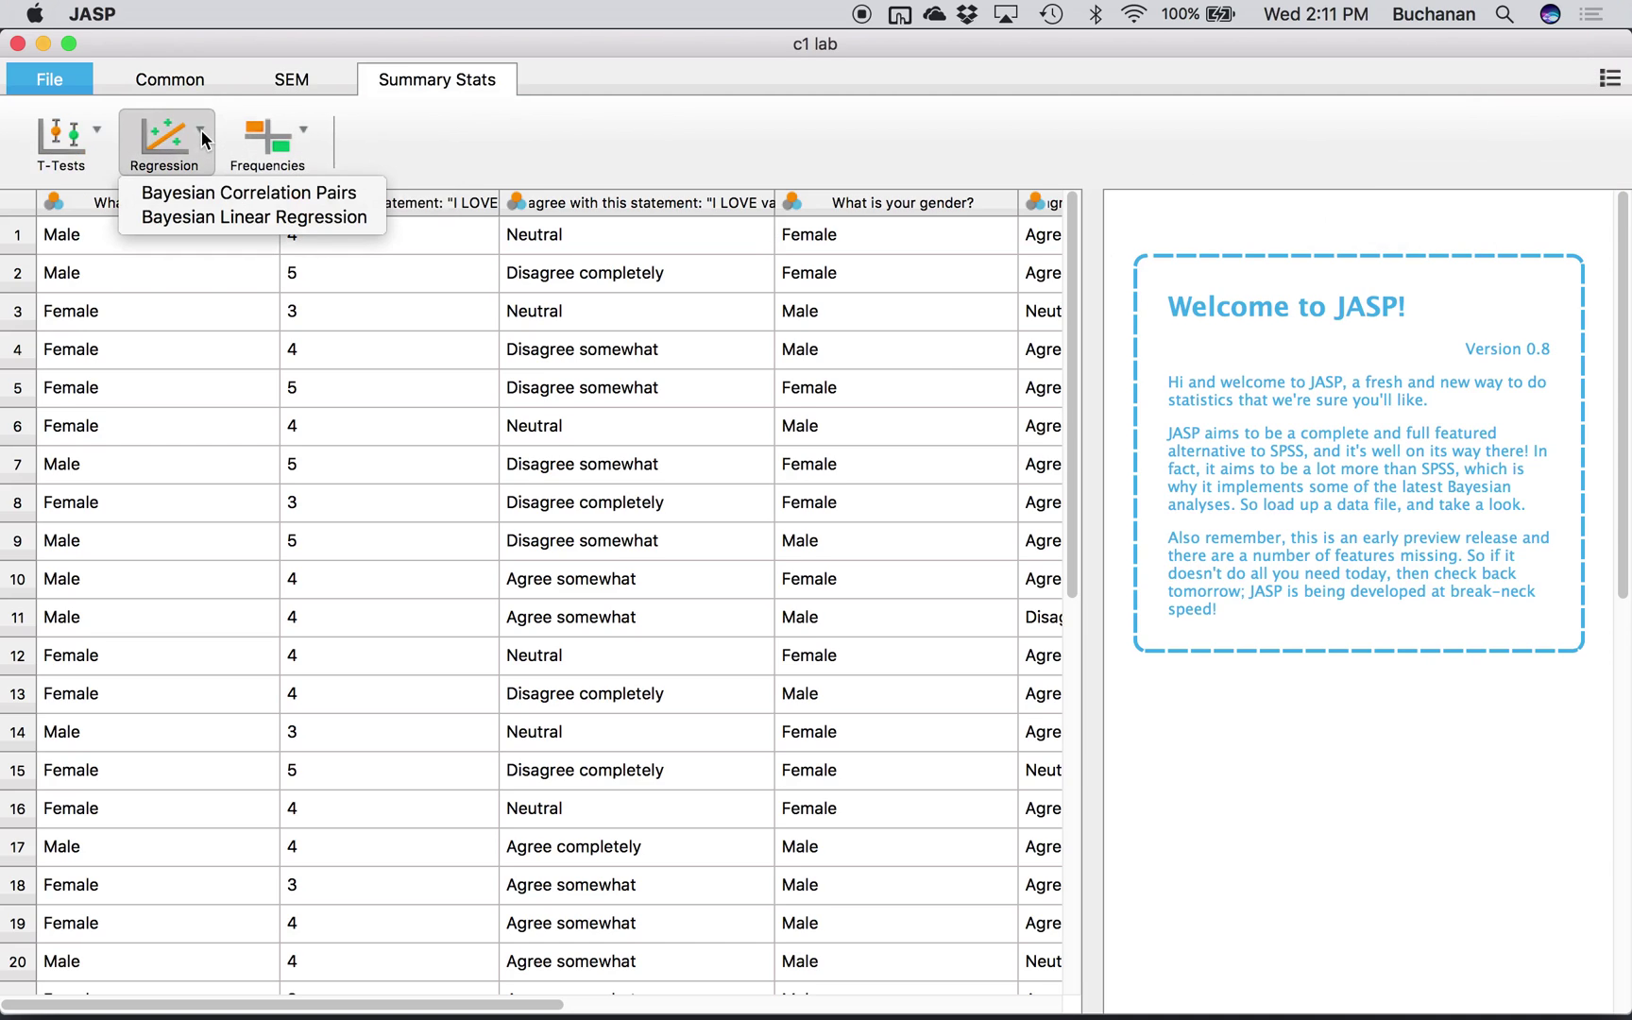
{"action": "left_click", "coordinate": [132, 144]}
{"action": "left_click", "coordinate": [81, 143]}
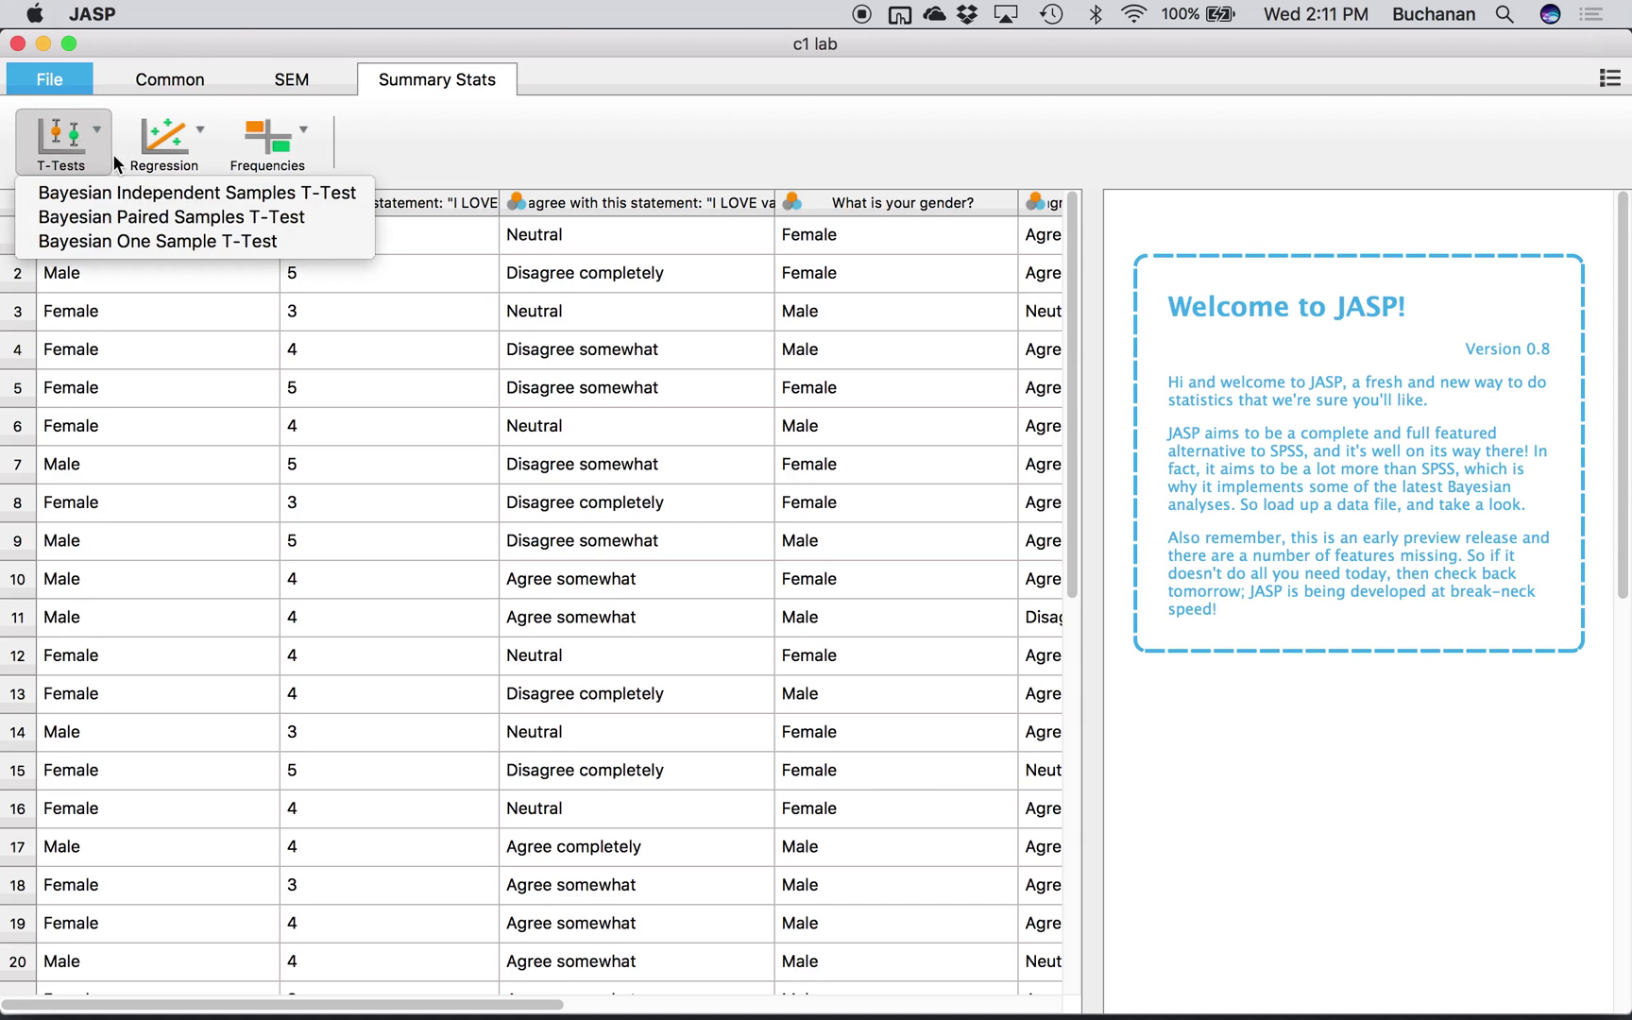
{"action": "left_click", "coordinate": [162, 81]}
{"action": "left_click", "coordinate": [161, 80]}
{"action": "left_click", "coordinate": [194, 132]}
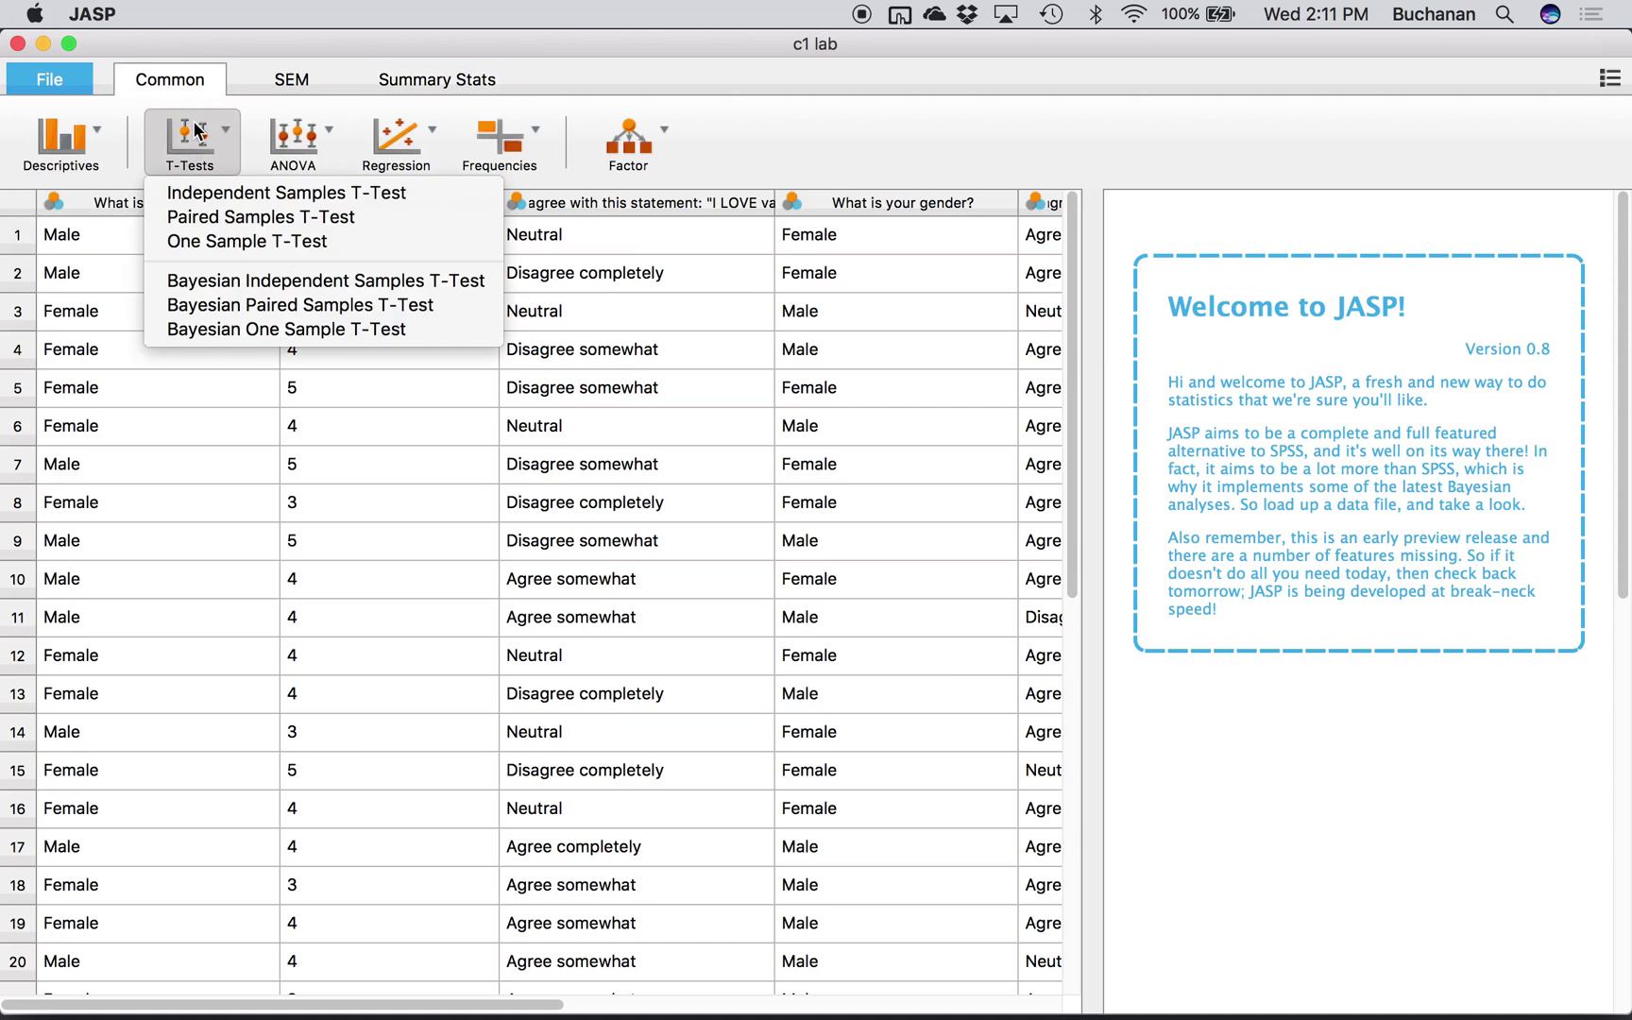
{"action": "left_click", "coordinate": [445, 85]}
{"action": "left_click", "coordinate": [447, 80]}
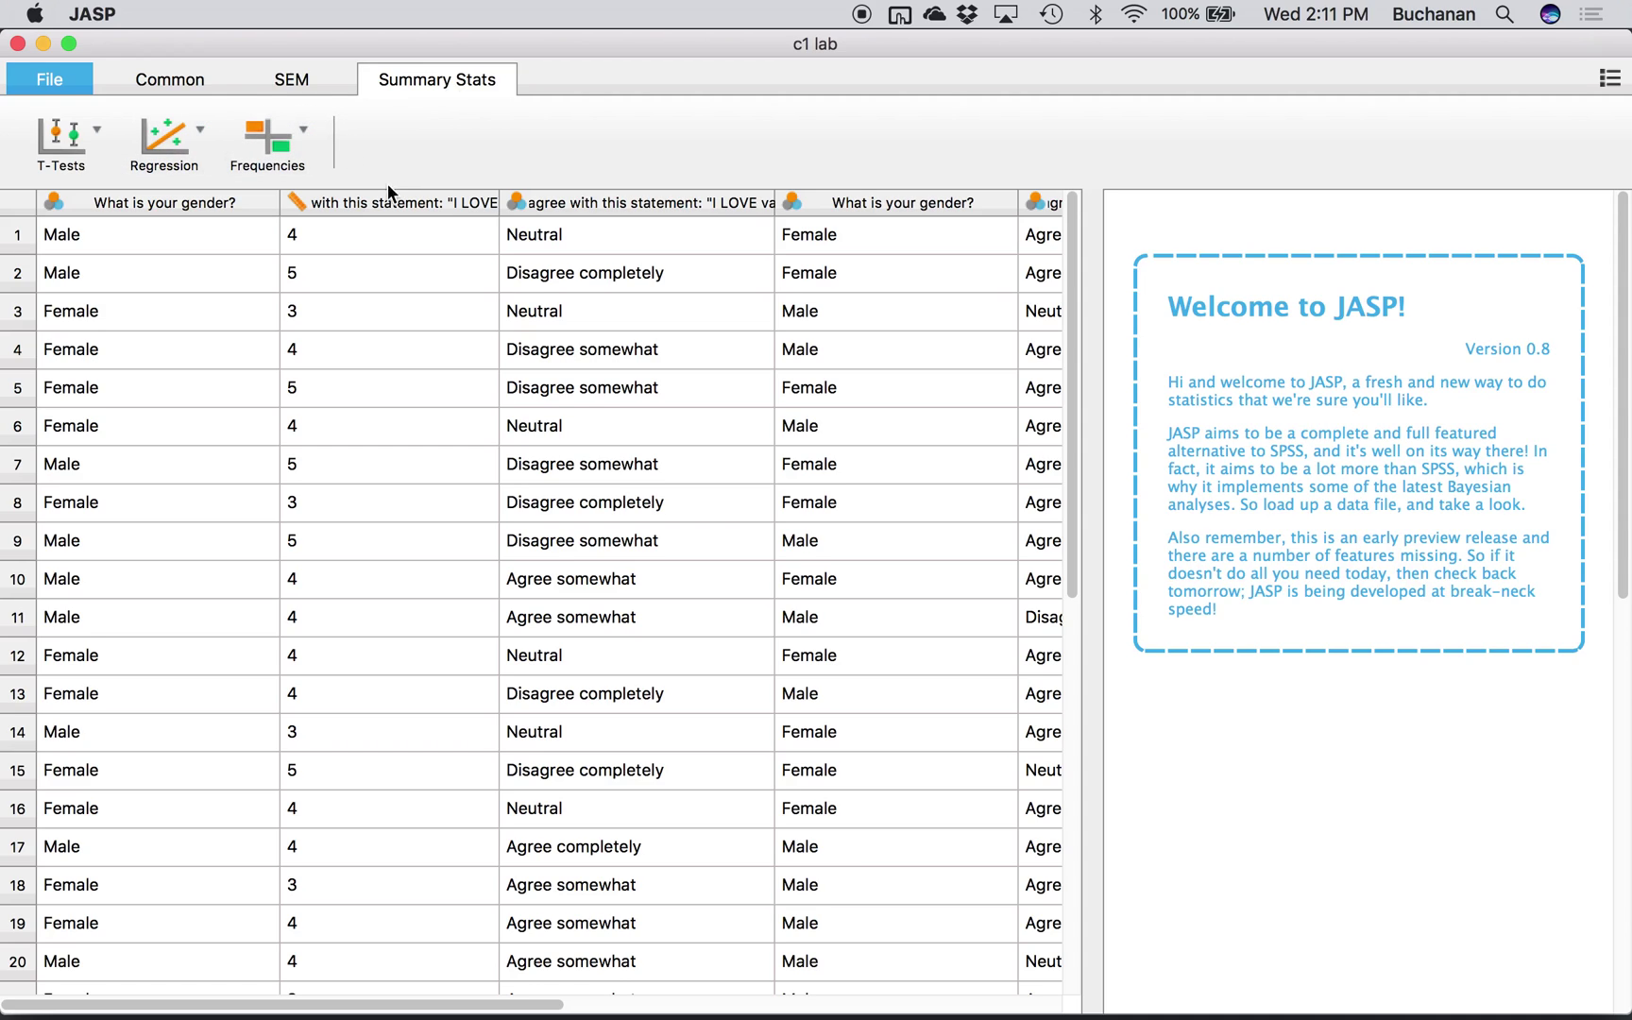
{"action": "left_click", "coordinate": [167, 81]}
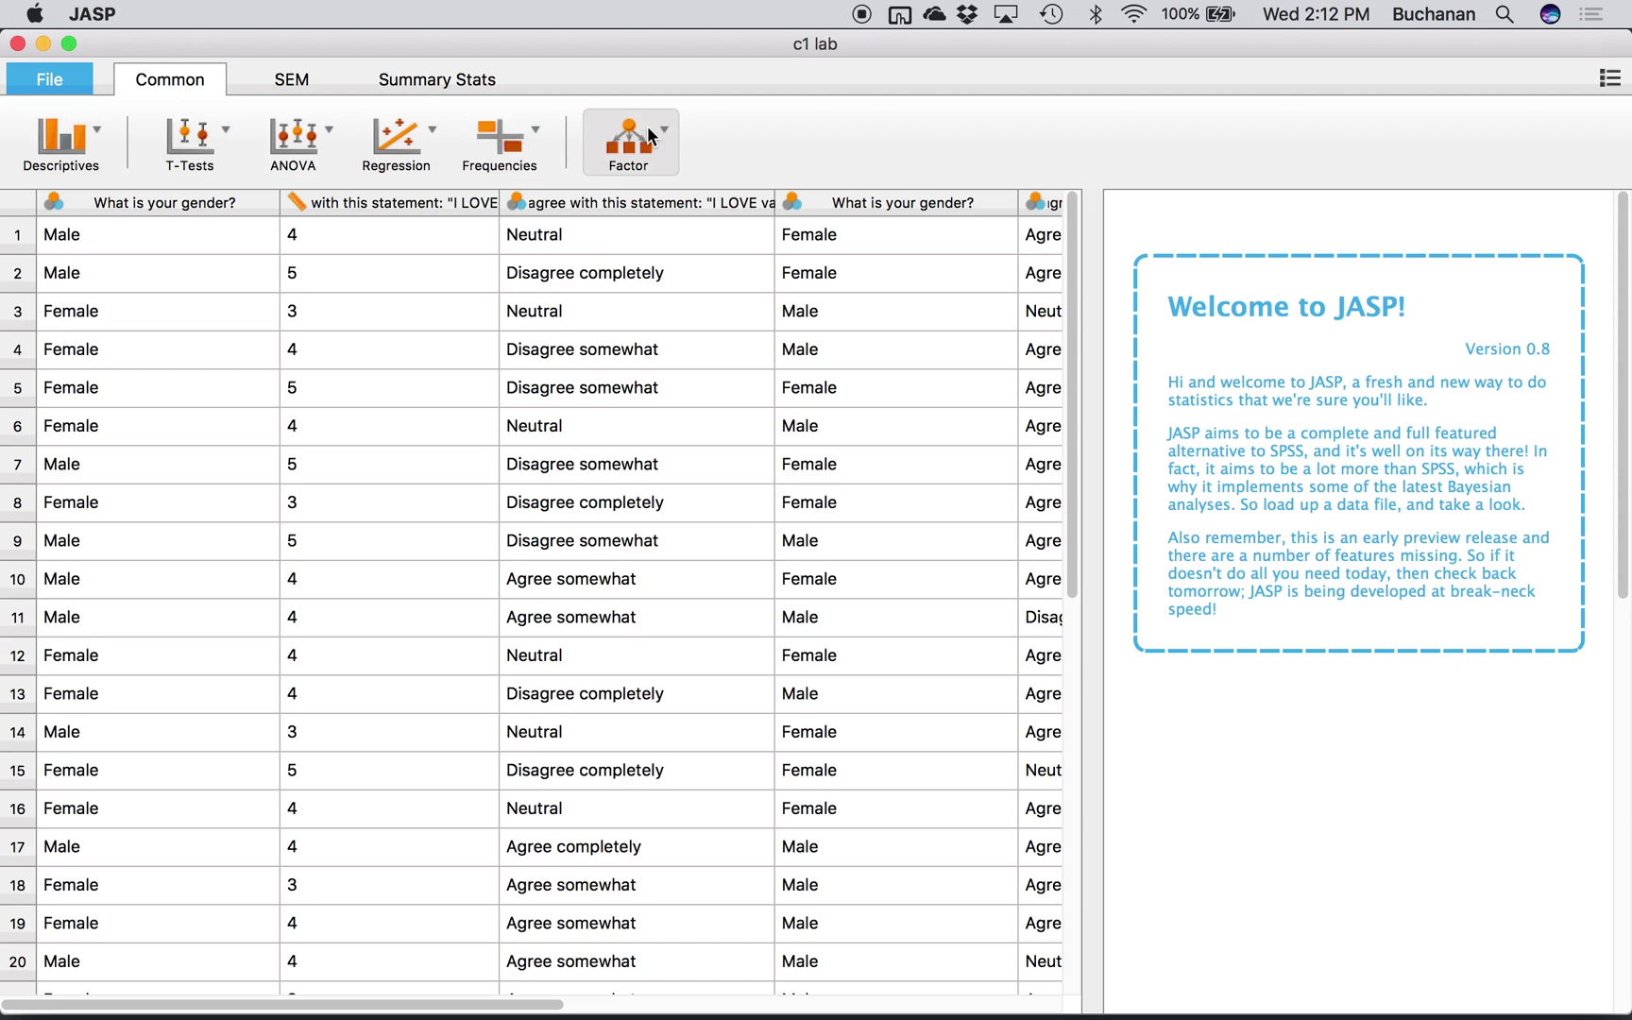
{"action": "left_click", "coordinate": [102, 148]}
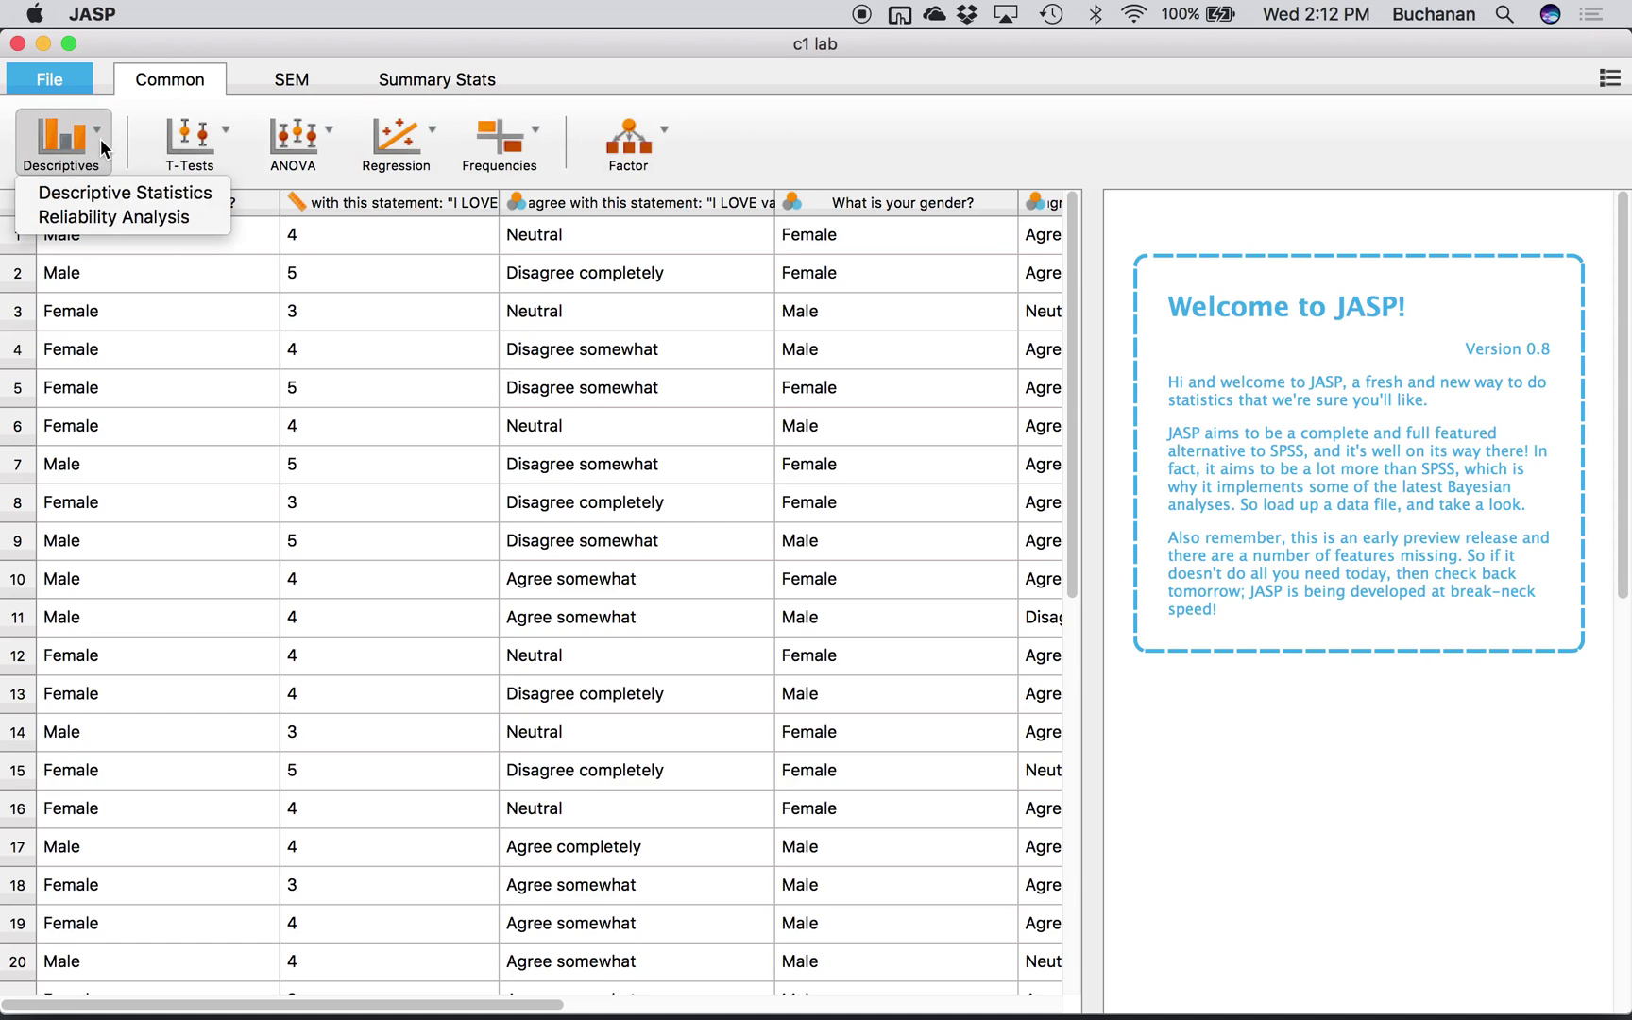
{"action": "left_click", "coordinate": [204, 137]}
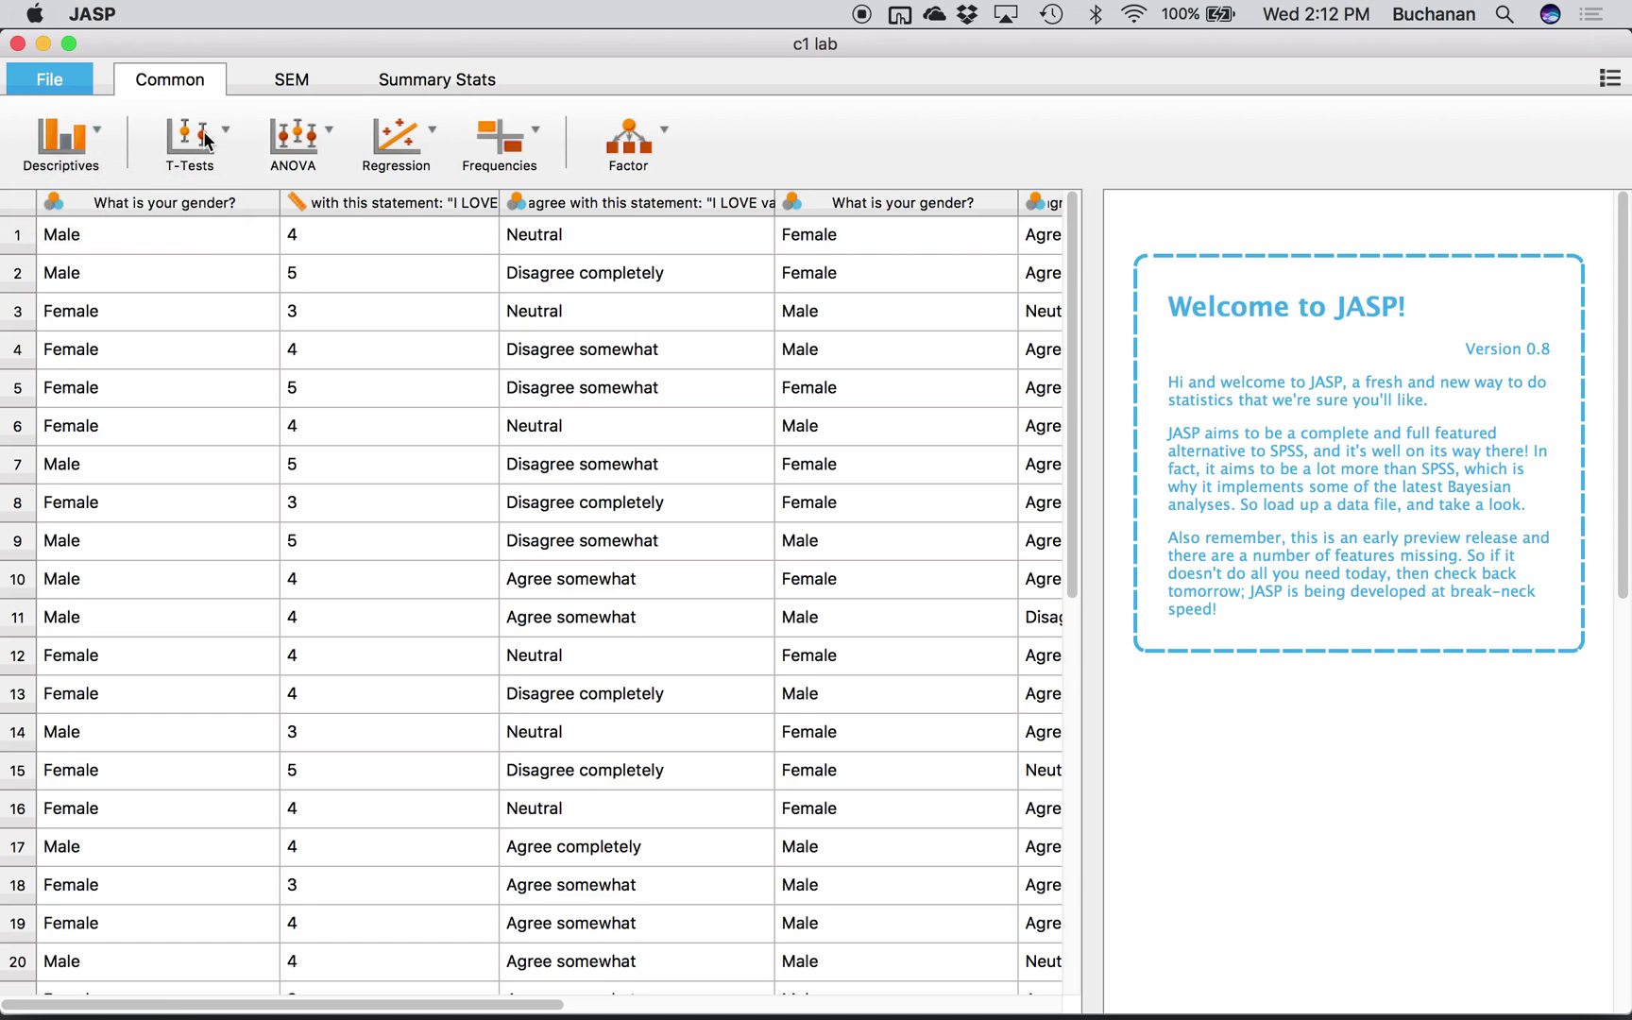
{"action": "left_click", "coordinate": [205, 140]}
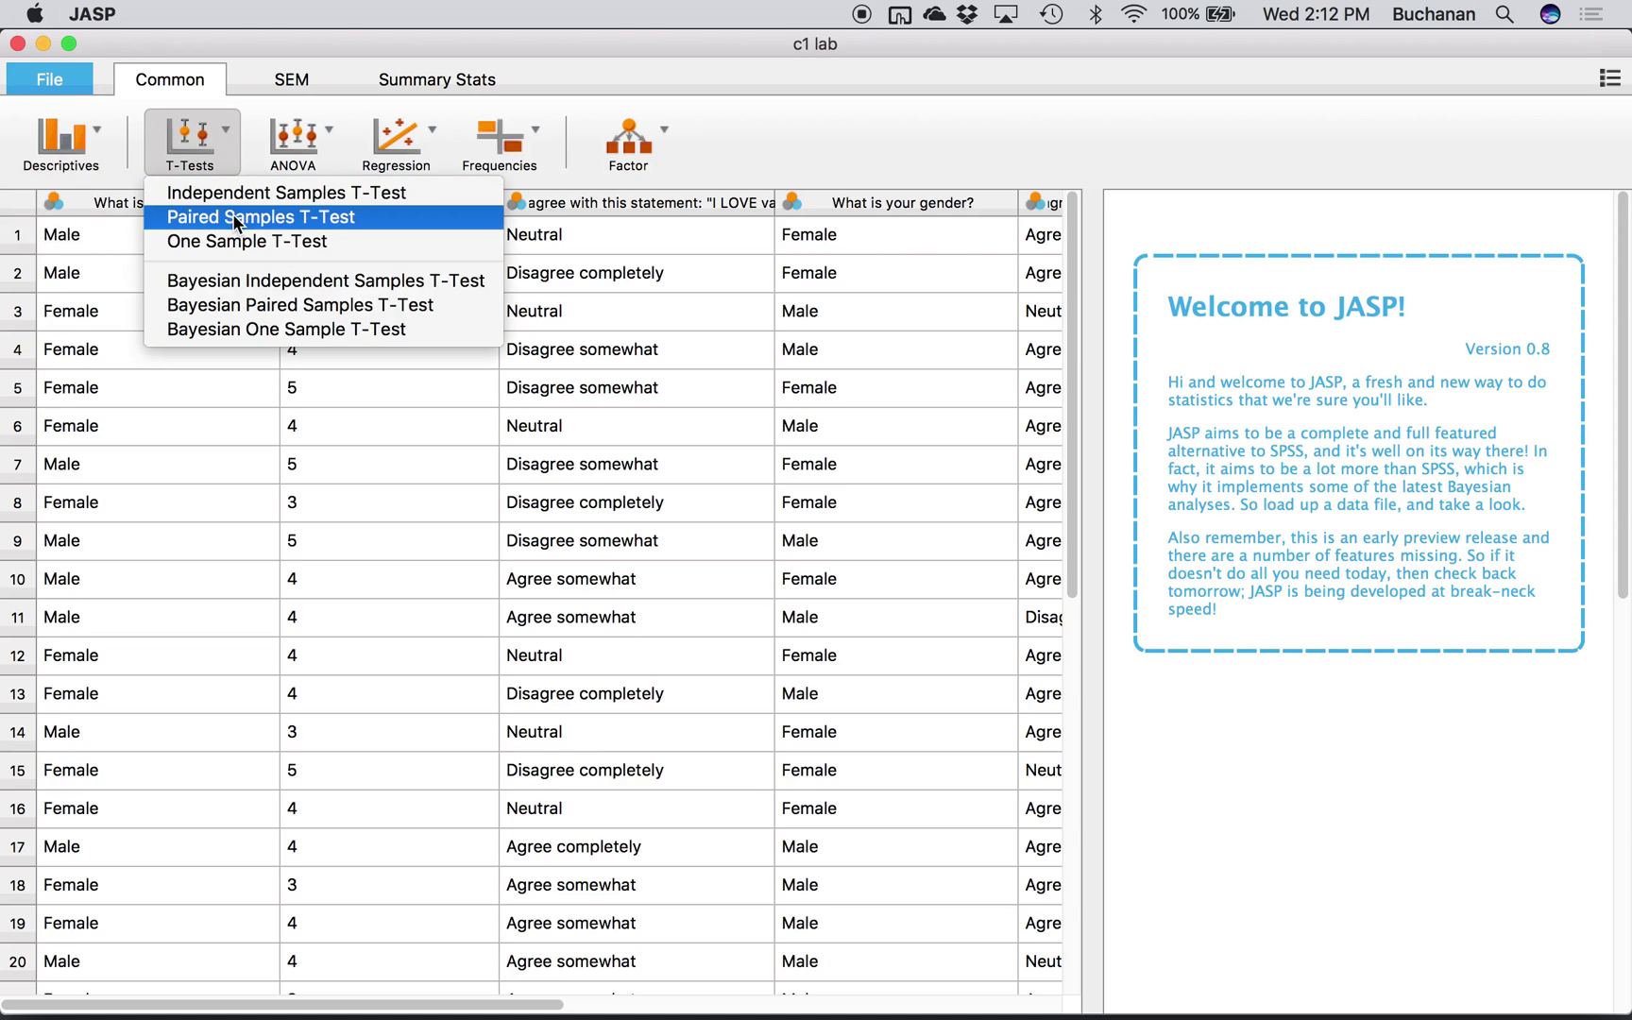
{"action": "left_click", "coordinate": [319, 138]}
{"action": "left_click", "coordinate": [319, 136]}
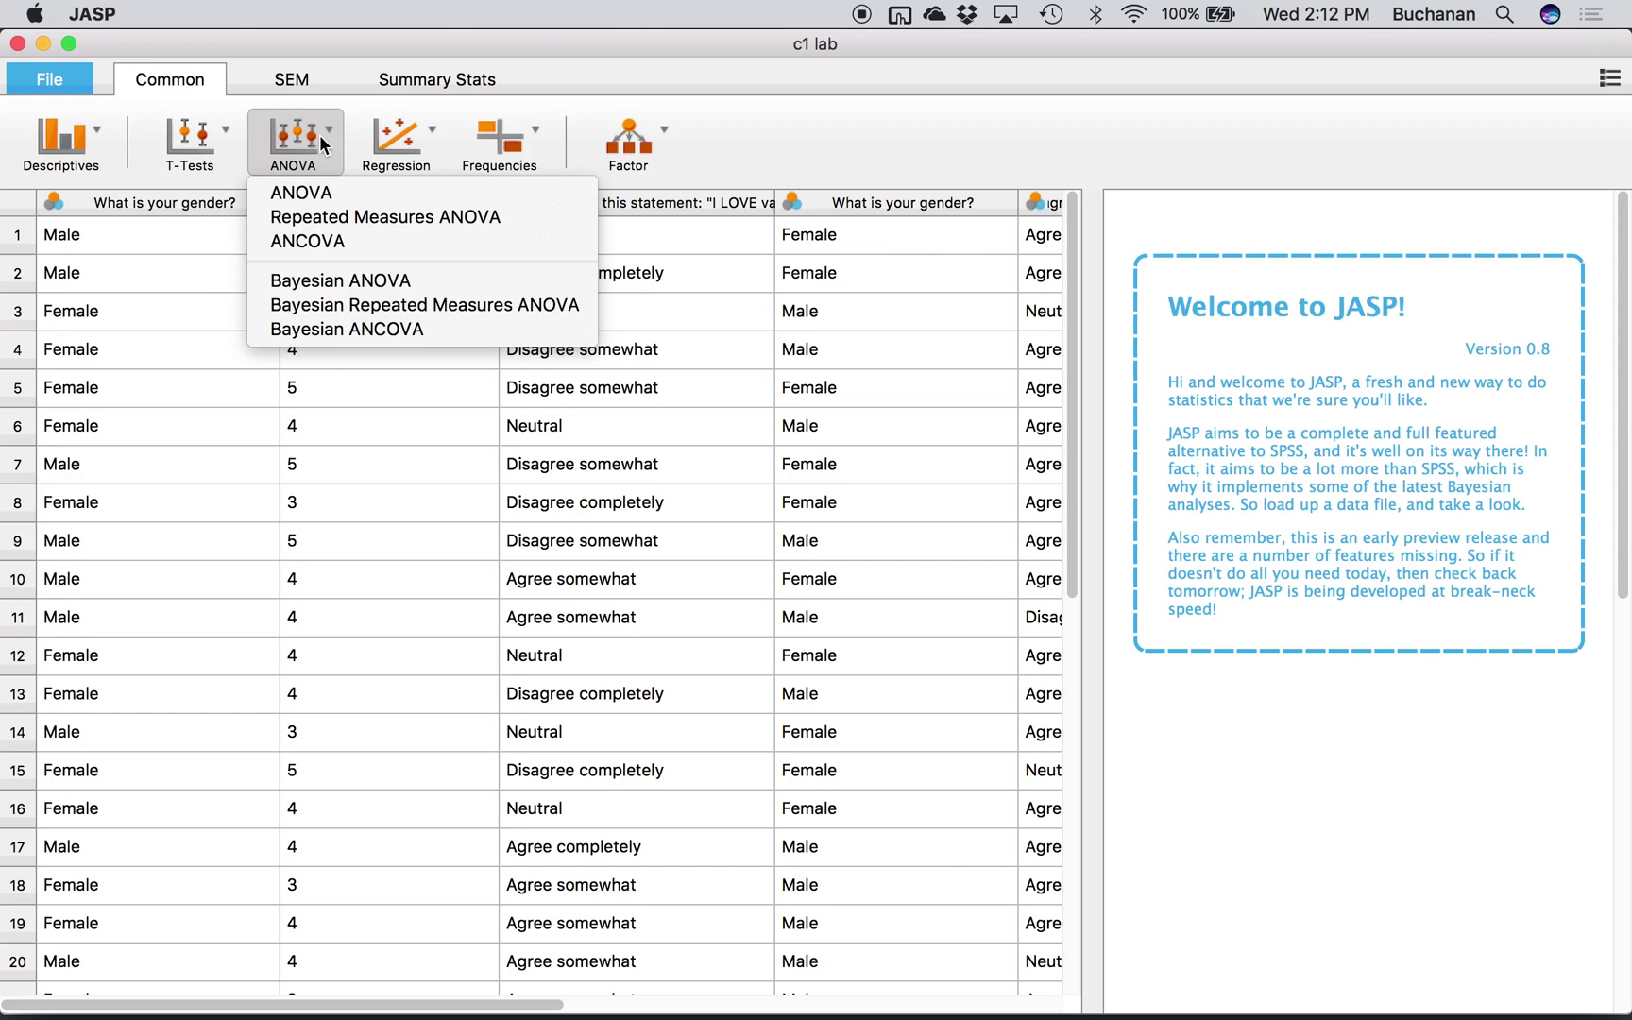
{"action": "left_click", "coordinate": [395, 140]}
{"action": "left_click", "coordinate": [395, 140]}
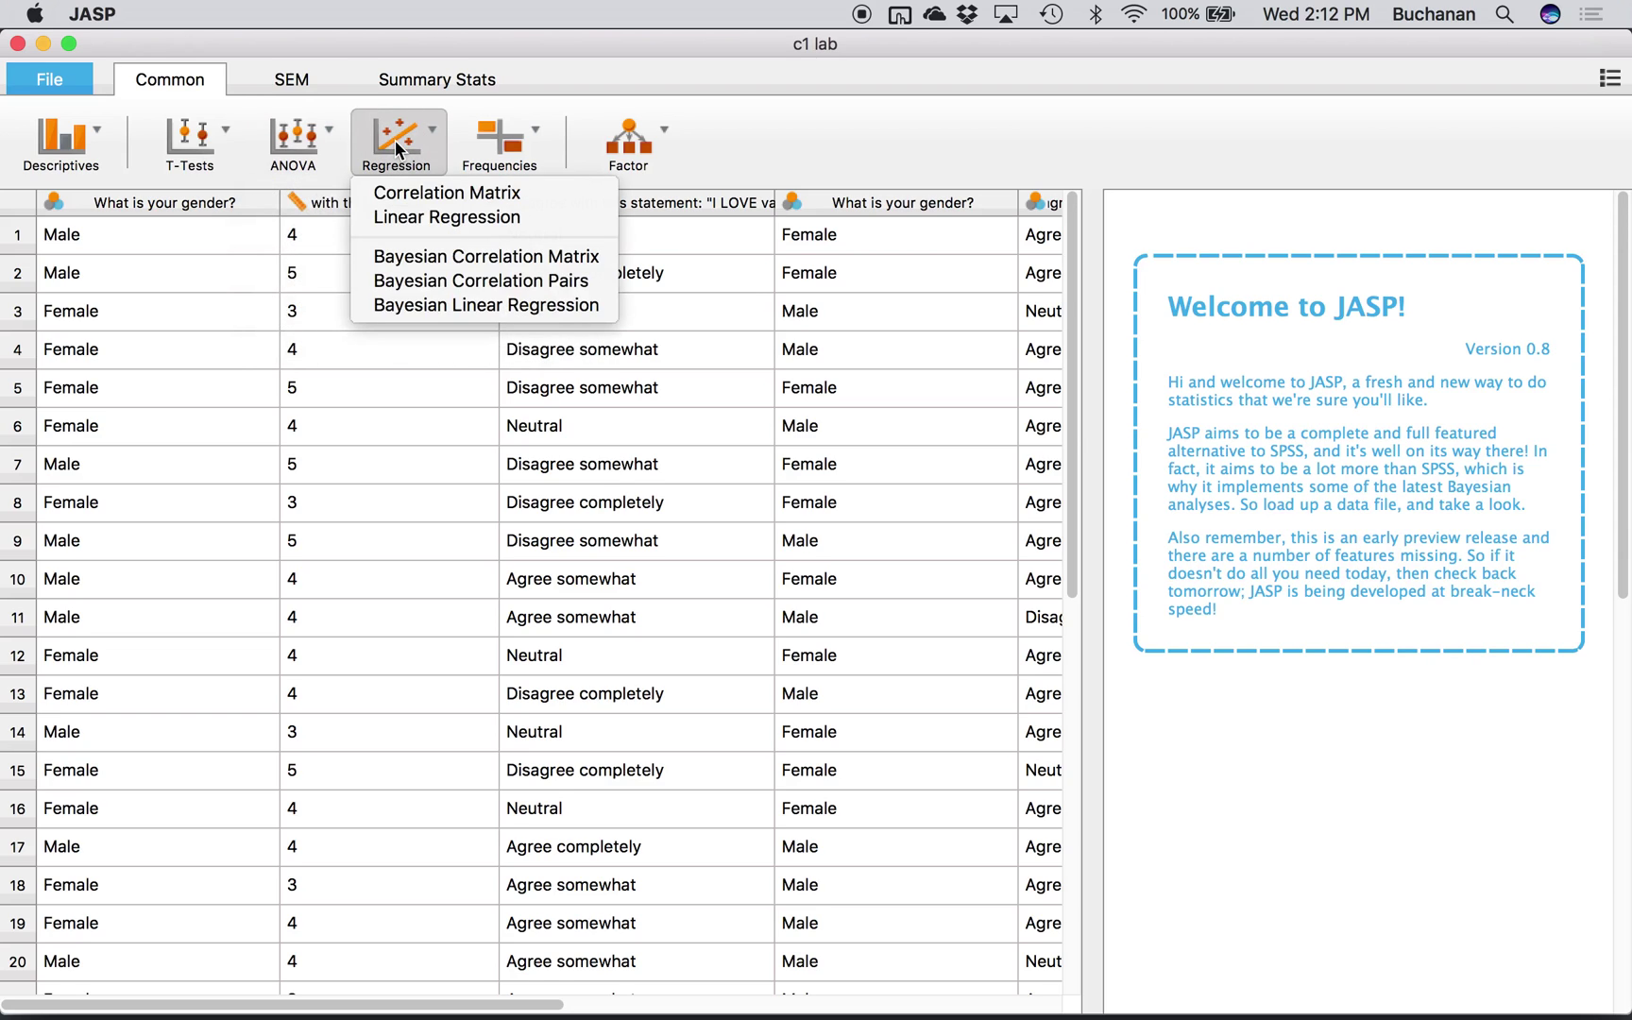
{"action": "left_click", "coordinate": [526, 142]}
{"action": "left_click", "coordinate": [526, 142]}
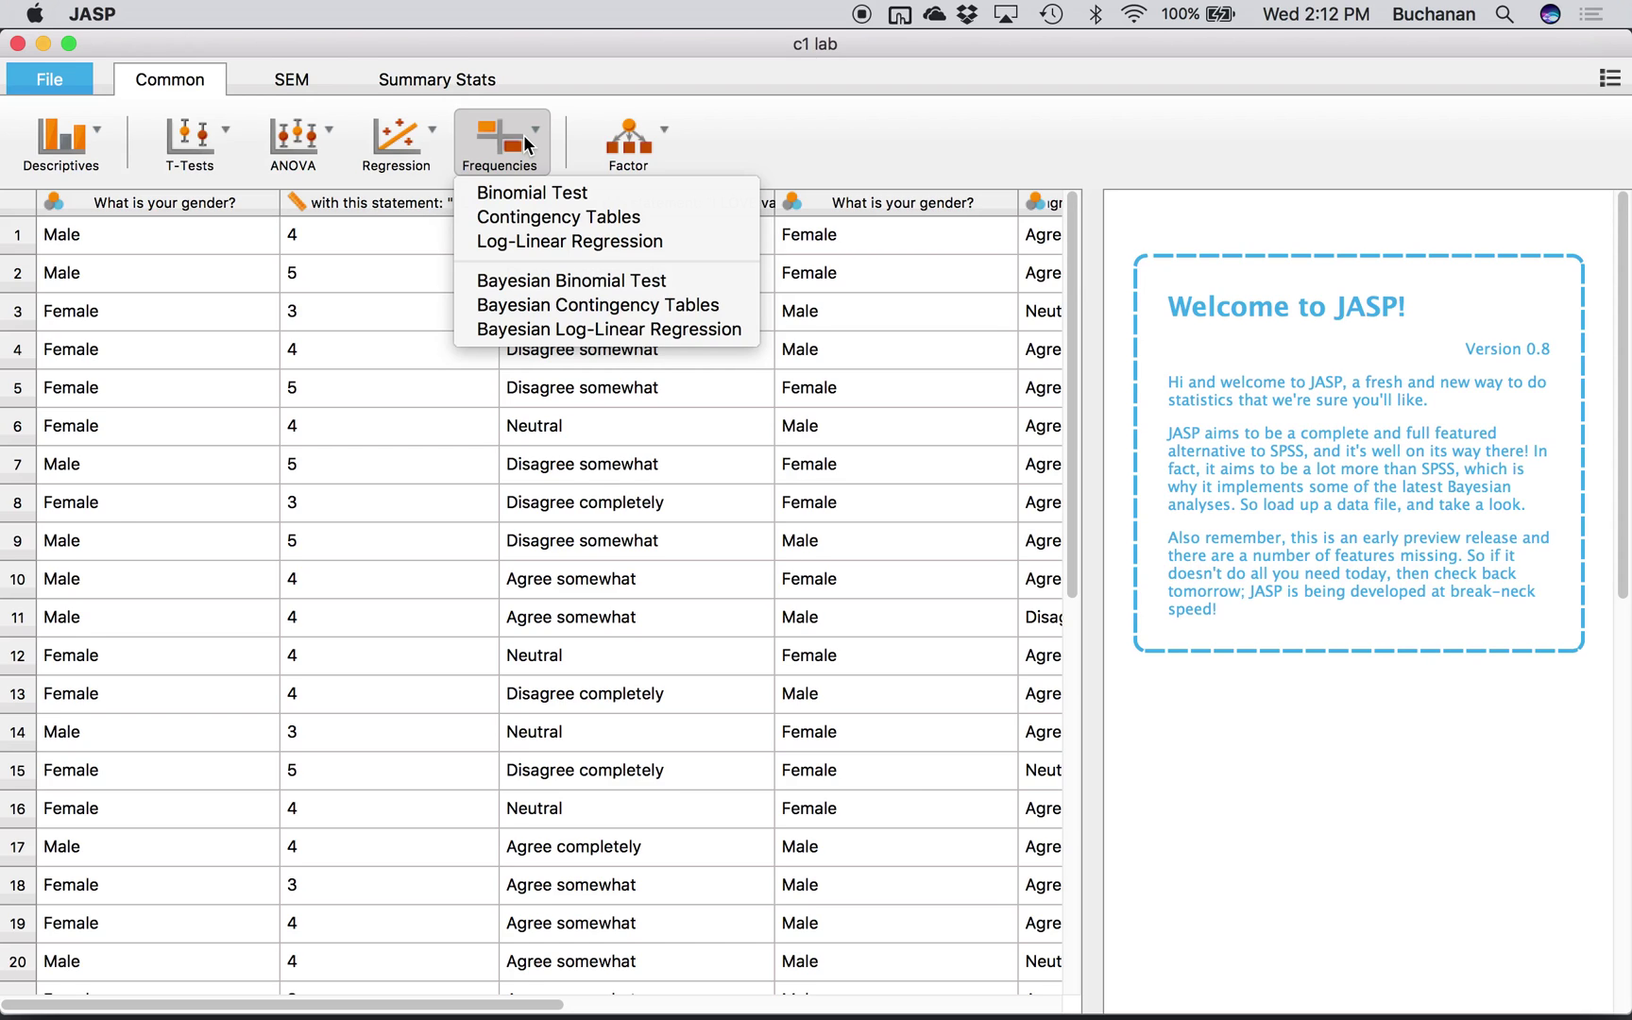
{"action": "left_click", "coordinate": [631, 140]}
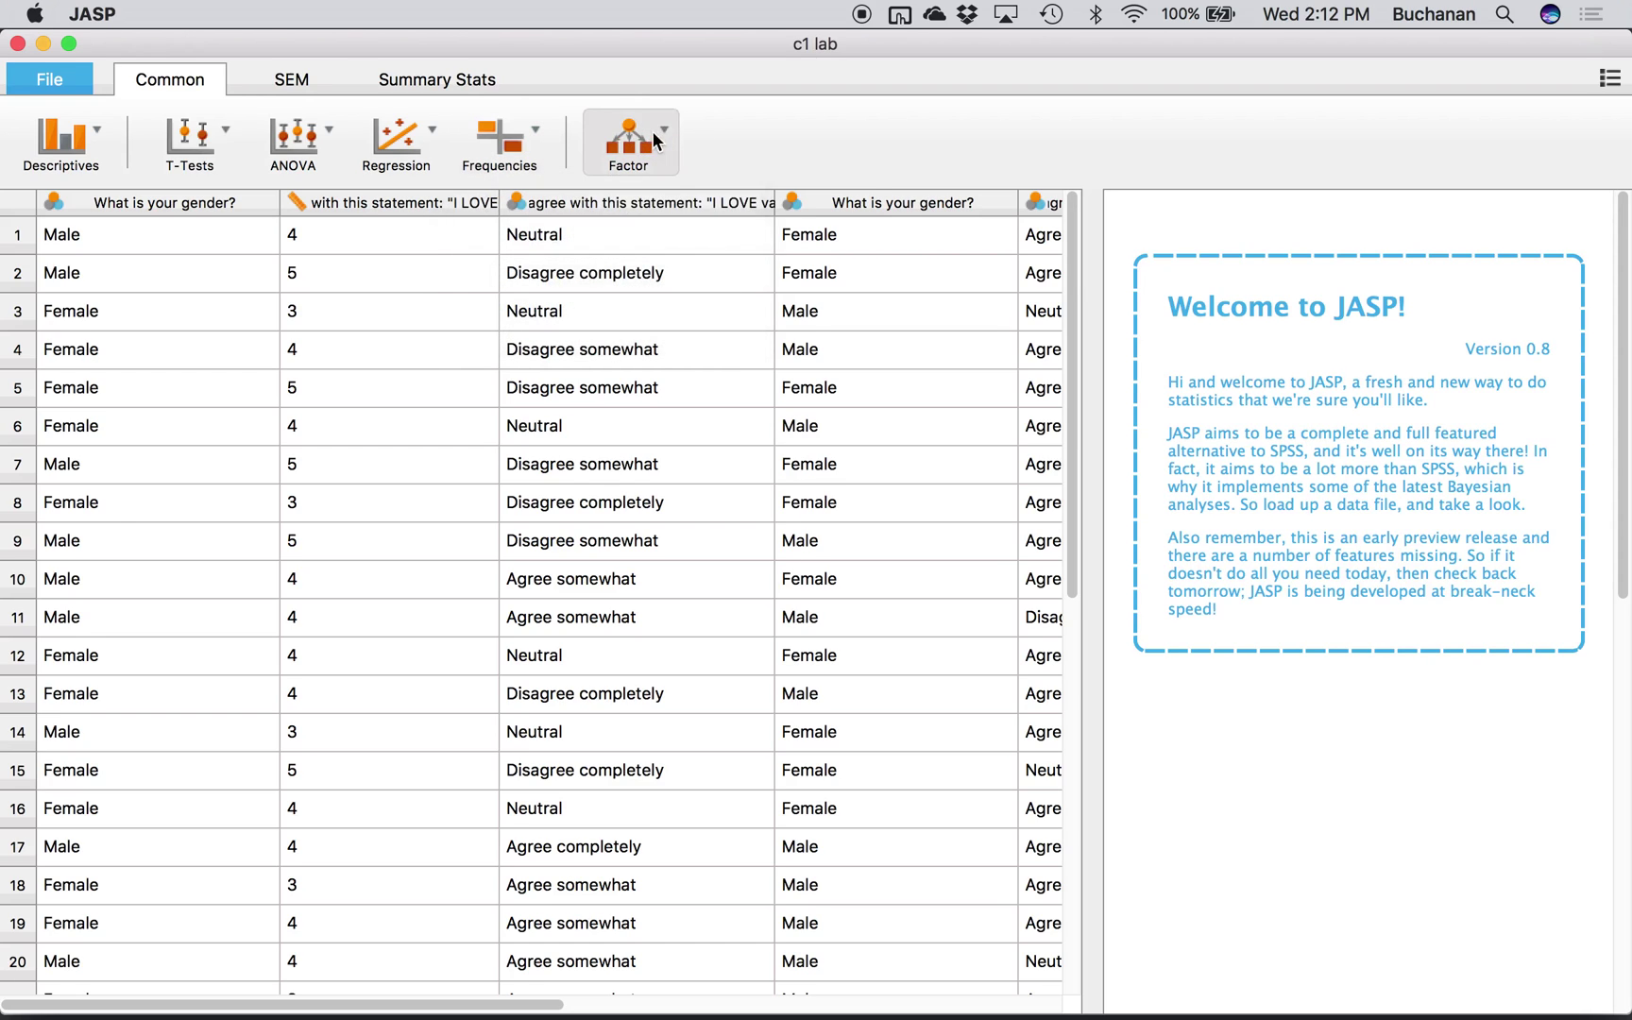
{"action": "left_click", "coordinate": [632, 139]}
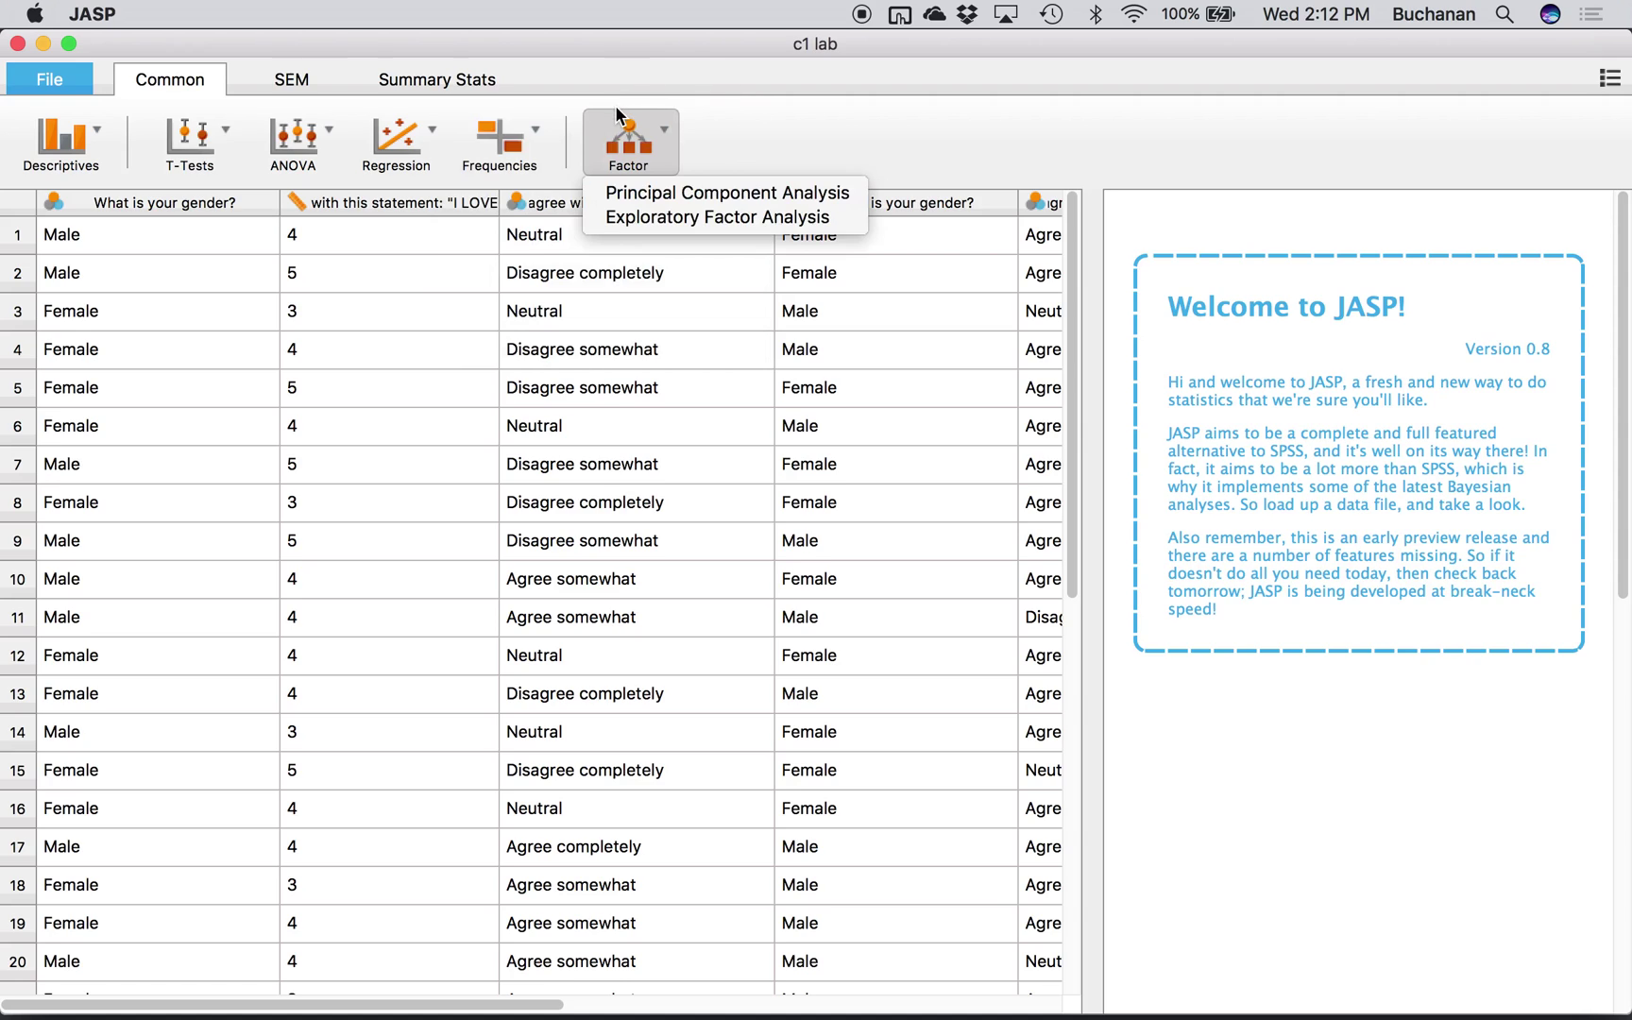
{"action": "left_click", "coordinate": [732, 135]}
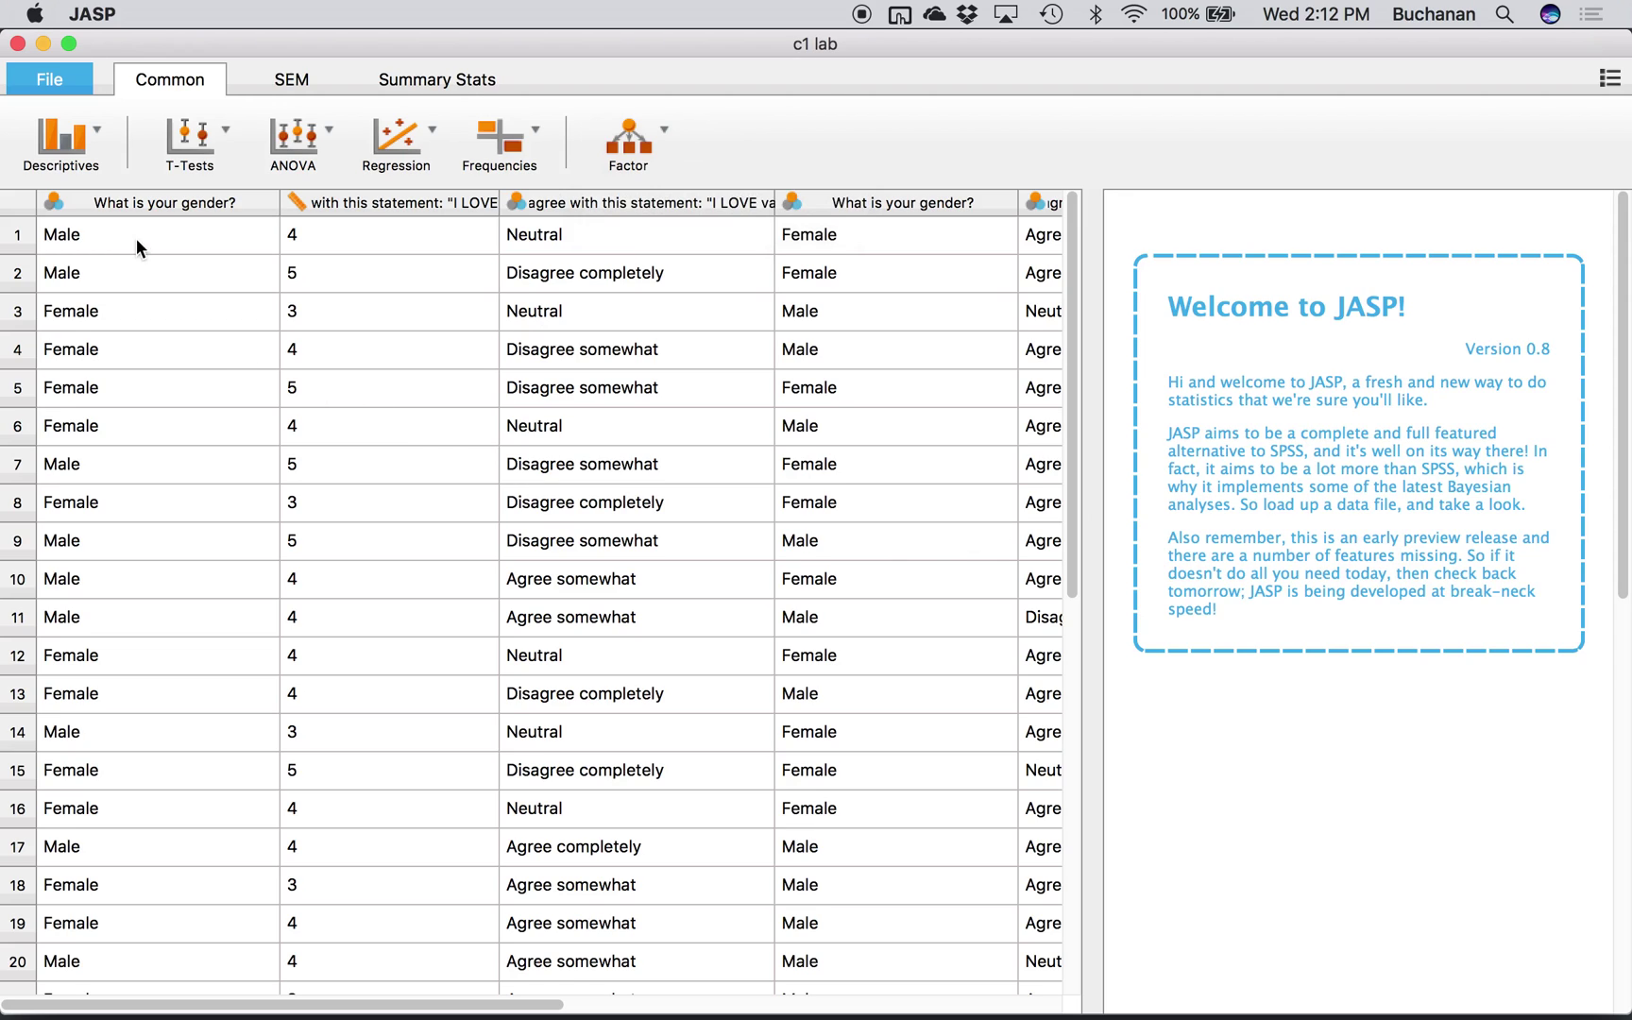
Start a Descriptive Statistics analysis, widen its options area, and close it.
{"action": "left_click", "coordinate": [81, 147]}
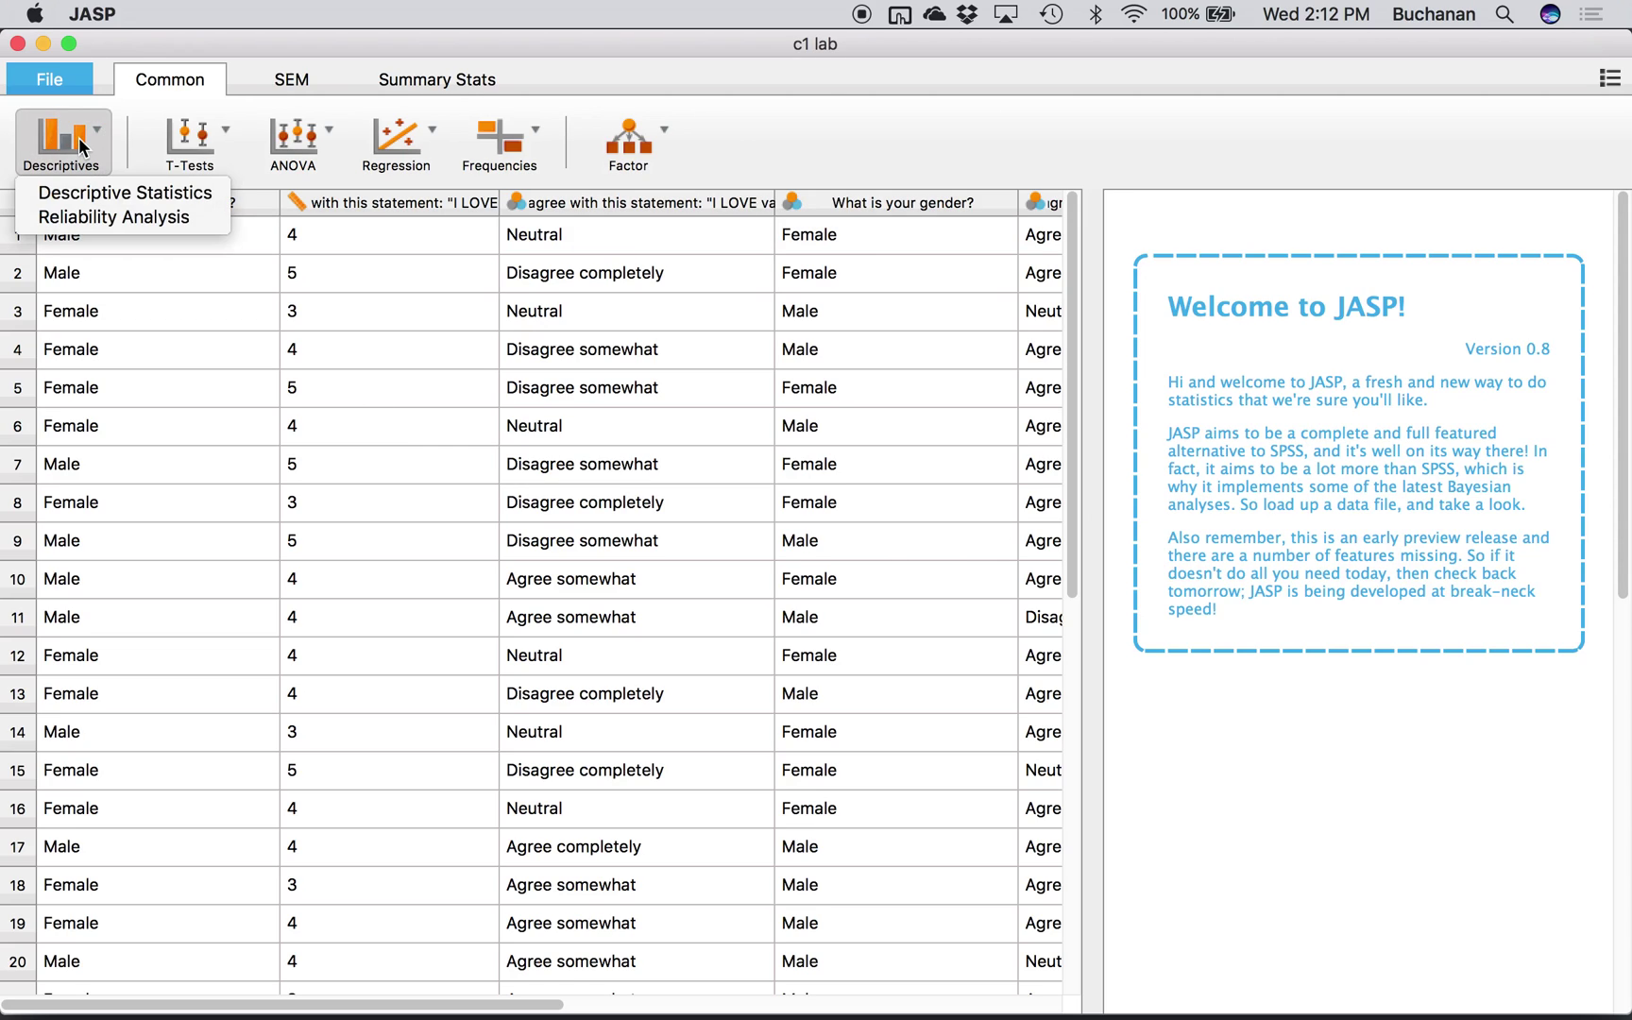
{"action": "left_click", "coordinate": [81, 194]}
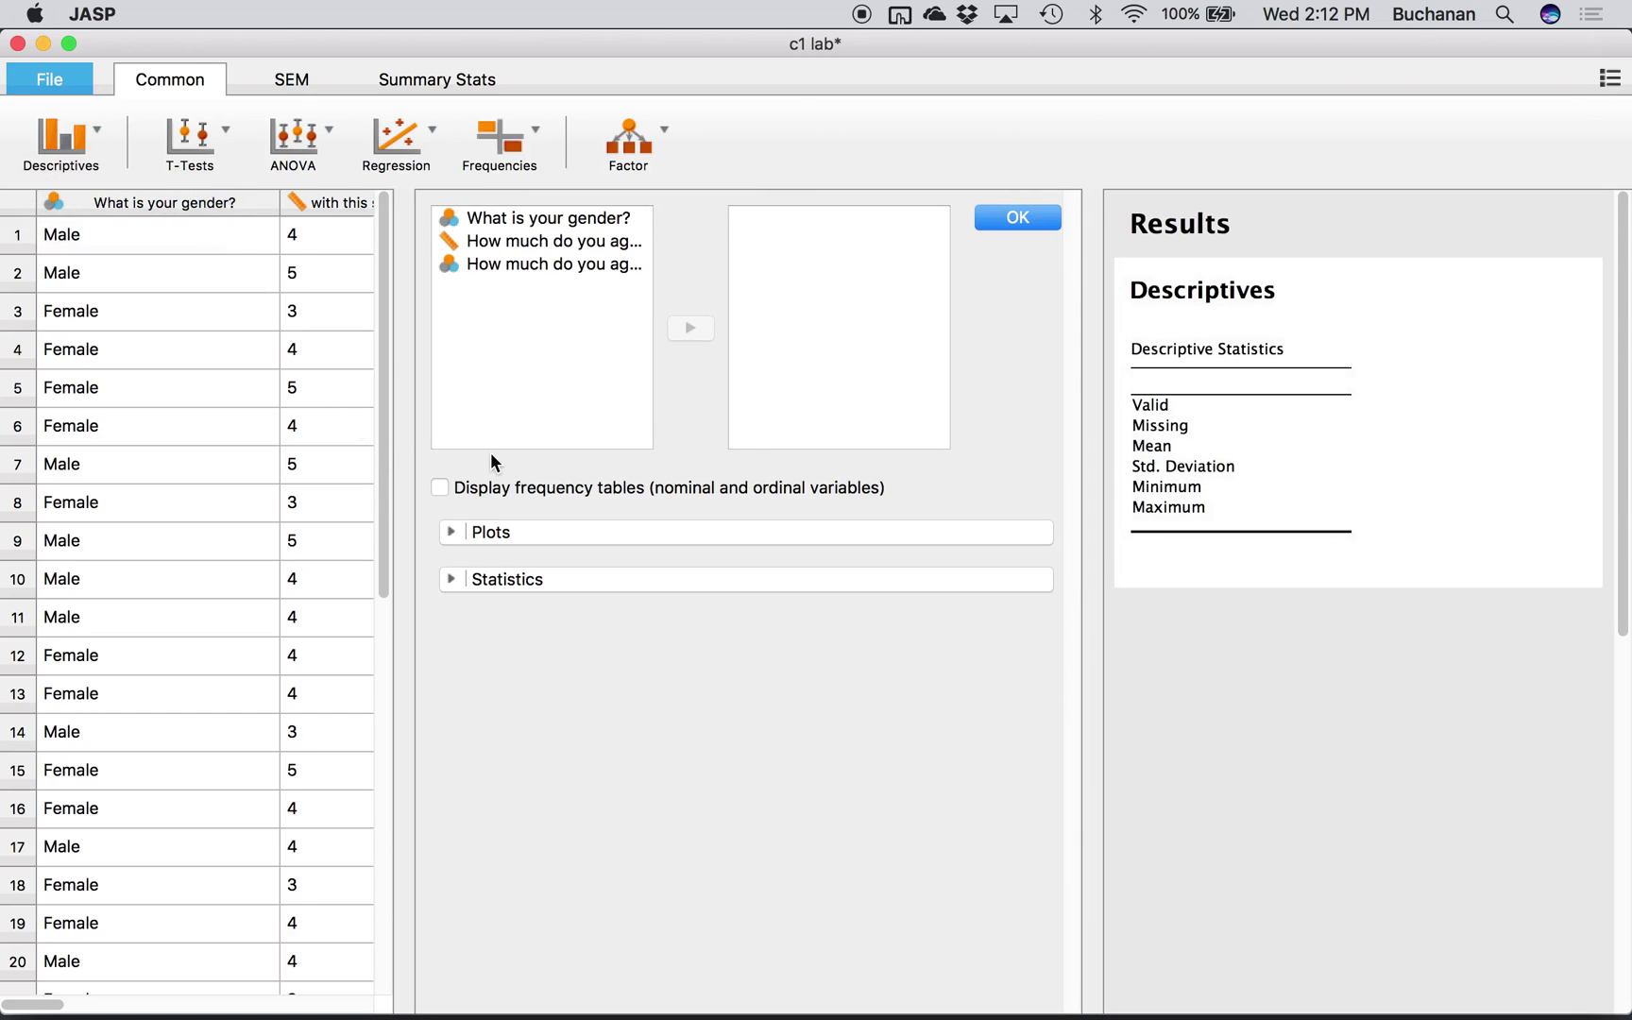
{"action": "left_click_drag", "start_coordinate": [389, 539], "coordinate": [5, 578]}
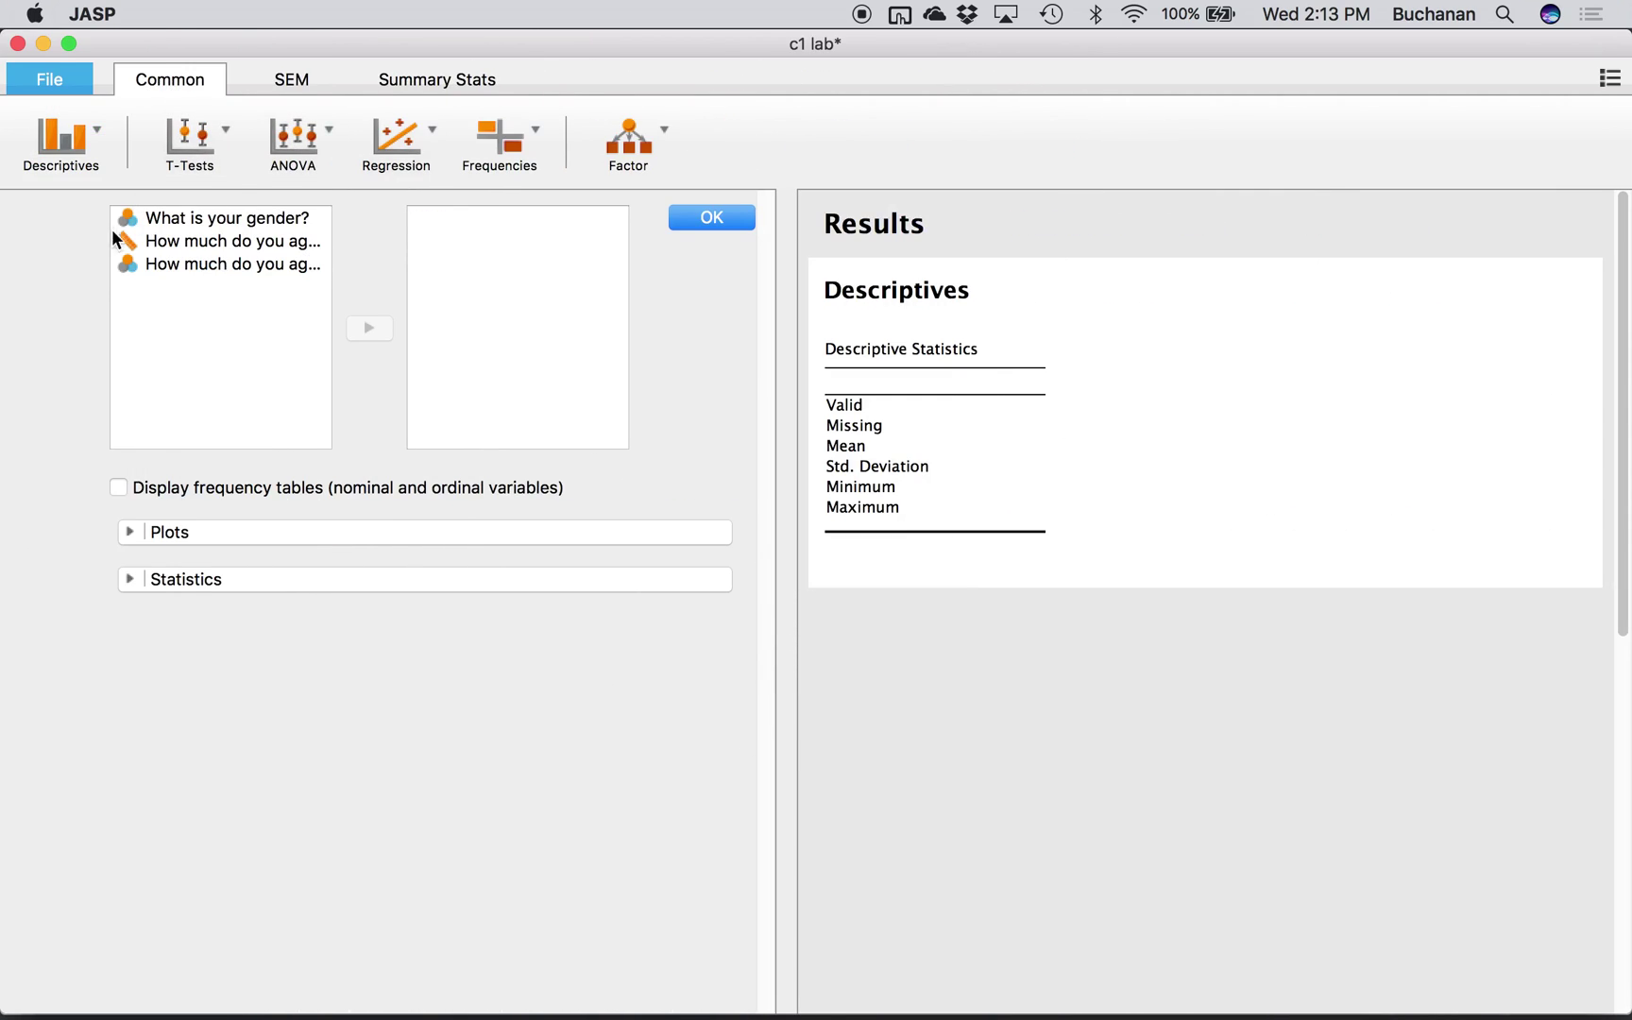
{"action": "left_click", "coordinate": [711, 217]}
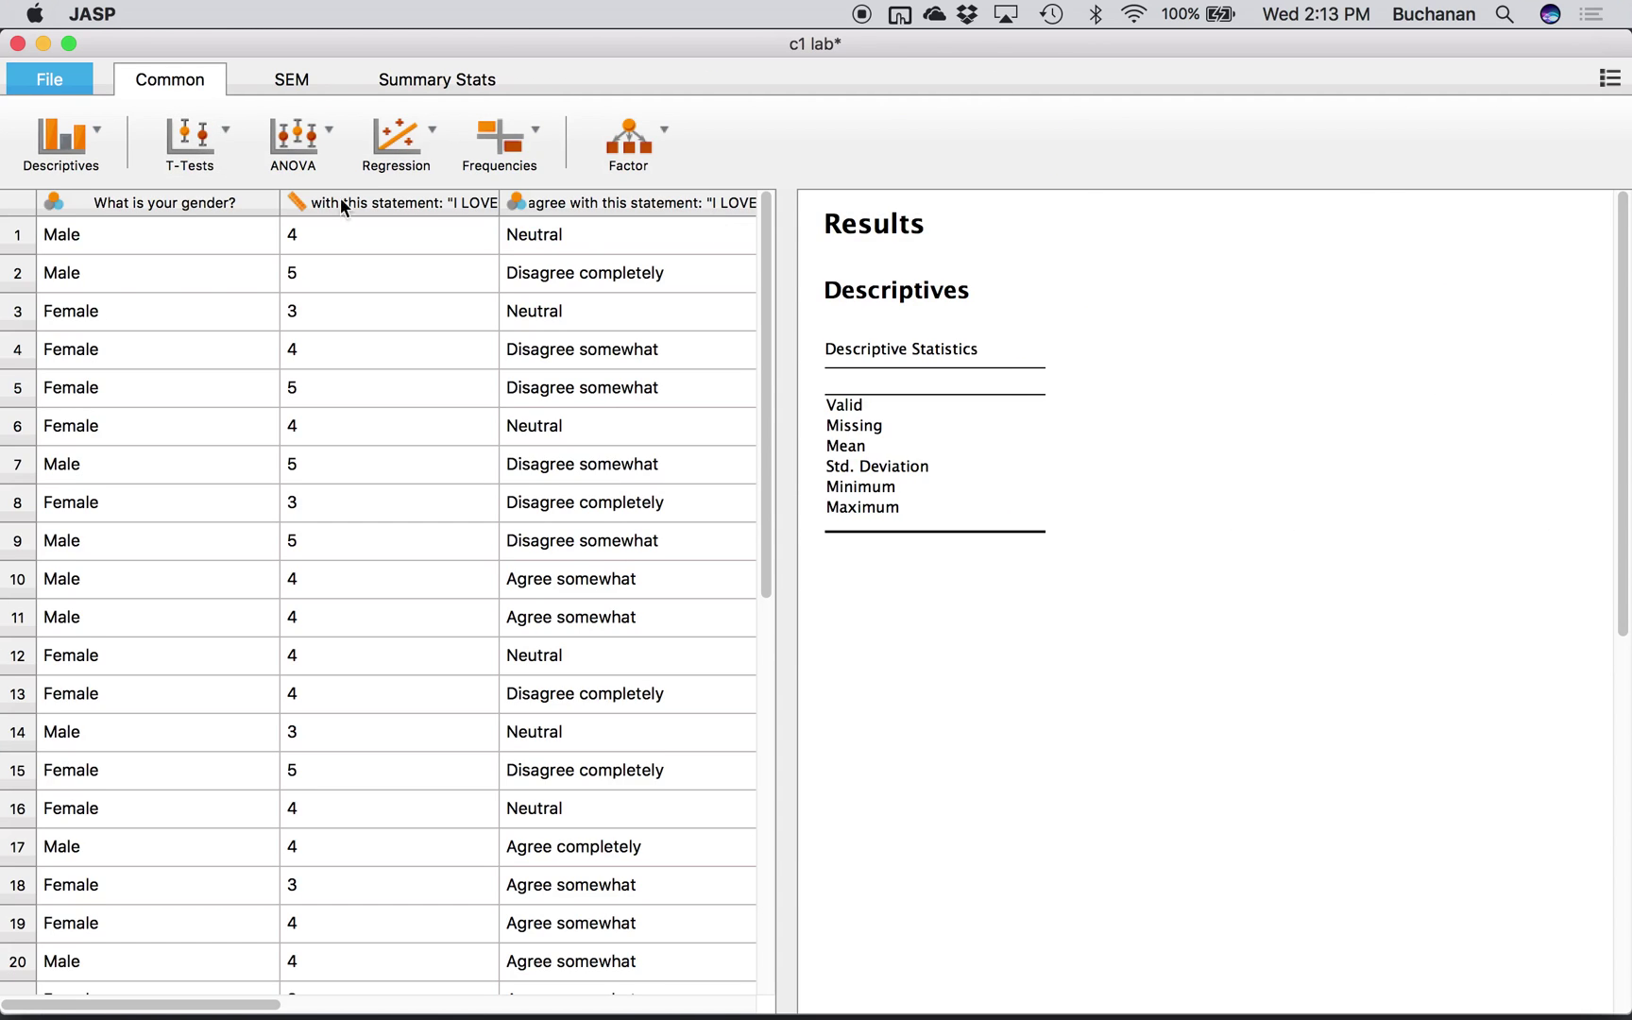
Start a new Descriptive Statistics analysis and select the 'What is your gender?' variable.
{"action": "left_click", "coordinate": [65, 154]}
{"action": "left_click", "coordinate": [92, 194]}
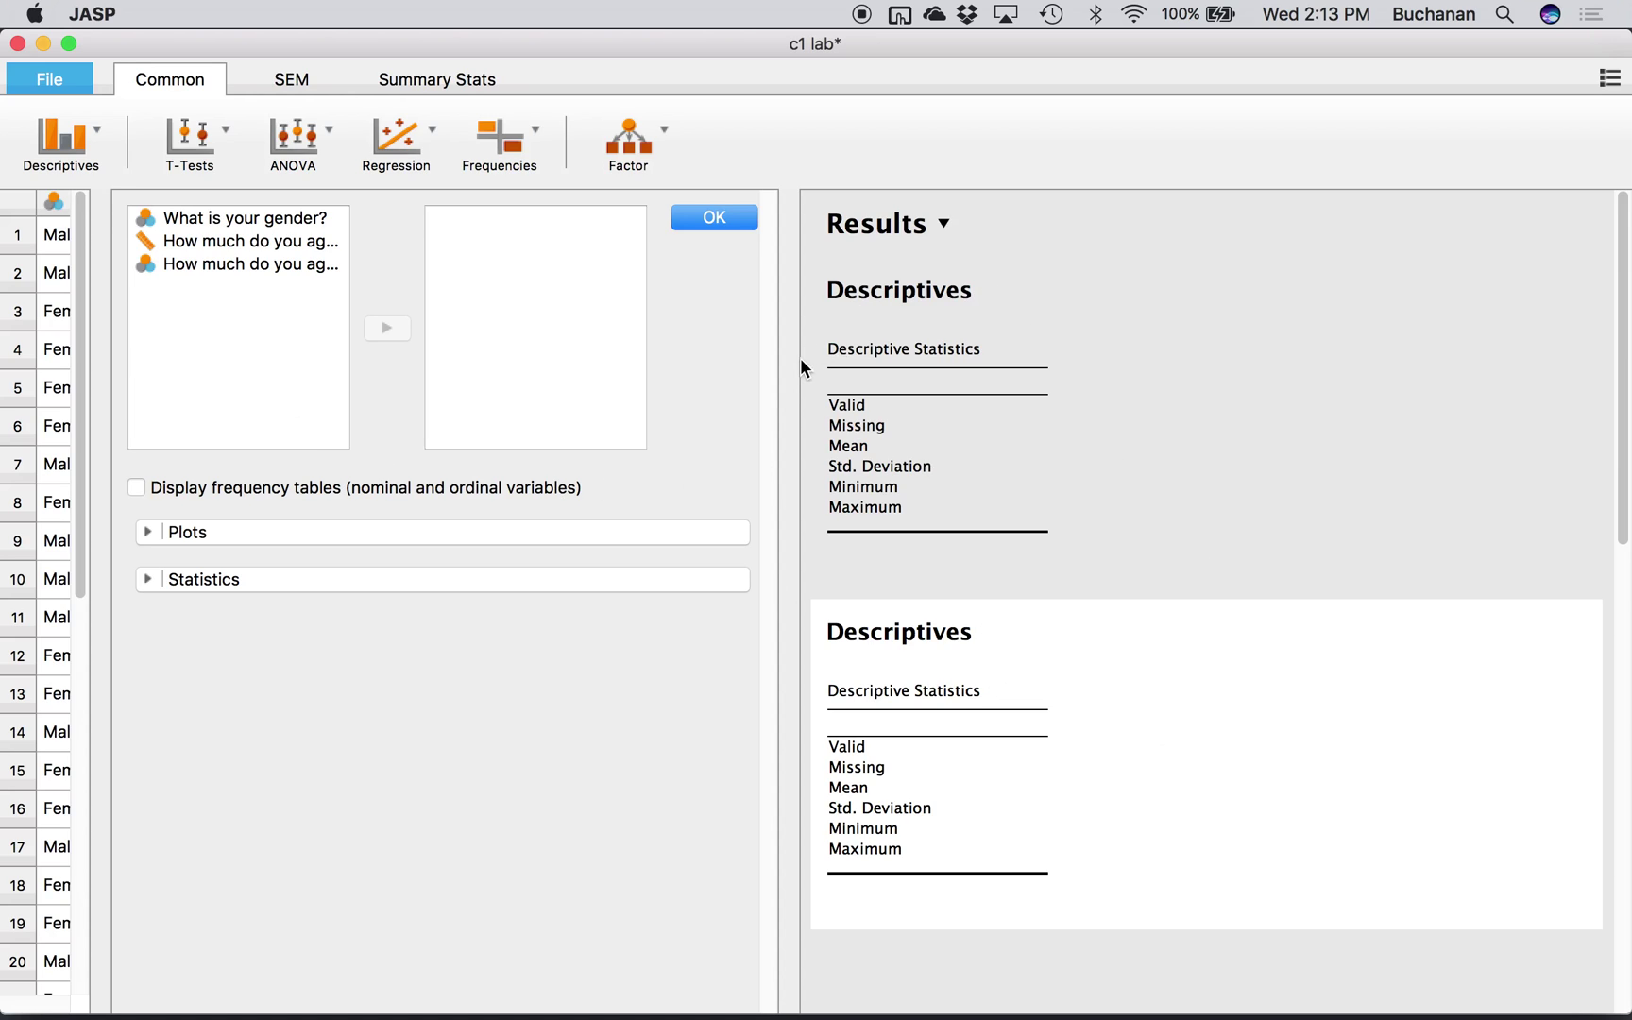
{"action": "left_click", "coordinate": [276, 232]}
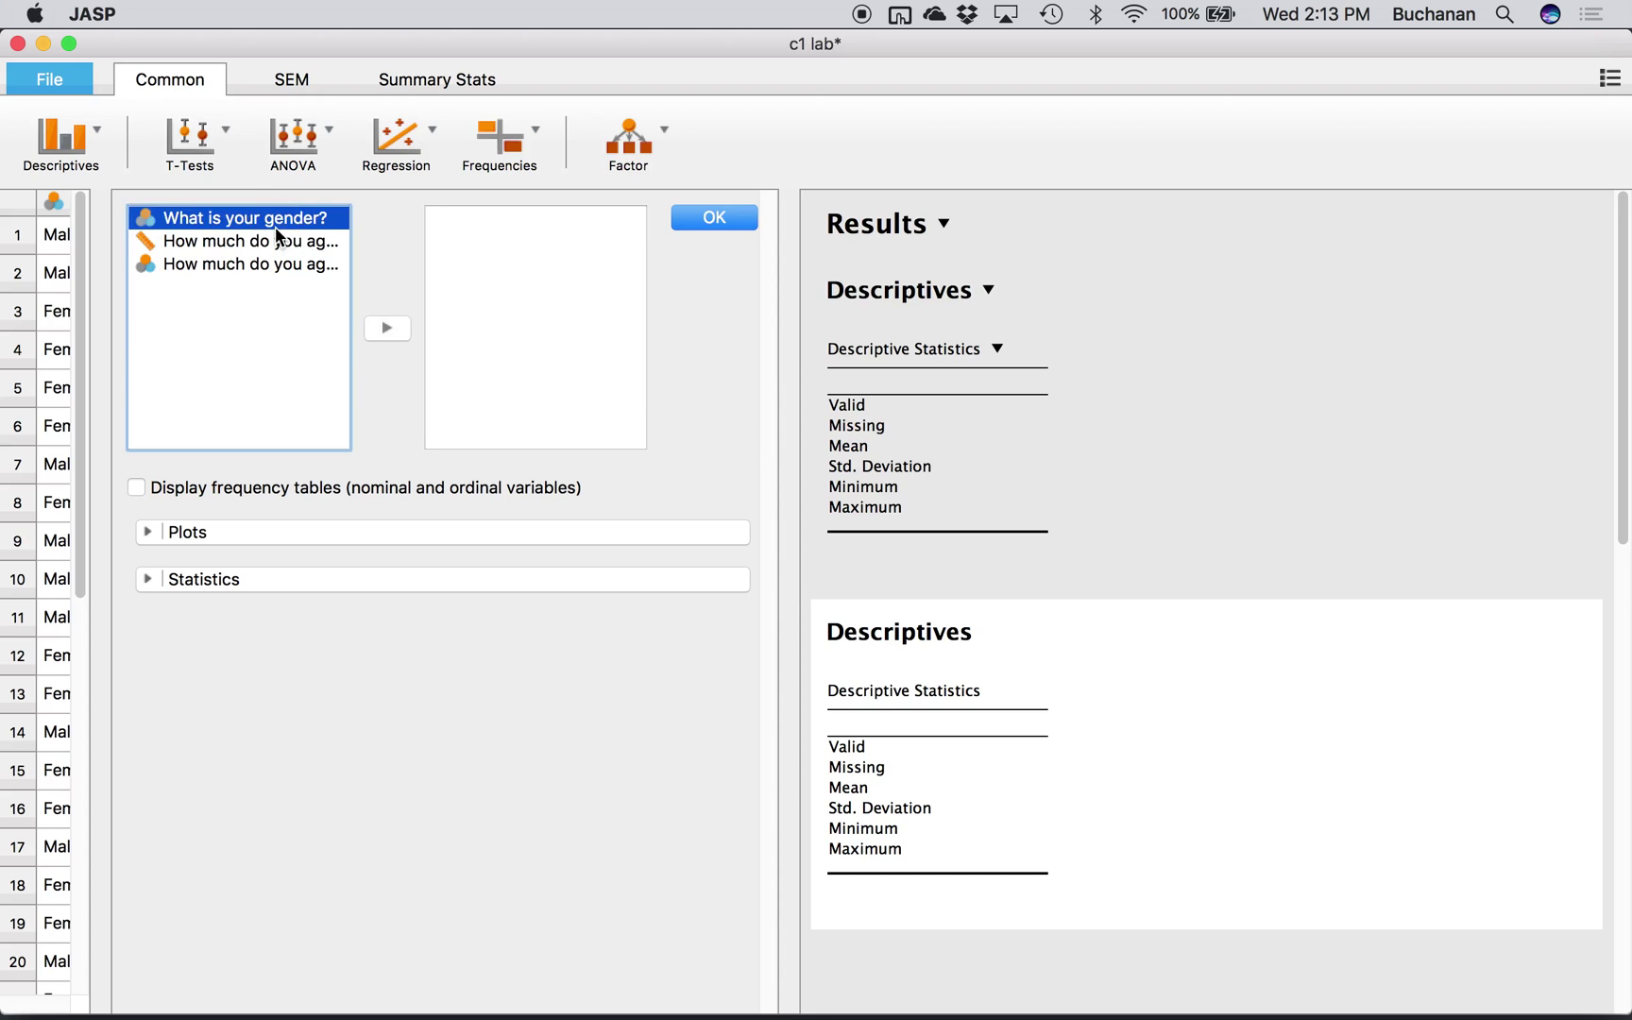
Analyse 'What is your gender?' in Descriptives with a frequency table (17 Male, 23 Female).
{"action": "left_click", "coordinate": [373, 323]}
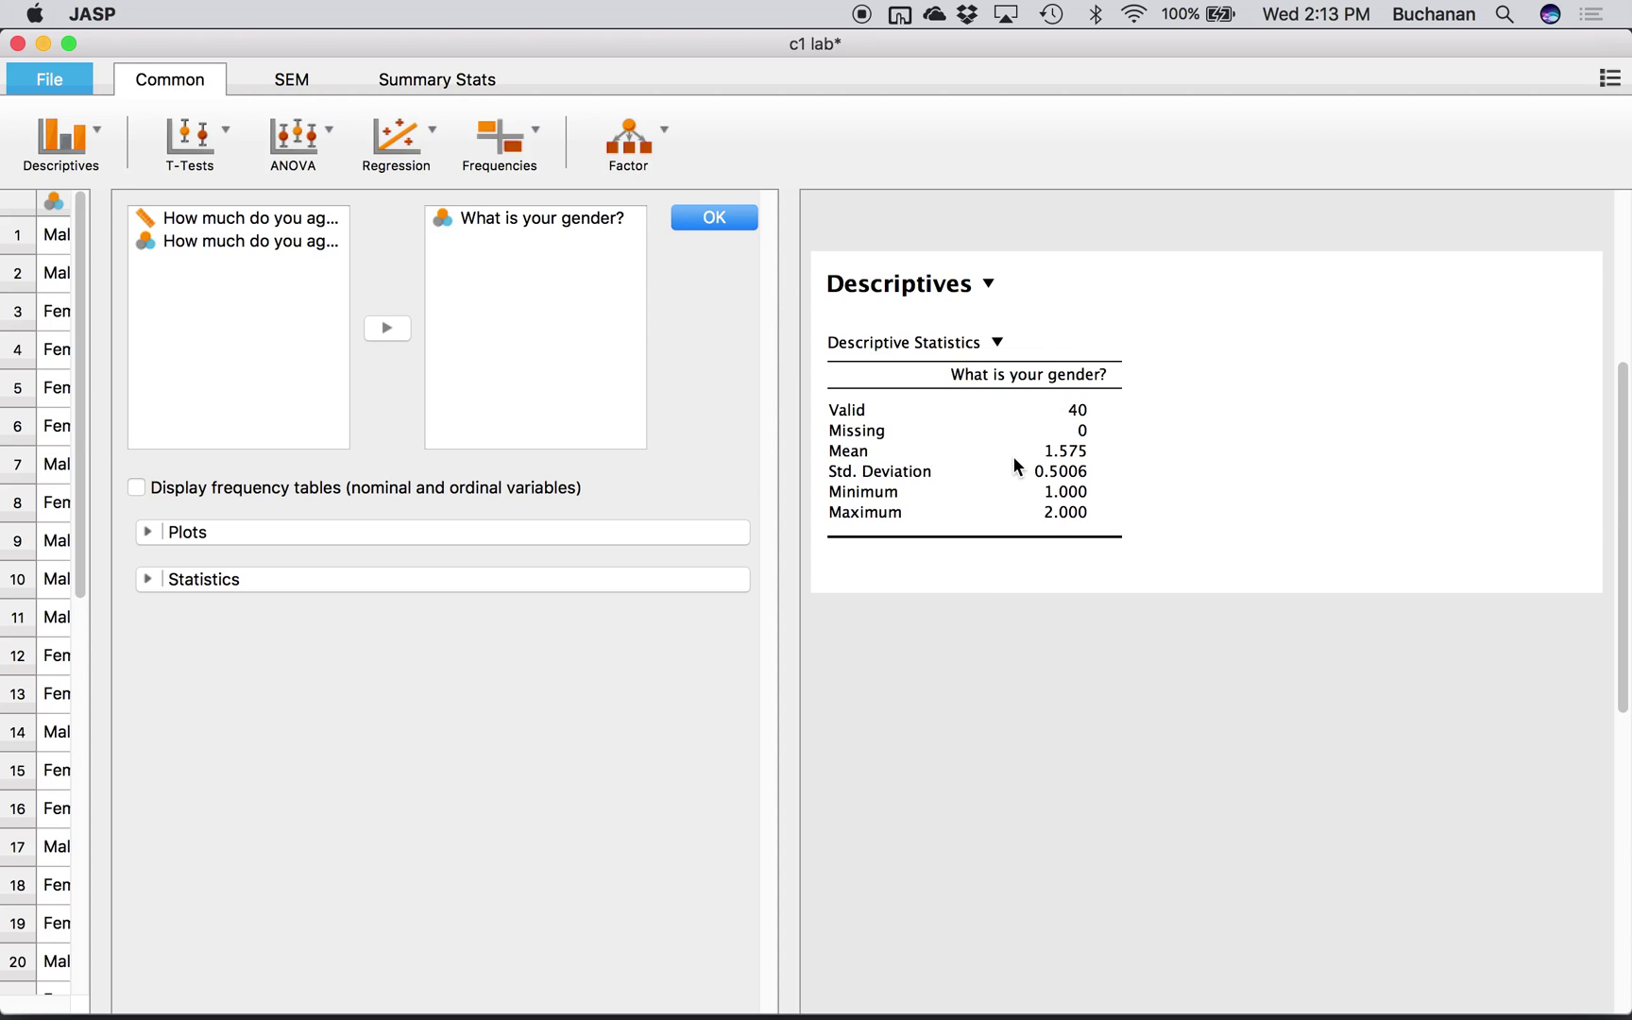
{"action": "left_click", "coordinate": [137, 488]}
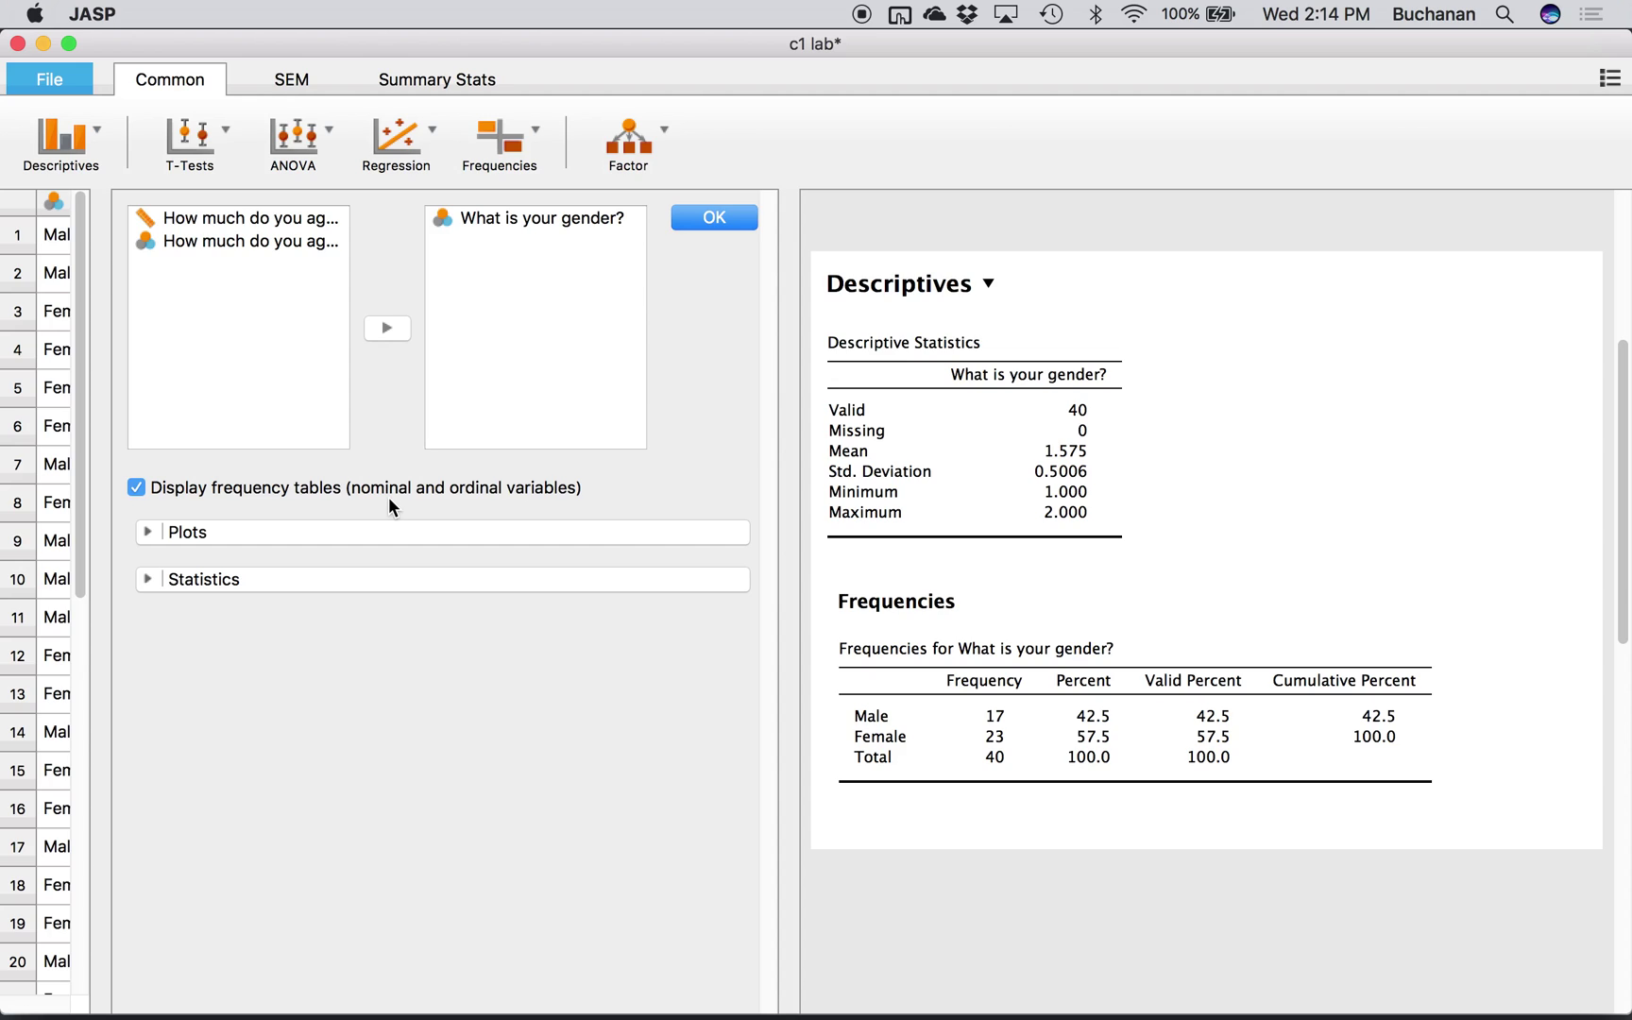
{"action": "left_click", "coordinate": [234, 489]}
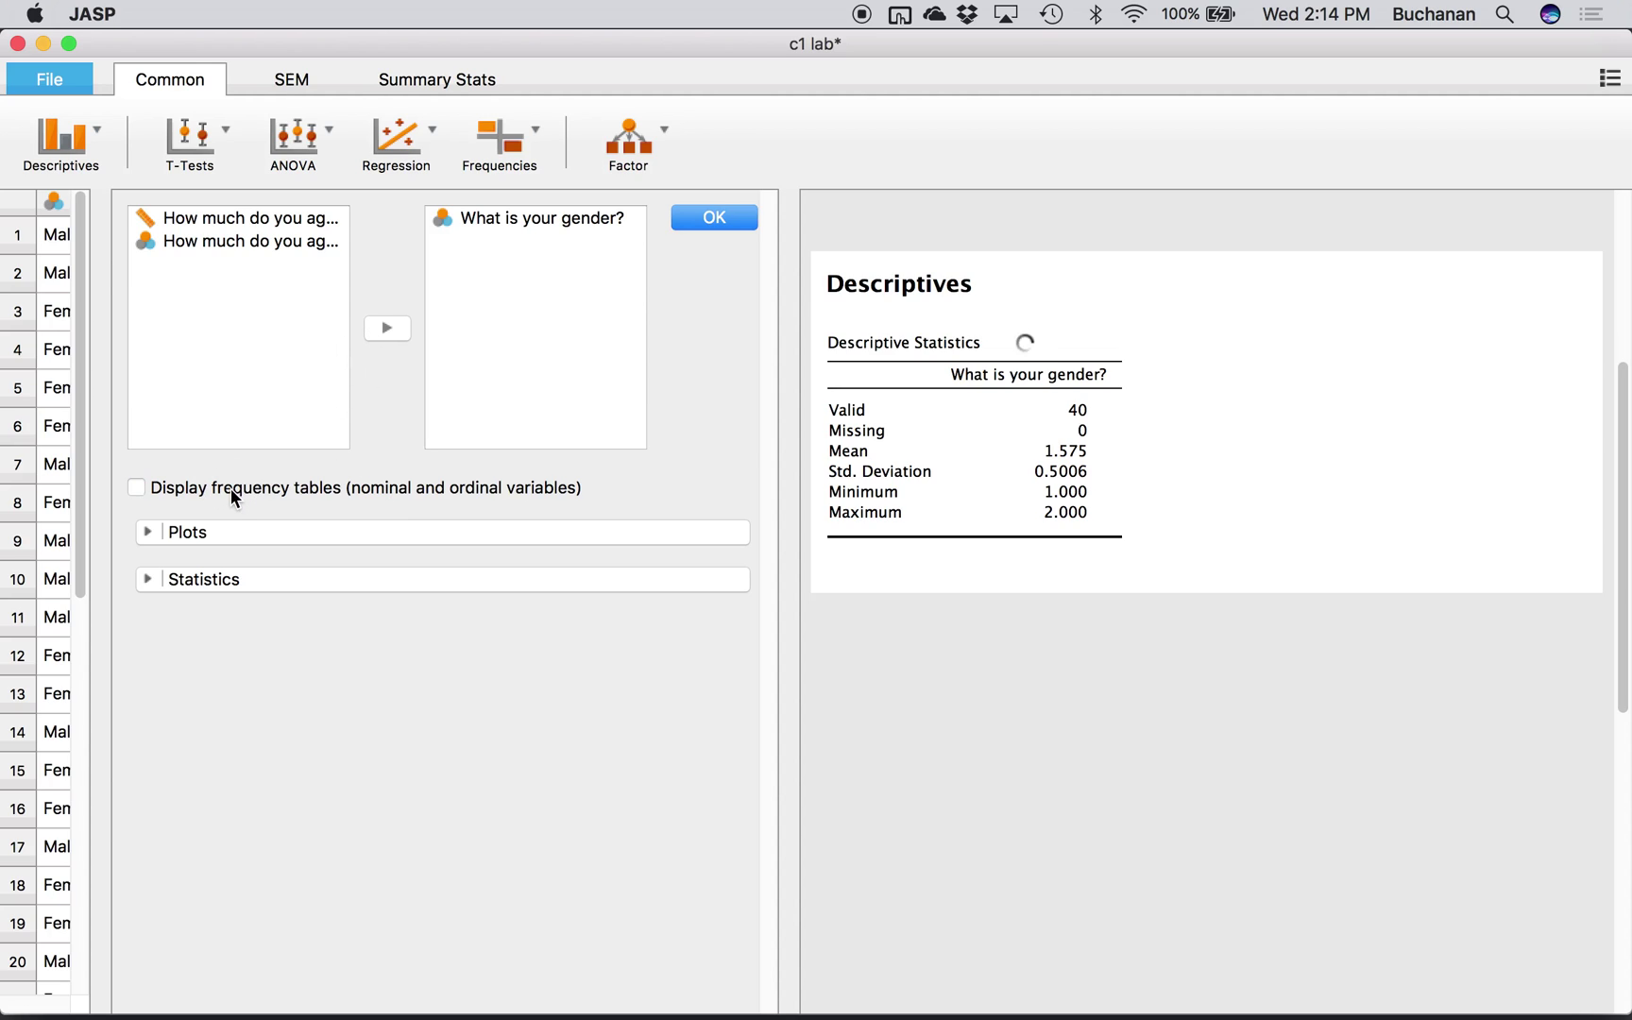
{"action": "left_click", "coordinate": [231, 488]}
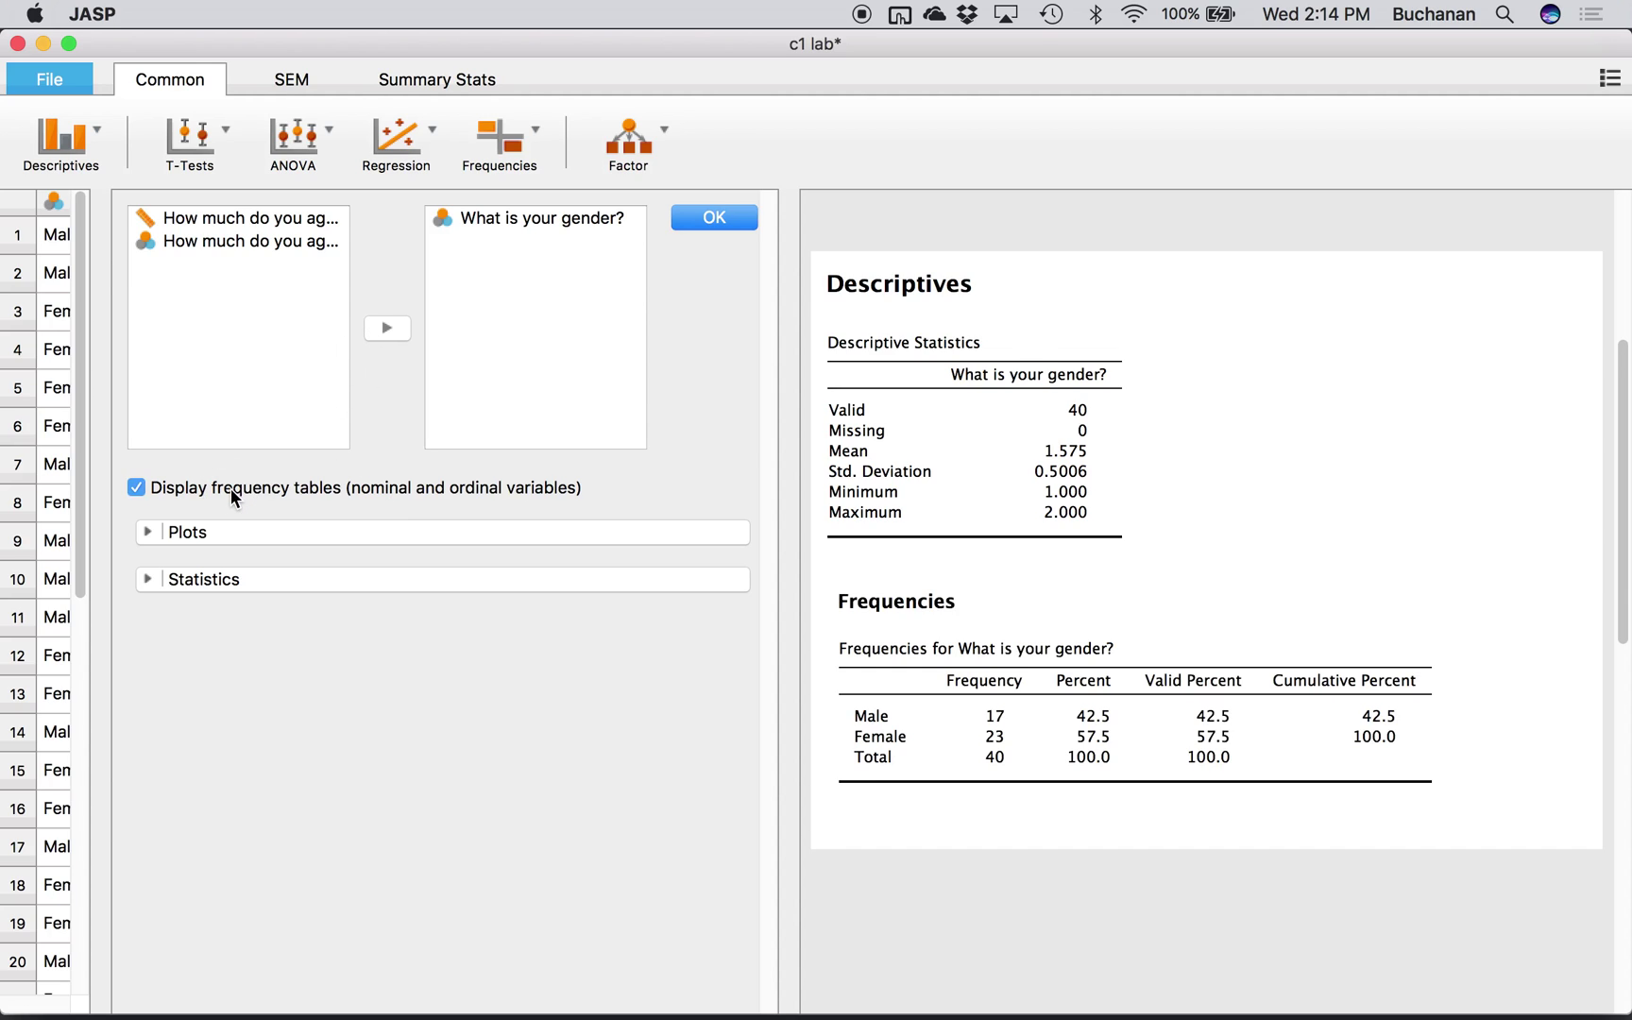
{"action": "left_click", "coordinate": [148, 532]}
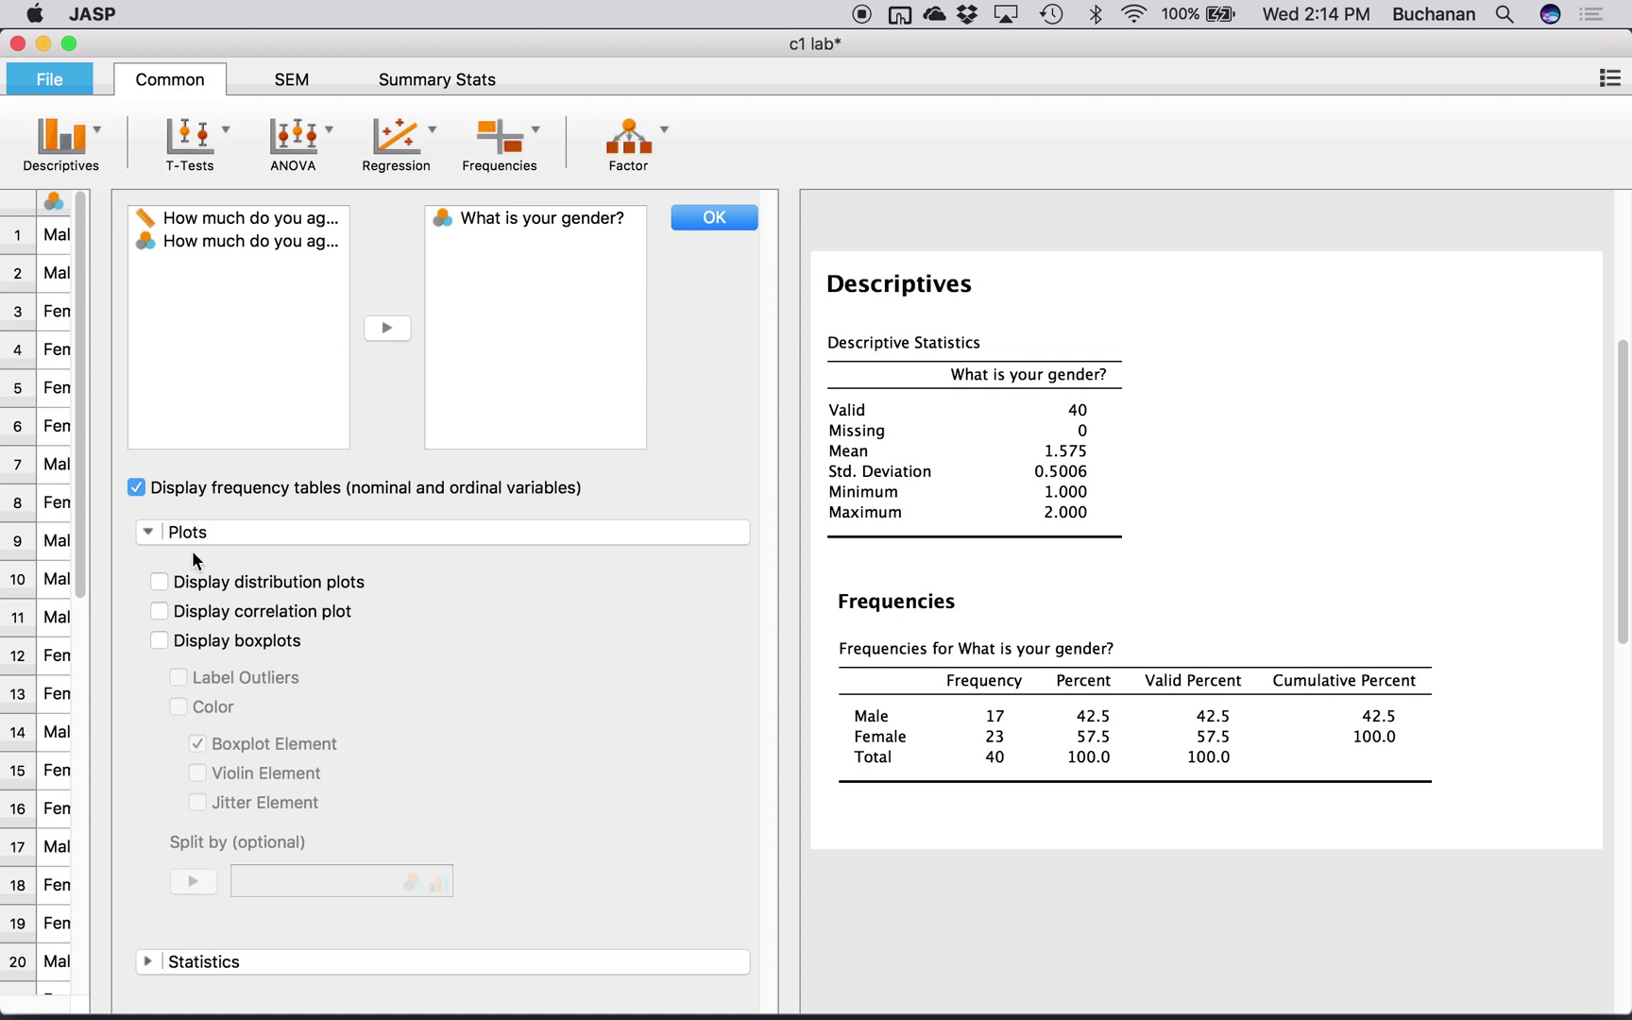
Add a gender distribution plot annotated with the note 'This is a plot.'.
{"action": "left_click", "coordinate": [160, 581]}
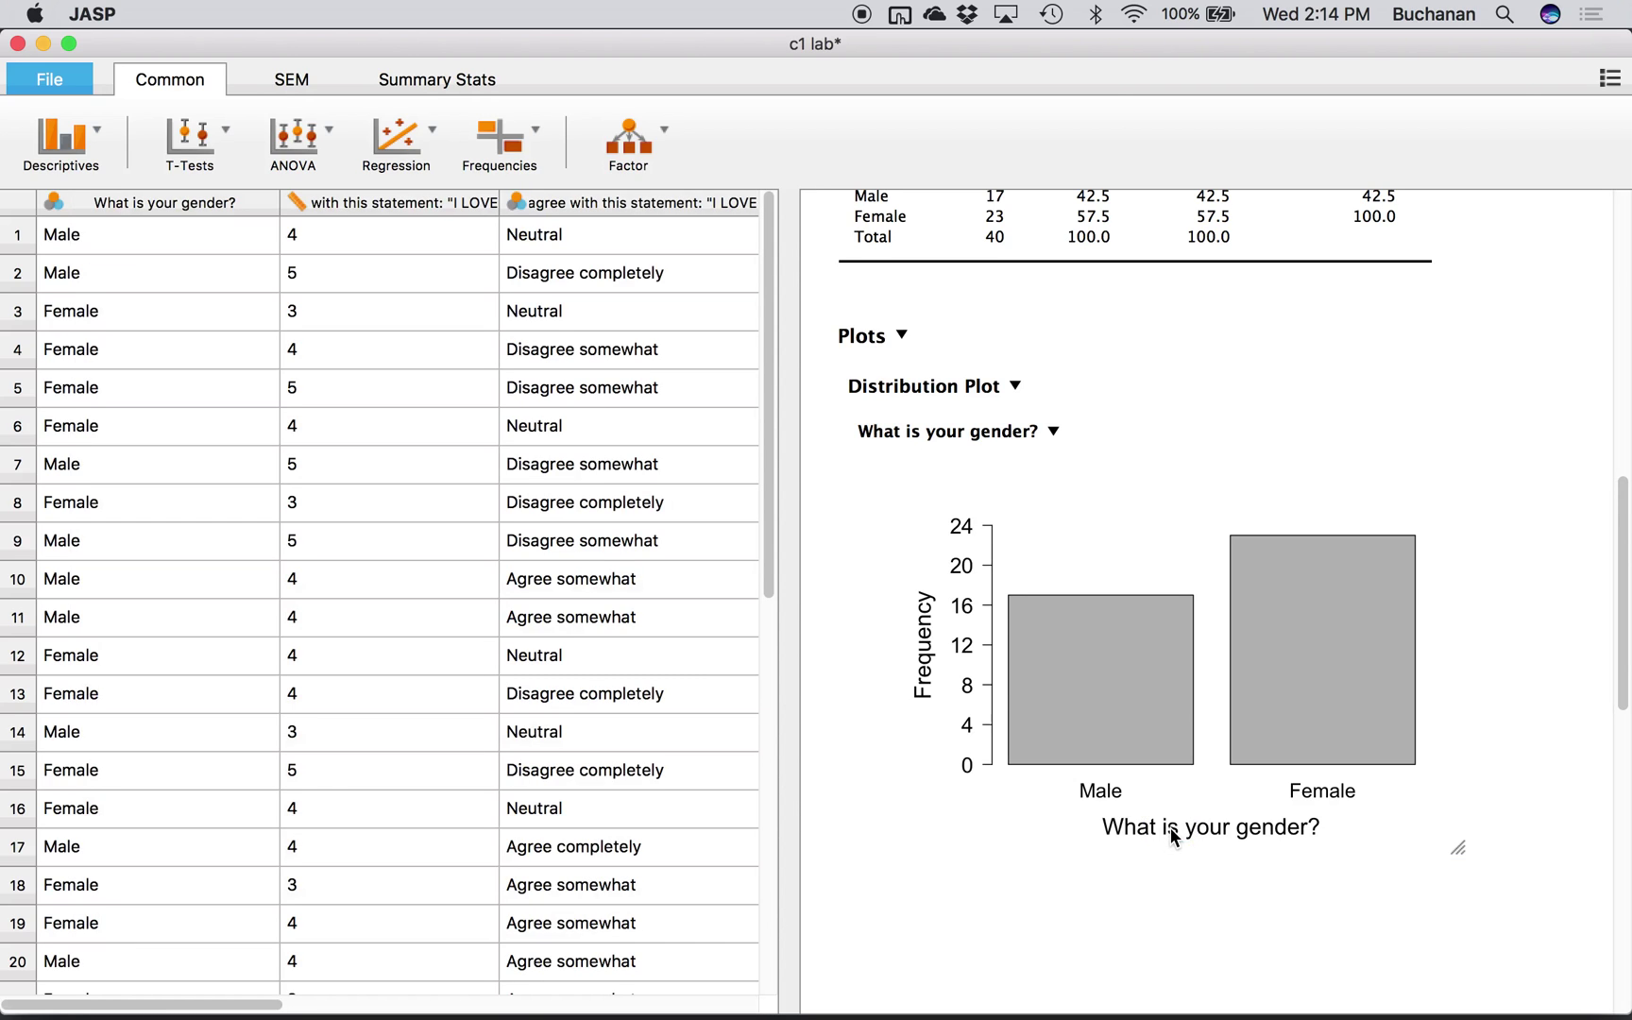
{"action": "left_click", "coordinate": [1054, 432]}
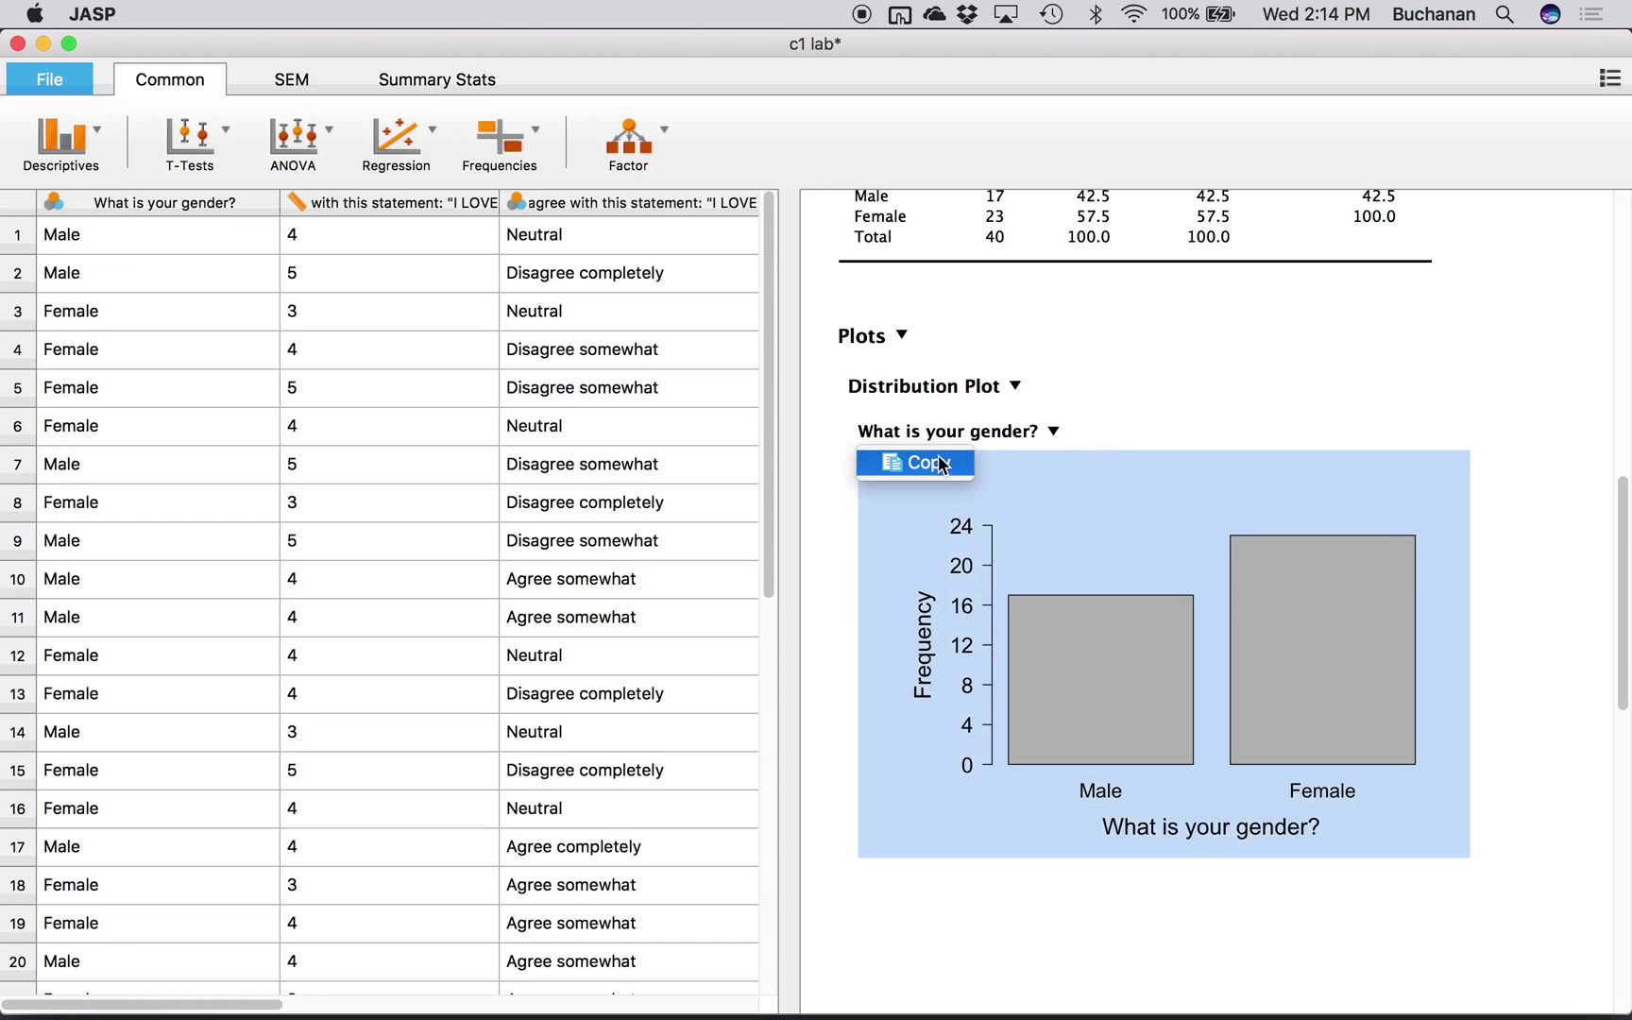
{"action": "left_click", "coordinate": [1015, 391]}
{"action": "left_click", "coordinate": [1016, 389]}
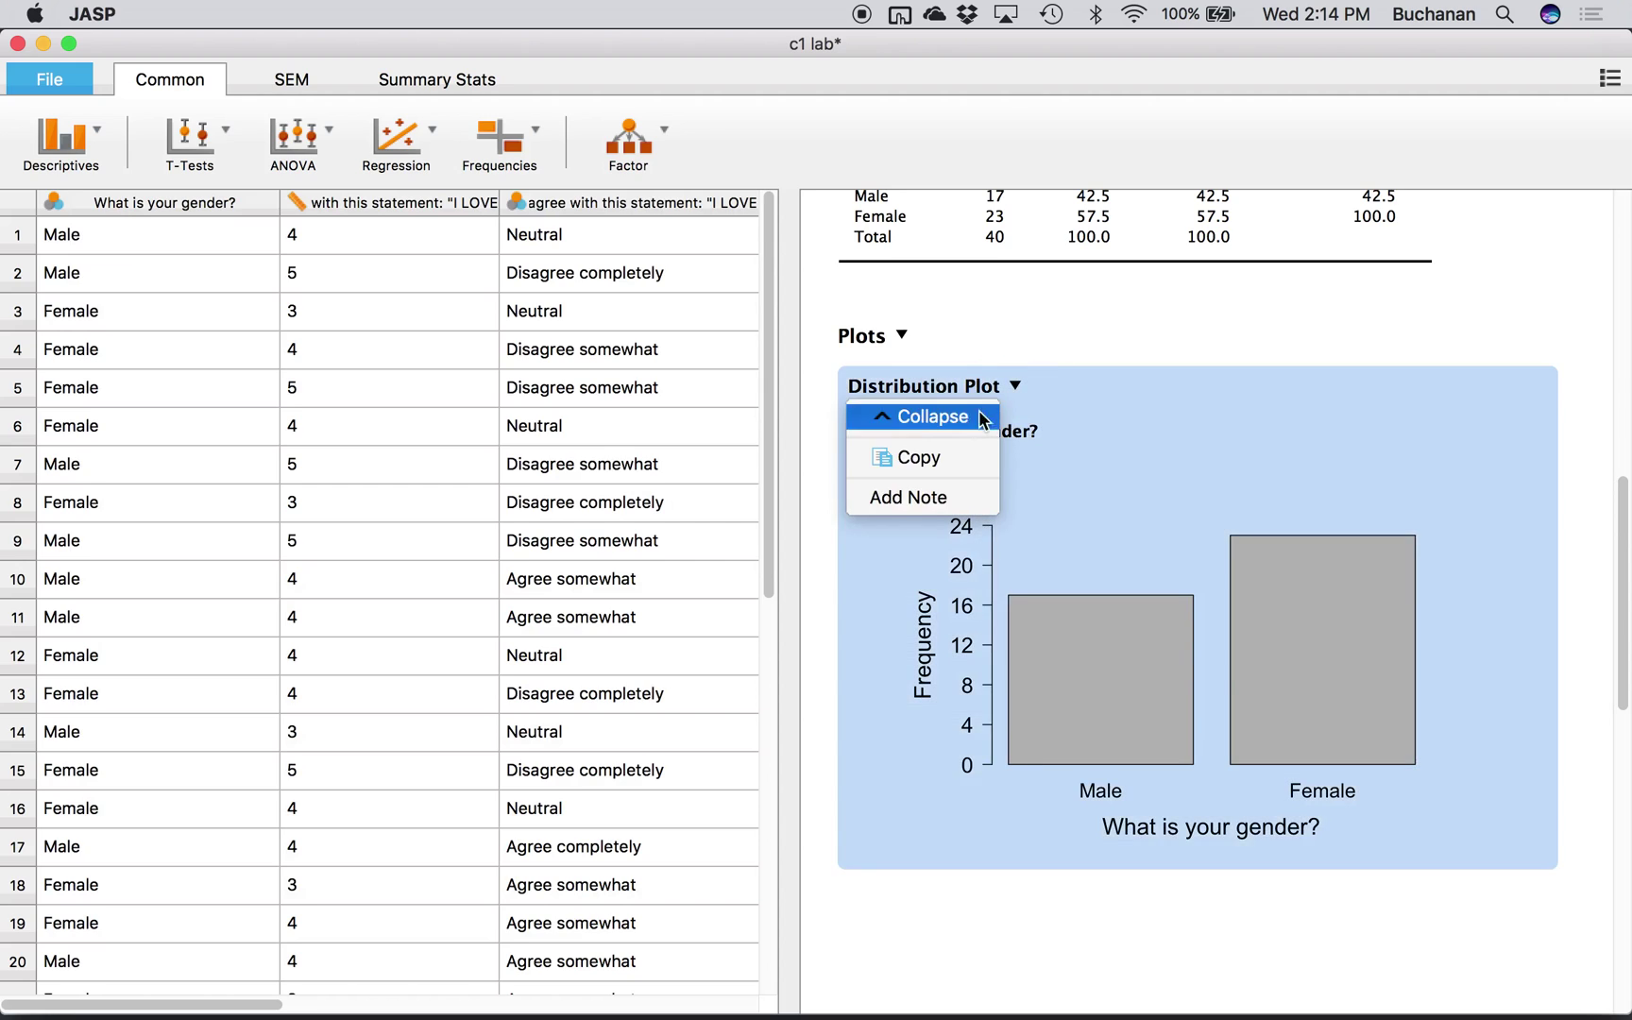
{"action": "left_click", "coordinate": [938, 496]}
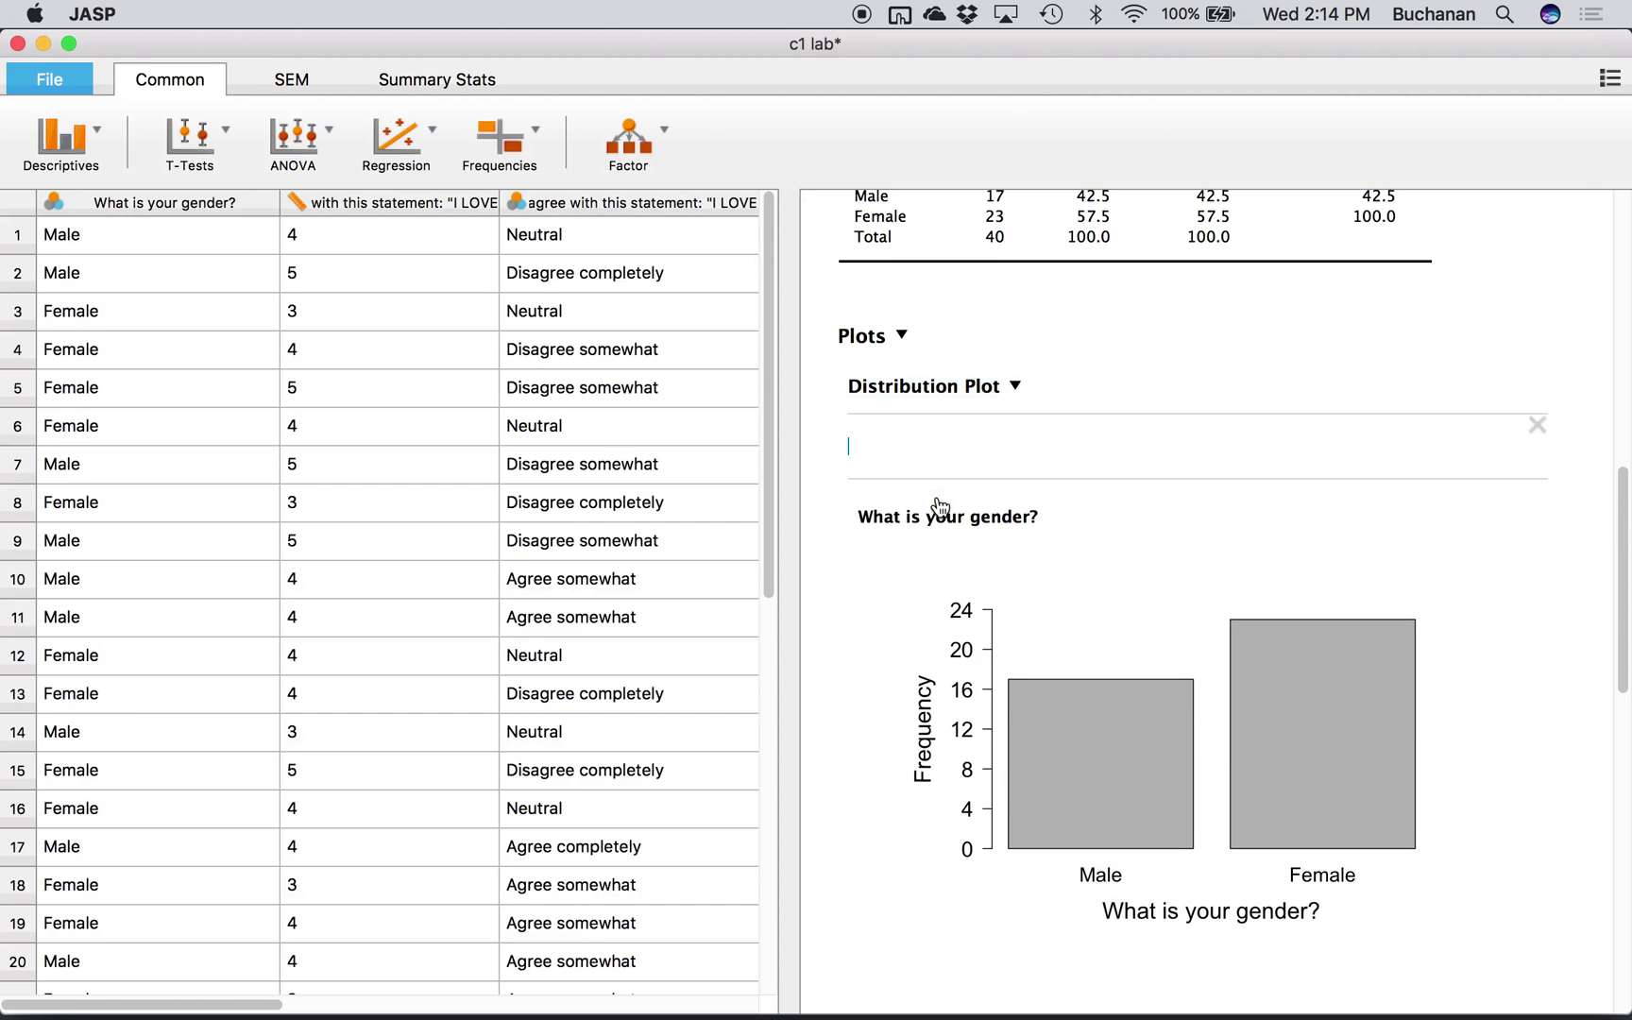
{"action": "type", "text": "This is "}
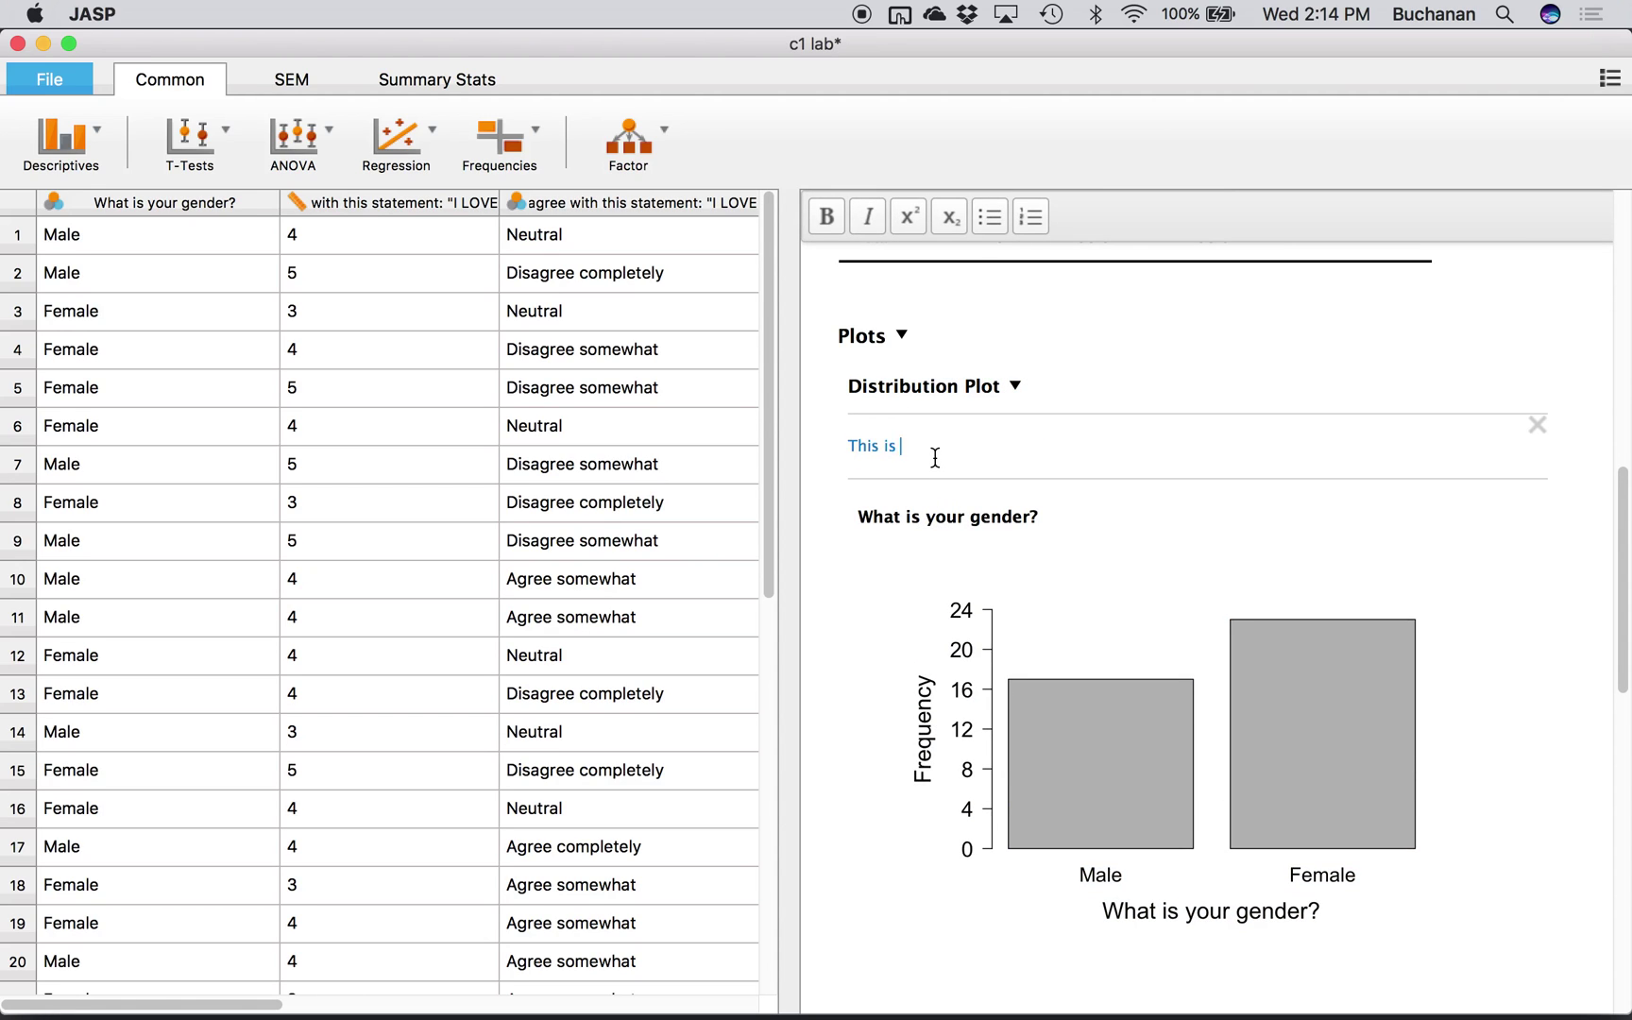
{"action": "type", "text": "a plot."}
{"action": "left_click", "coordinate": [994, 545]}
Reopen the Descriptives analysis settings and start adding boxplots.
{"action": "left_click", "coordinate": [1052, 516]}
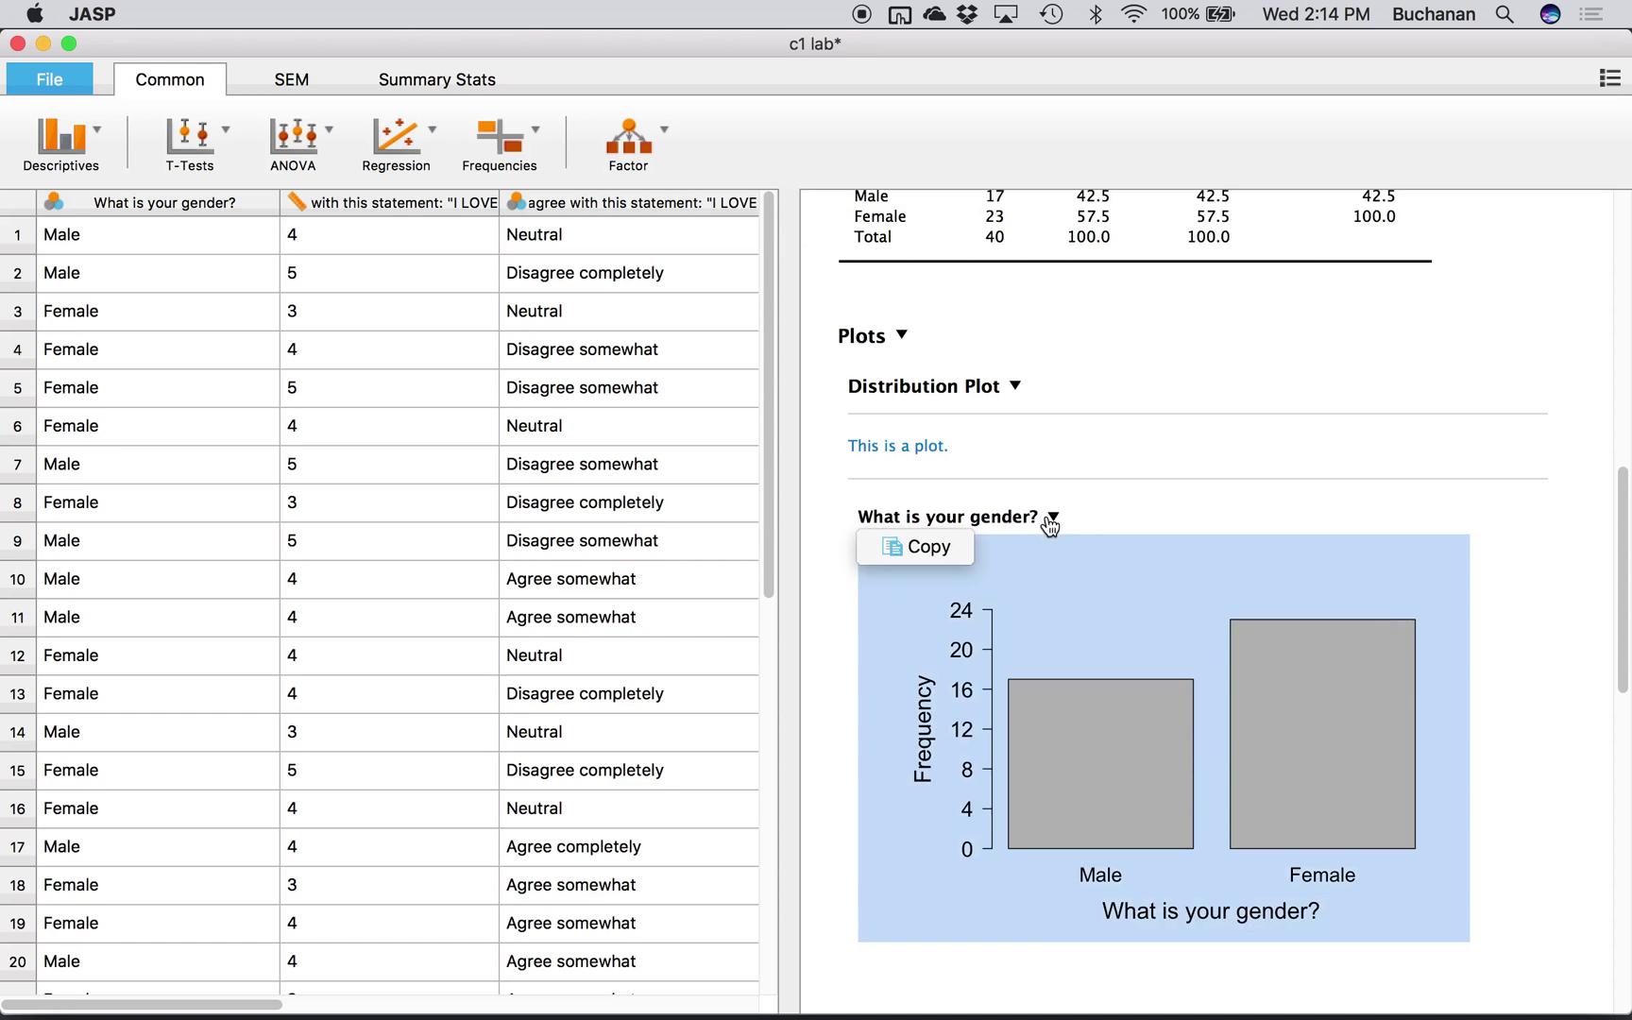
{"action": "left_click", "coordinate": [983, 527]}
{"action": "left_click", "coordinate": [1012, 645]}
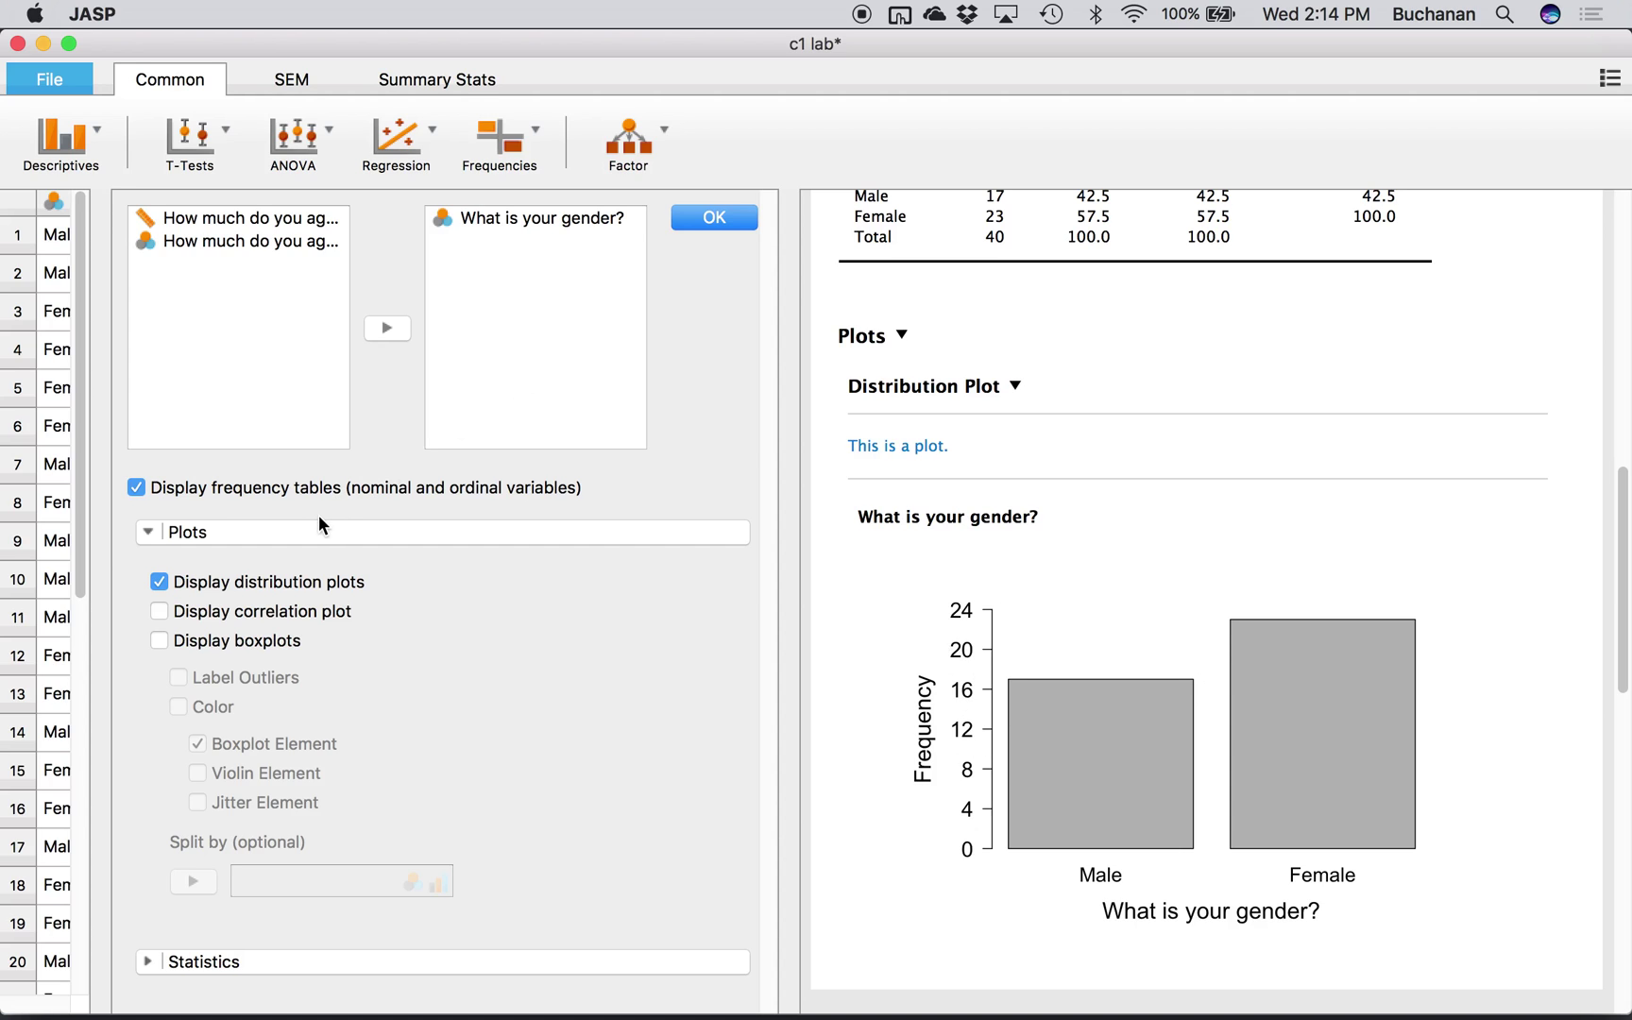
{"action": "left_click", "coordinate": [158, 642]}
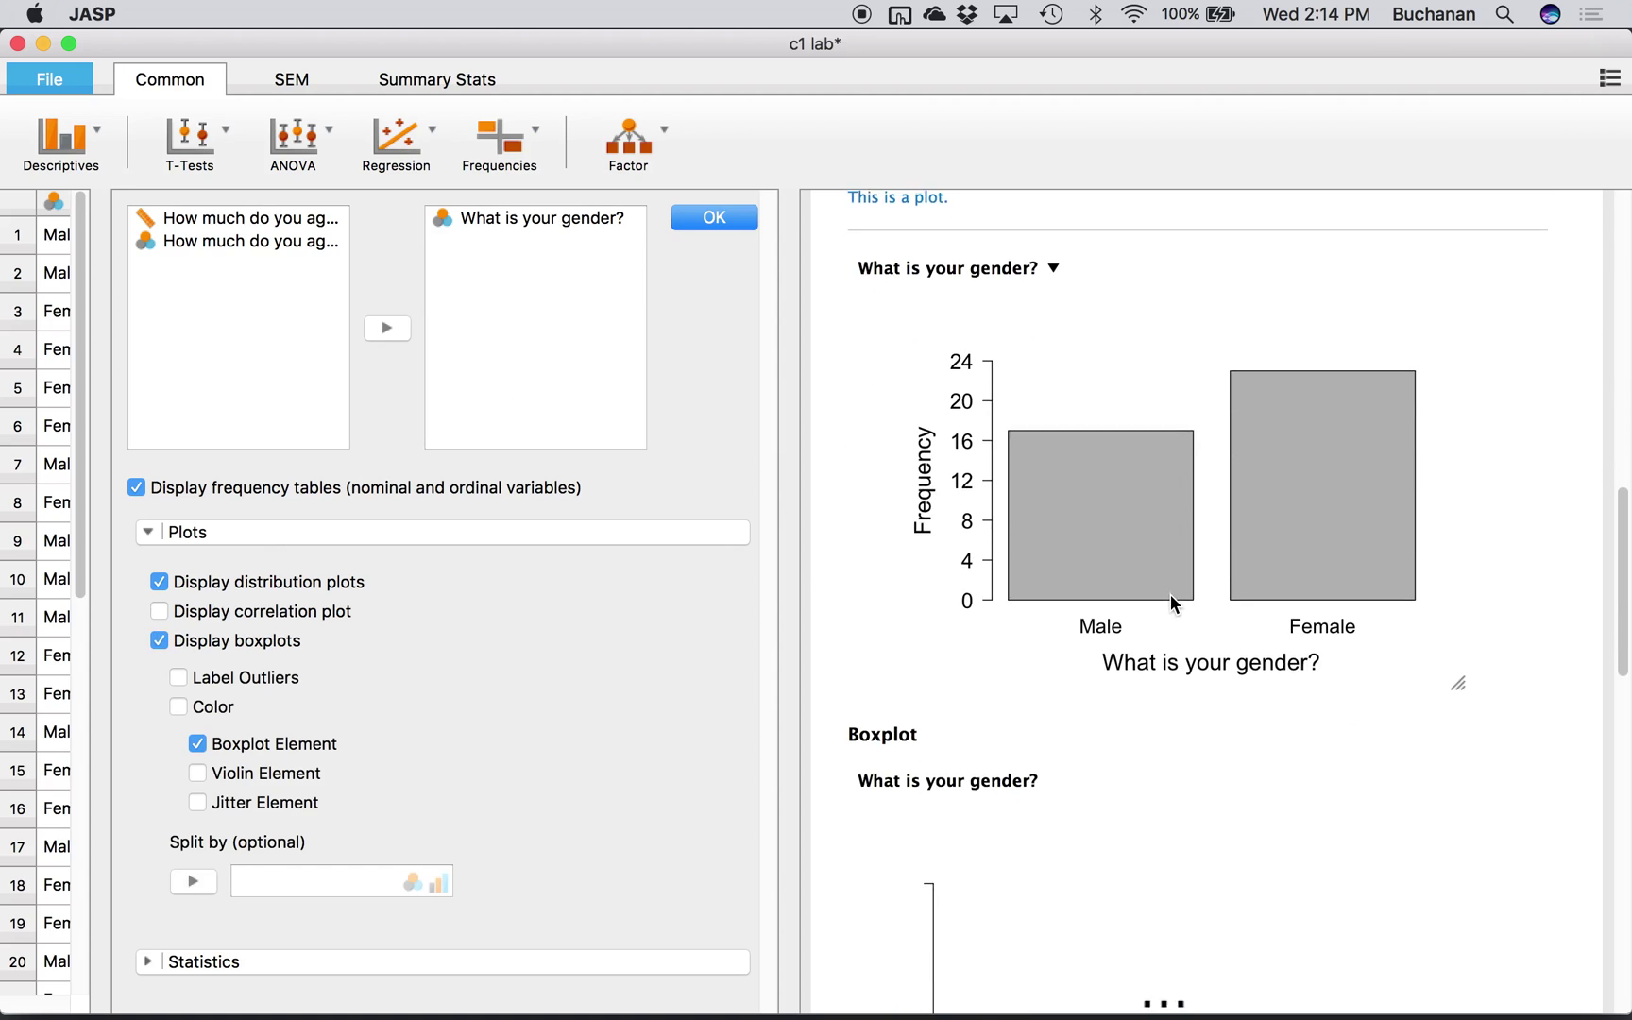
Swap gender for the chocolate ice cream rating (mean 4.150, SD 0.6998) and review its plots.
{"action": "left_click", "coordinate": [509, 220]}
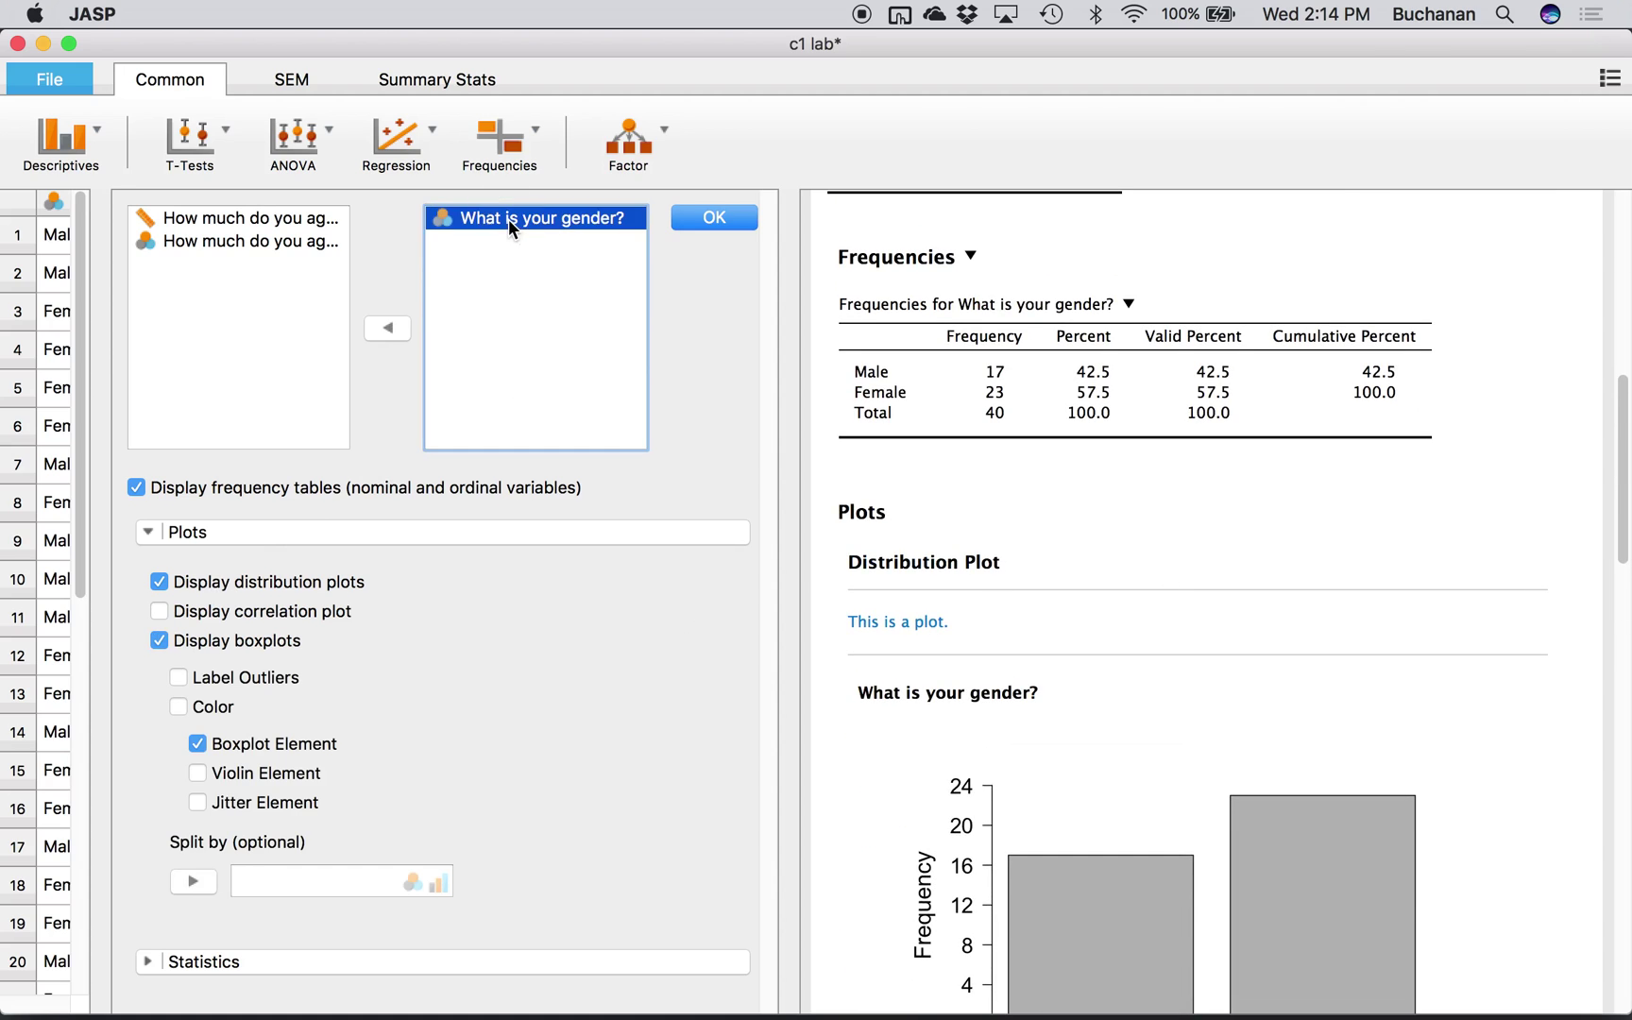
{"action": "left_click", "coordinate": [388, 327]}
{"action": "left_click", "coordinate": [322, 241]}
{"action": "left_click", "coordinate": [393, 331]}
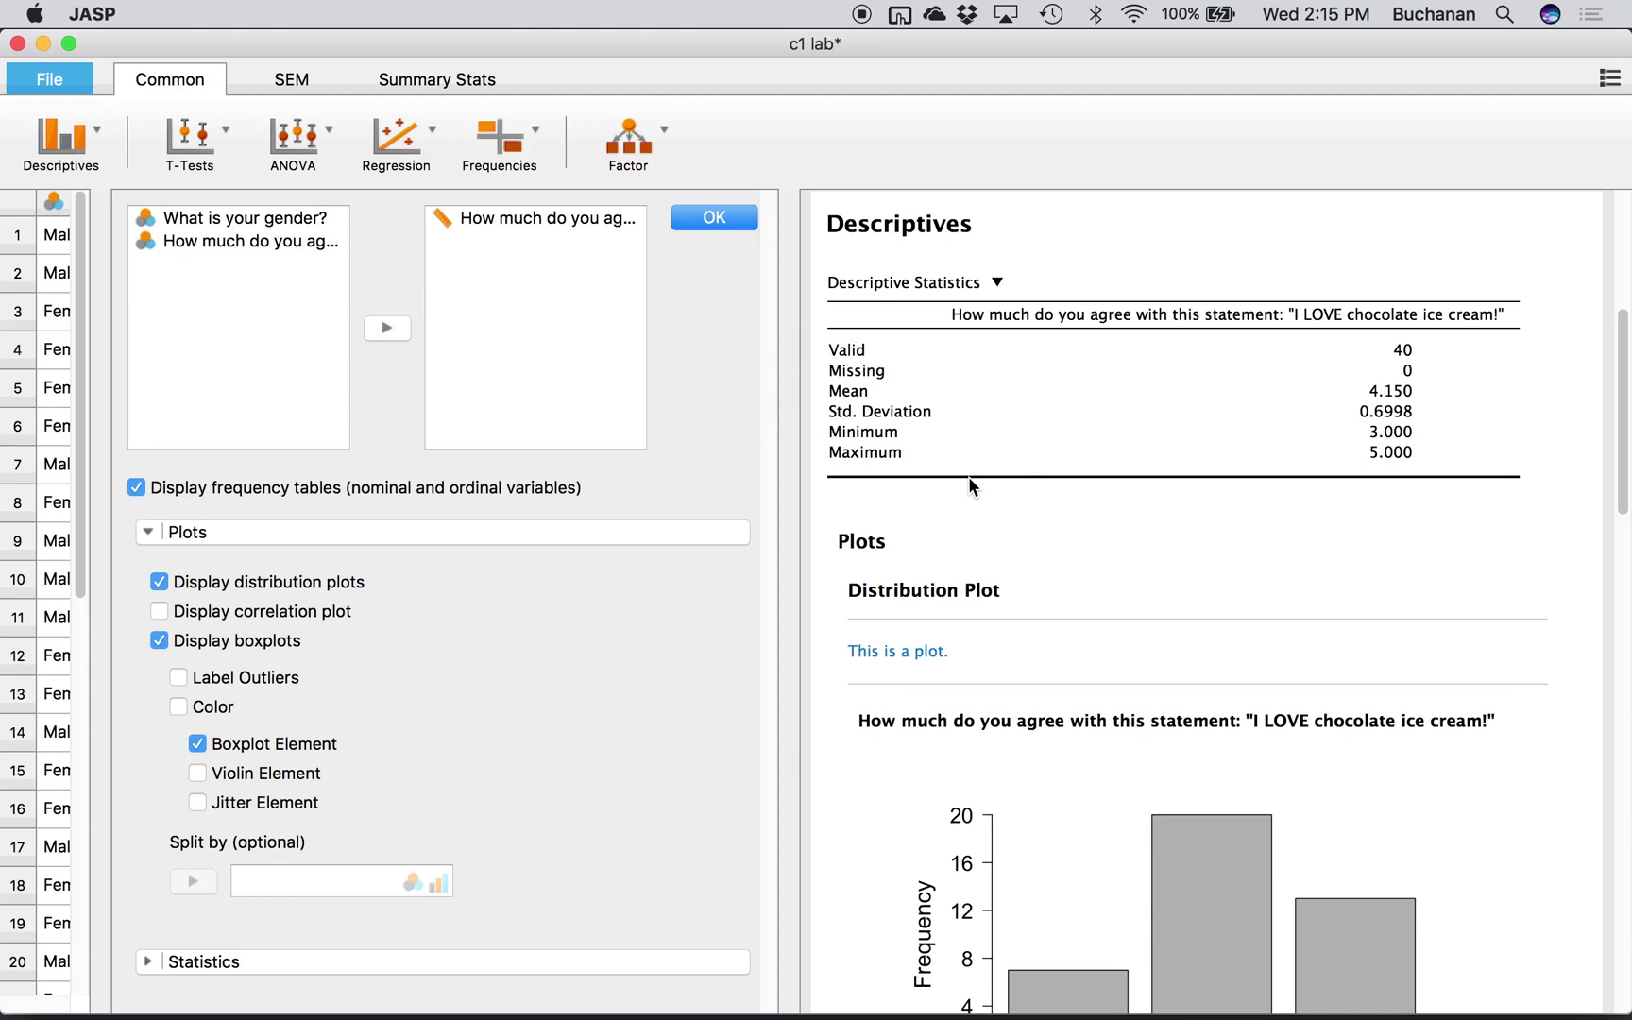
{"action": "scroll", "coordinate": [1283, 384], "scroll_direction": "down", "scroll_amount": 1}
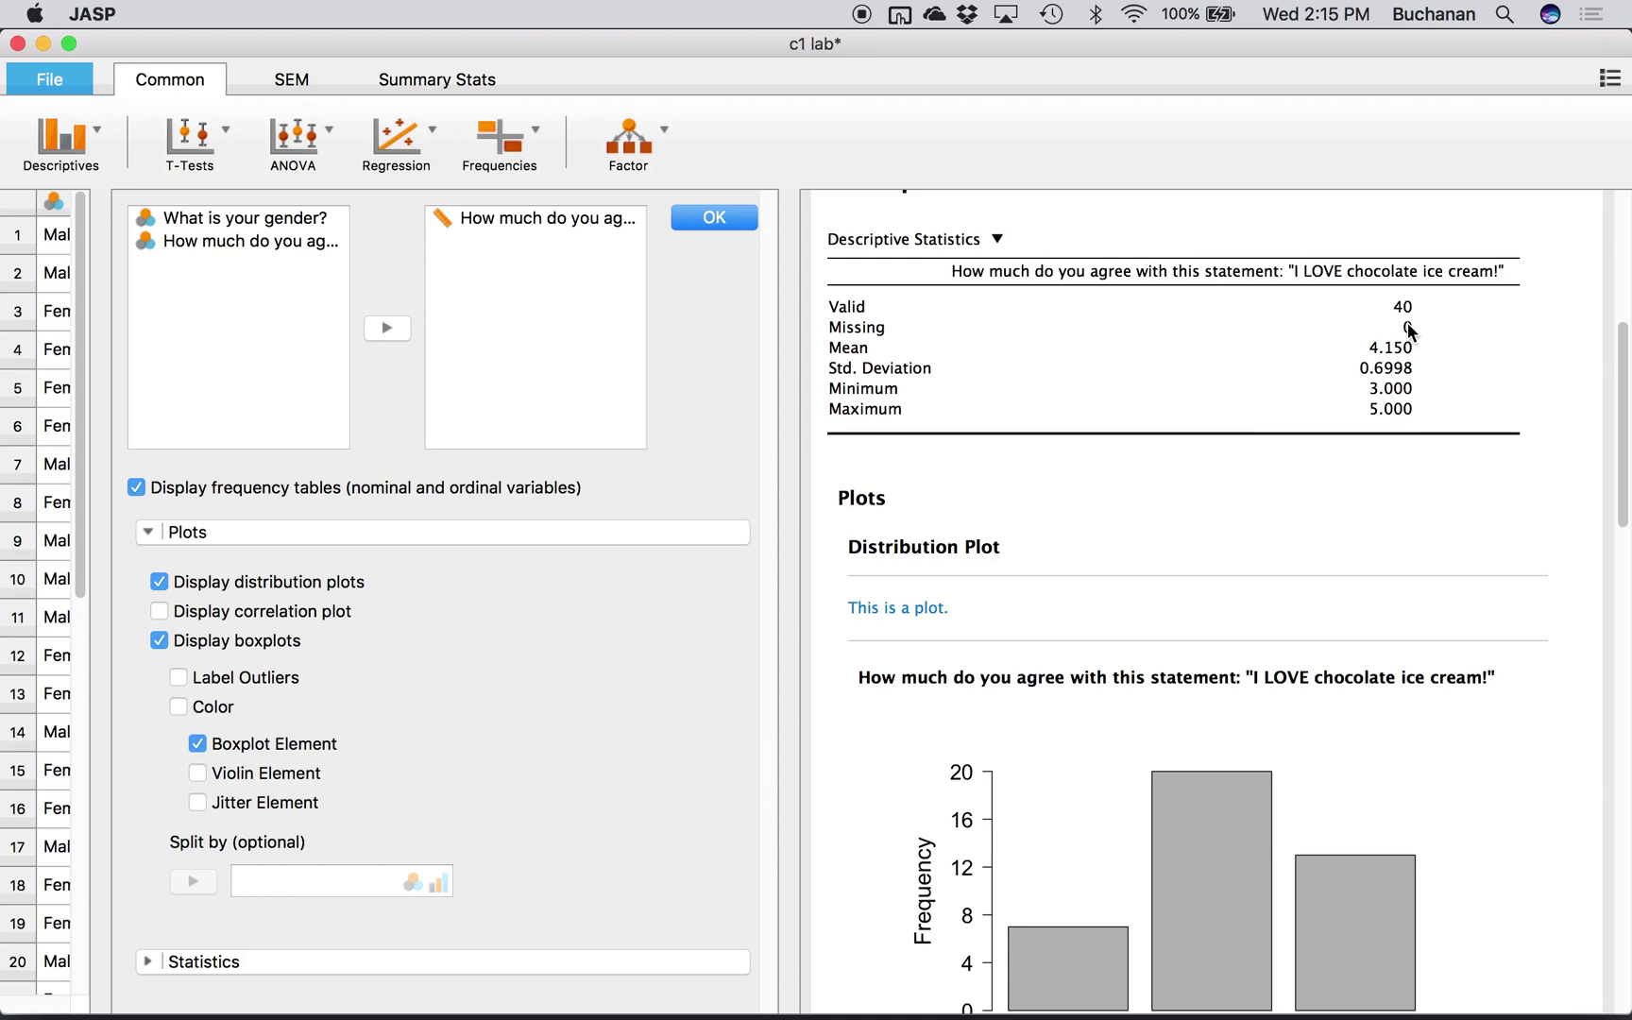
{"action": "scroll", "coordinate": [1049, 624], "scroll_direction": "down", "scroll_amount": 5}
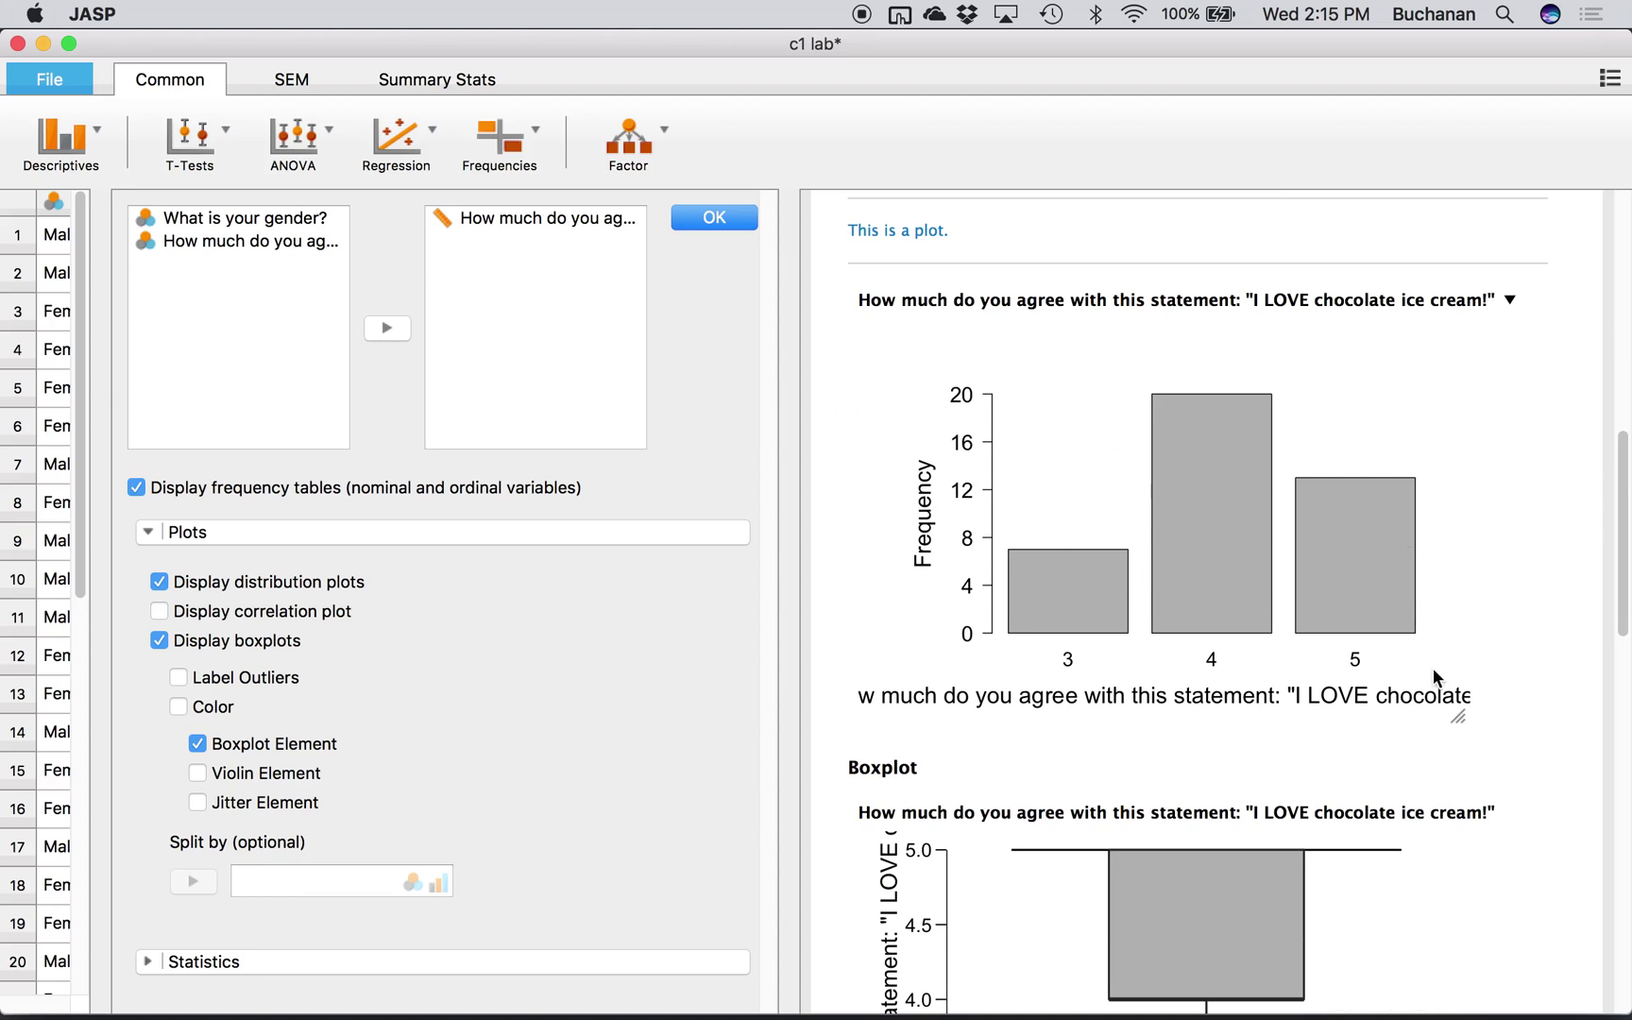
{"action": "scroll", "coordinate": [1424, 612], "scroll_direction": "down", "scroll_amount": 5}
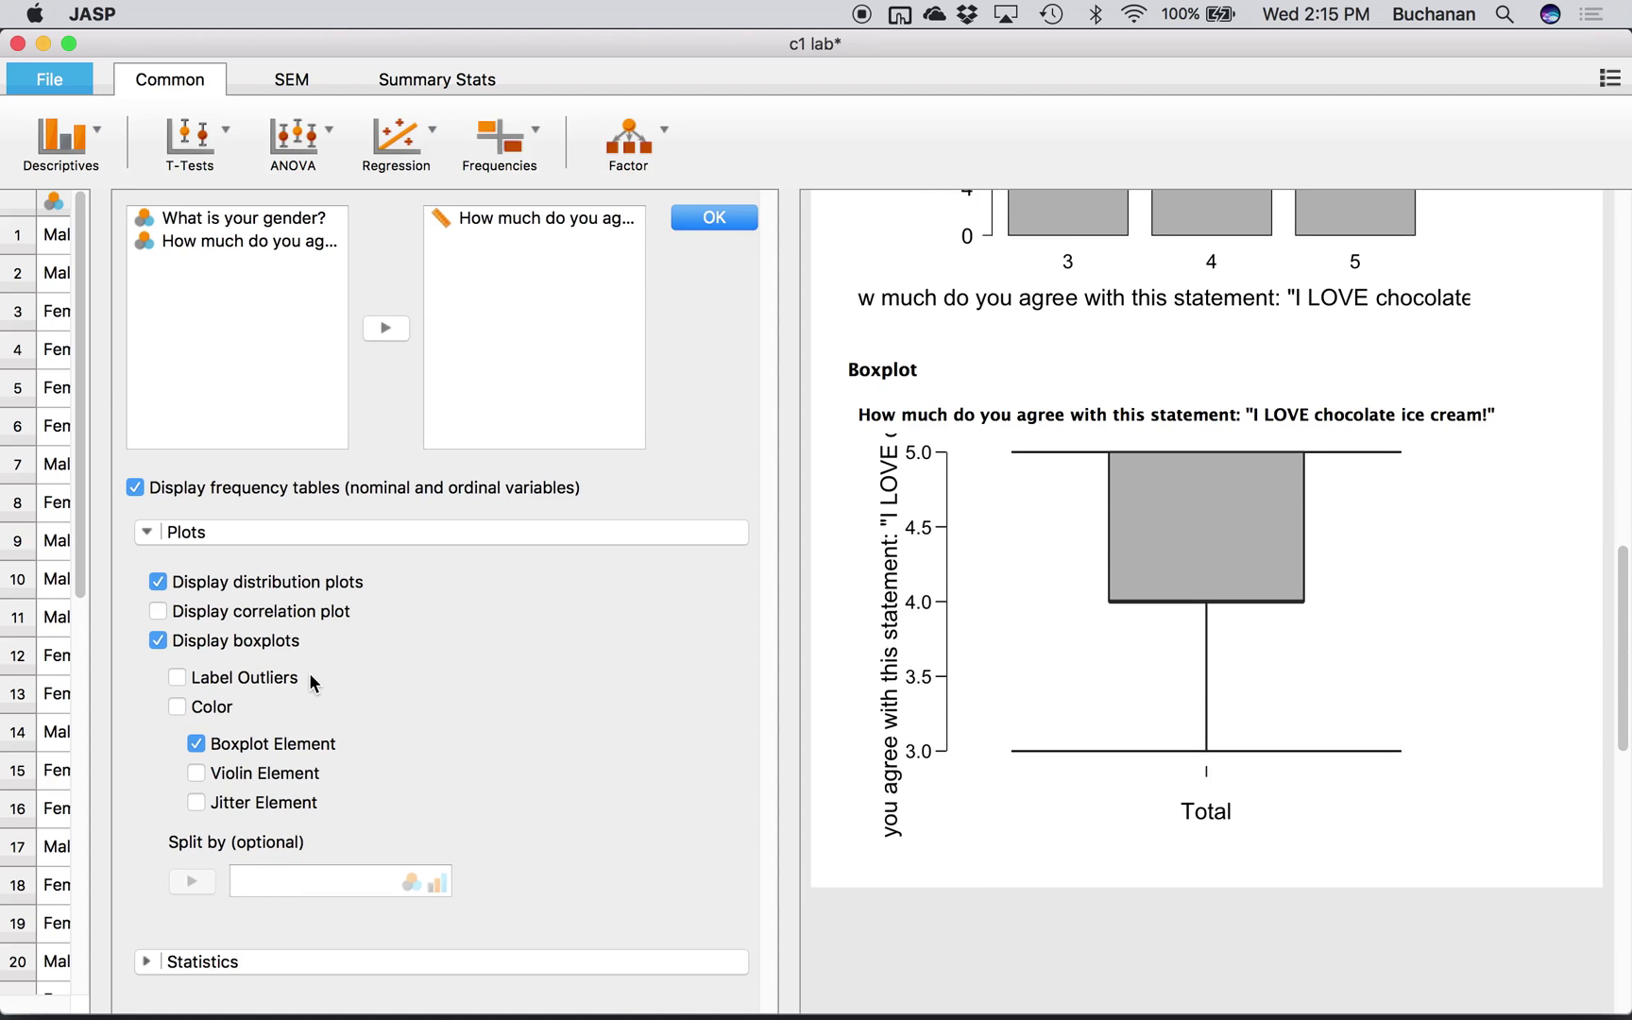
Expand Statistics and remove Minimum and Maximum from the rating table.
{"action": "left_click", "coordinate": [147, 961]}
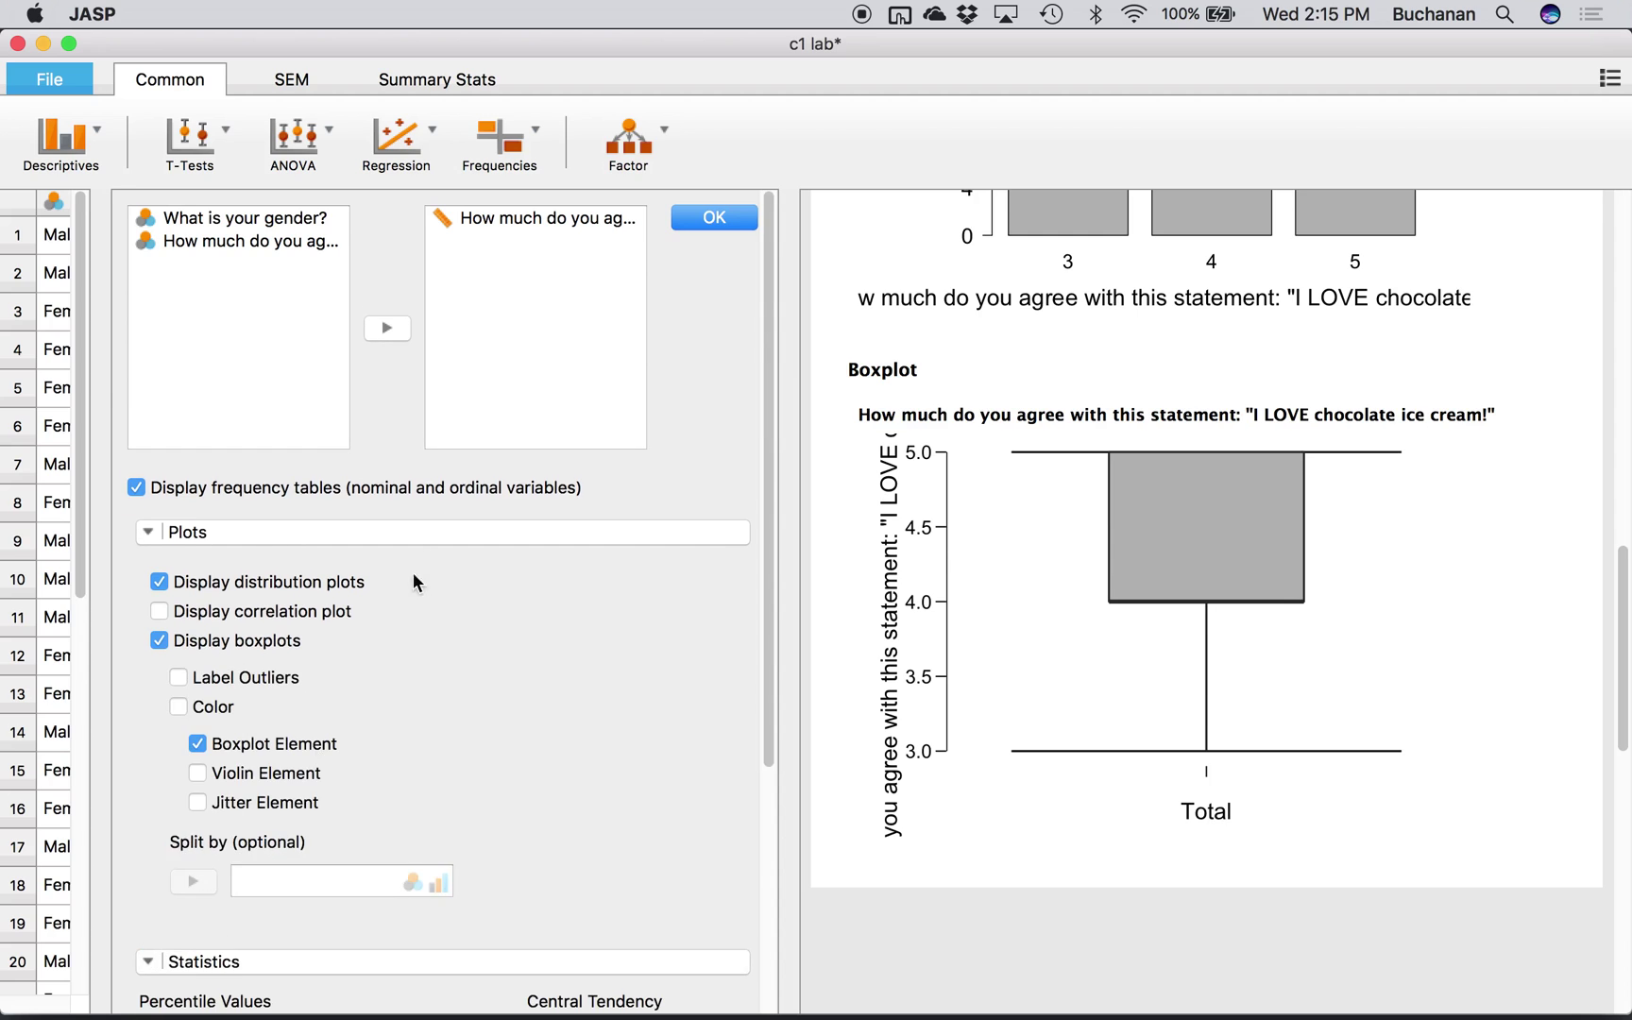
{"action": "scroll", "coordinate": [413, 572], "scroll_direction": "down", "scroll_amount": 5}
{"action": "left_click", "coordinate": [394, 544]}
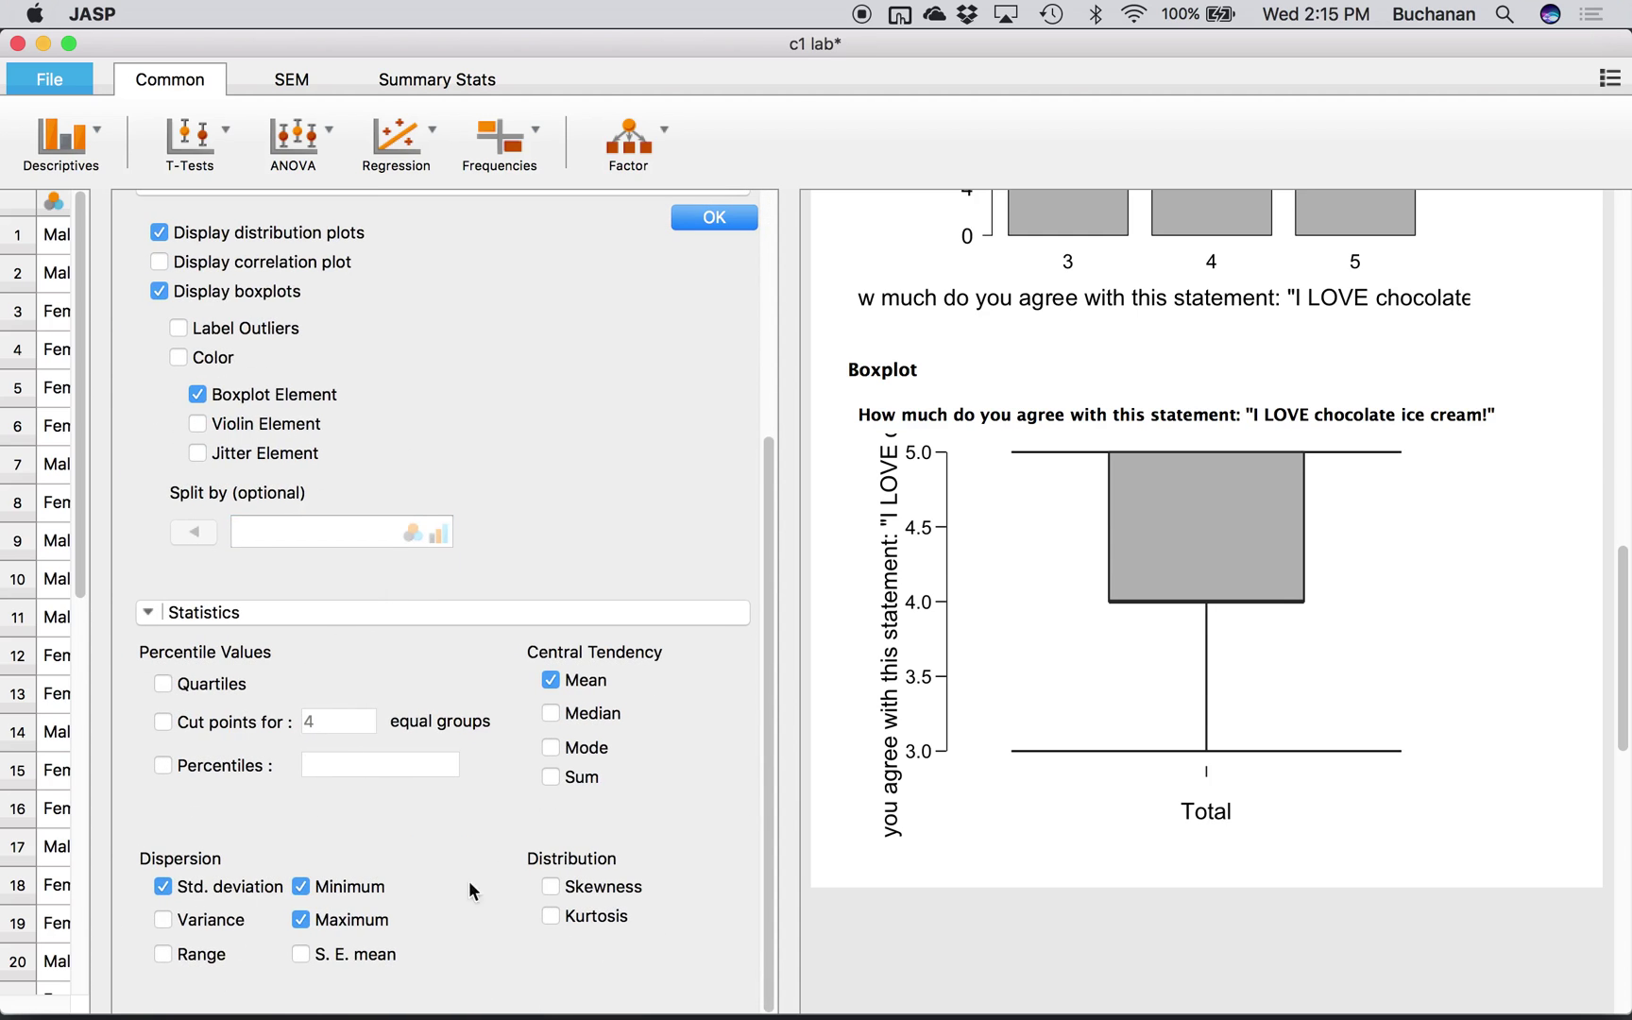
{"action": "scroll", "coordinate": [1021, 586], "scroll_direction": "up", "scroll_amount": 5}
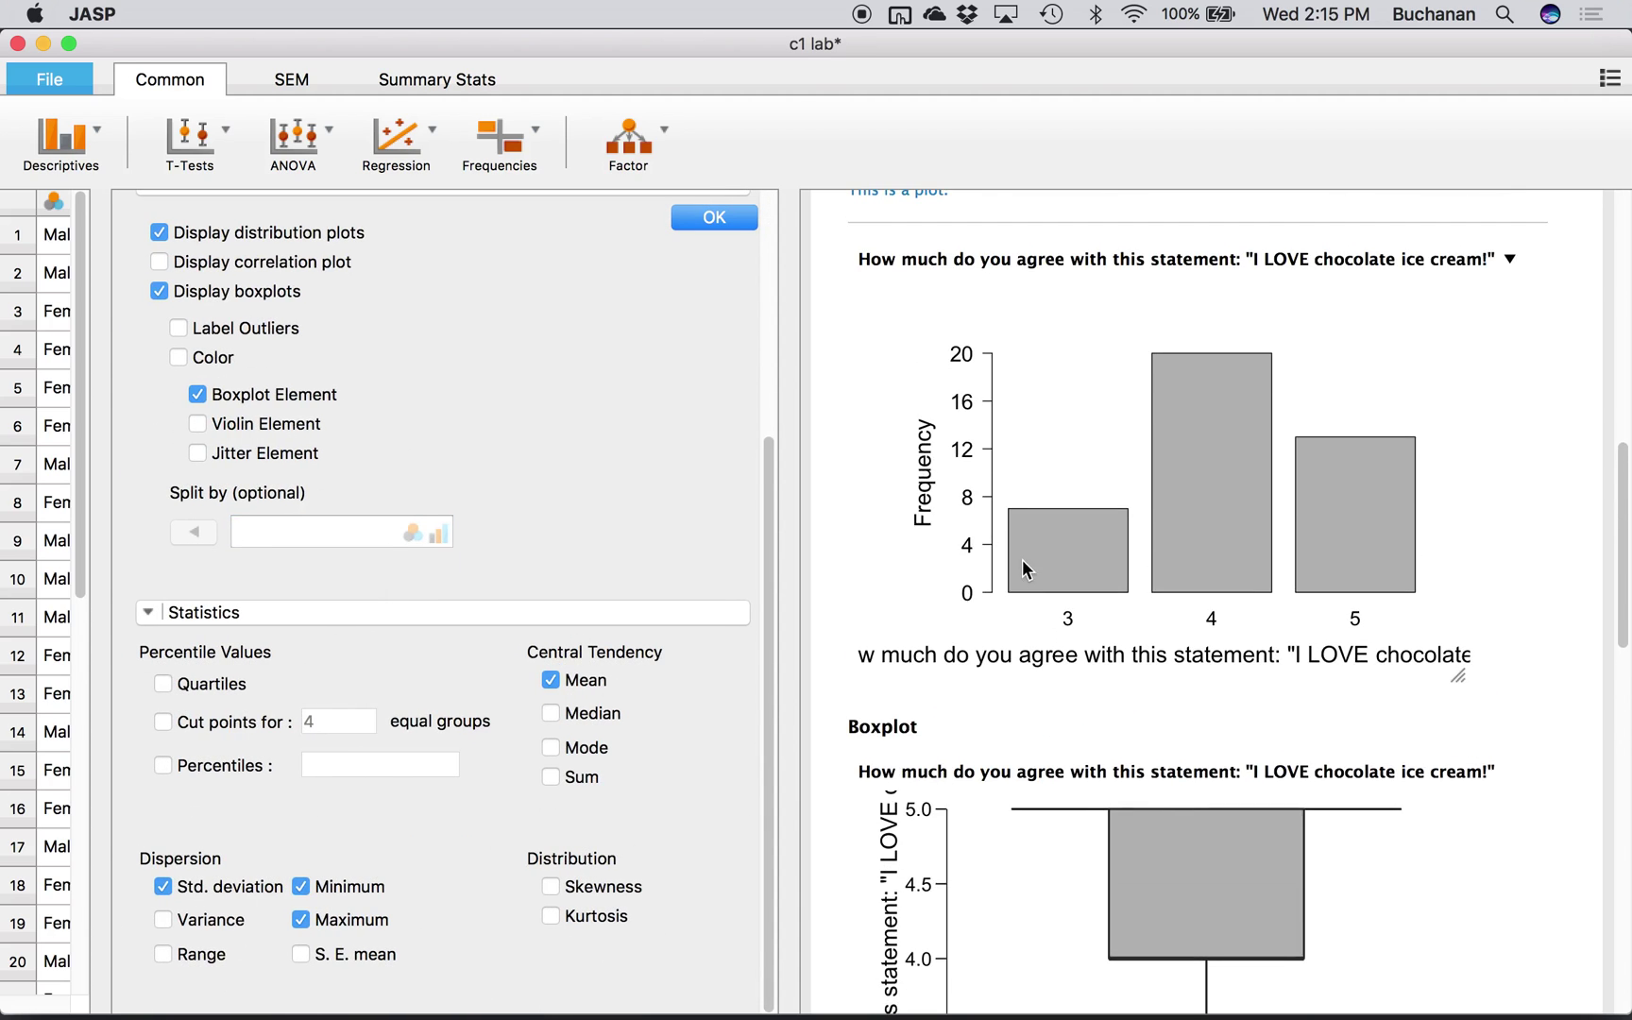
{"action": "scroll", "coordinate": [1022, 564], "scroll_direction": "up", "scroll_amount": 8}
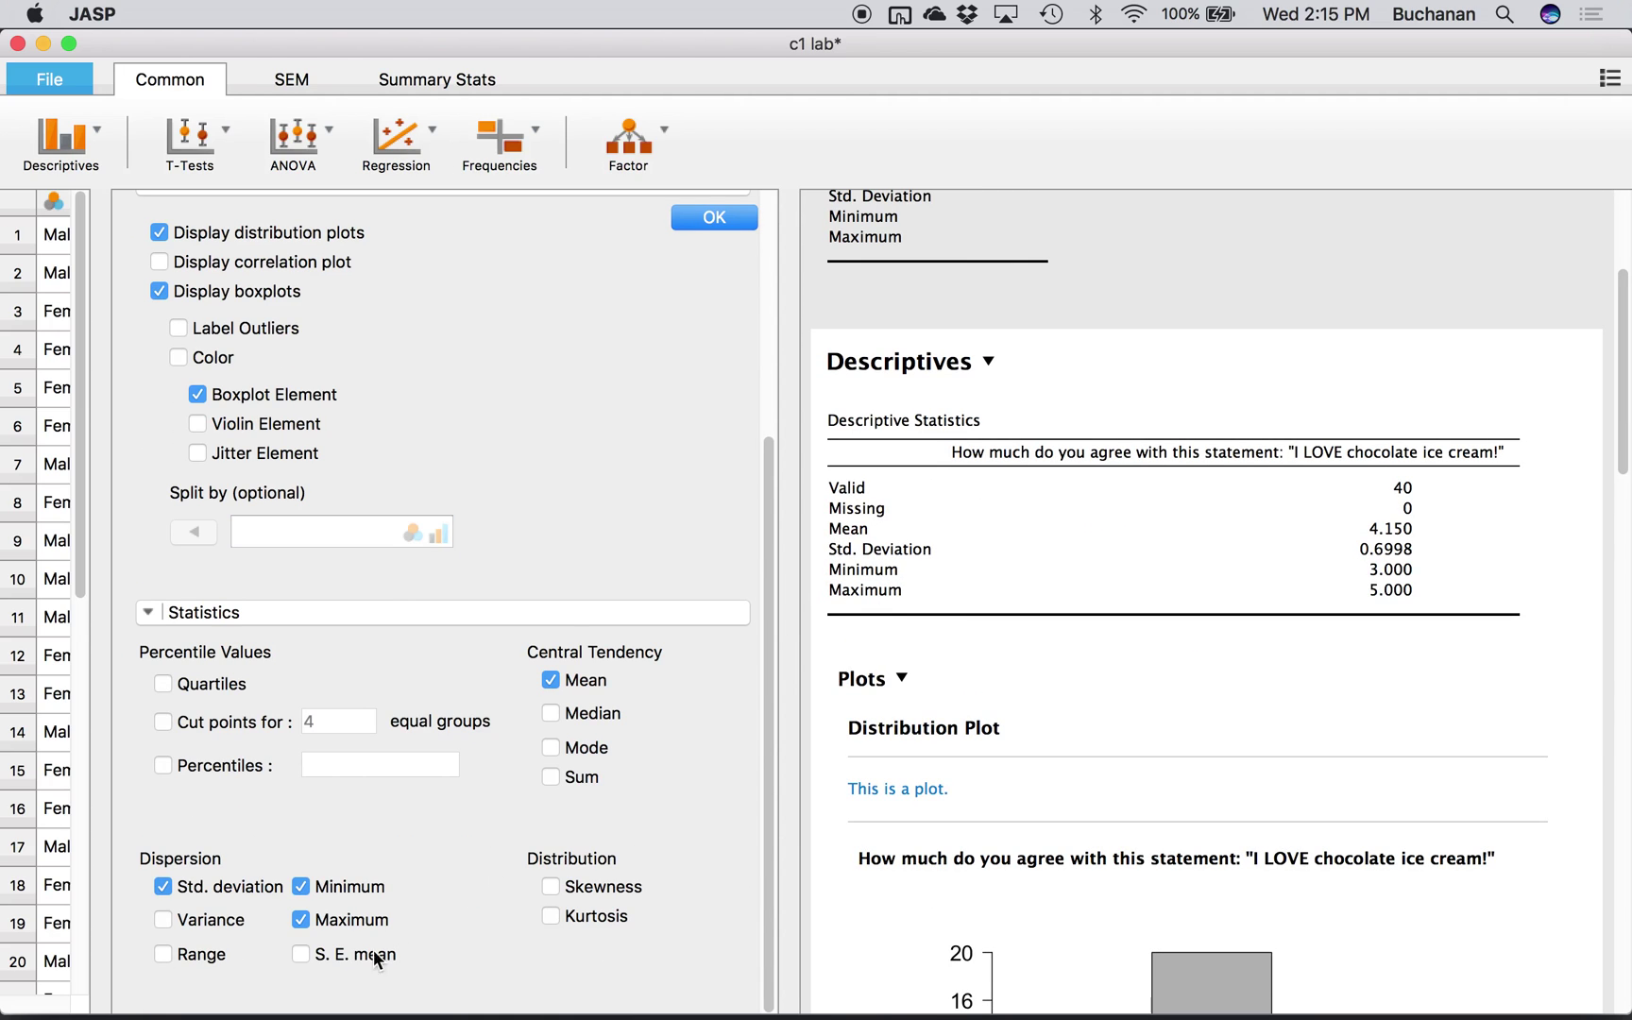
{"action": "left_click", "coordinate": [301, 919]}
{"action": "left_click", "coordinate": [301, 887]}
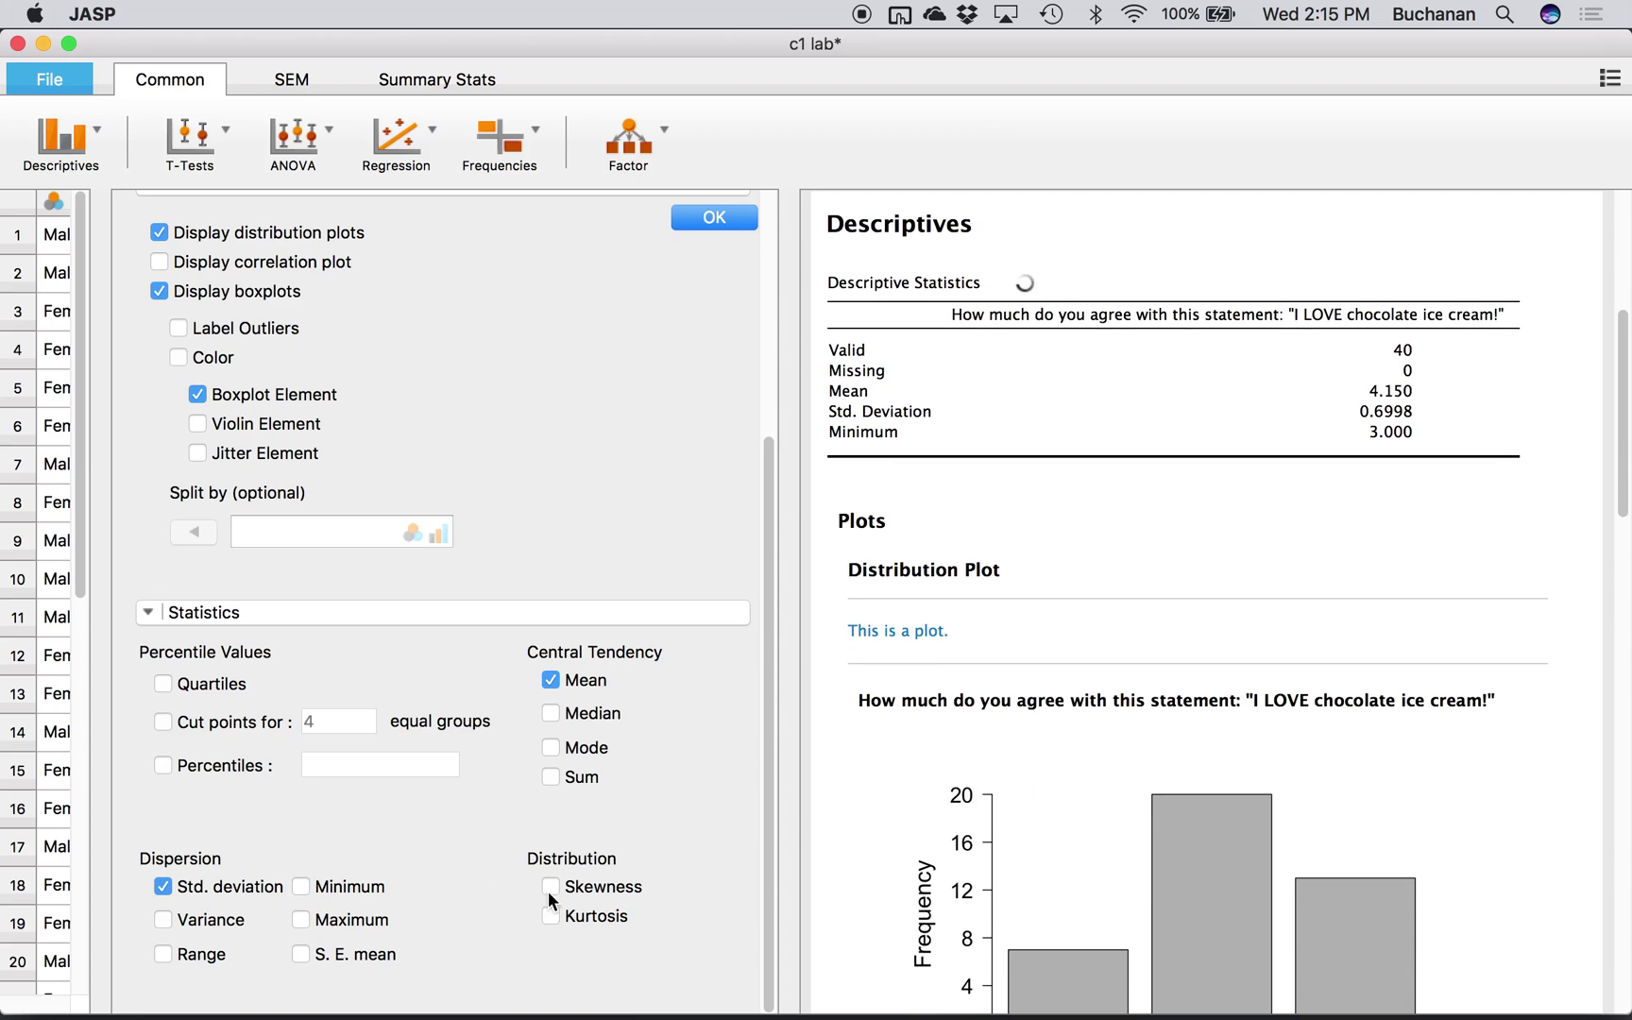
Add S.E. mean (0.1107), skewness (−0.2150) and kurtosis (−0.8712) to the table.
{"action": "left_click", "coordinate": [301, 954]}
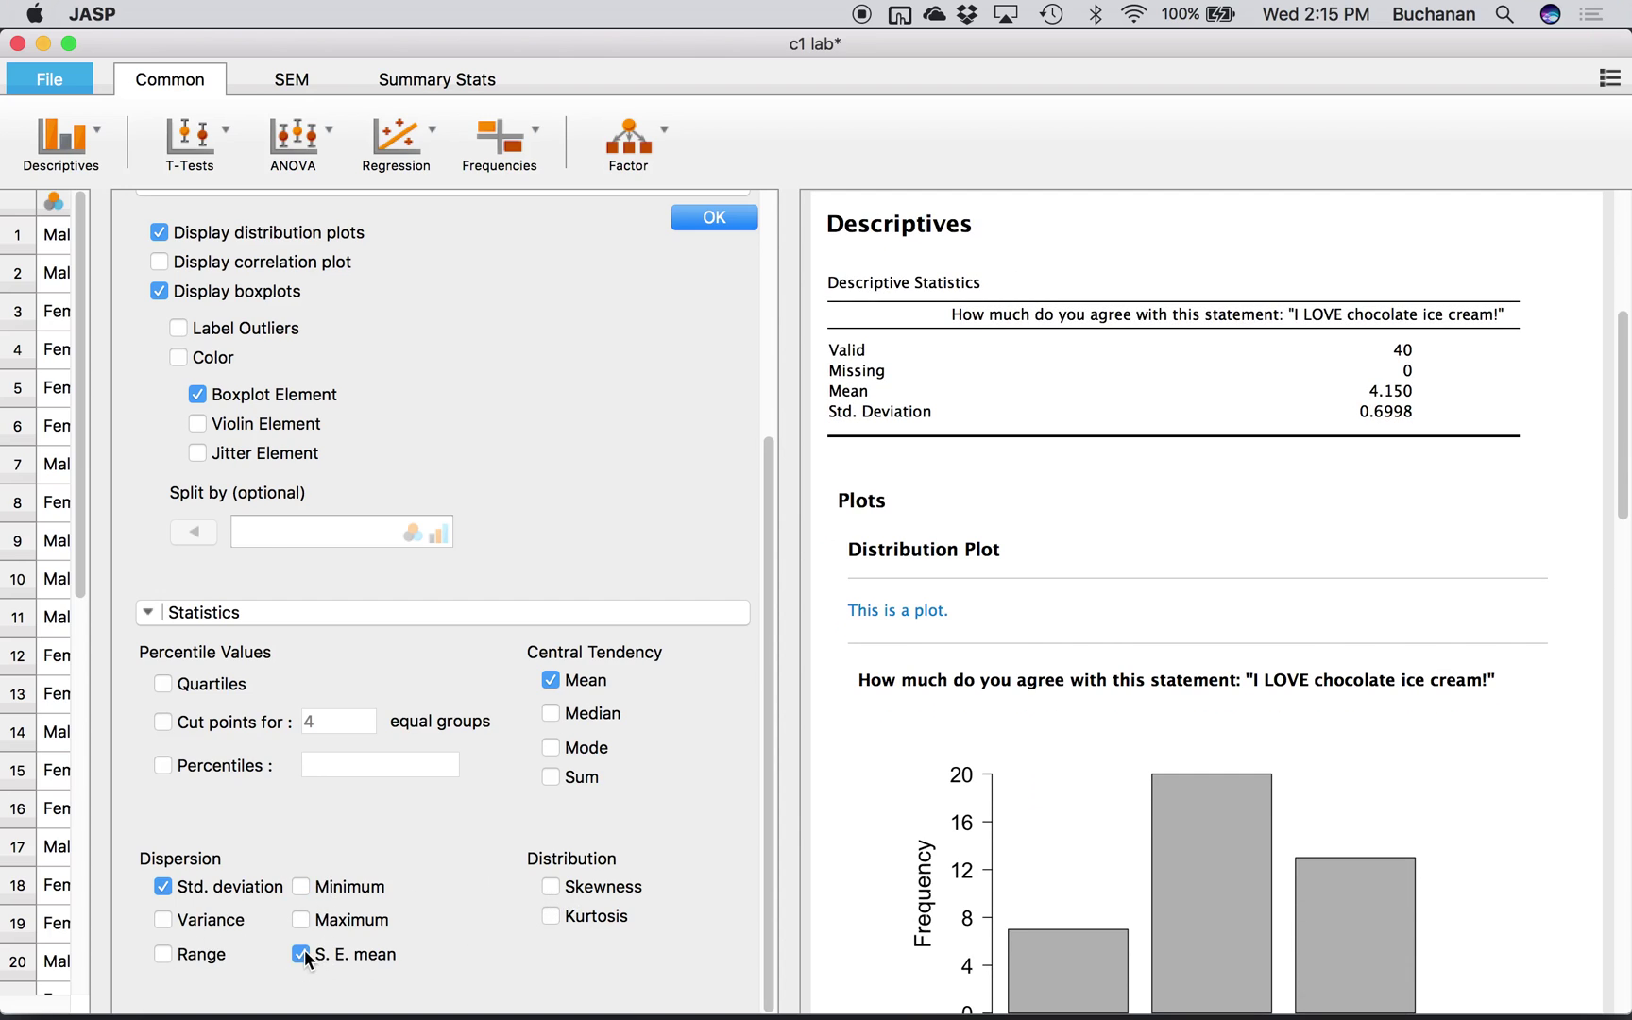
{"action": "left_click", "coordinate": [546, 889]}
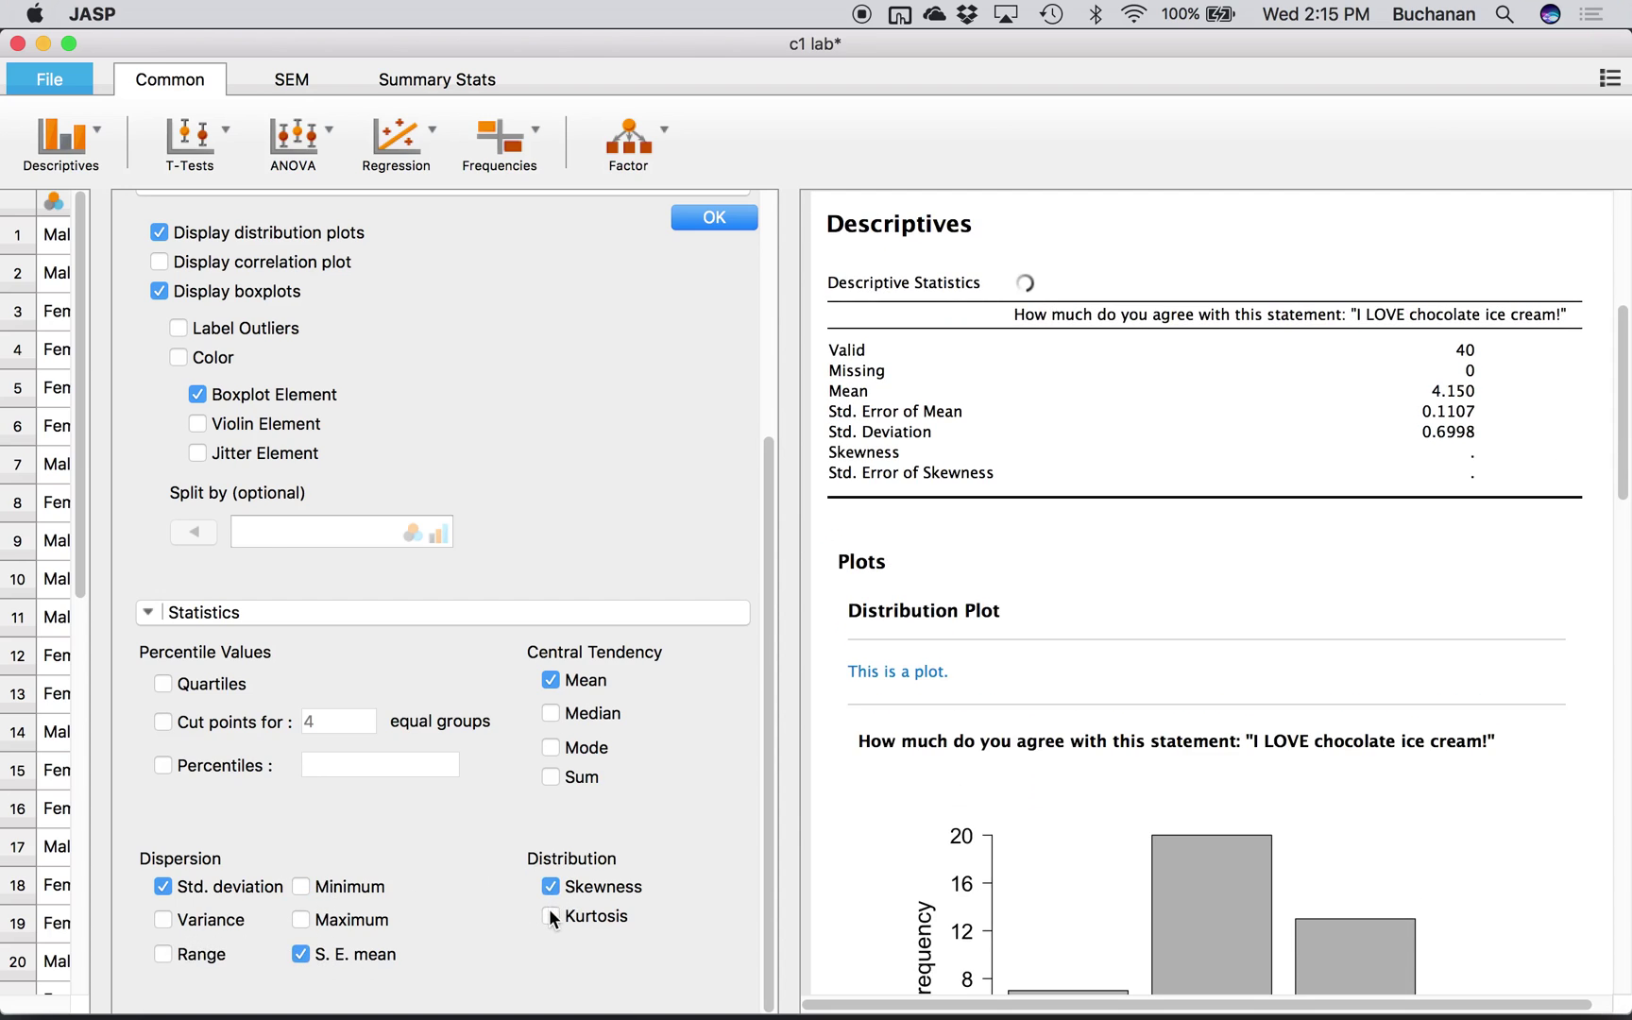
{"action": "left_click", "coordinate": [565, 908]}
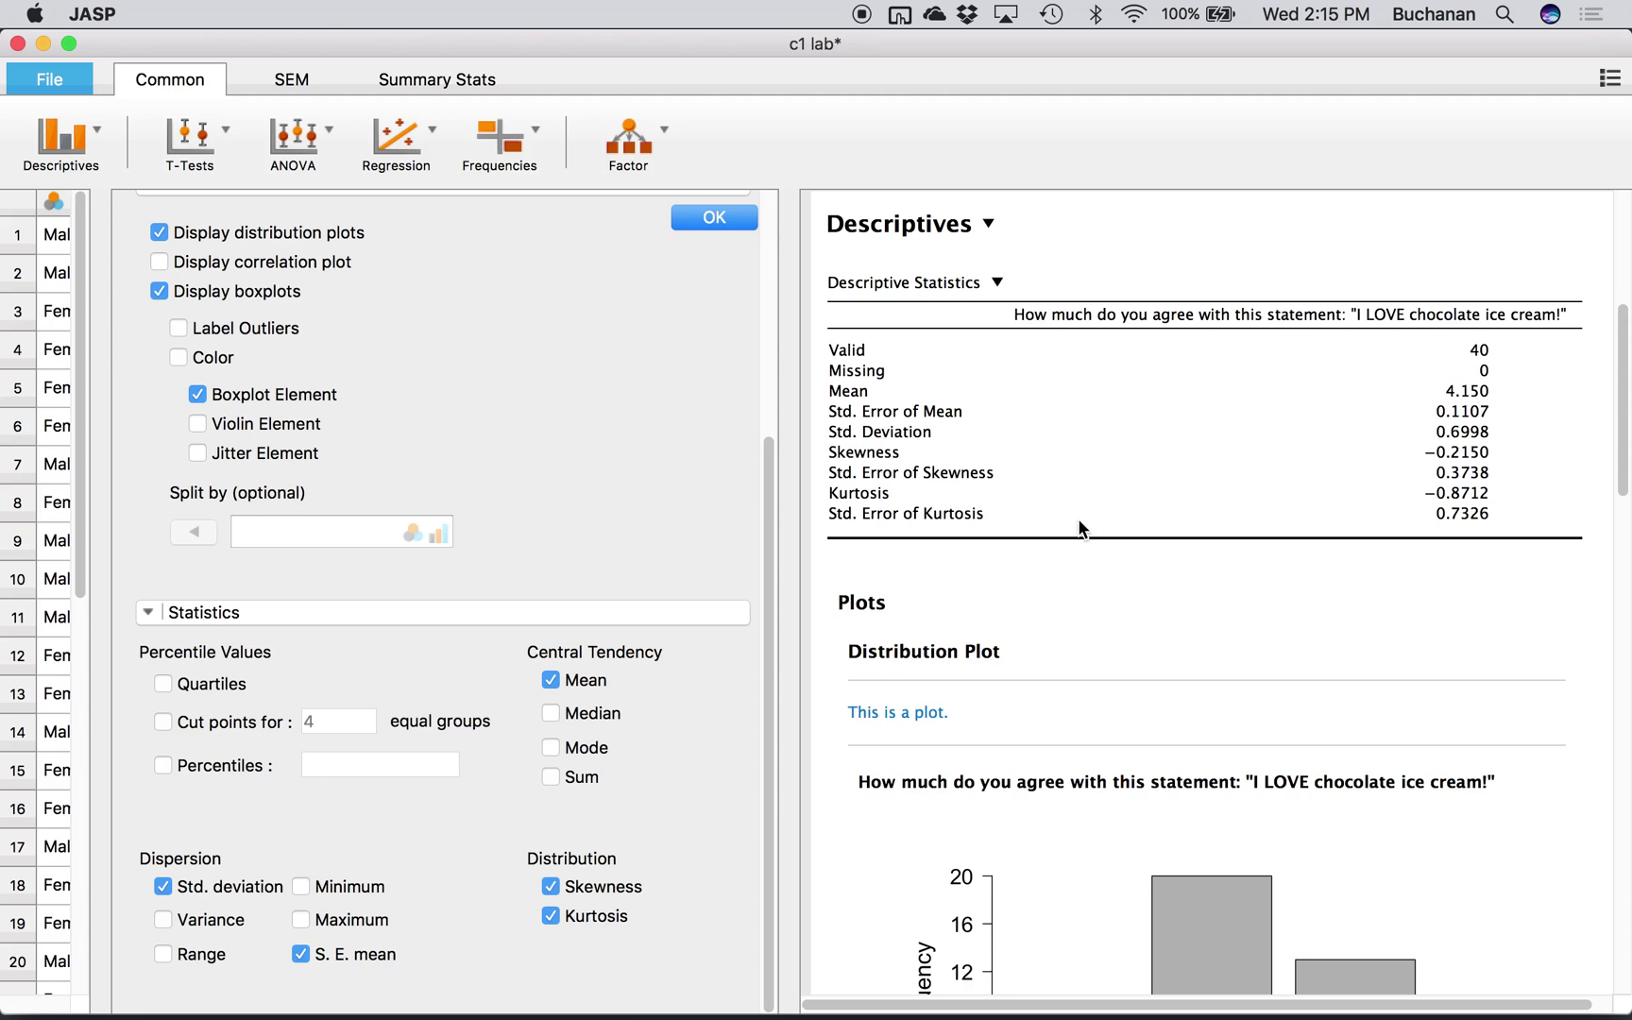
{"action": "scroll", "coordinate": [1079, 520], "scroll_direction": "up", "scroll_amount": 1}
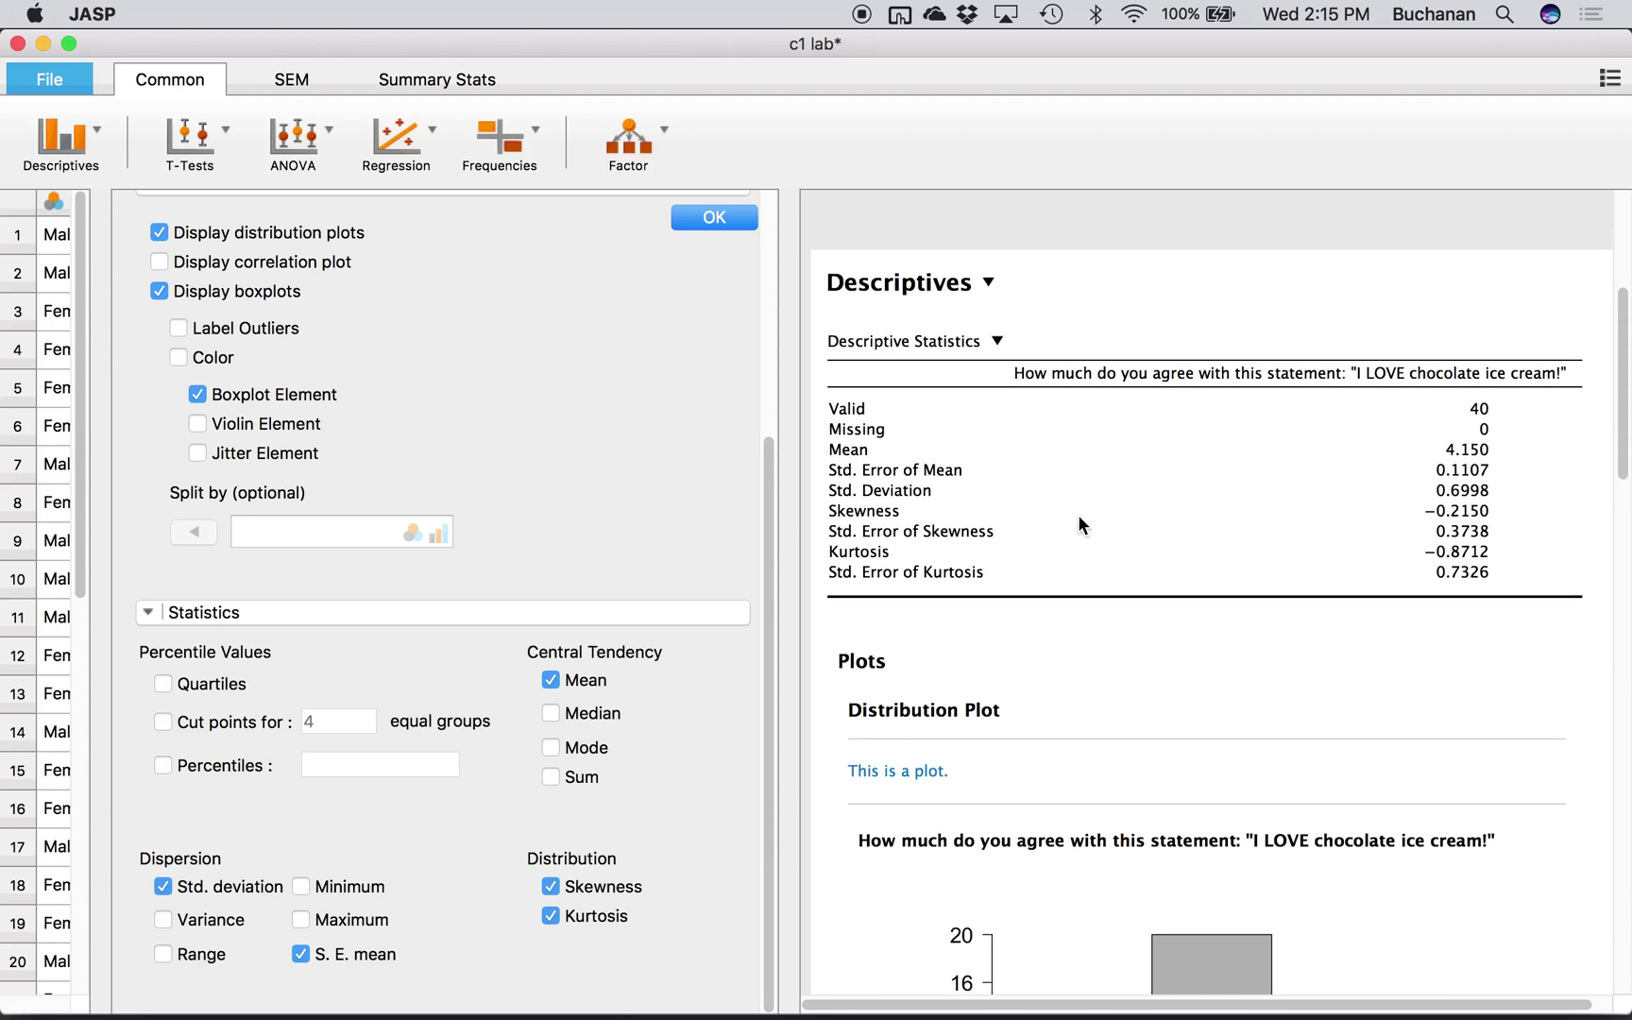
{"action": "scroll", "coordinate": [1079, 520], "scroll_direction": "down", "scroll_amount": 2}
{"action": "scroll", "coordinate": [1078, 514], "scroll_direction": "up", "scroll_amount": 5}
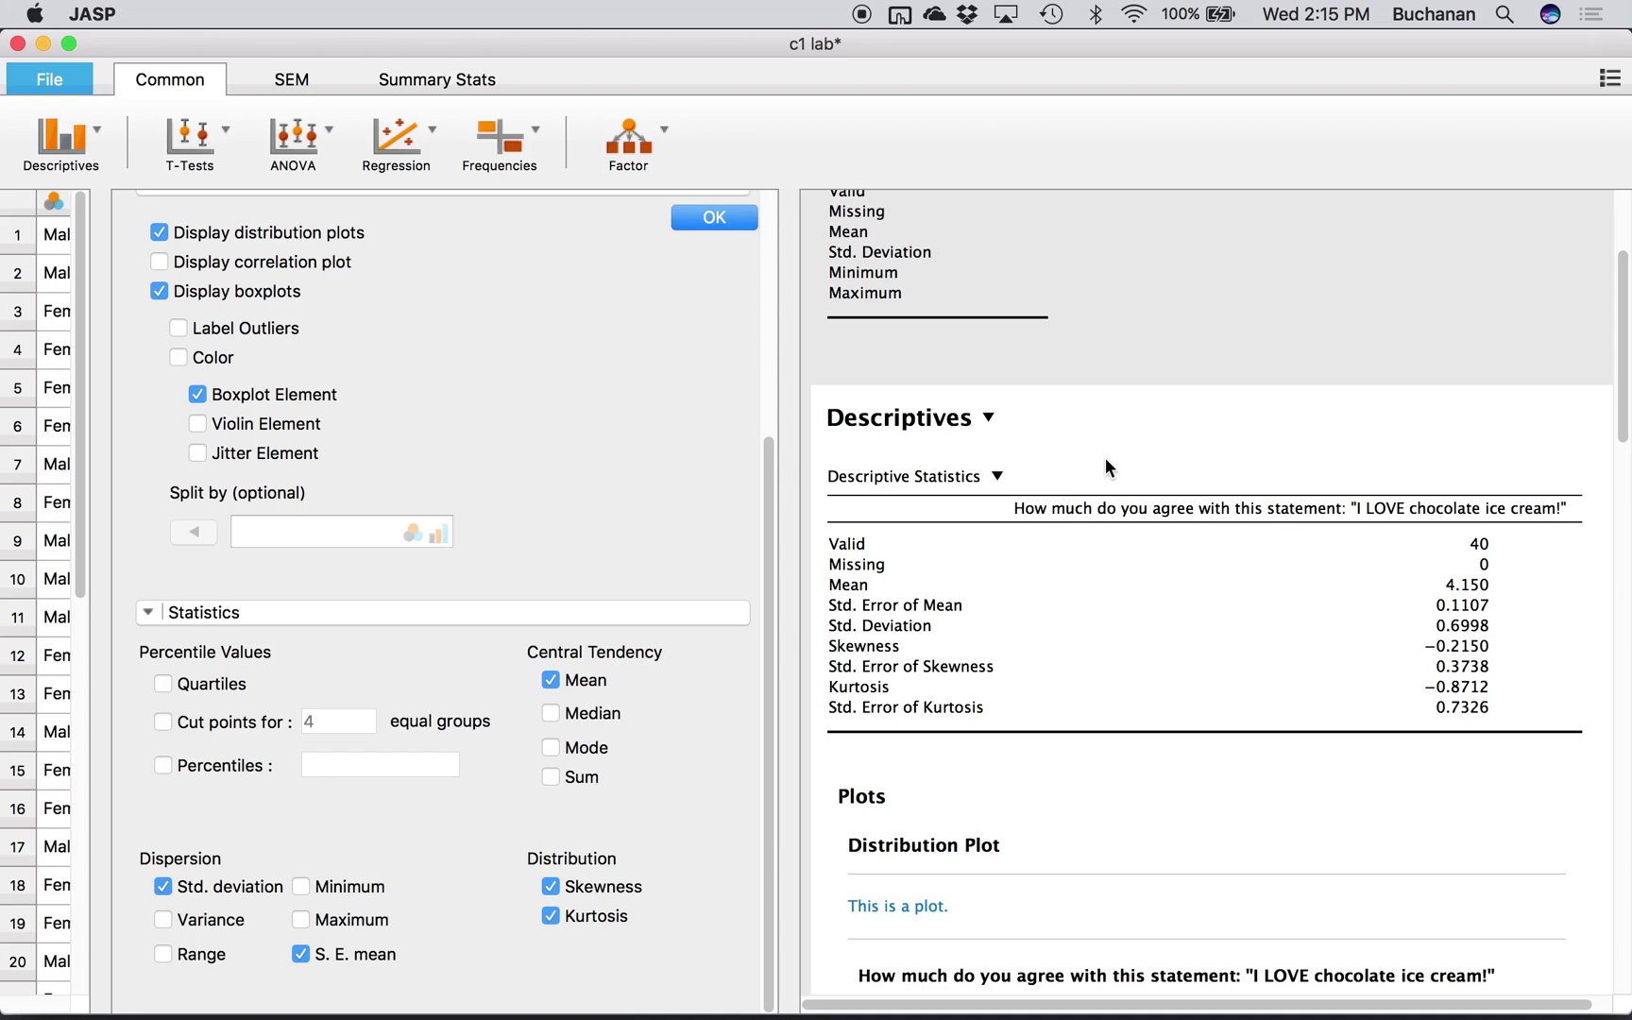
{"action": "left_click", "coordinate": [998, 477]}
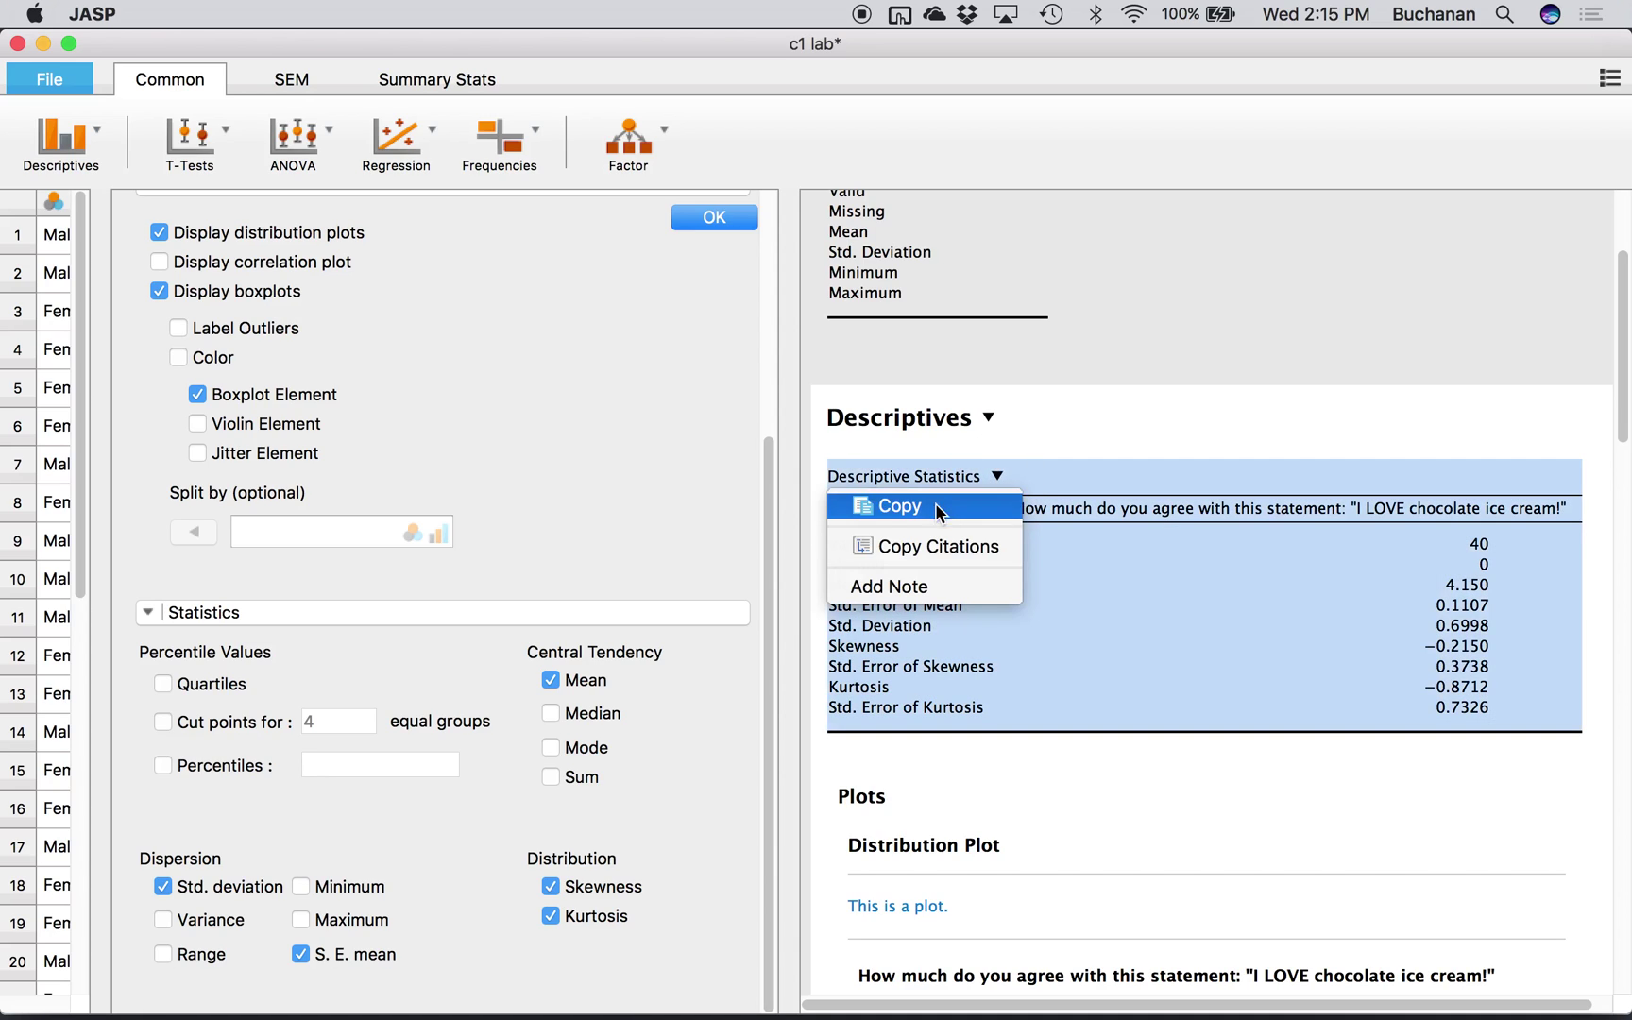
Copy the Descriptive Statistics table, paste it into the Word course list, then undo it.
{"action": "left_click", "coordinate": [911, 507]}
{"action": "key", "text": "ctrl+Up"}
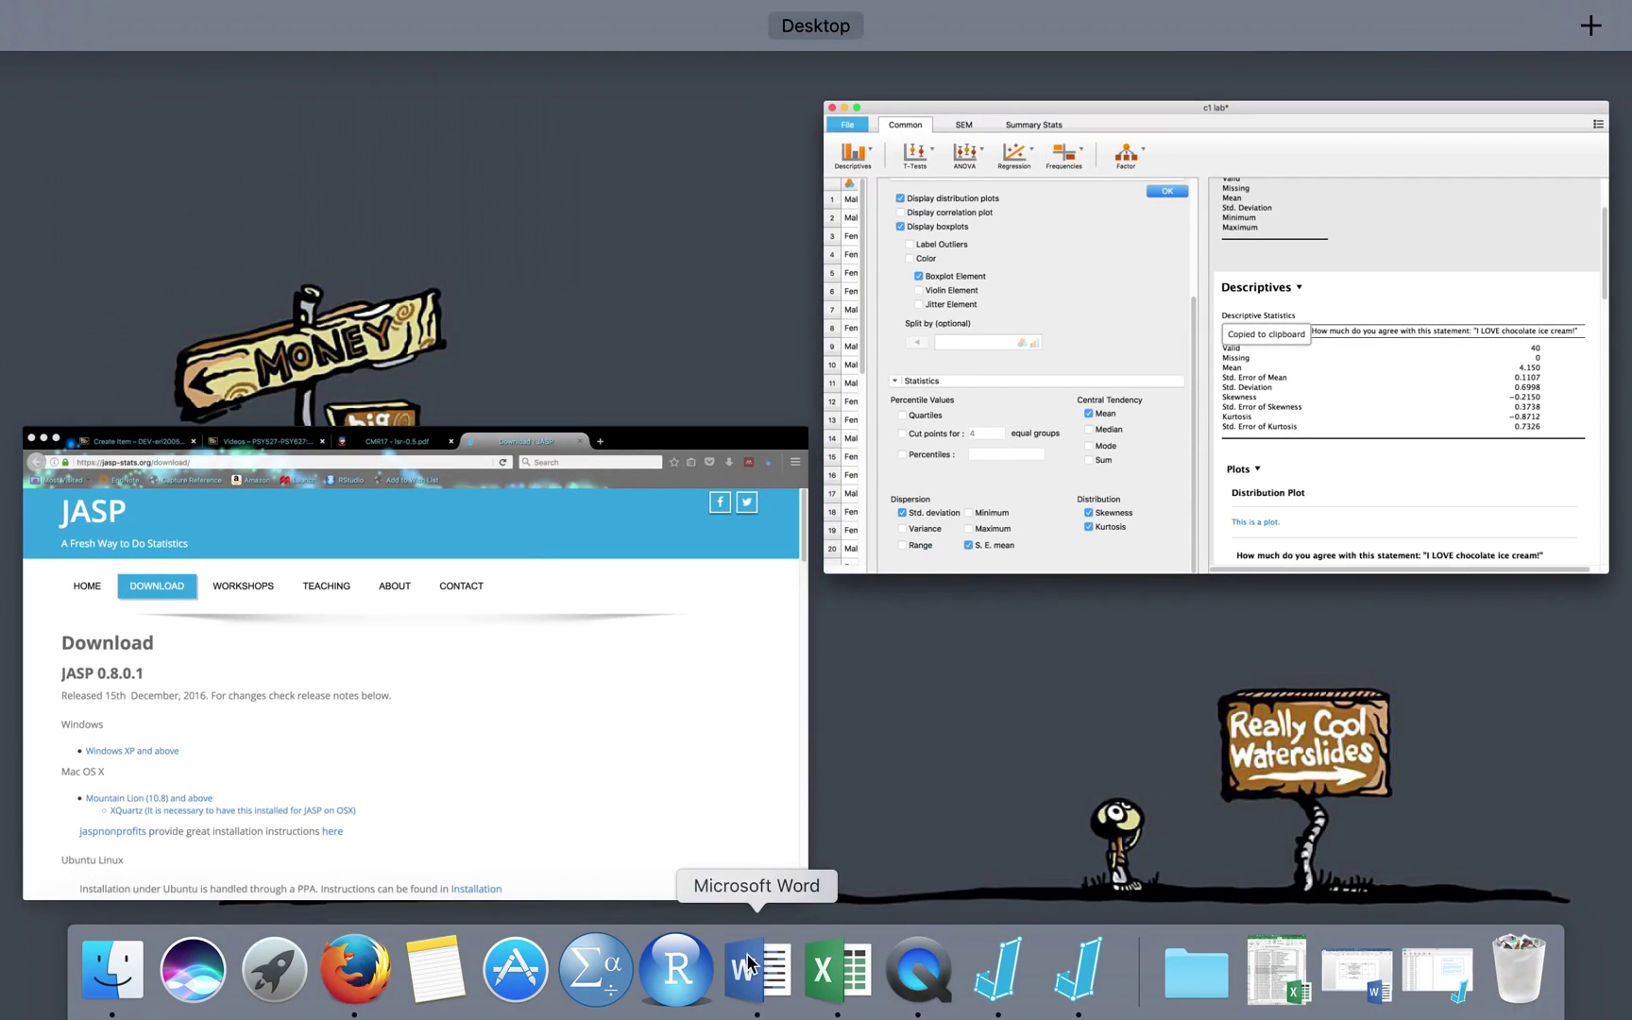
{"action": "key", "text": "ctrl+Up"}
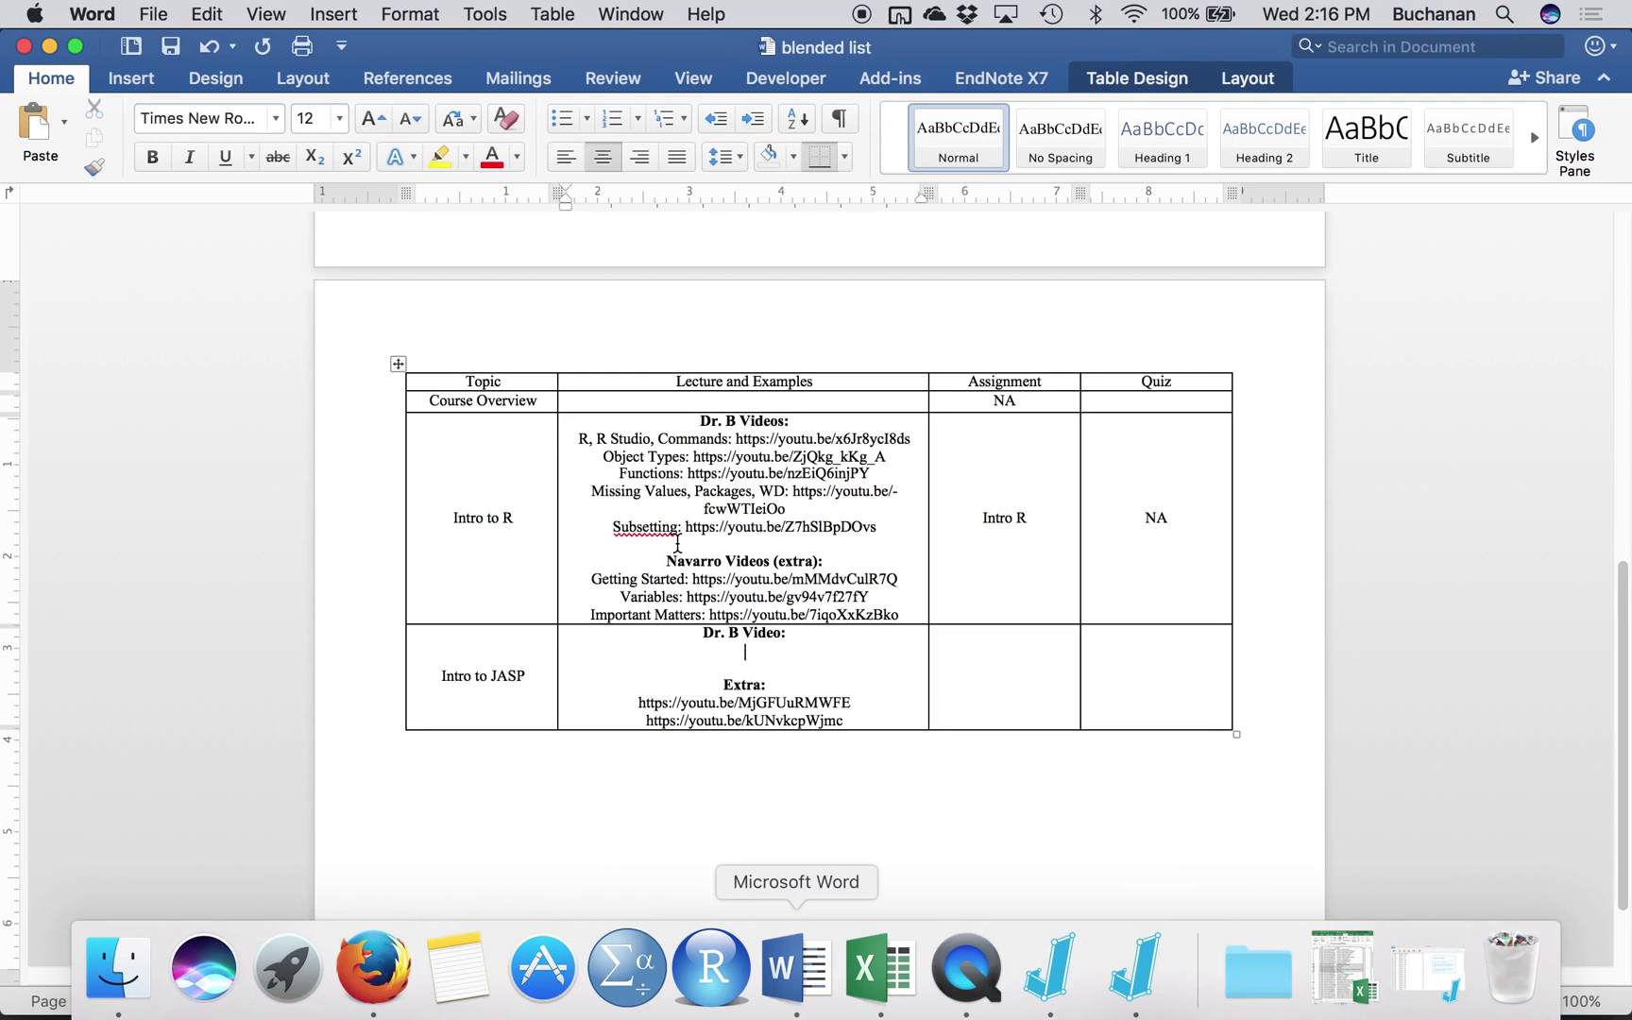
{"action": "key", "text": "super+v"}
{"action": "key", "text": "super+z"}
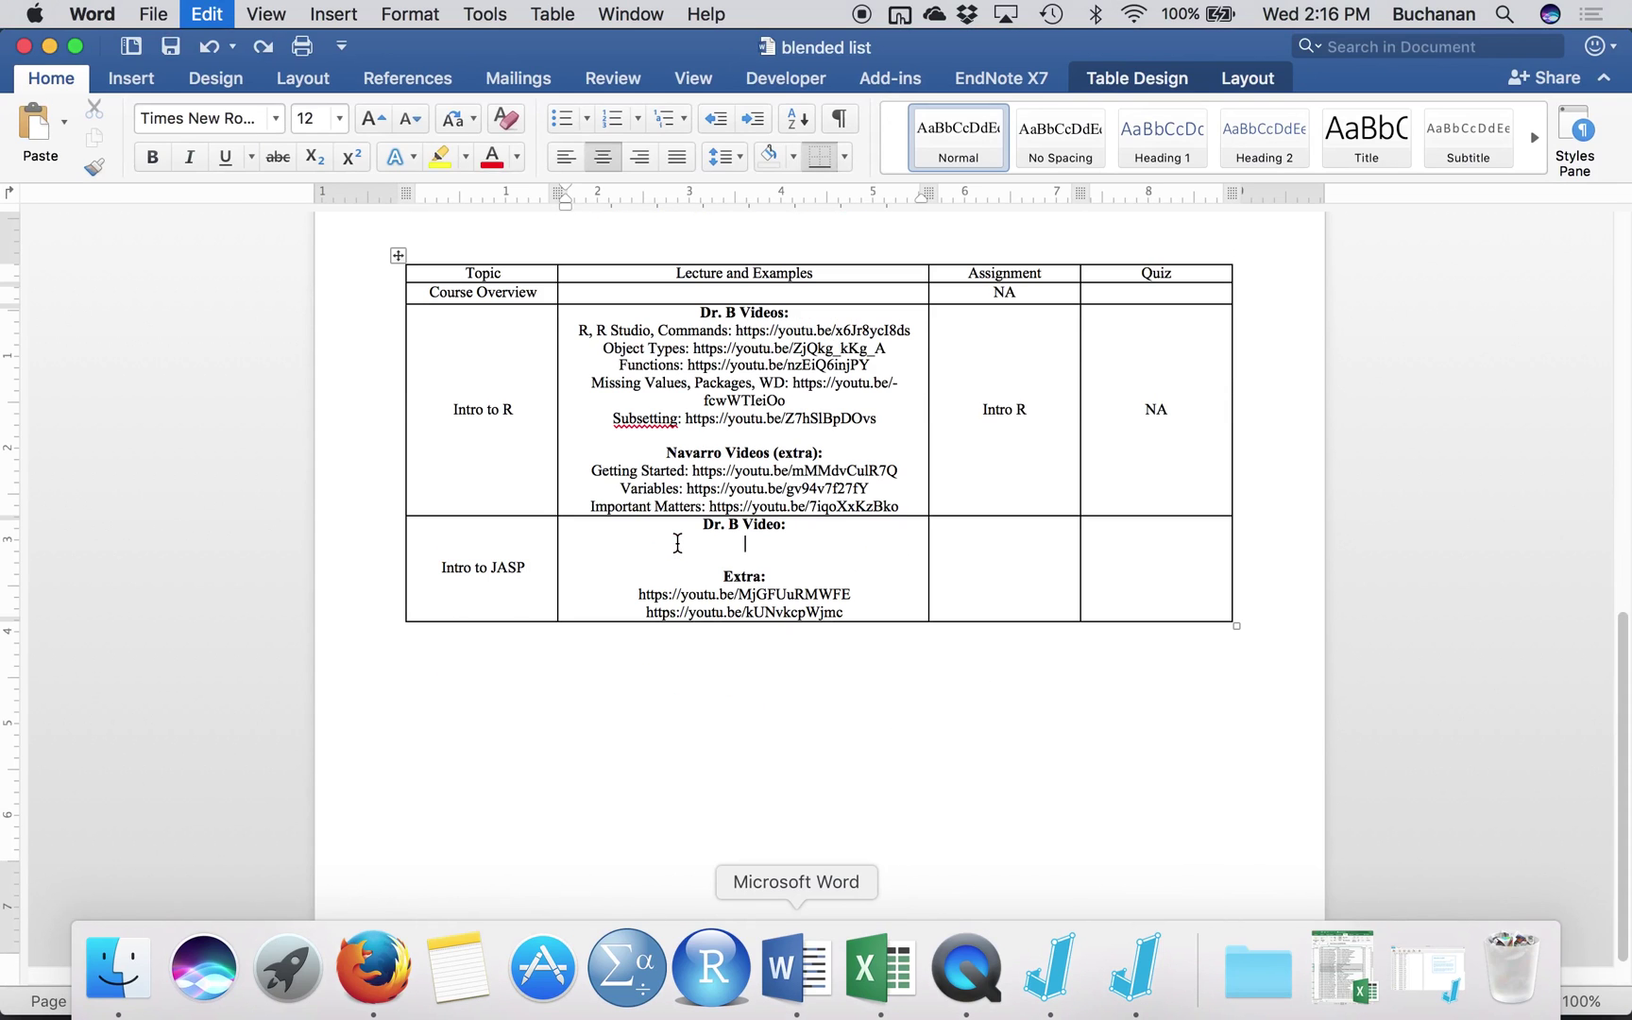
{"action": "key", "text": "super+s"}
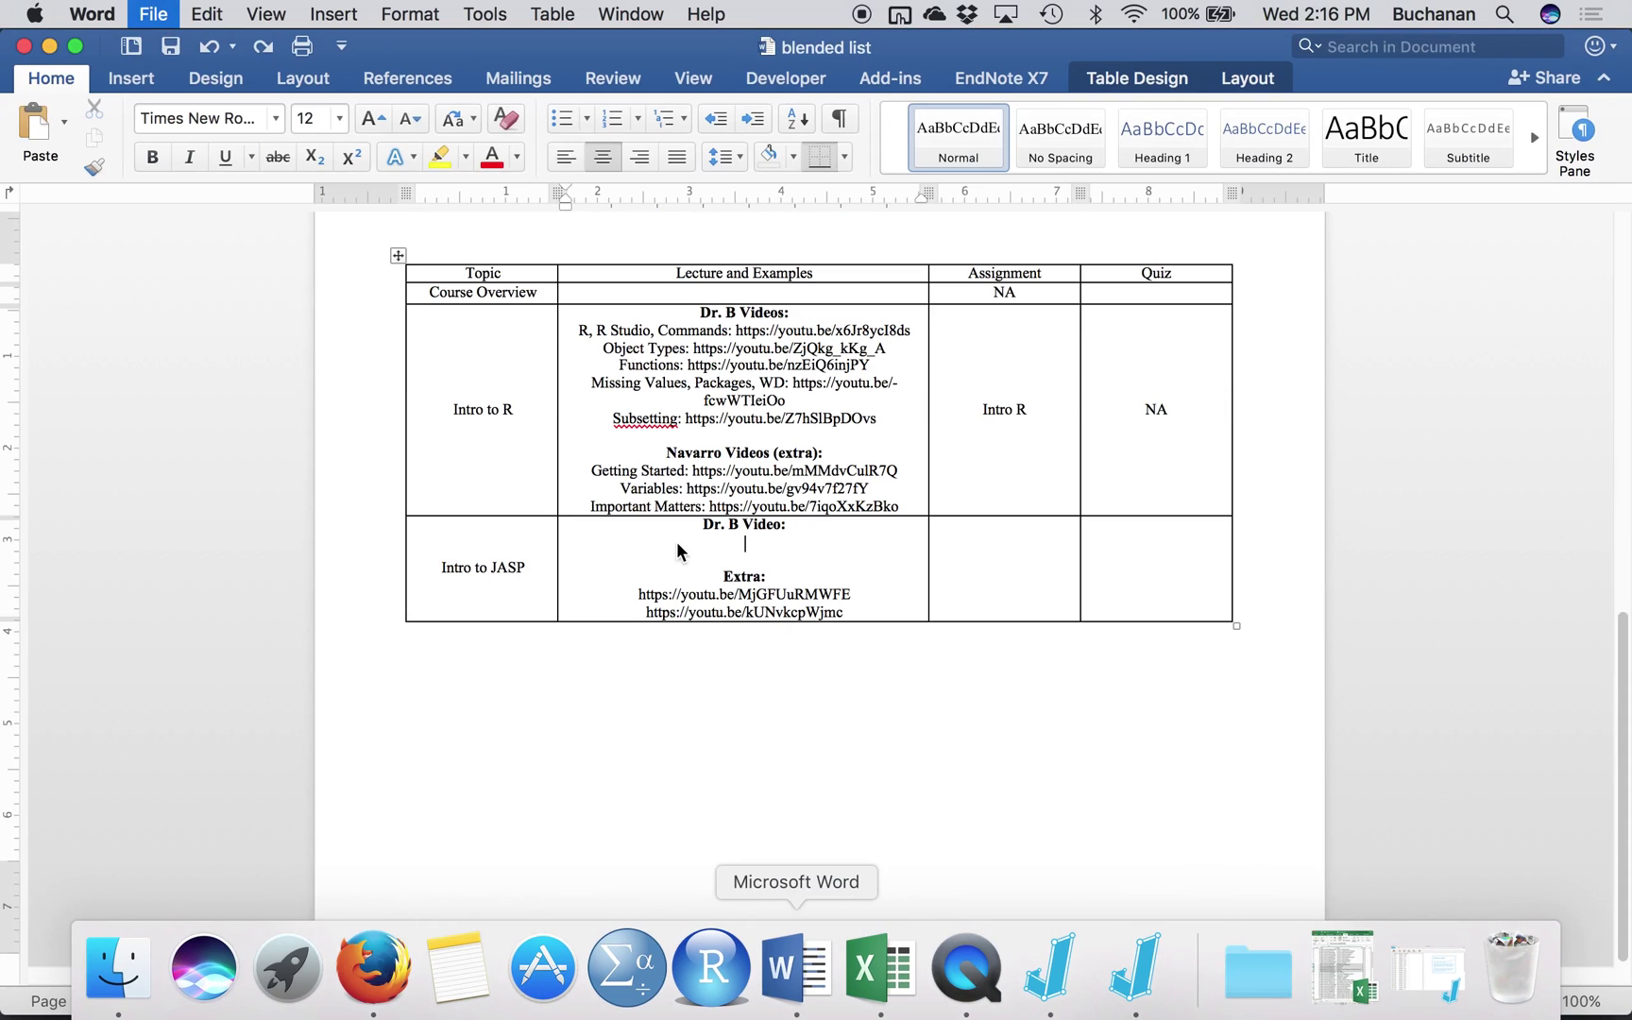
Paste the table into a new blank Word document, undoing a trial first-column resize.
{"action": "key", "text": "super+n"}
{"action": "key", "text": "super+v"}
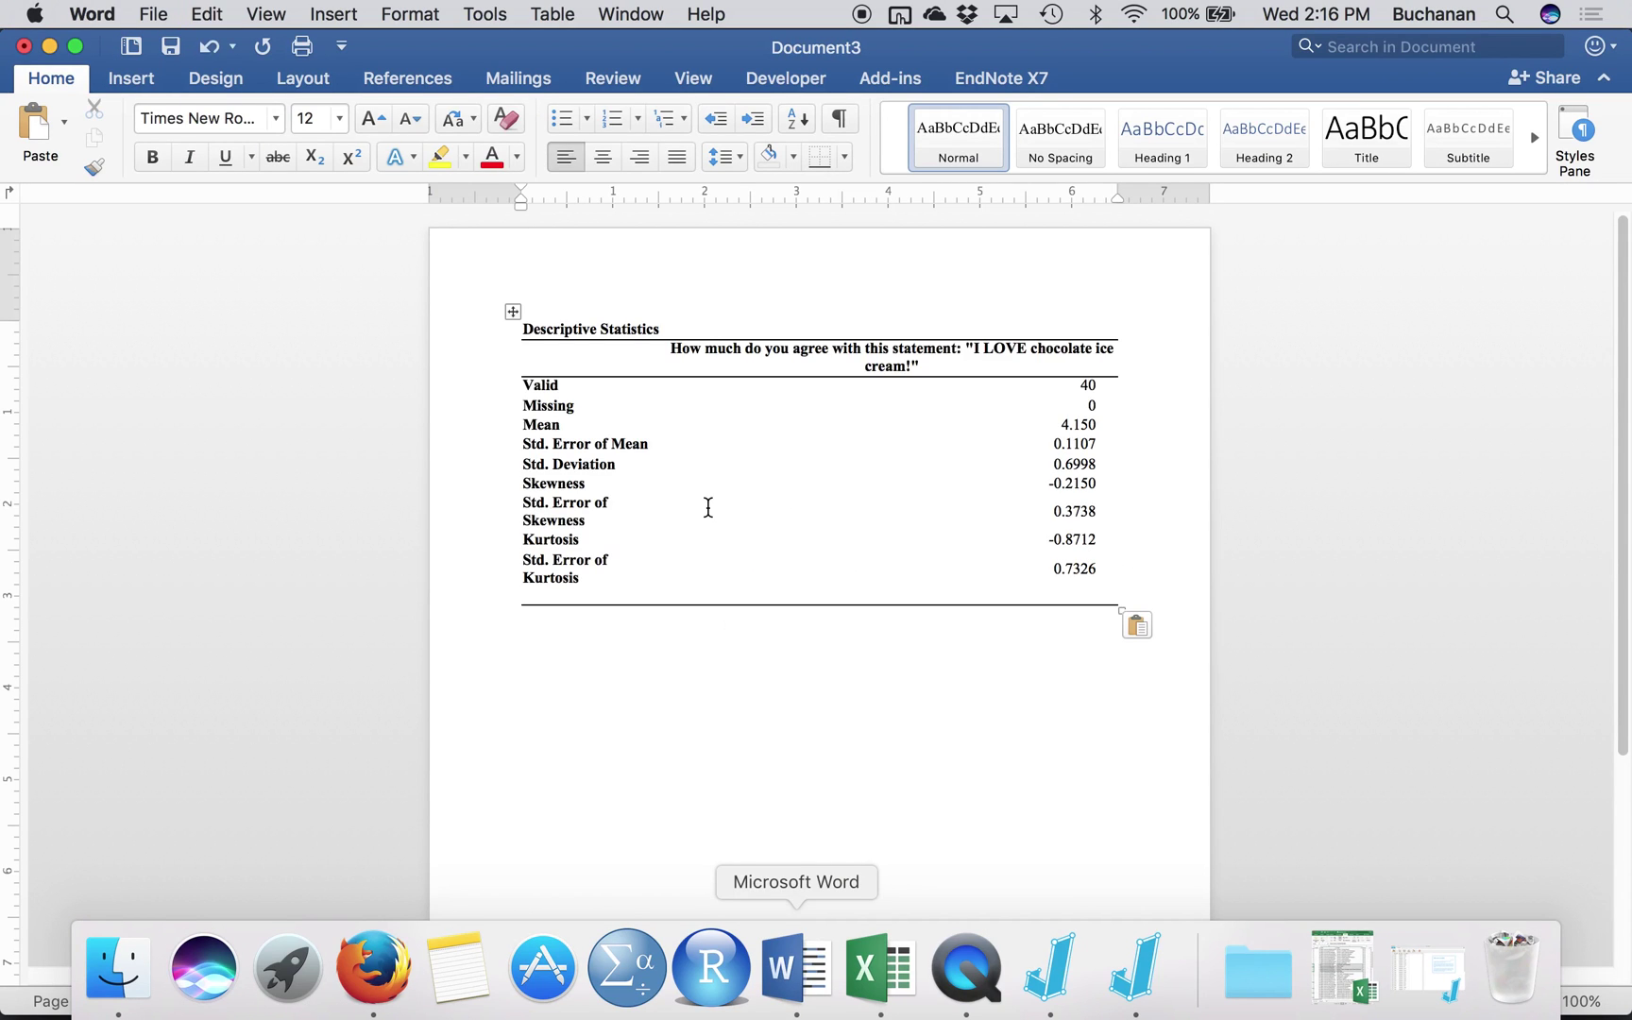
{"action": "left_click", "coordinate": [569, 519]}
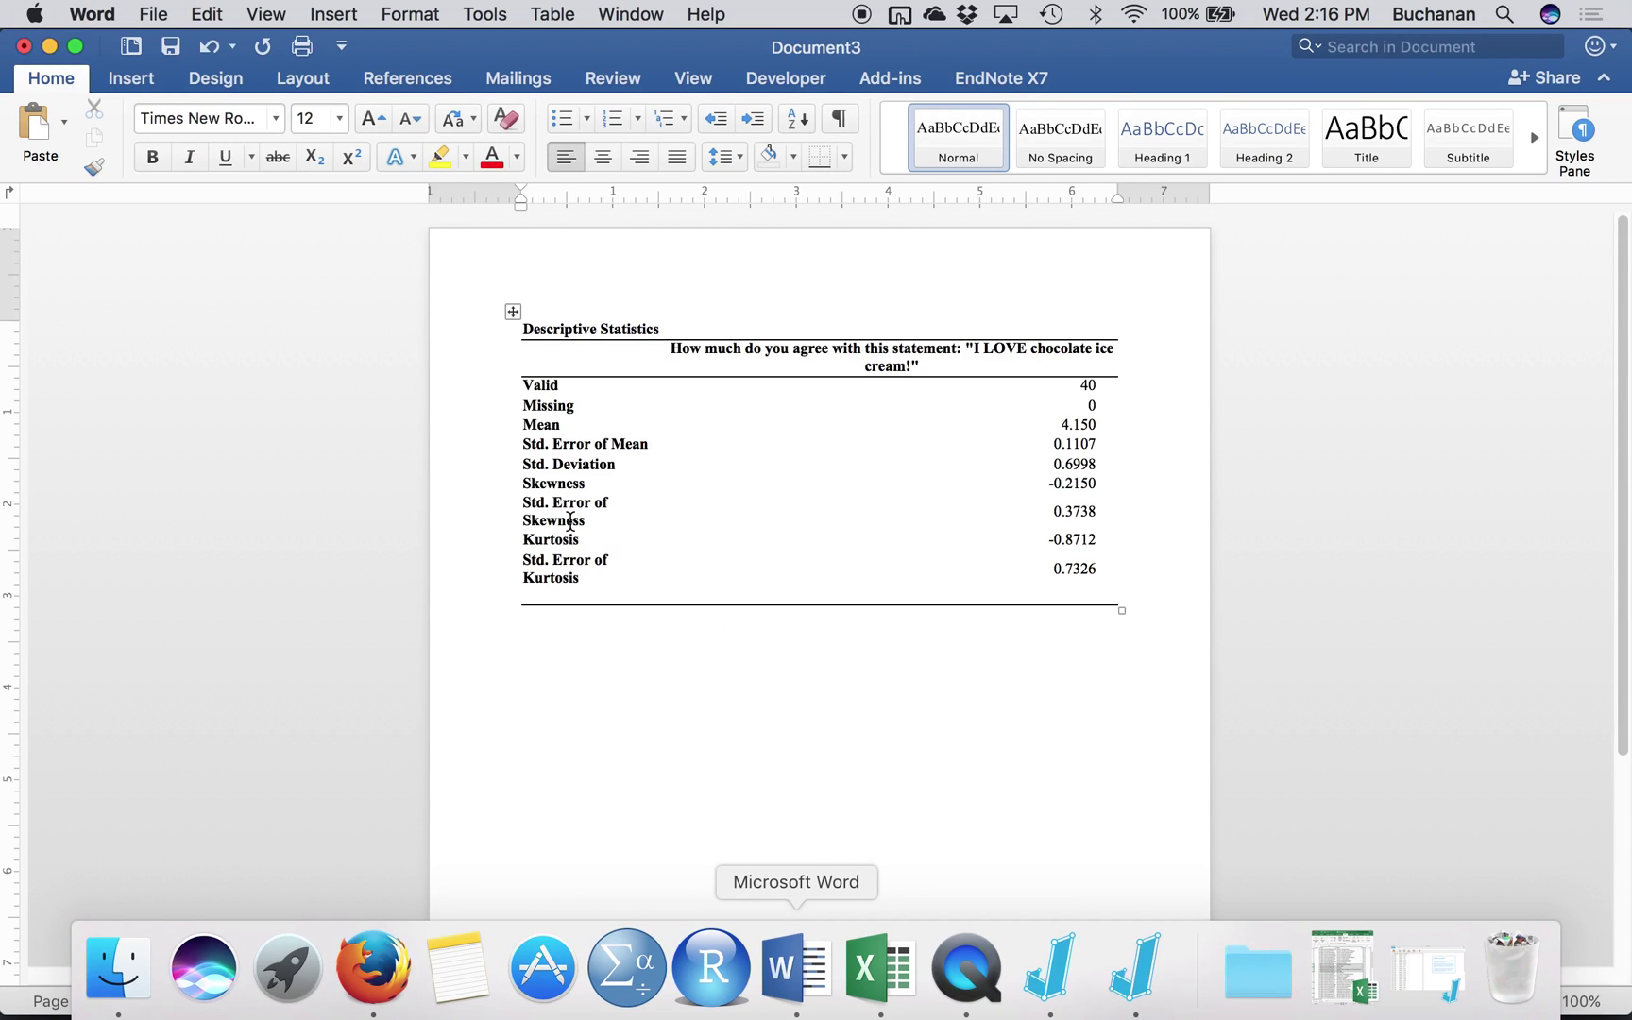
{"action": "left_click", "coordinate": [704, 347]}
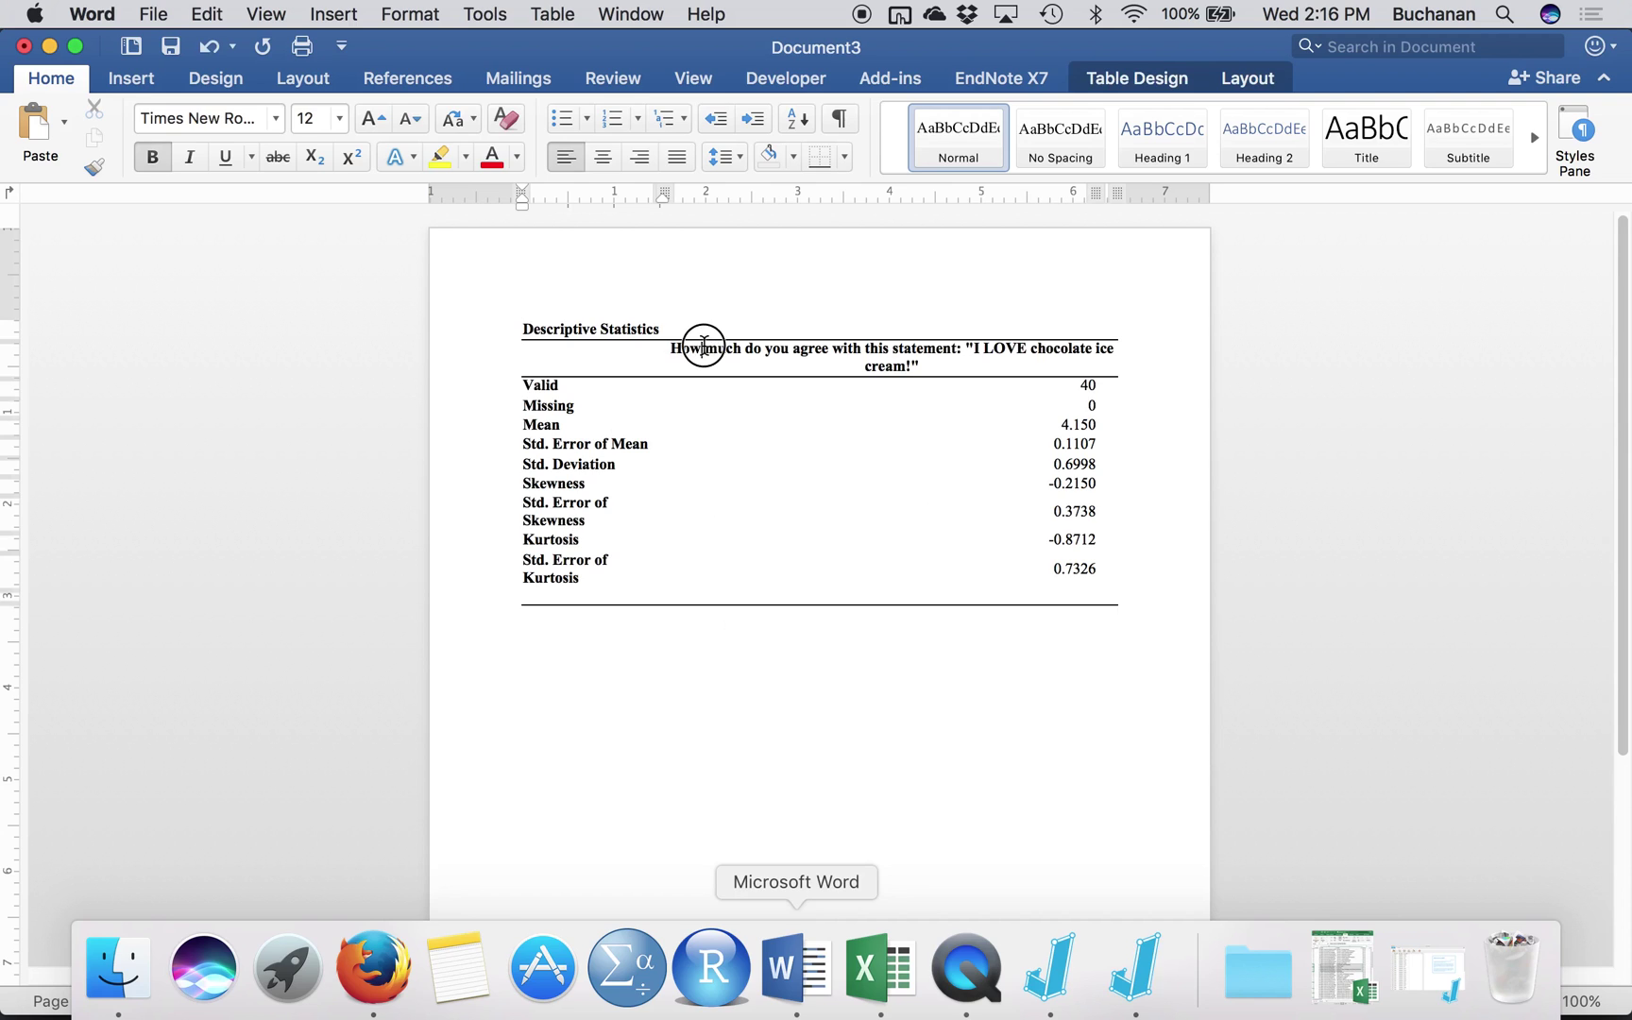
{"action": "left_click", "coordinate": [656, 357]}
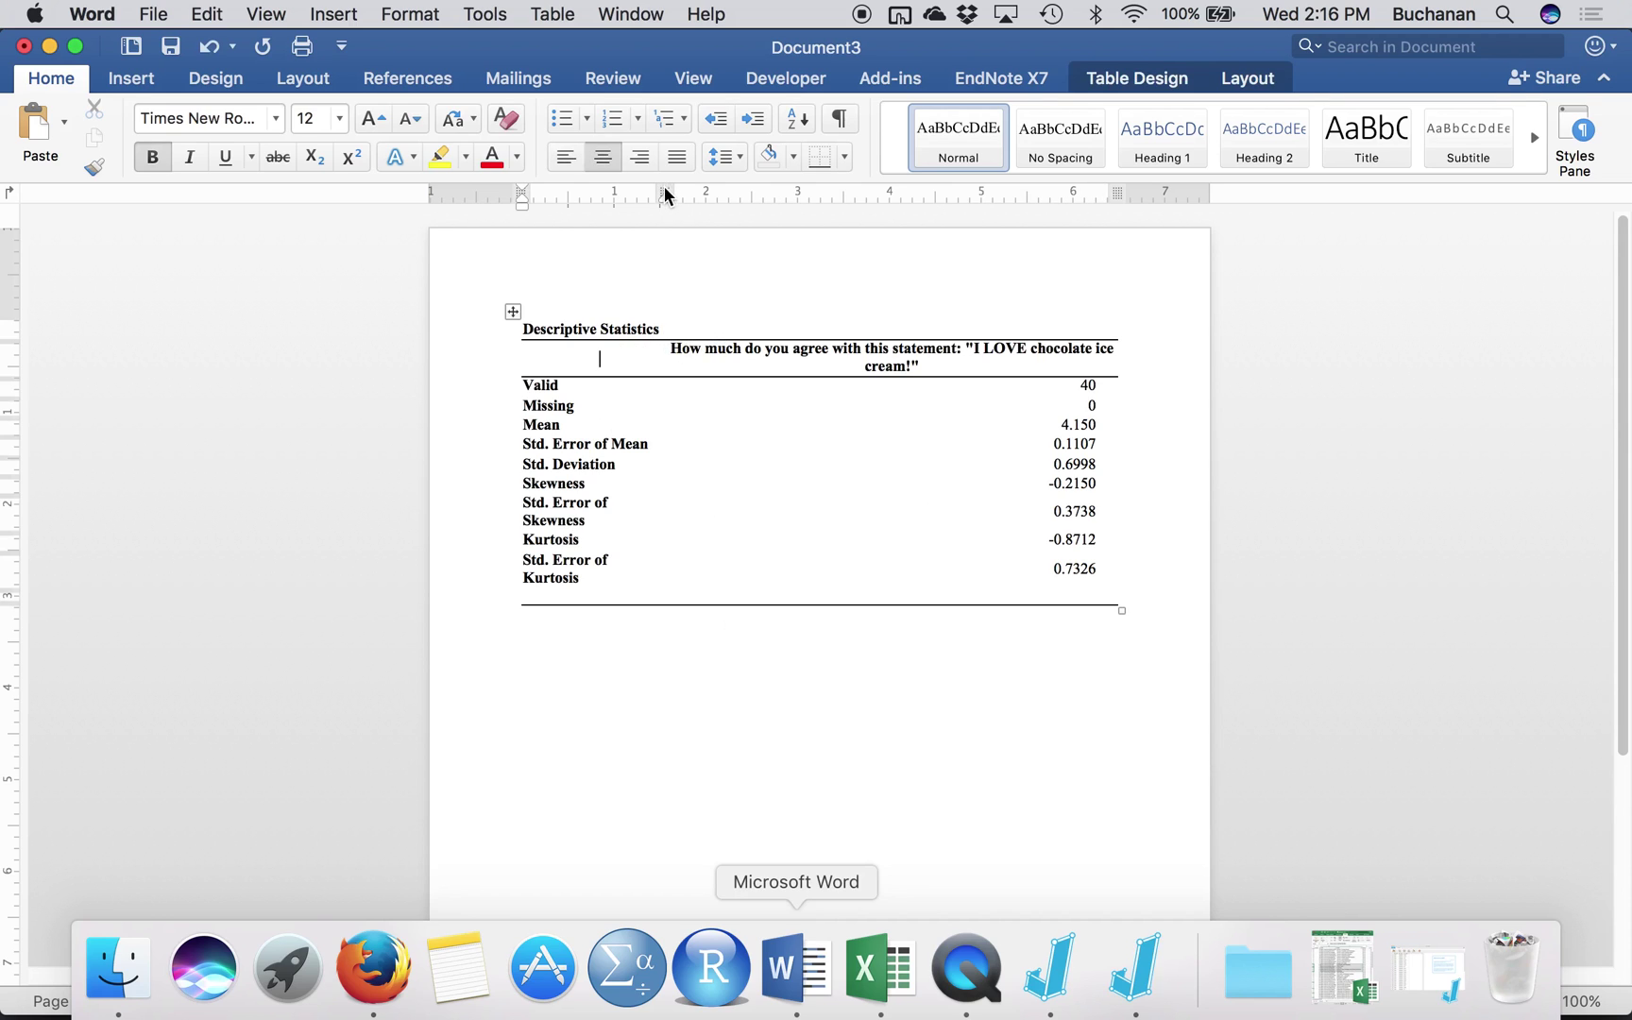
{"action": "mouse_move", "coordinate": [665, 195]}
{"action": "left_mouse_down"}
{"action": "mouse_move", "coordinate": [732, 195]}
{"action": "mouse_move", "coordinate": [692, 195]}
{"action": "left_mouse_up"}
{"action": "key", "text": "super+z"}
{"action": "left_click", "coordinate": [633, 761]}
Return to JASP, close the Descriptives options and widen the c1 lab data grid.
{"action": "key", "text": "ctrl+Up"}
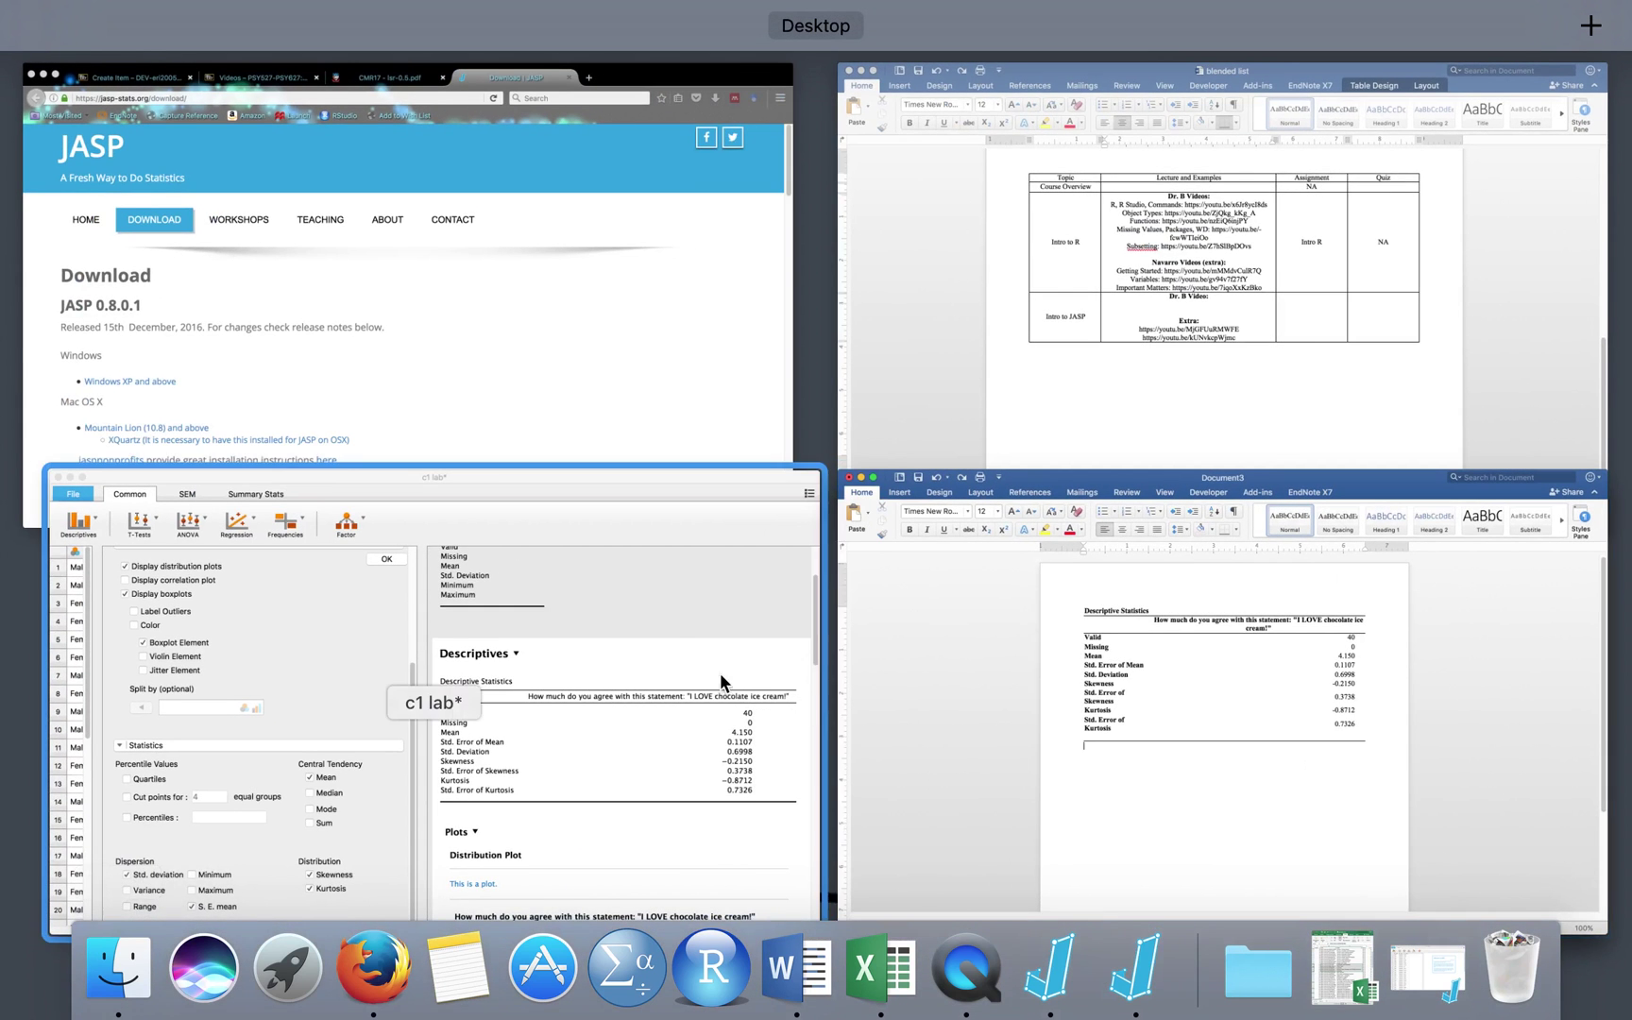
{"action": "left_click", "coordinate": [699, 666]}
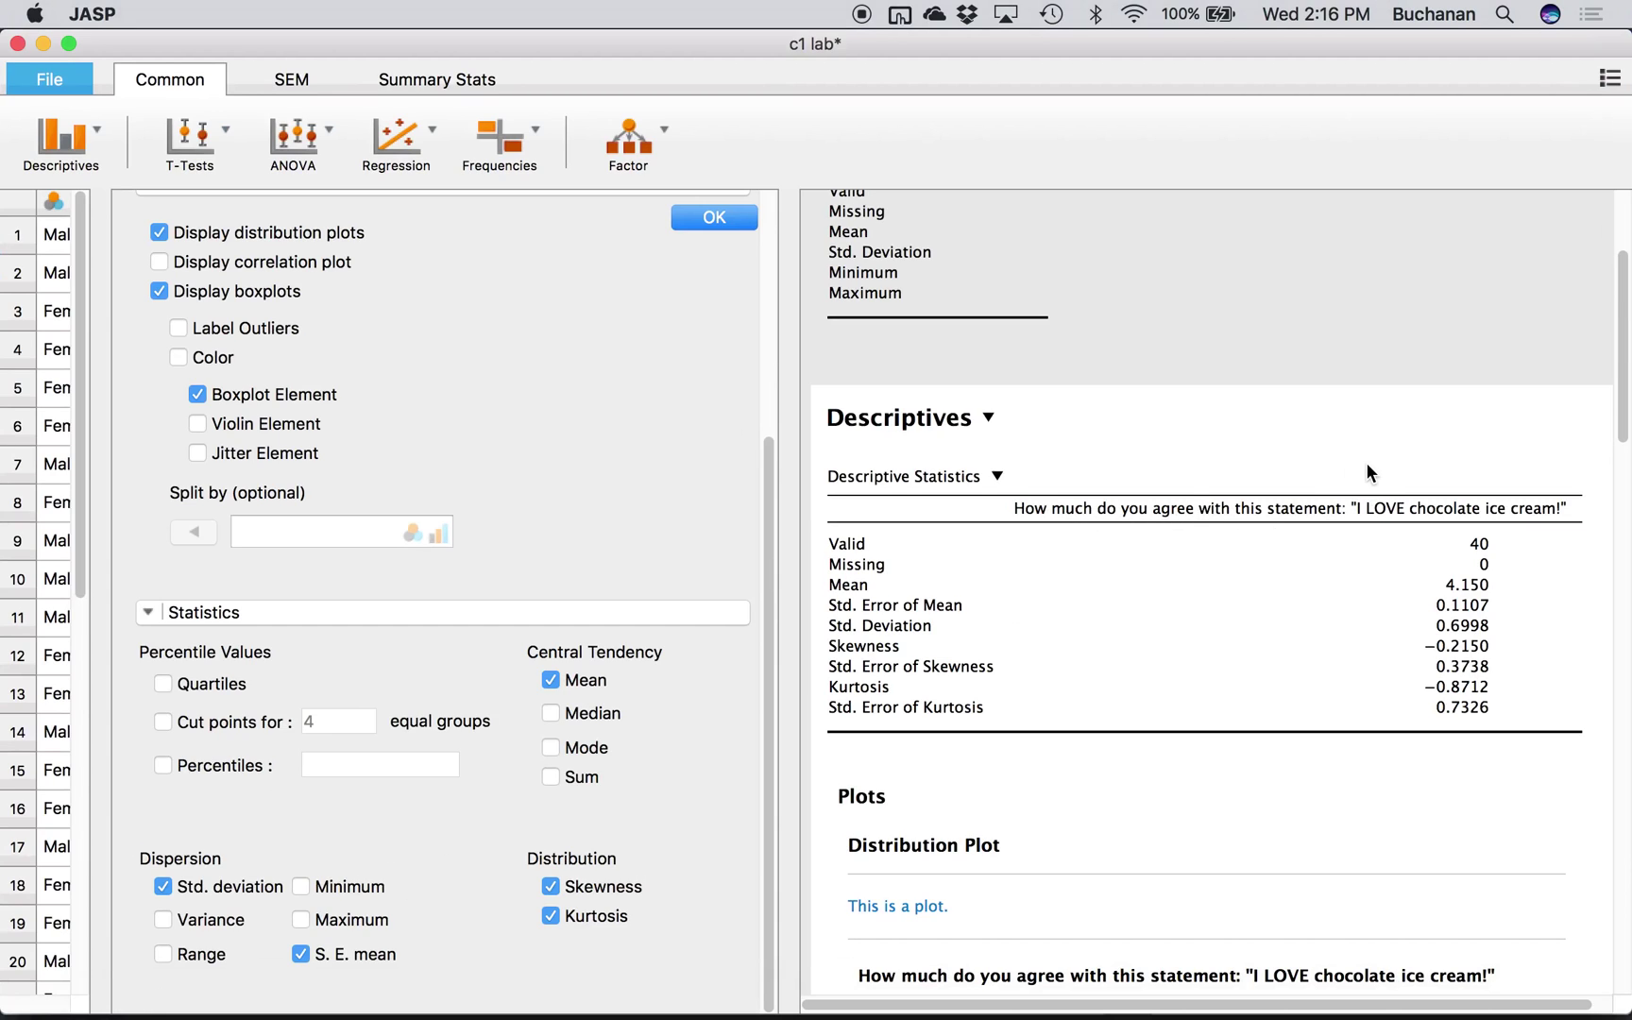
{"action": "scroll", "coordinate": [1169, 604], "scroll_direction": "down", "scroll_amount": 3}
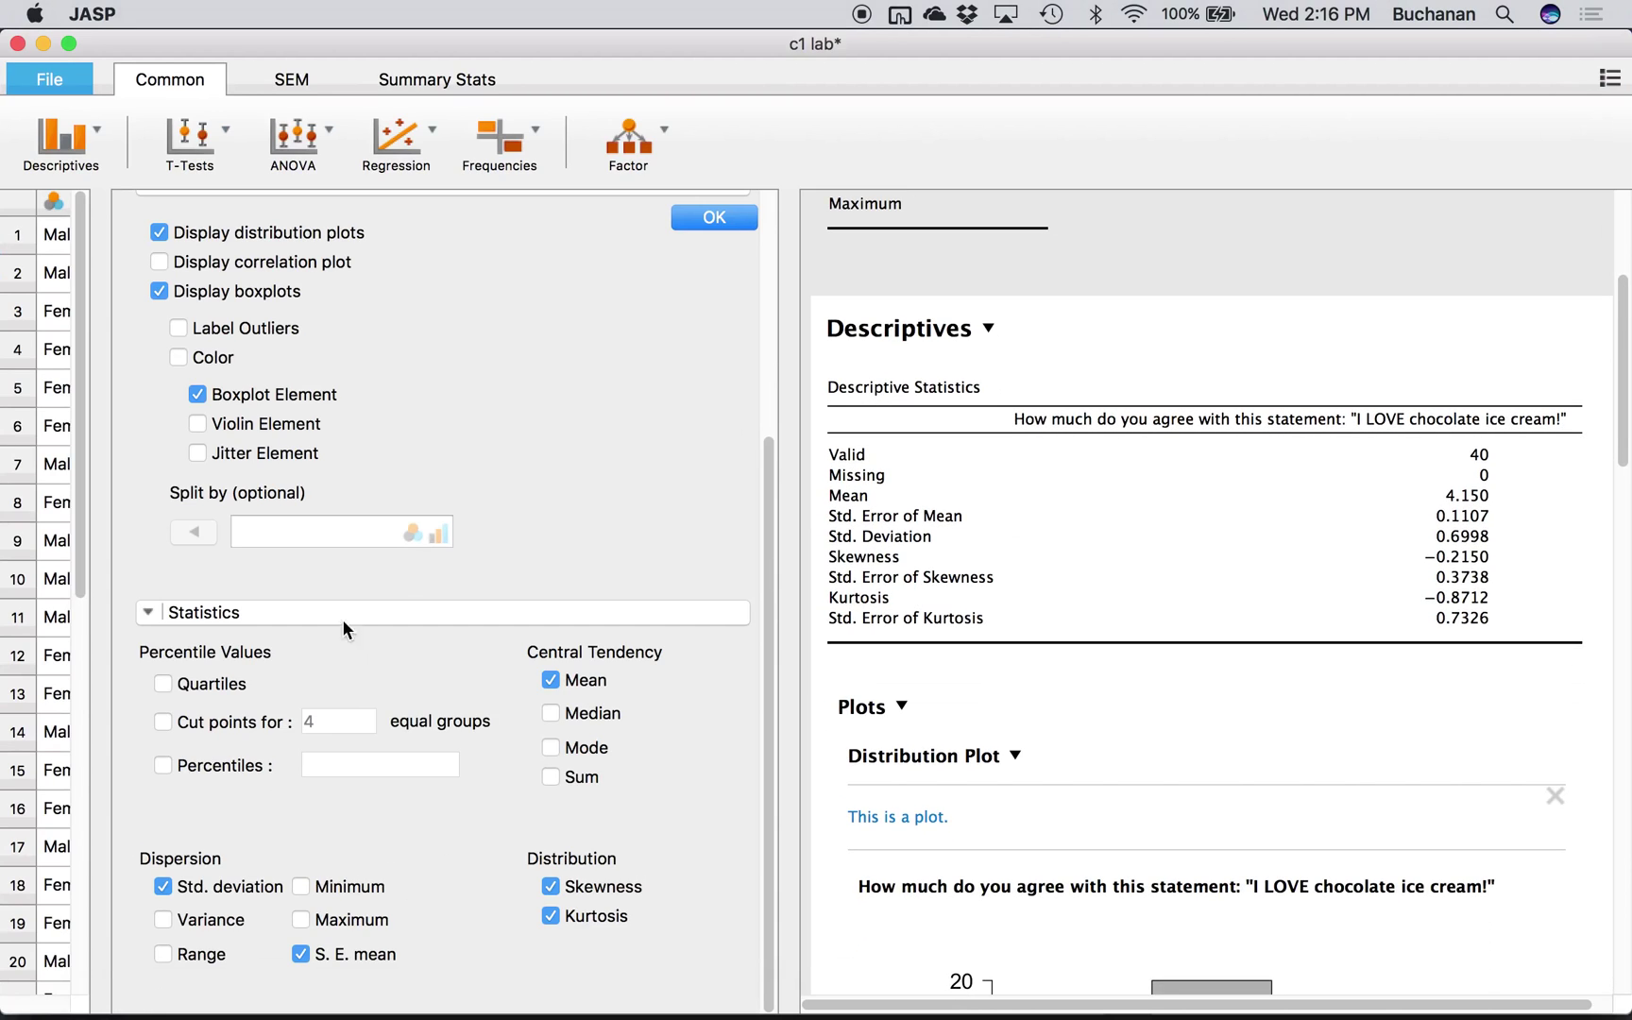
{"action": "scroll", "coordinate": [378, 472], "scroll_direction": "right", "scroll_amount": 1}
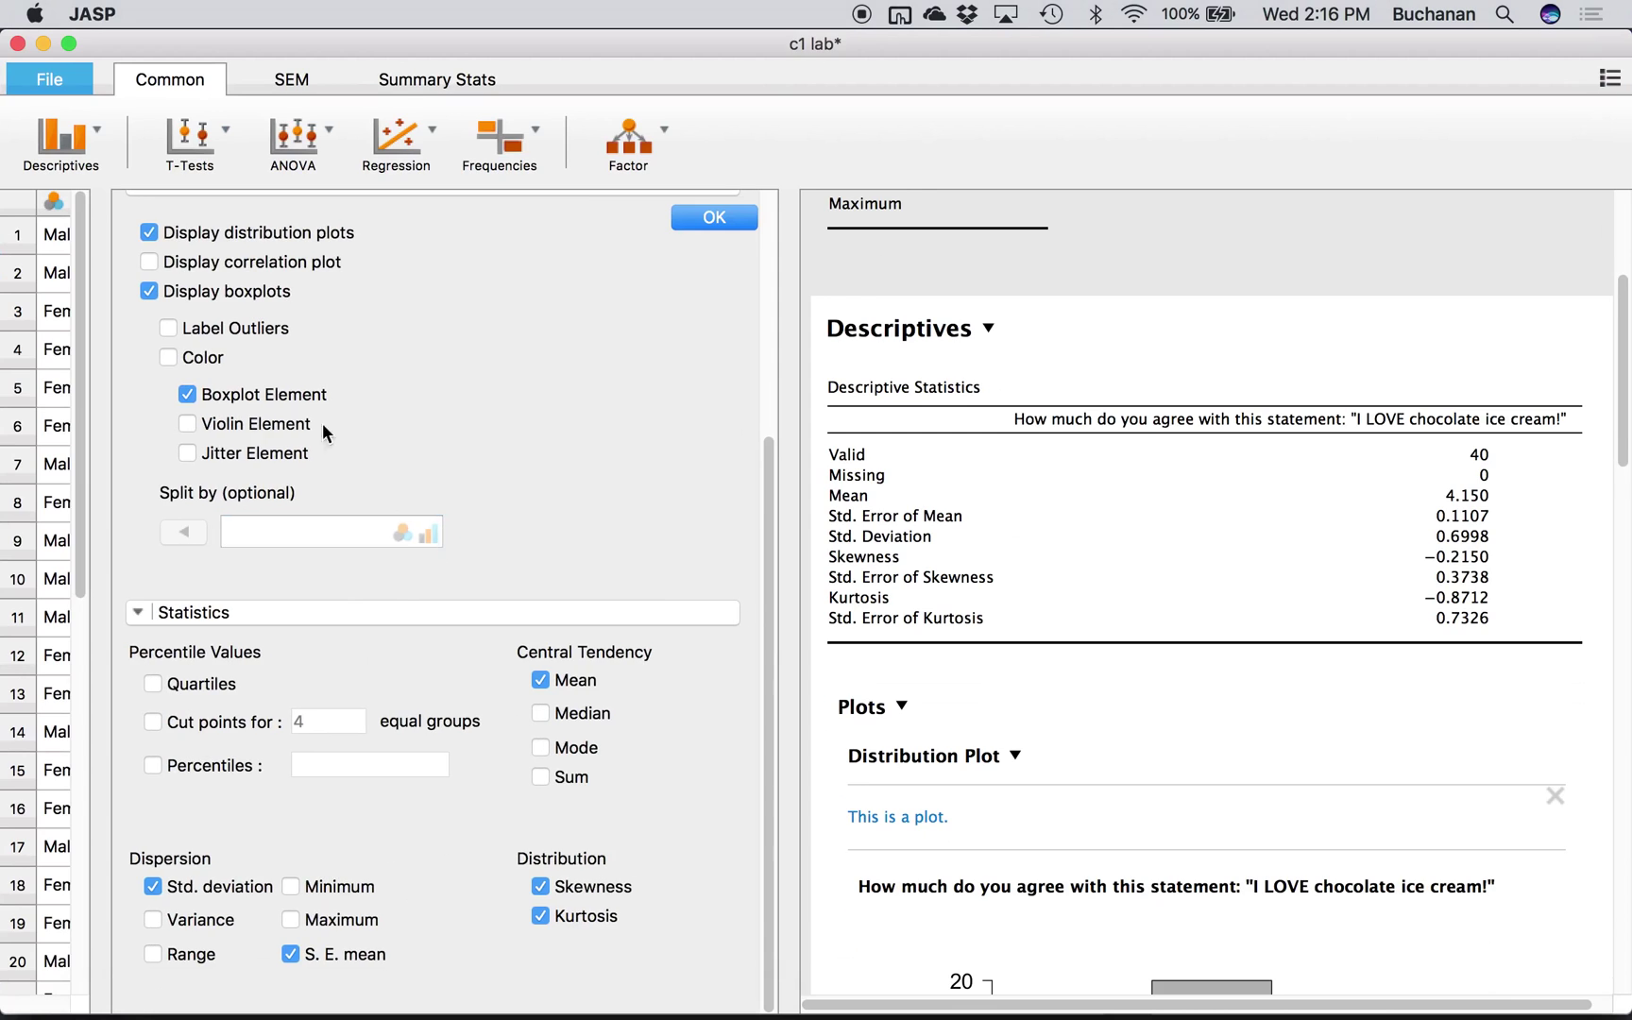
{"action": "left_click", "coordinate": [694, 218]}
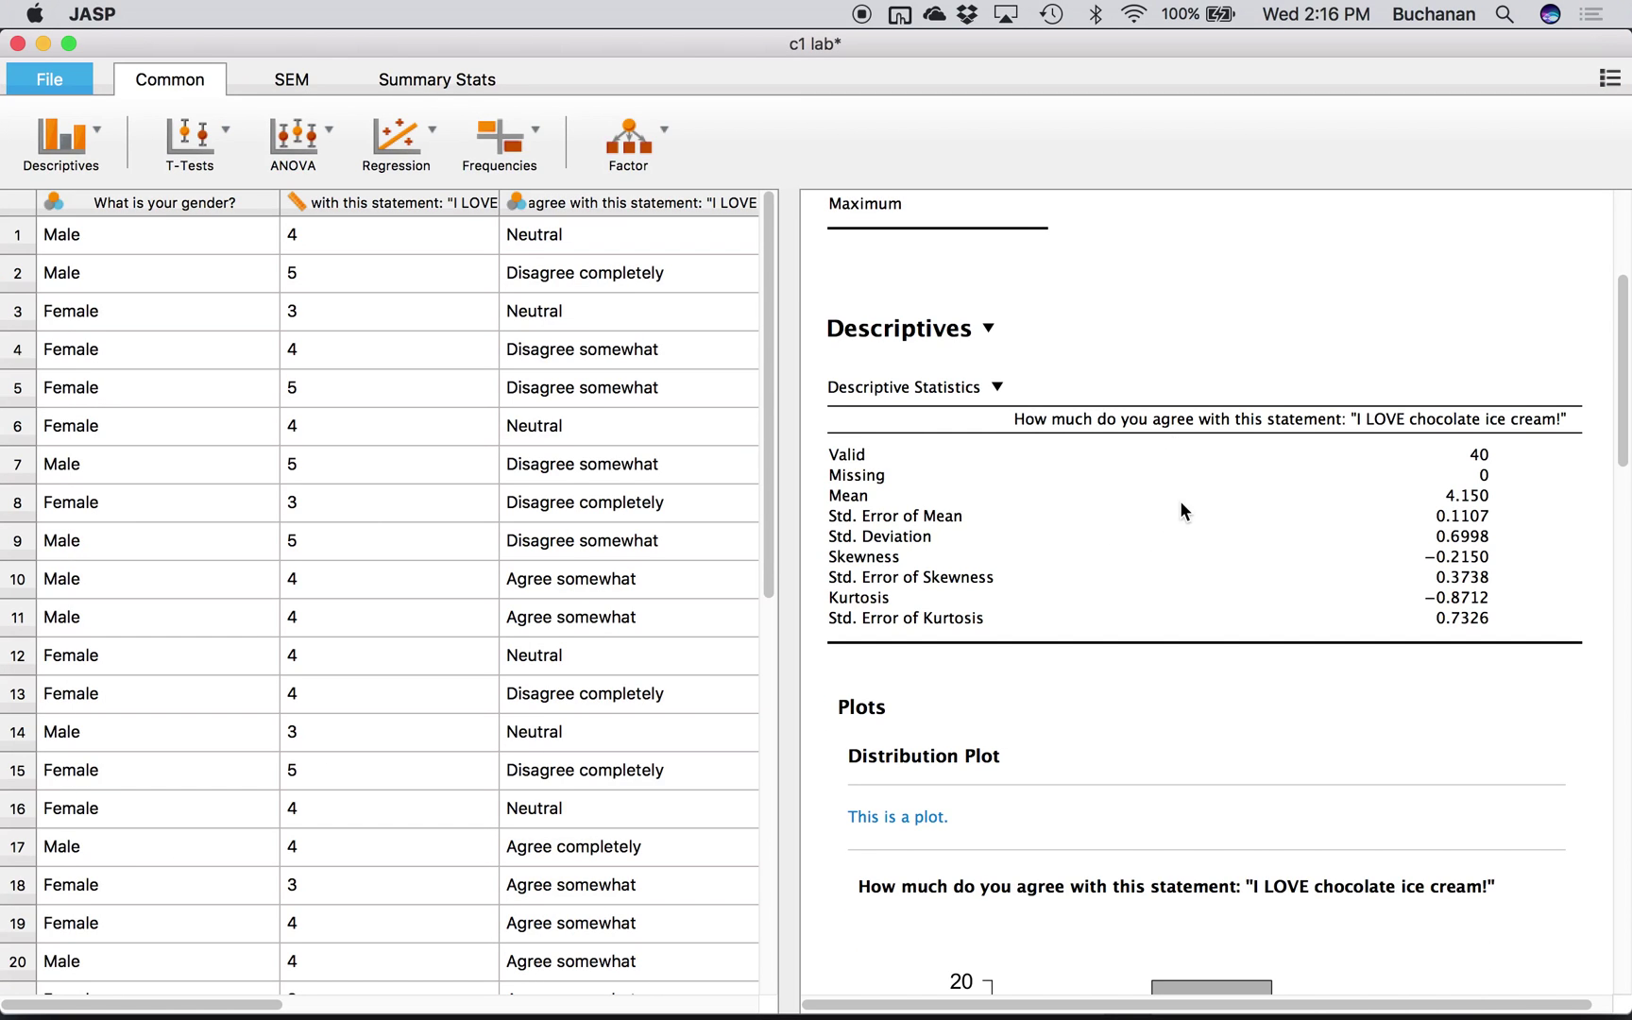
{"action": "scroll", "coordinate": [1180, 488], "scroll_direction": "up", "scroll_amount": 5}
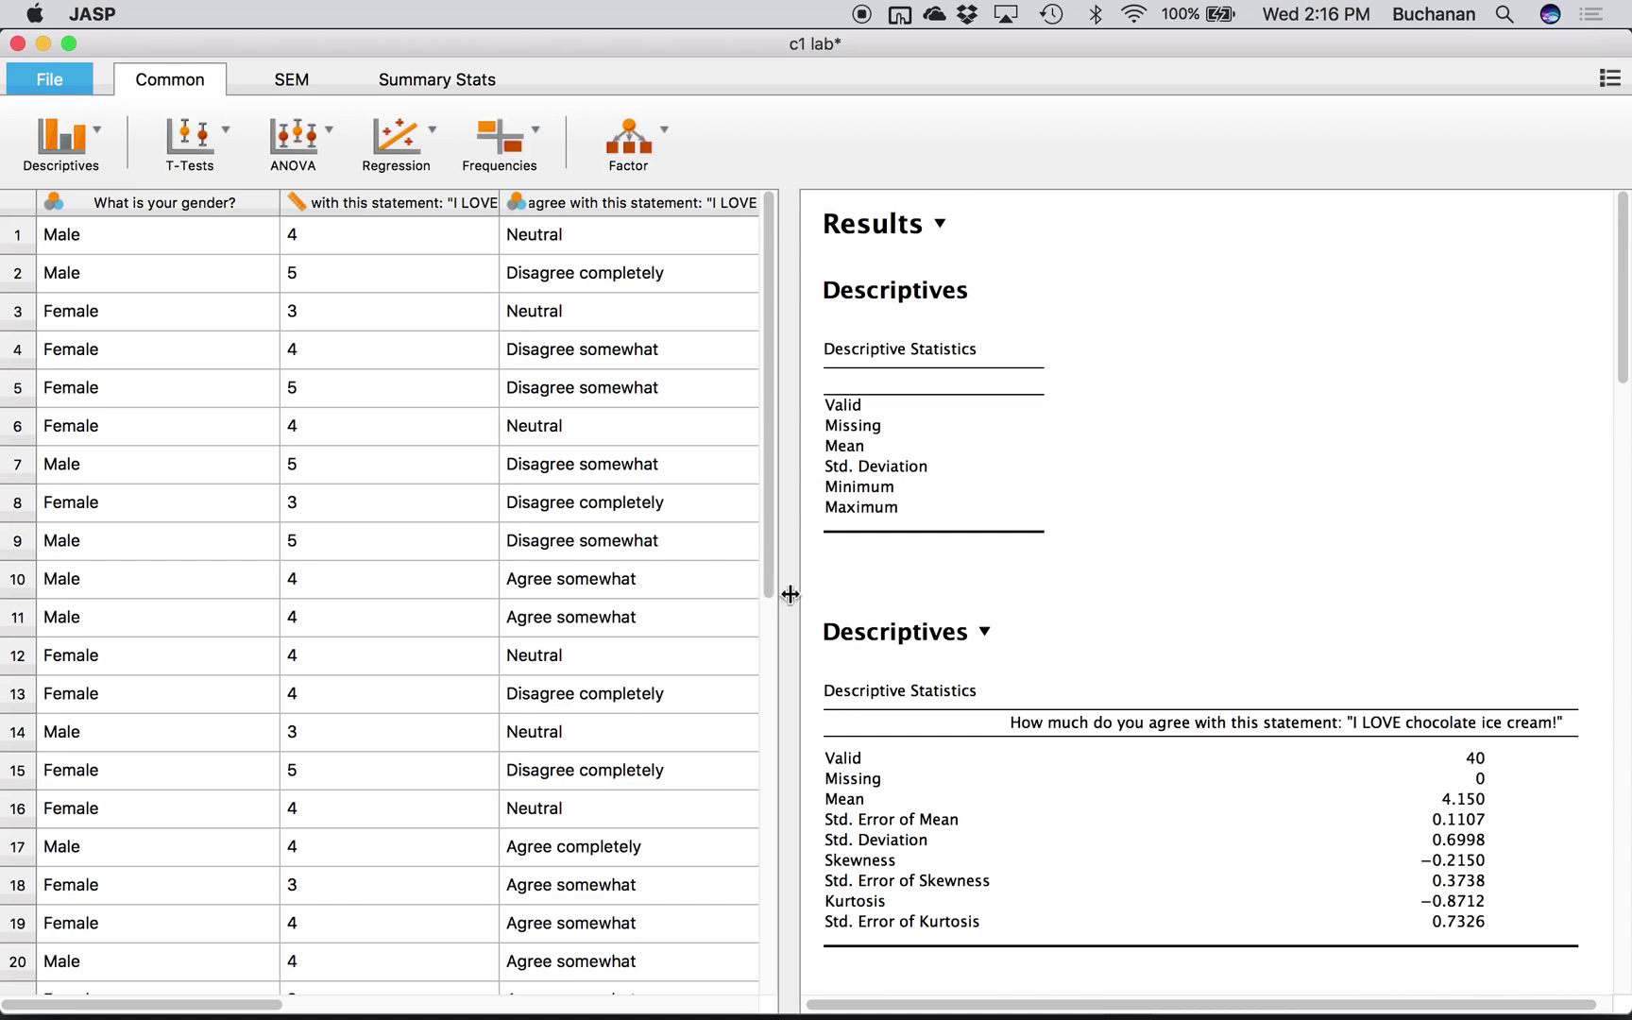
{"action": "scroll", "coordinate": [776, 599], "scroll_direction": "down", "scroll_amount": 5}
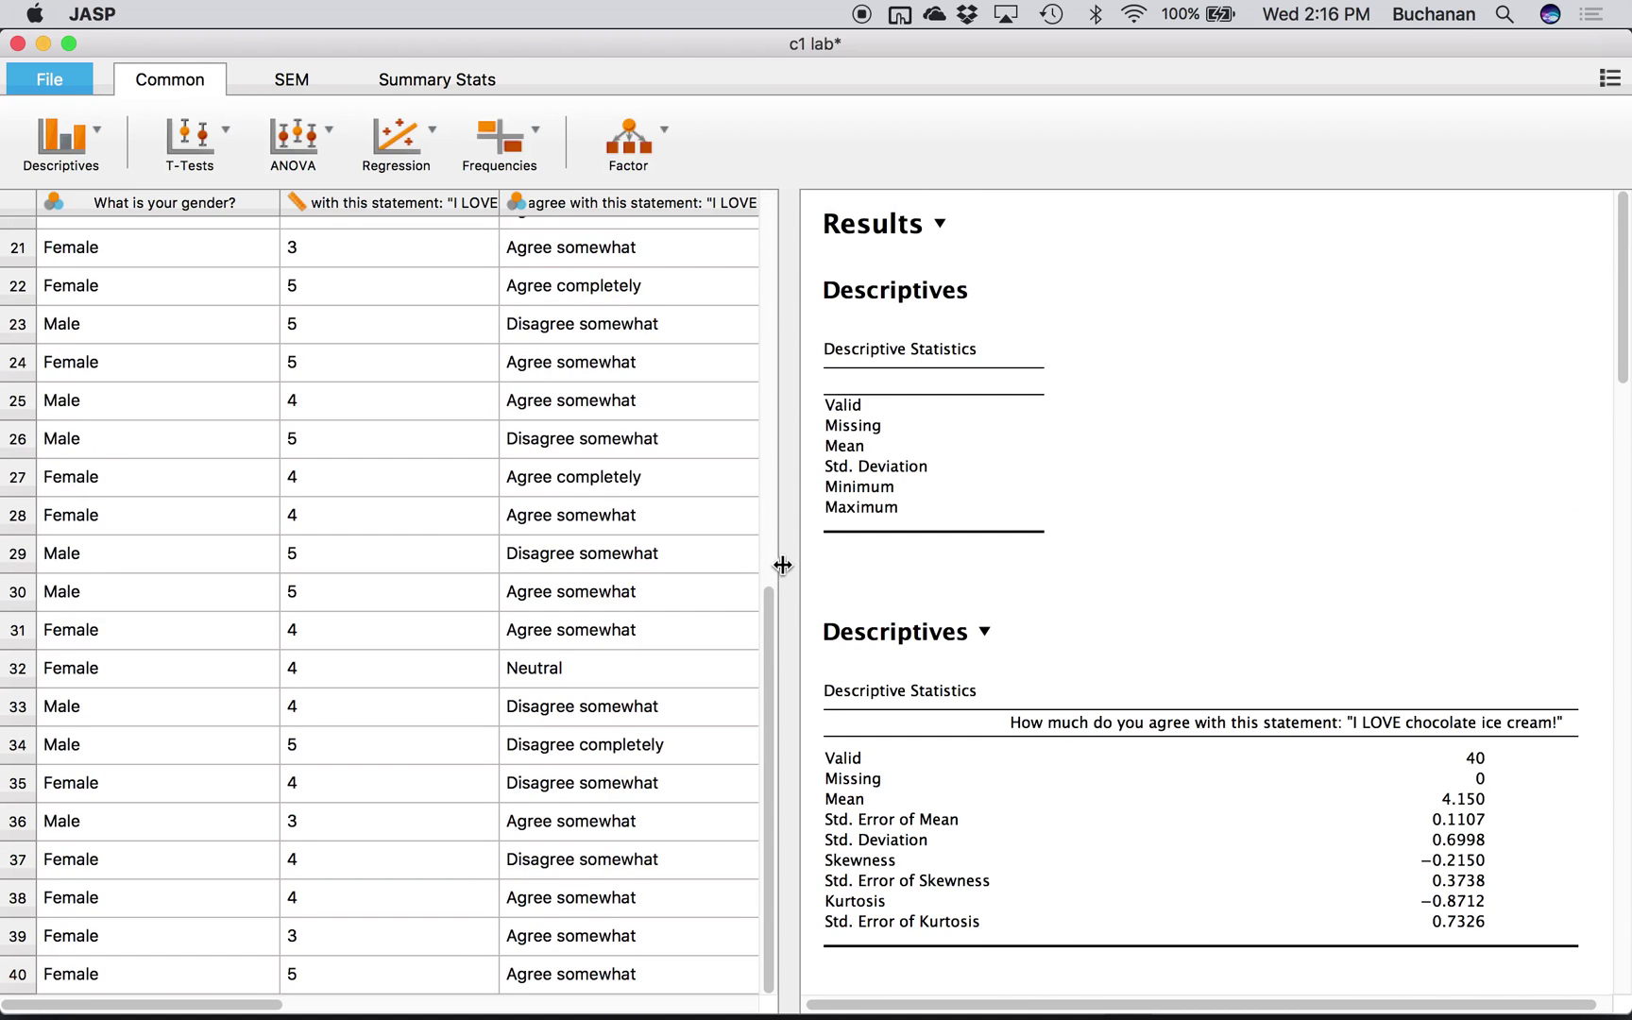
{"action": "left_click_drag", "start_coordinate": [787, 557], "coordinate": [1281, 555]}
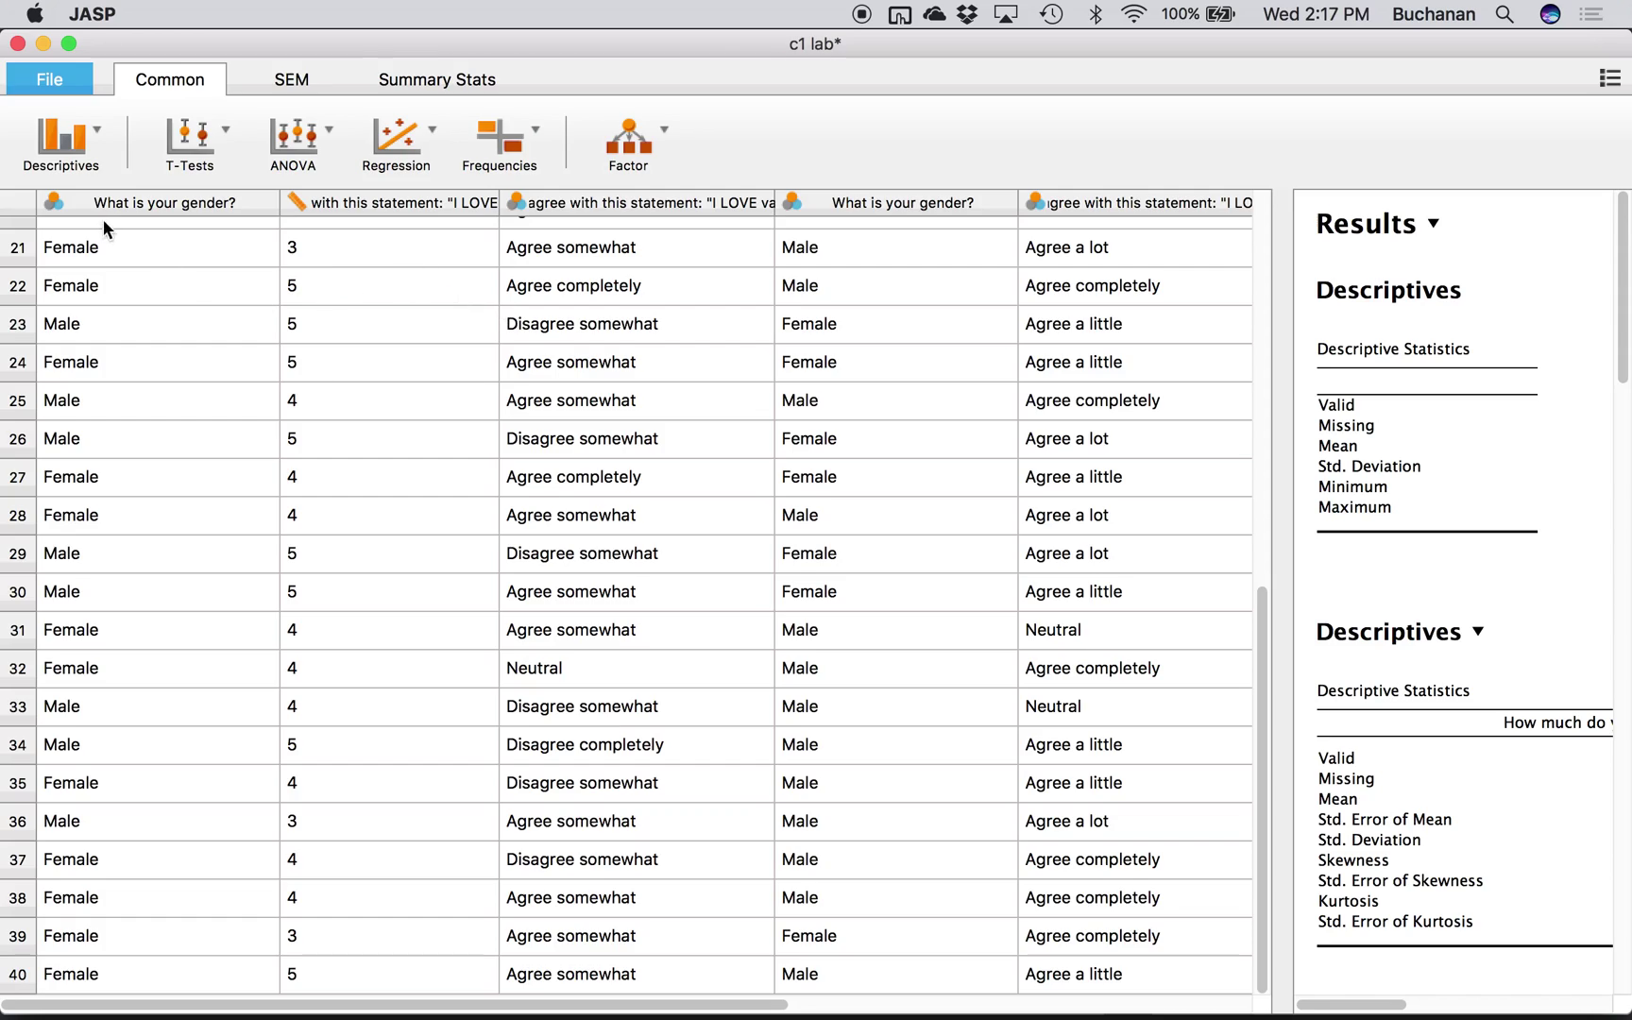
{"action": "mouse_move", "coordinate": [68, 1016]}
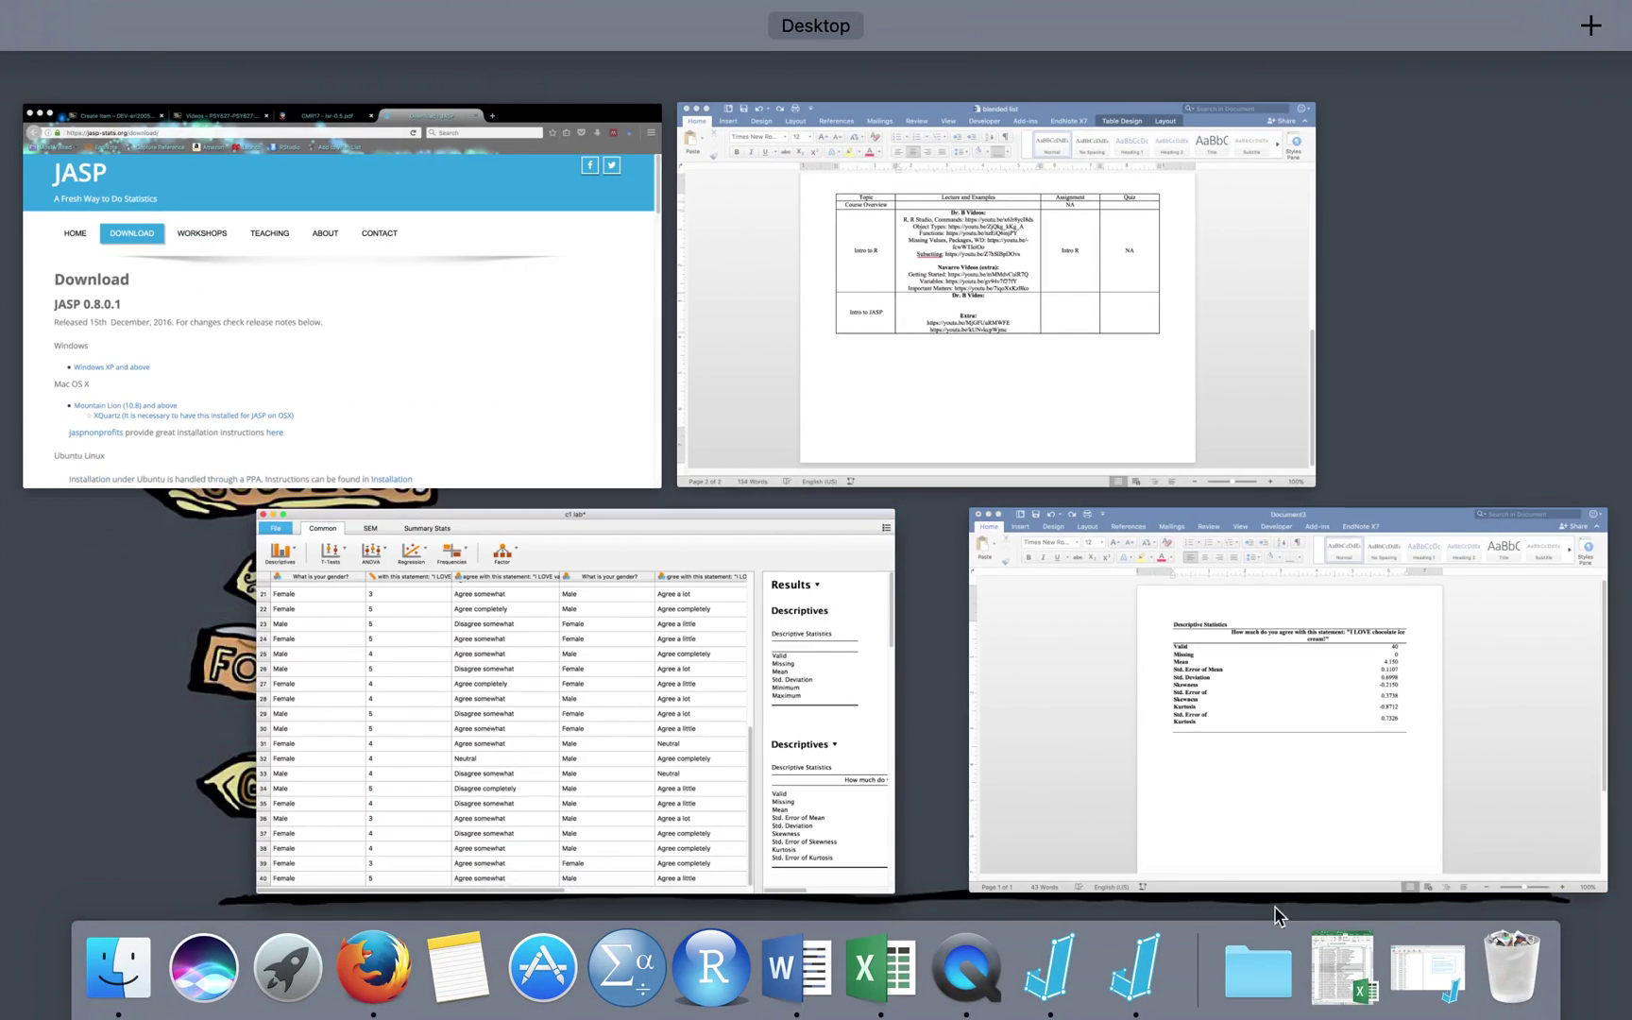
In bn 2 anova, start an Independent Samples T-Test with money as dependent variable.
{"action": "left_click", "coordinate": [1414, 966]}
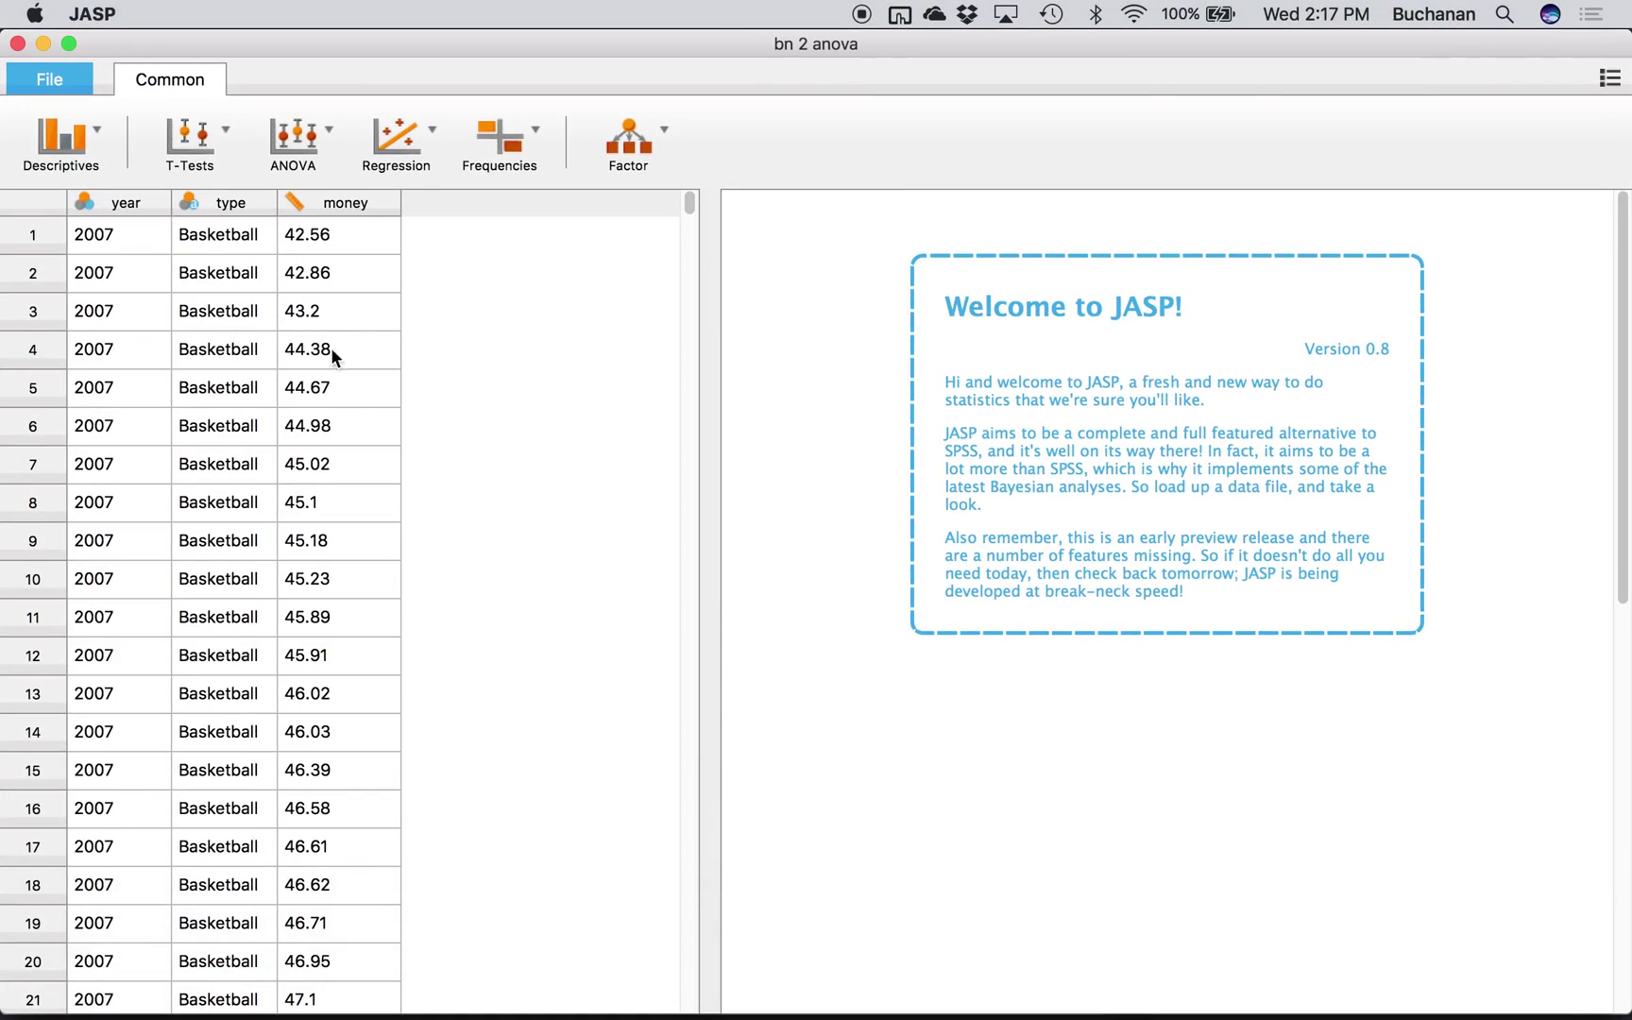
{"action": "left_click", "coordinate": [203, 153]}
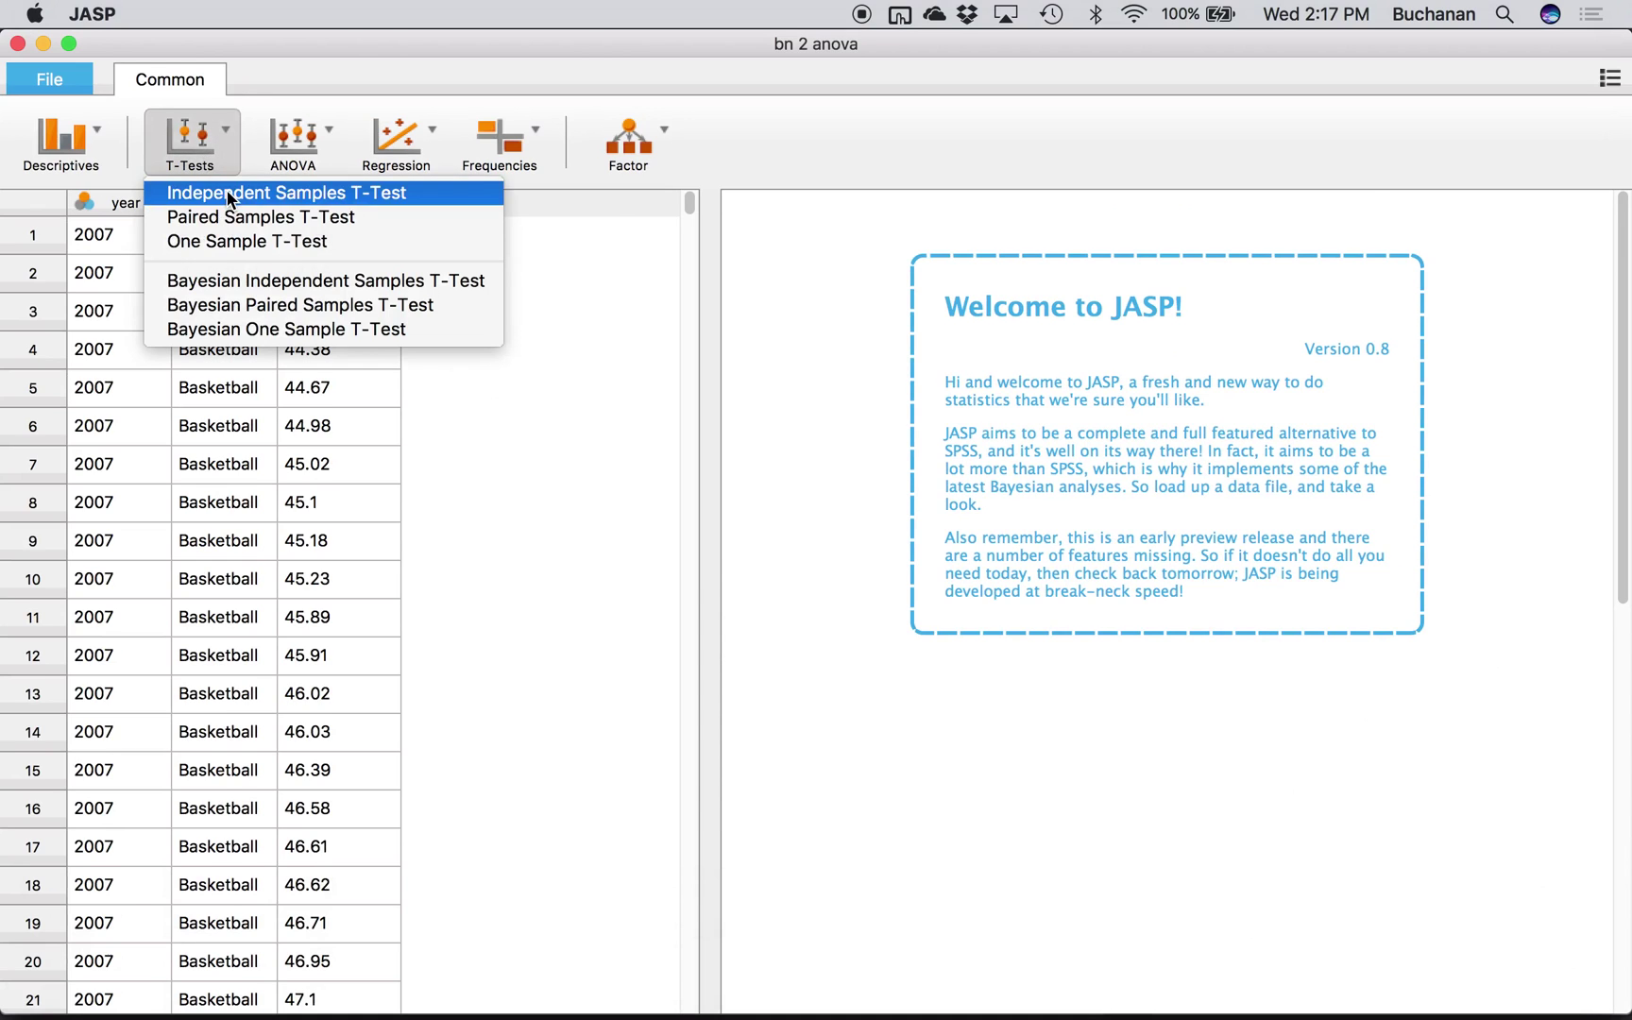
{"action": "left_click", "coordinate": [227, 192]}
{"action": "left_click", "coordinate": [82, 242]}
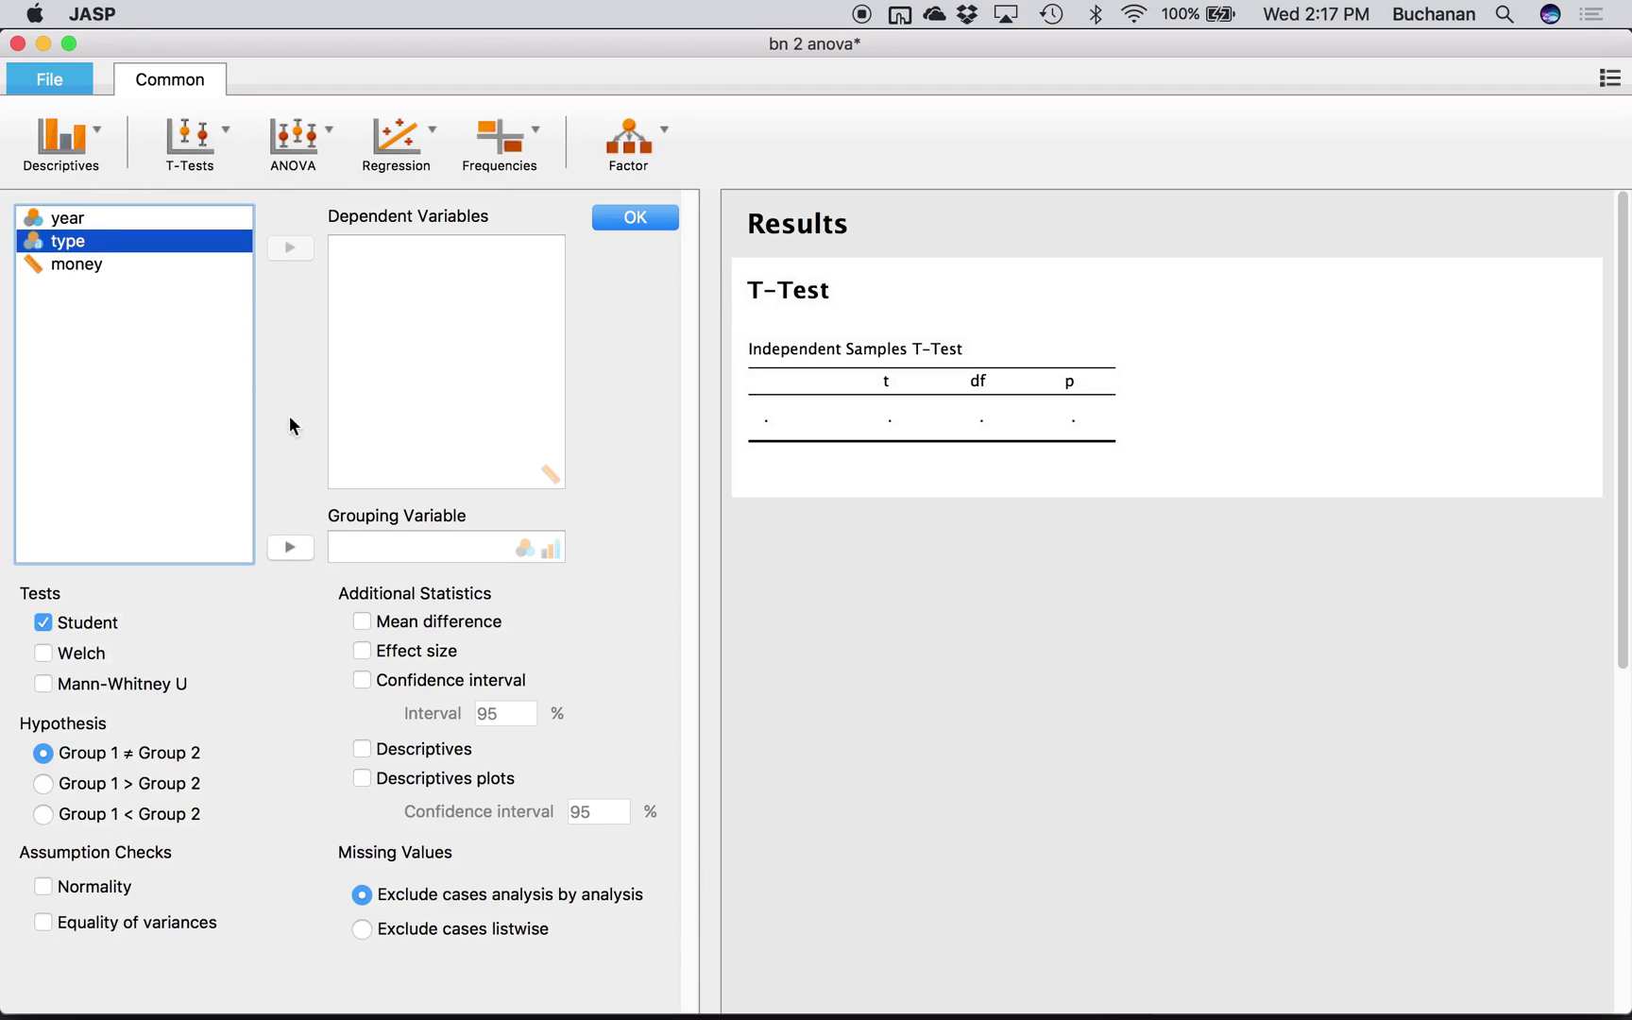
{"action": "left_click", "coordinate": [288, 547]}
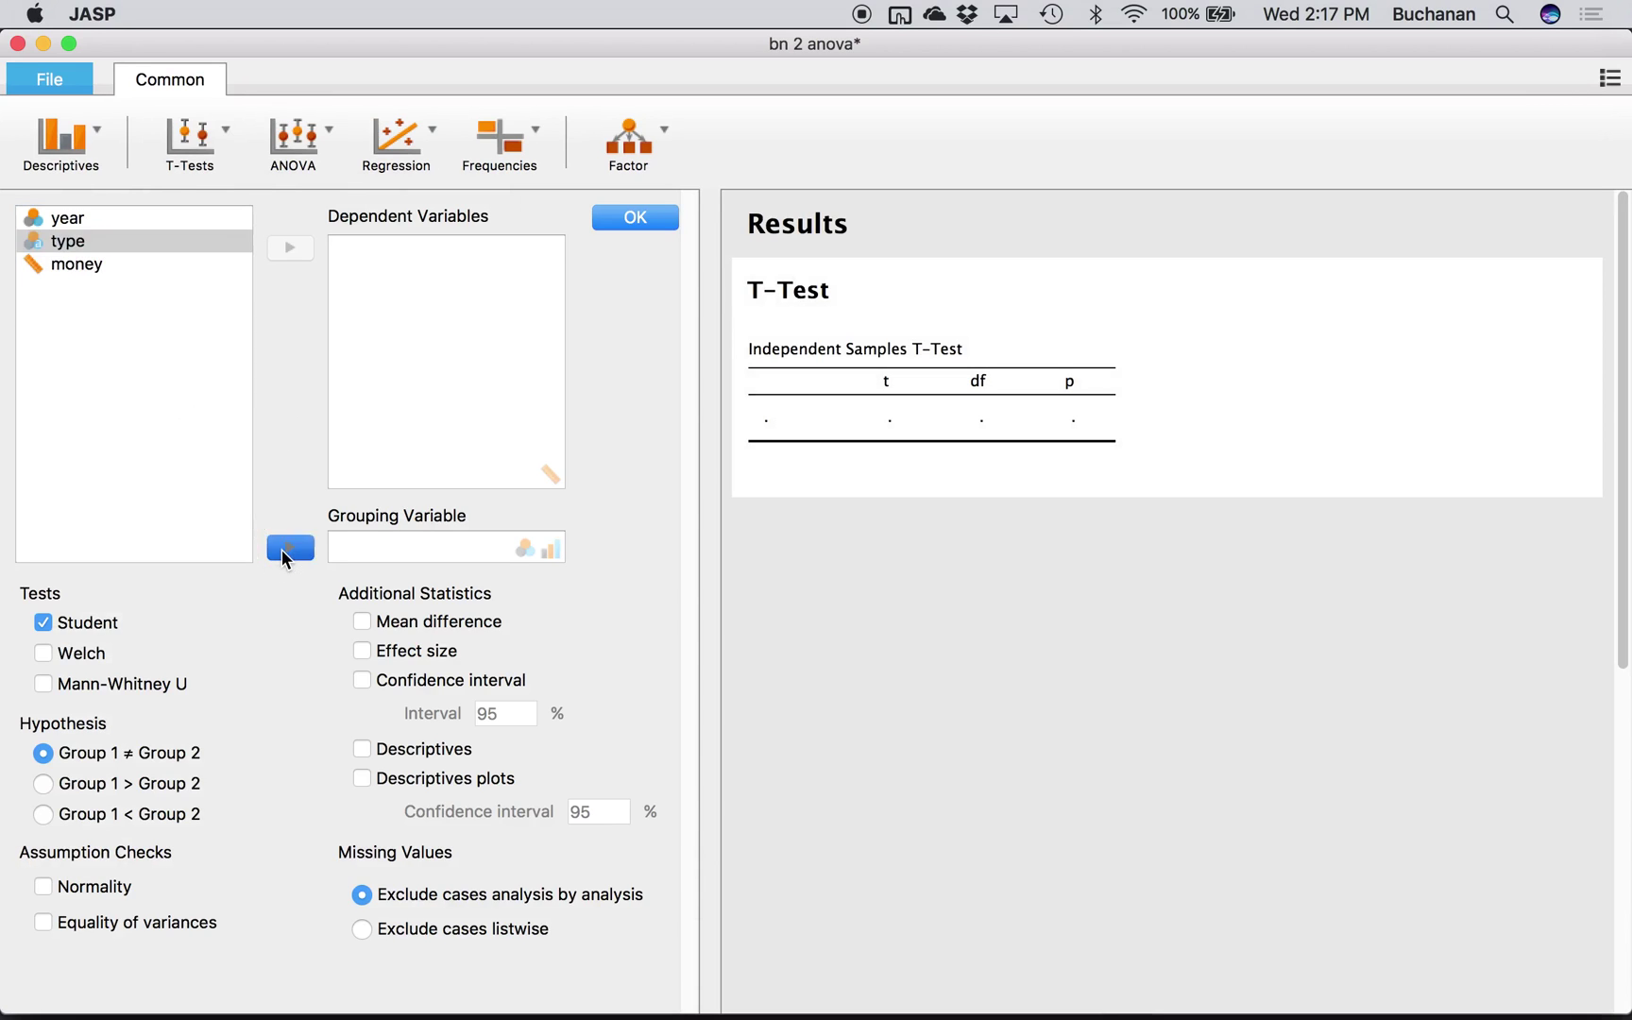
{"action": "left_click", "coordinate": [91, 221]}
{"action": "left_click", "coordinate": [89, 244]}
{"action": "left_click", "coordinate": [292, 250]}
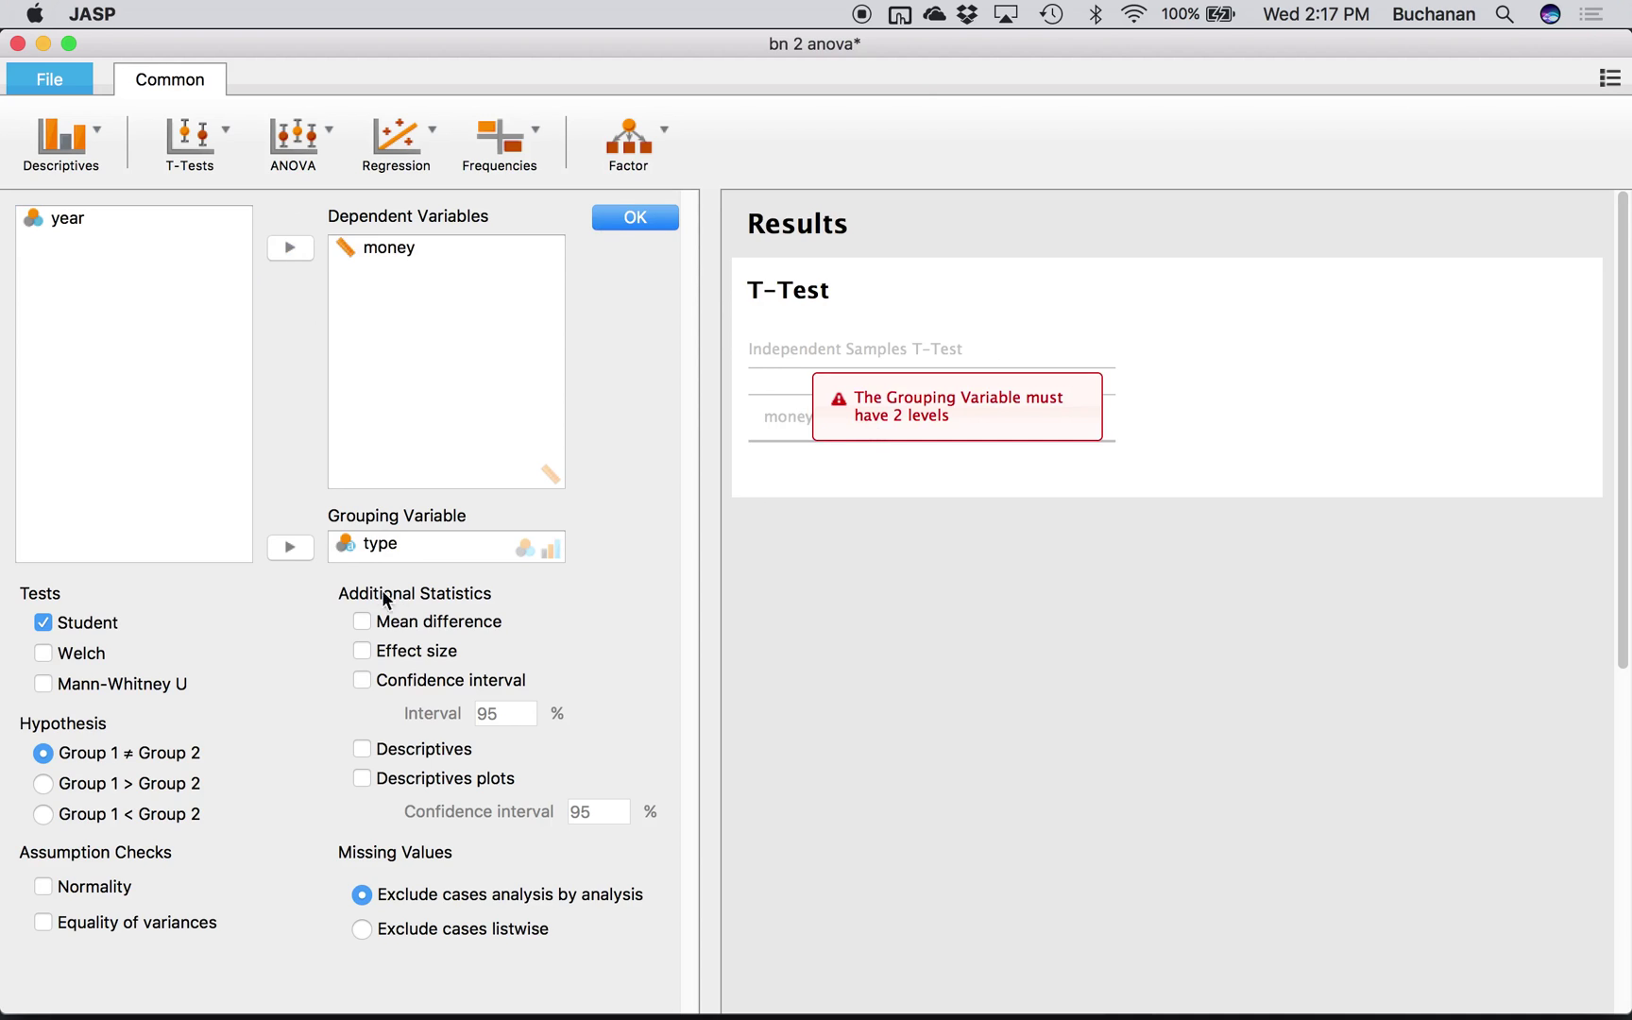
Replace type with year as grouping variable, giving t = 6.859, df 18258, p < .001.
{"action": "left_click", "coordinate": [385, 546]}
{"action": "left_click_drag", "start_coordinate": [342, 559], "coordinate": [186, 482]}
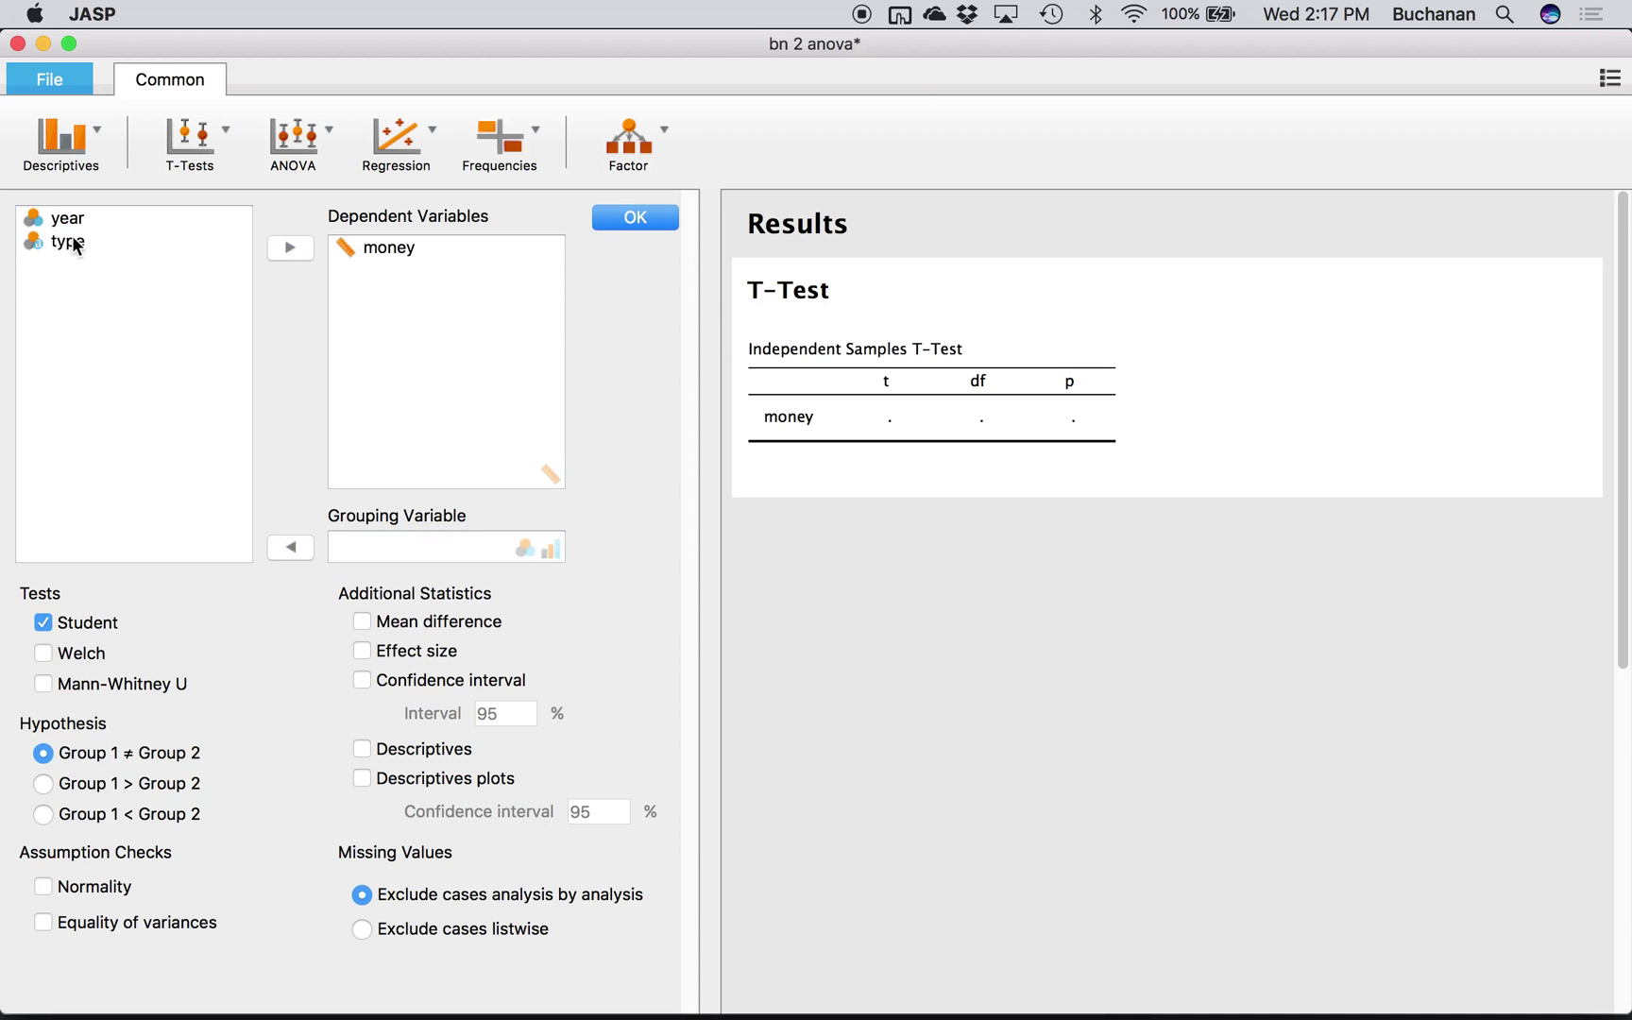
{"action": "left_click", "coordinate": [76, 244]}
{"action": "left_click", "coordinate": [99, 219]}
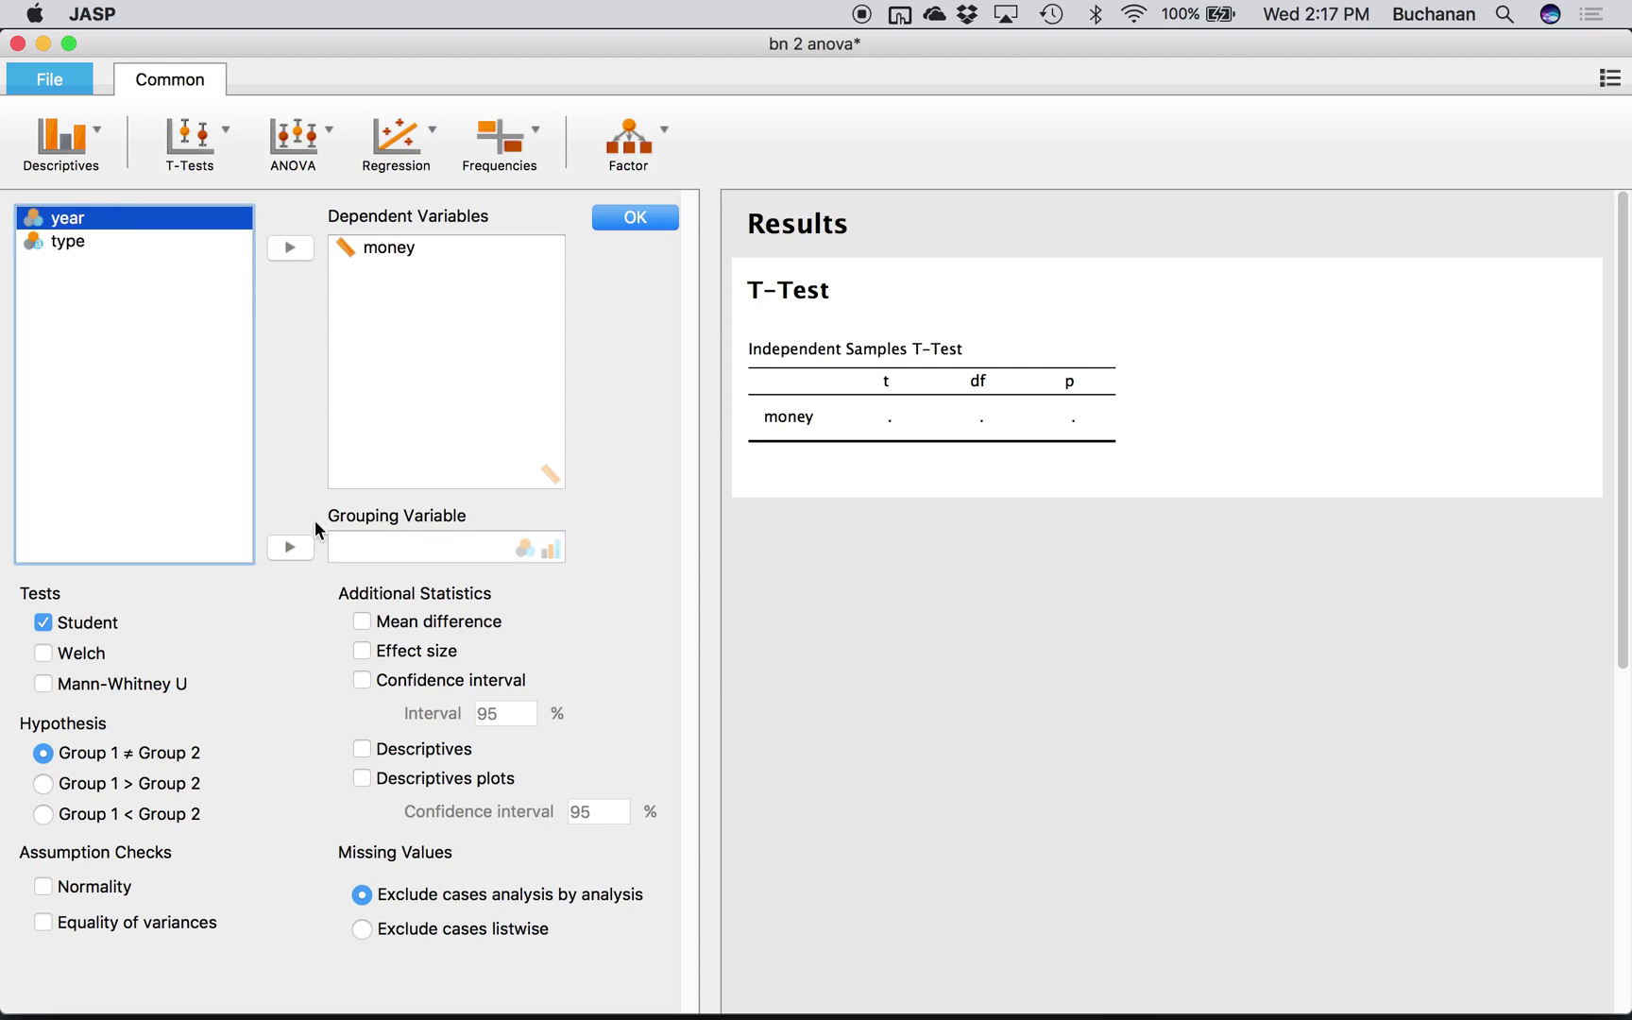
{"action": "left_click", "coordinate": [290, 546]}
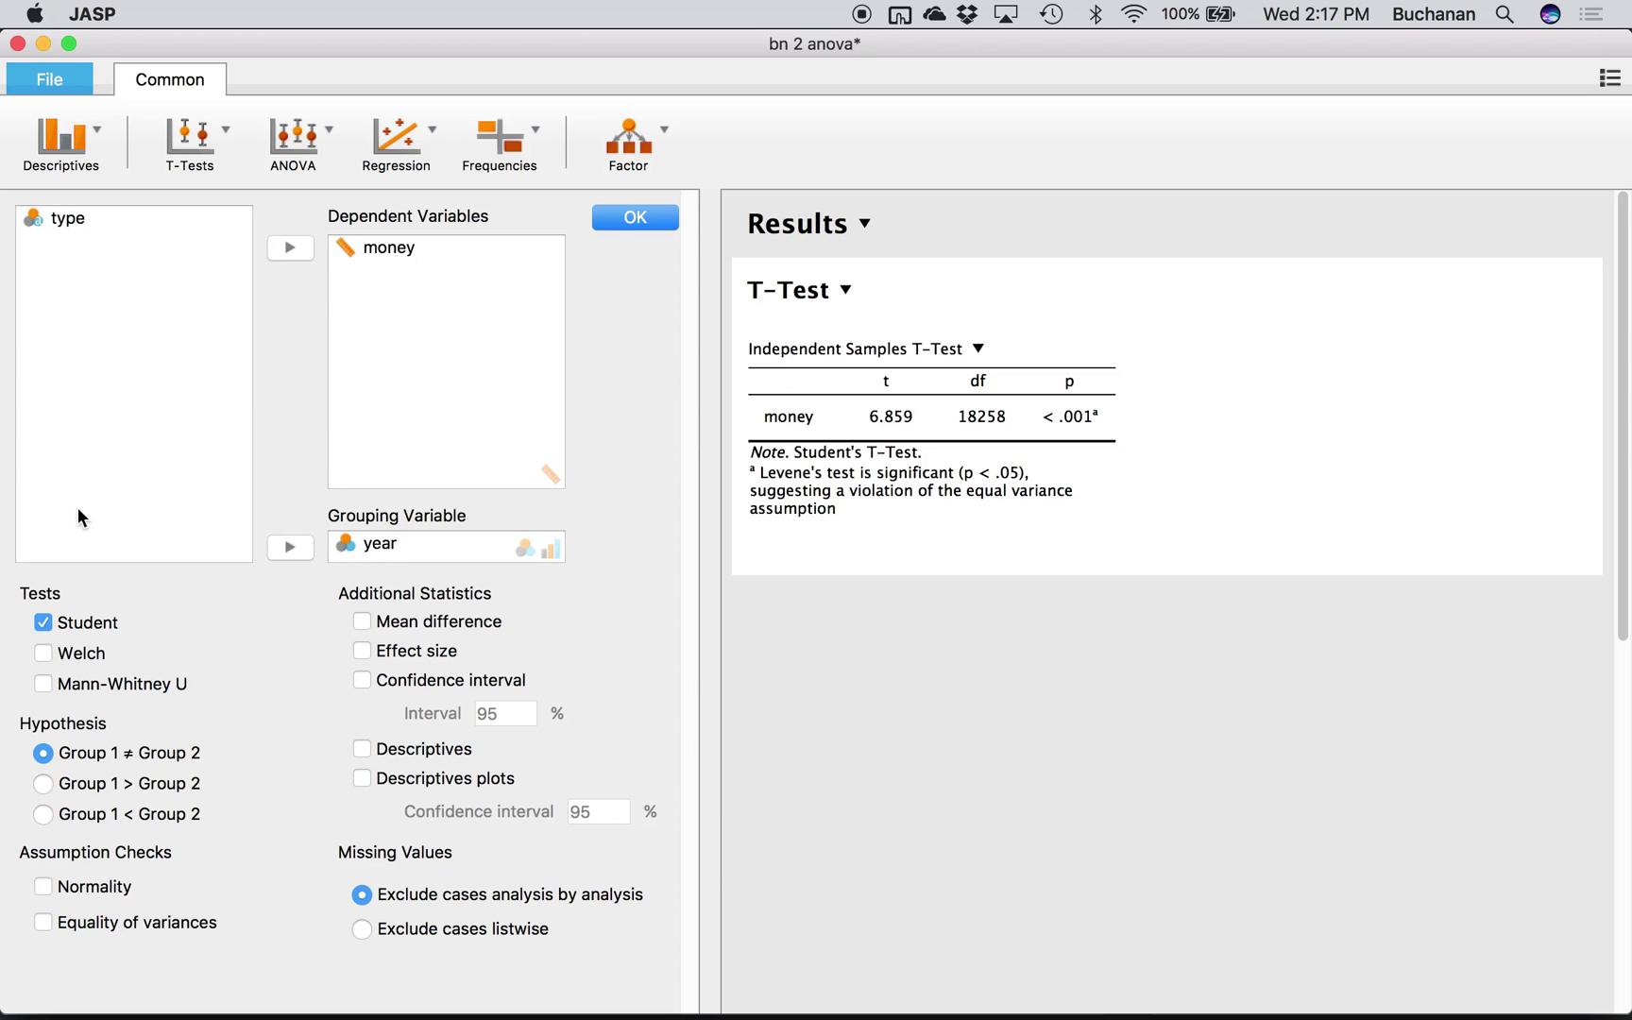
{"action": "left_click", "coordinate": [637, 216]}
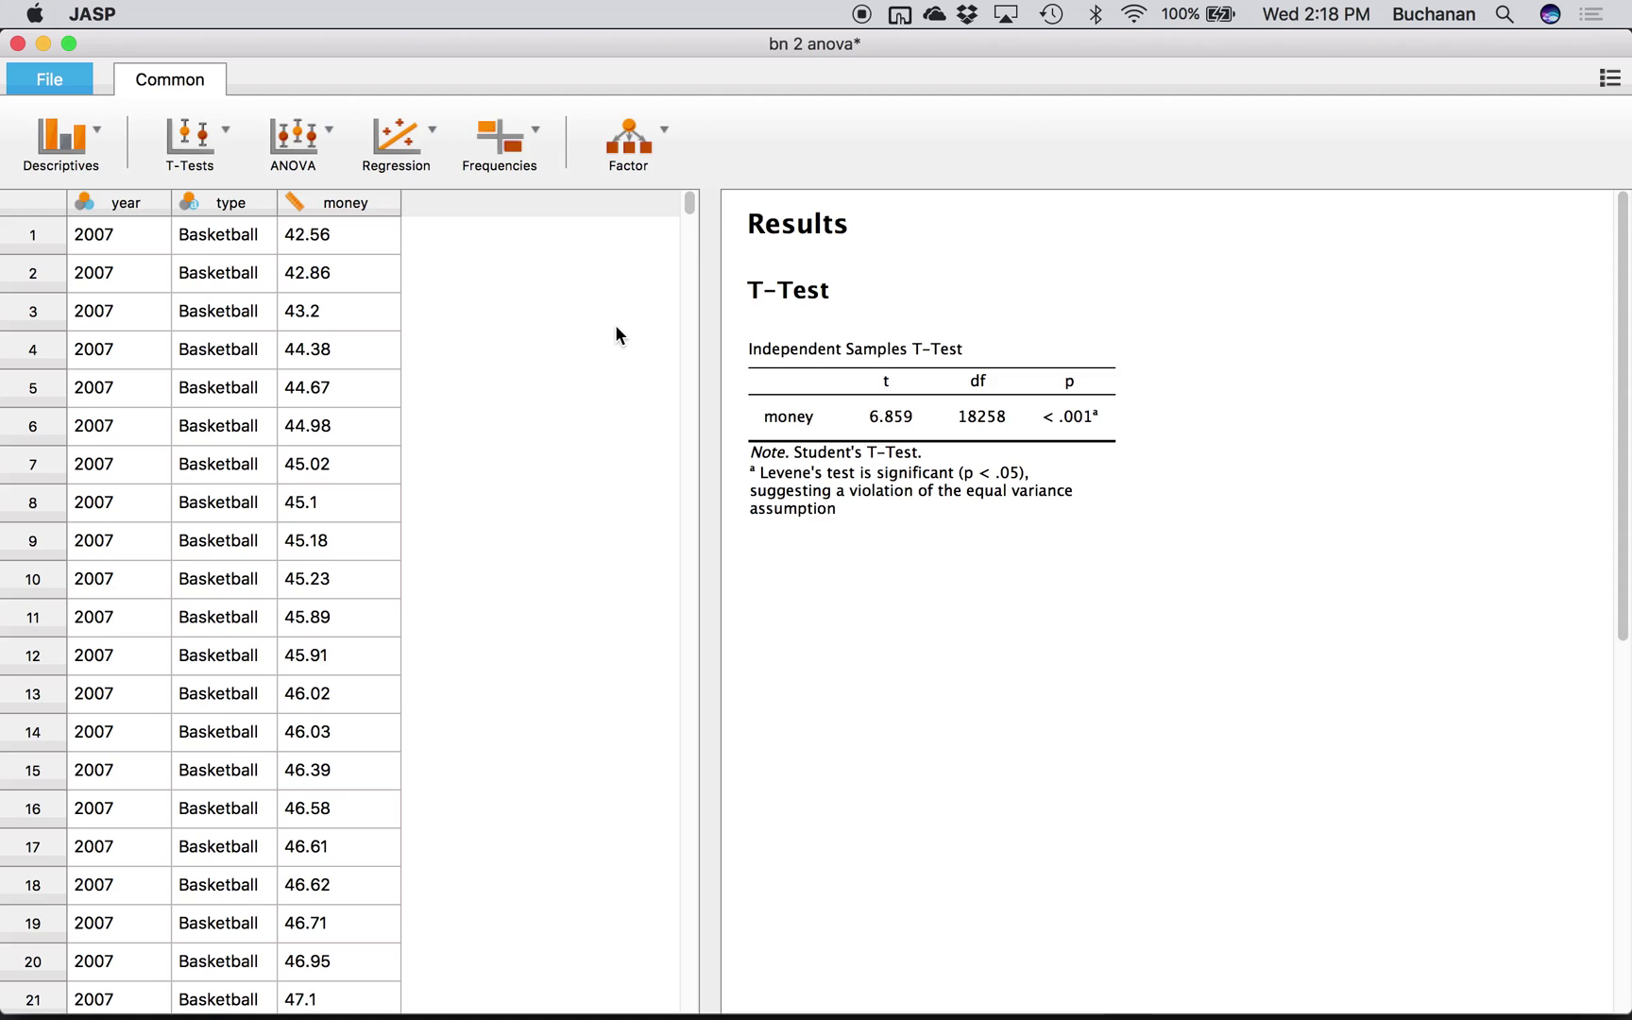
Try File > Save As with Browse for a location, then cancel.
{"action": "left_click", "coordinate": [76, 81]}
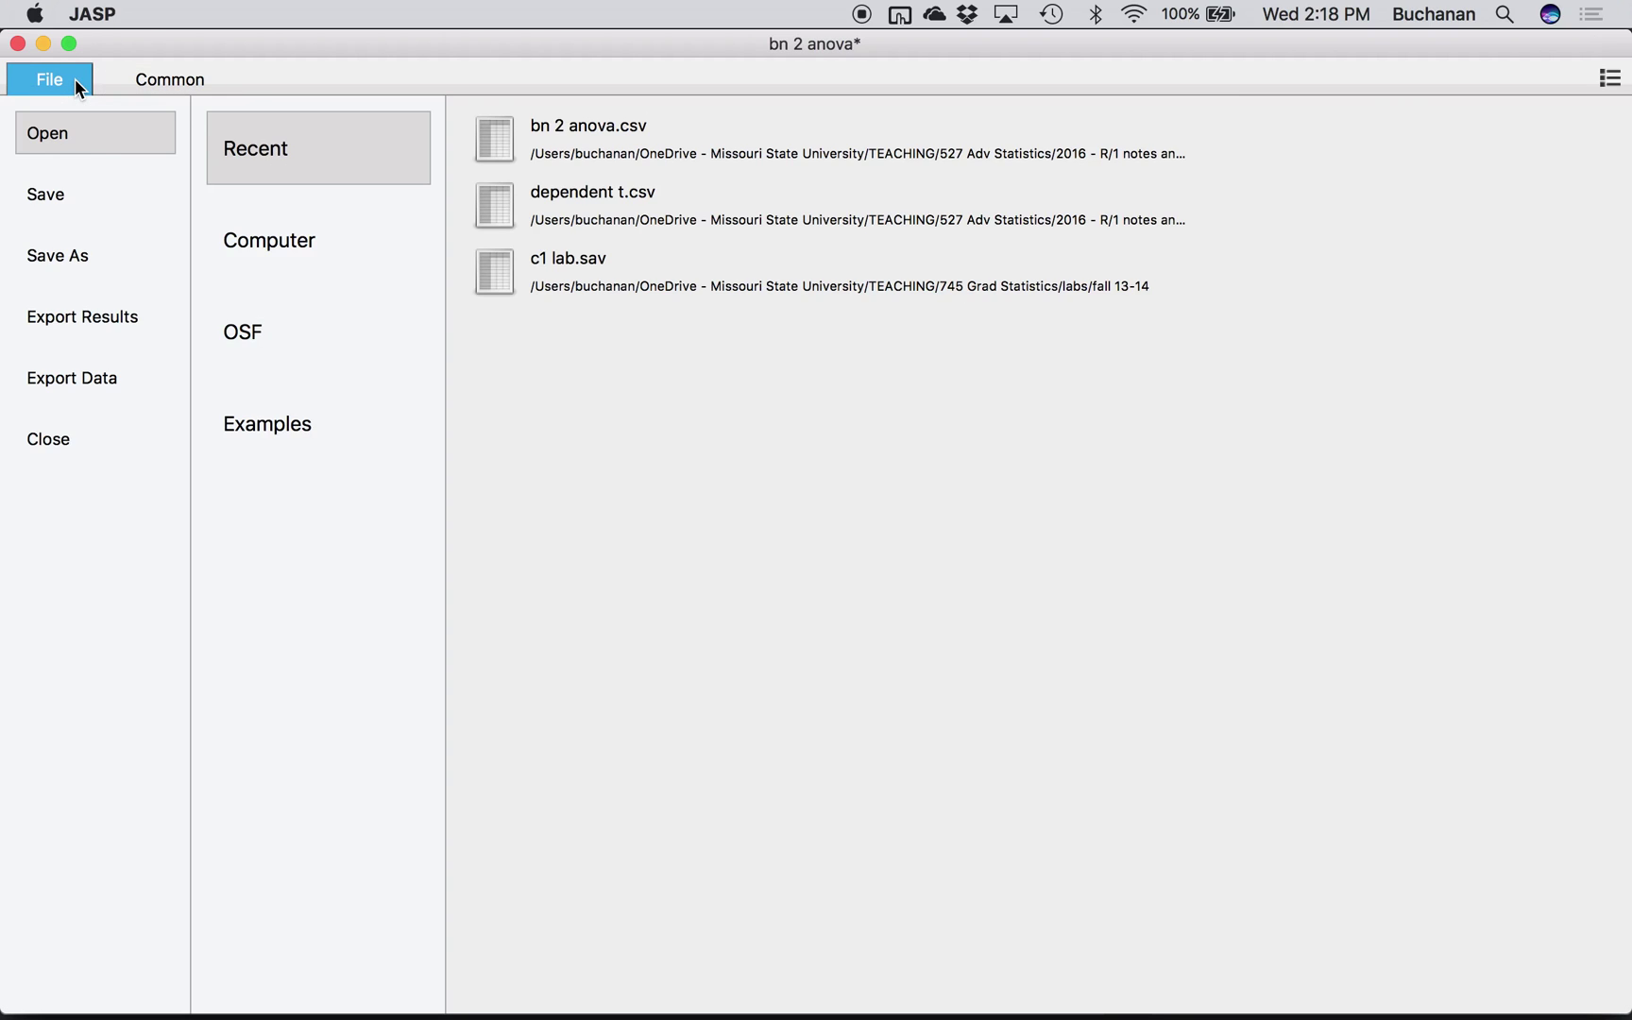
{"action": "left_click", "coordinate": [94, 193]}
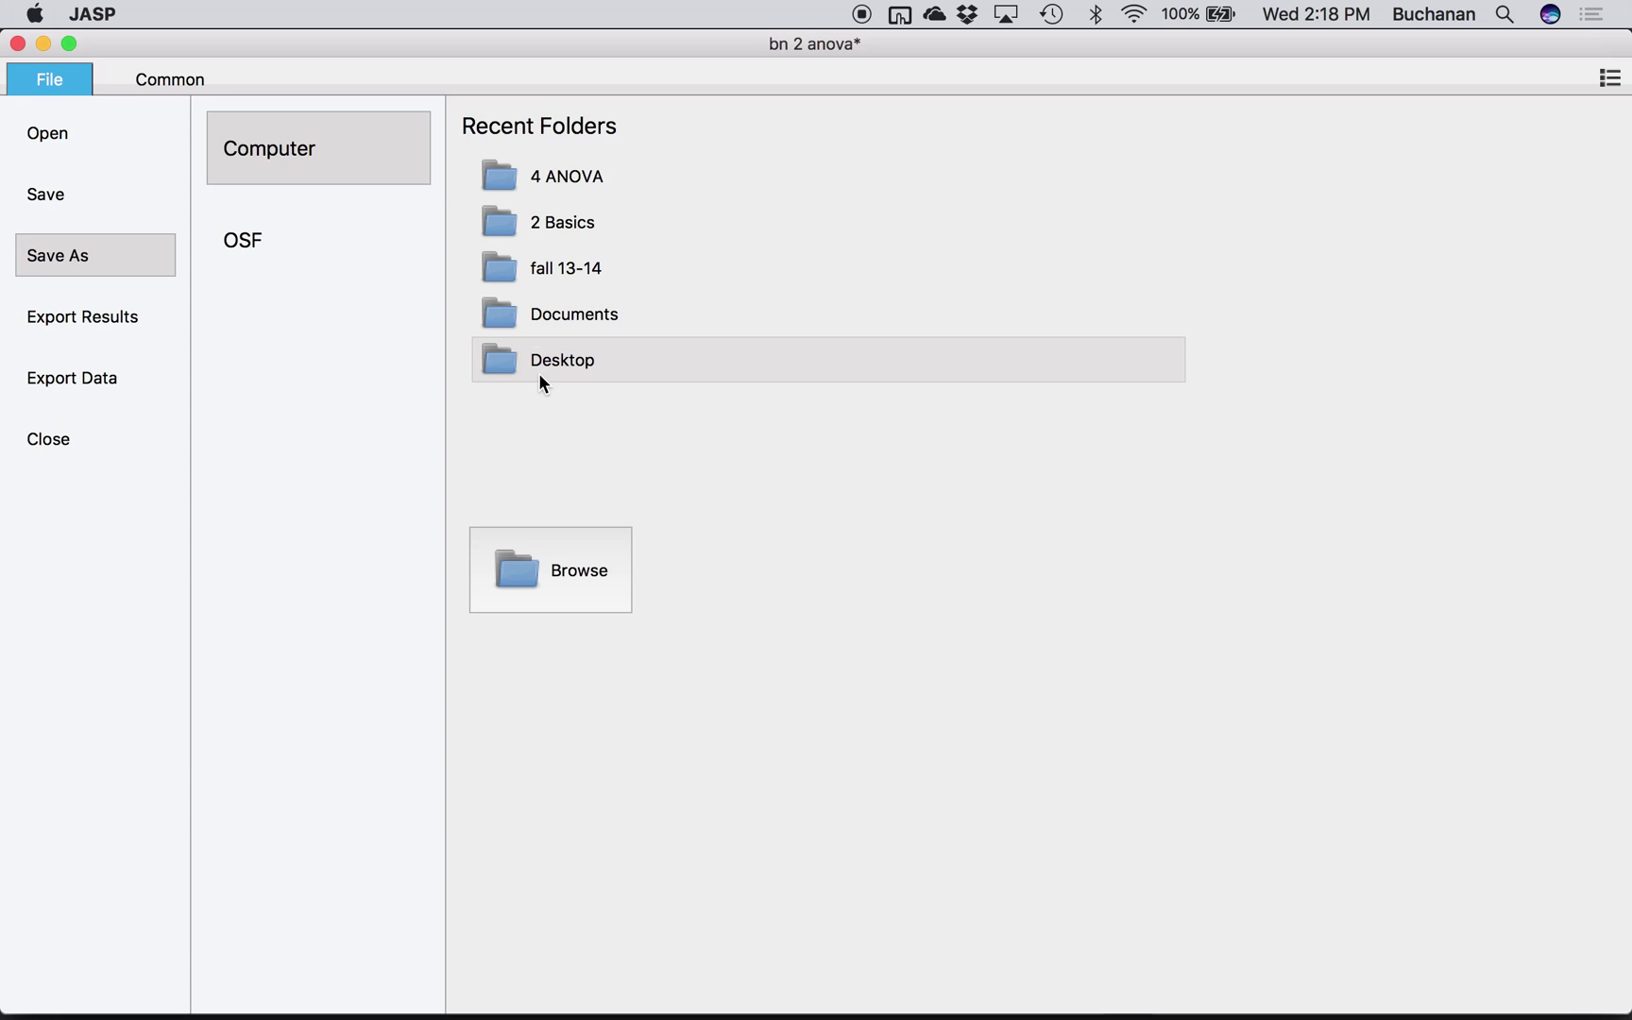
{"action": "left_click", "coordinate": [516, 567]}
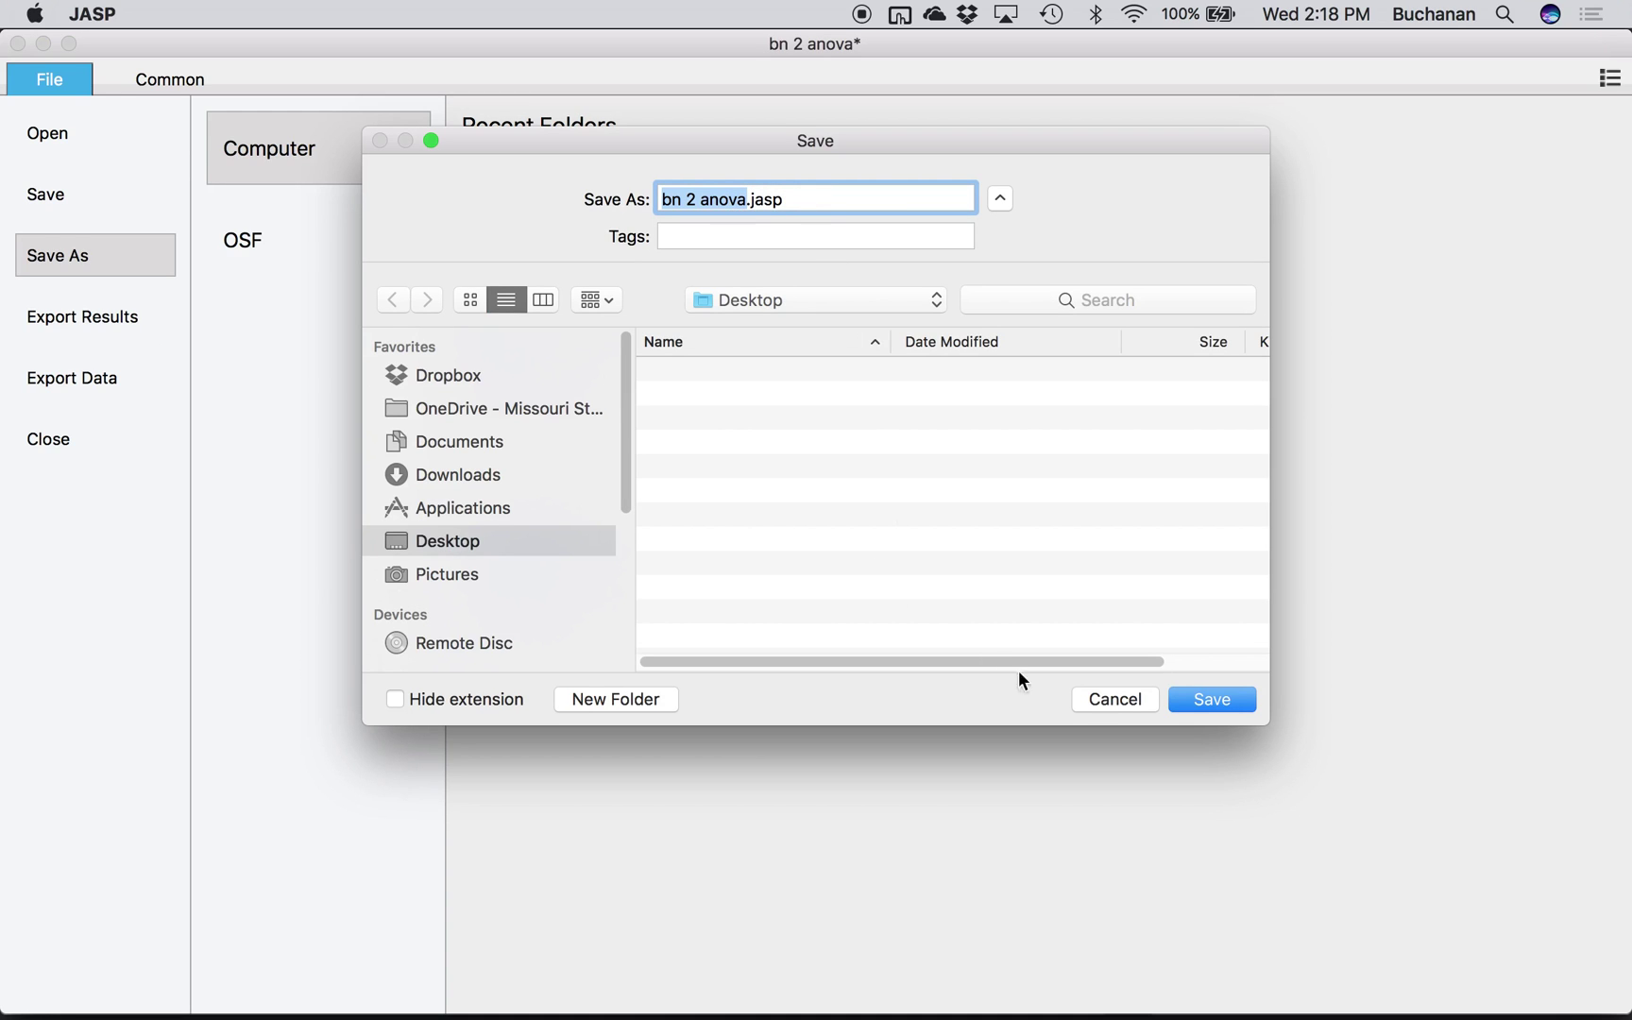
{"action": "left_click", "coordinate": [1108, 704]}
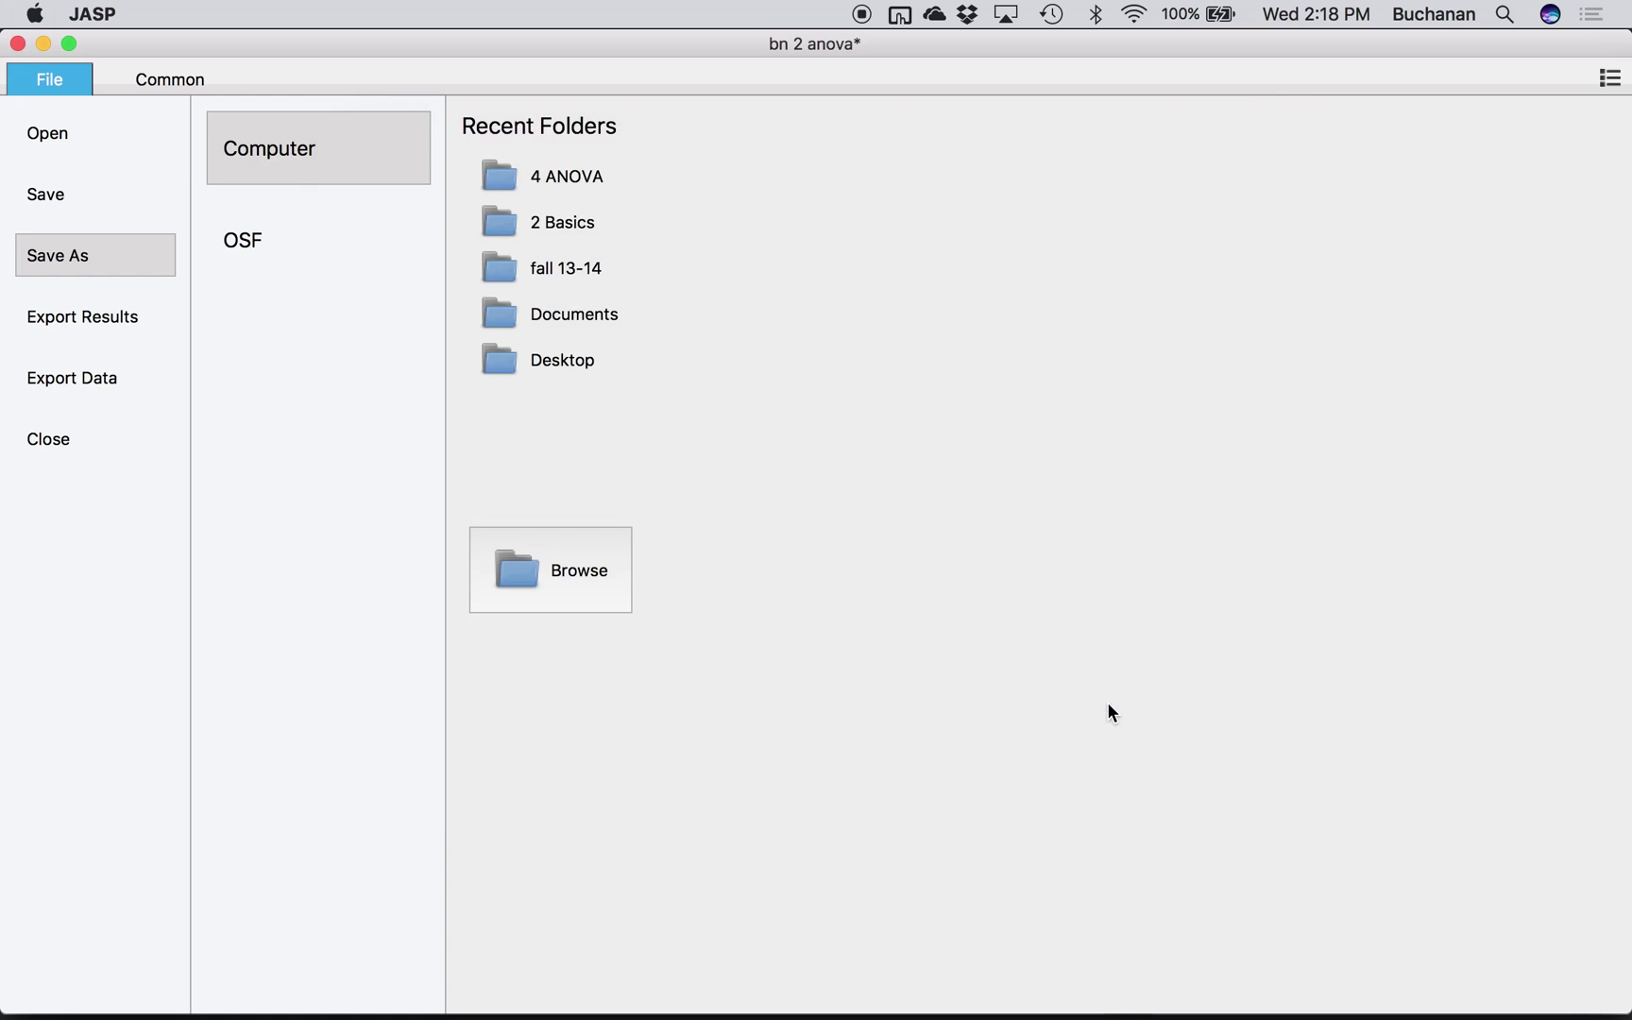
Try exporting results as HTML and data as CSV, cancelling both dialogs.
{"action": "left_click", "coordinate": [60, 322]}
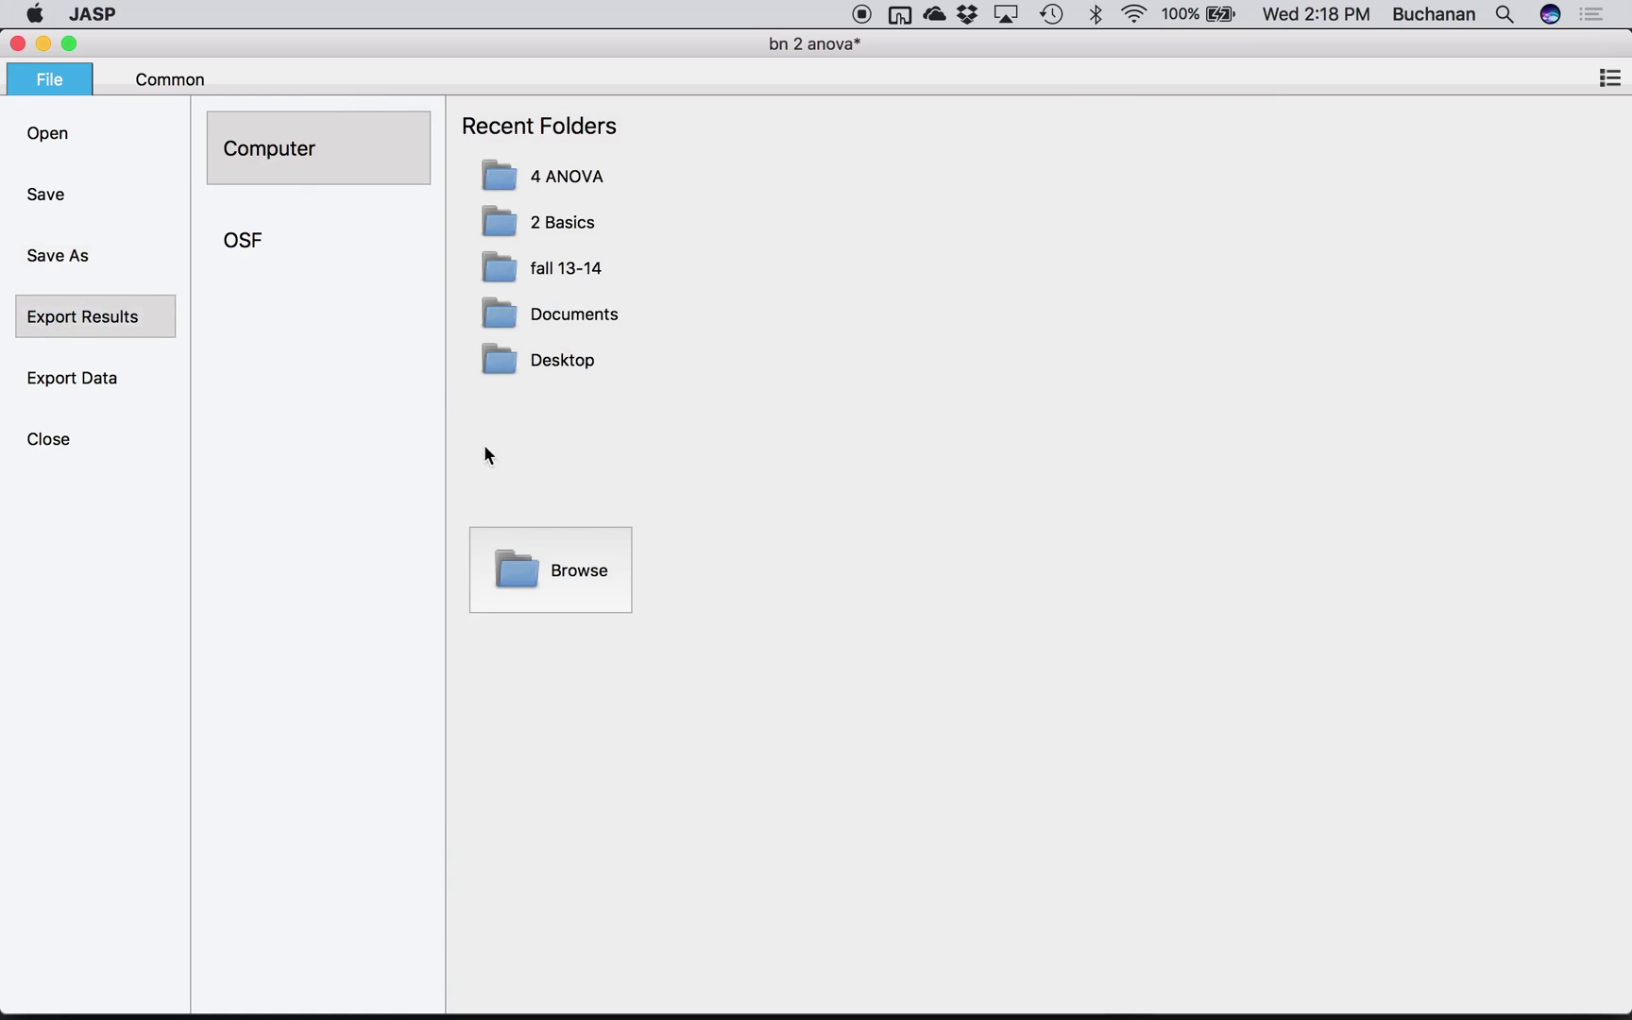
{"action": "left_click", "coordinate": [522, 576]}
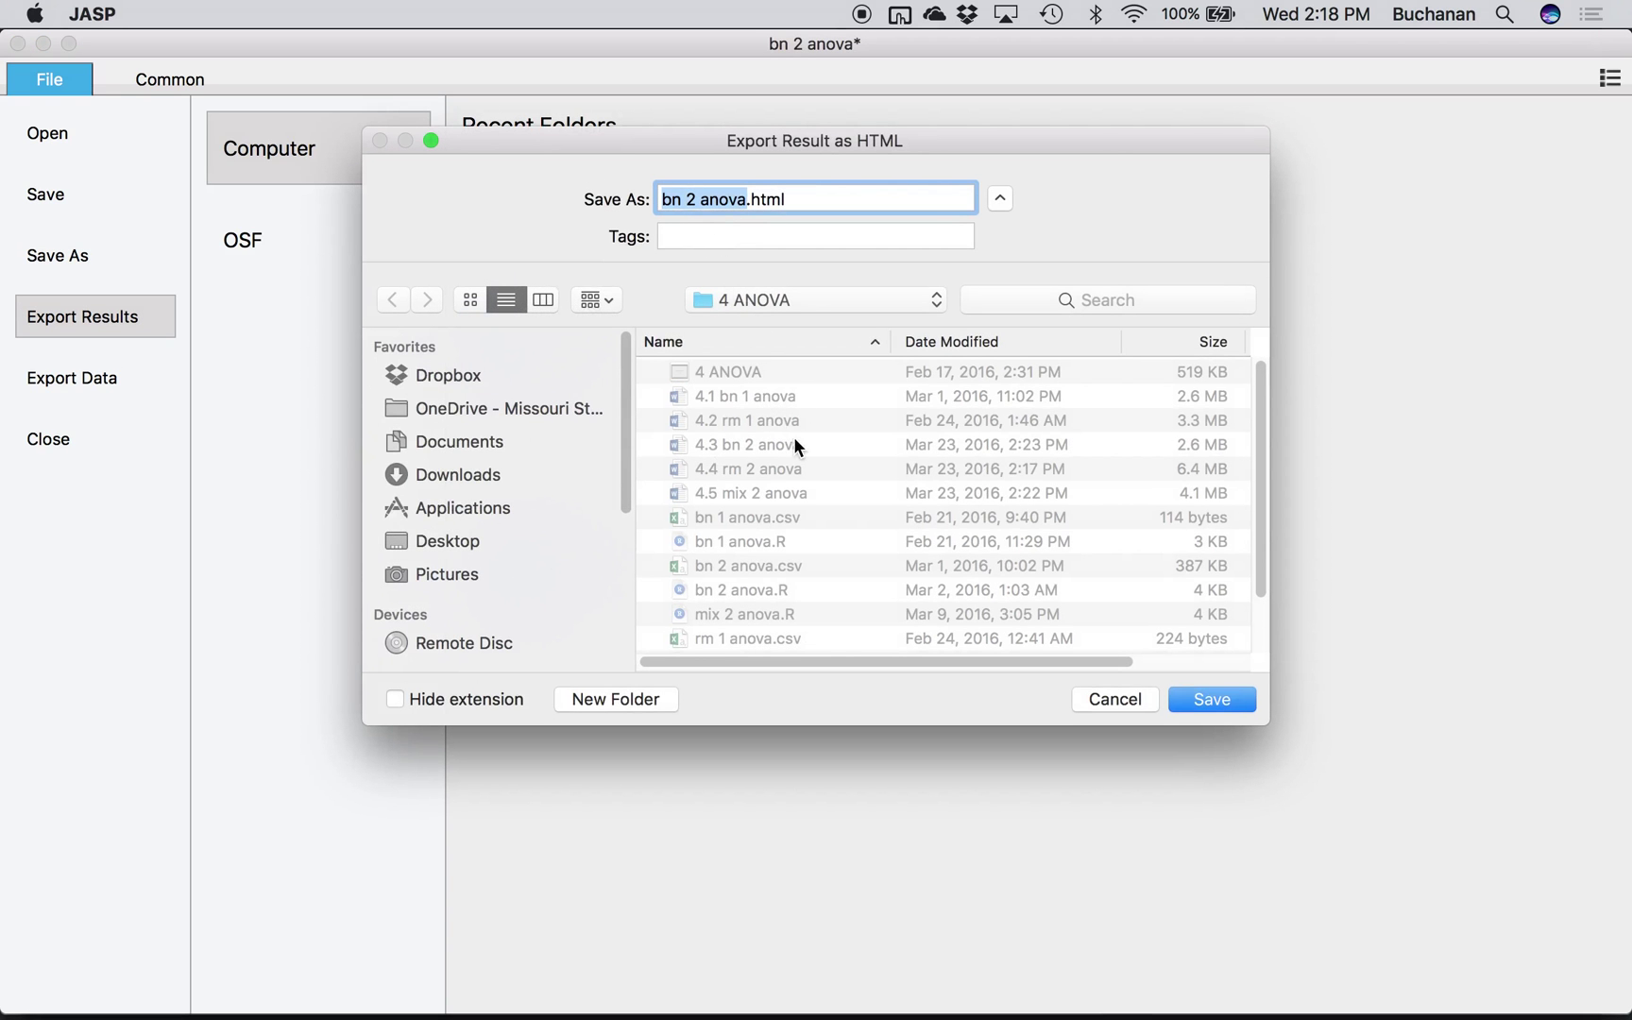
{"action": "left_click", "coordinate": [1096, 699]}
{"action": "left_click", "coordinate": [66, 383]}
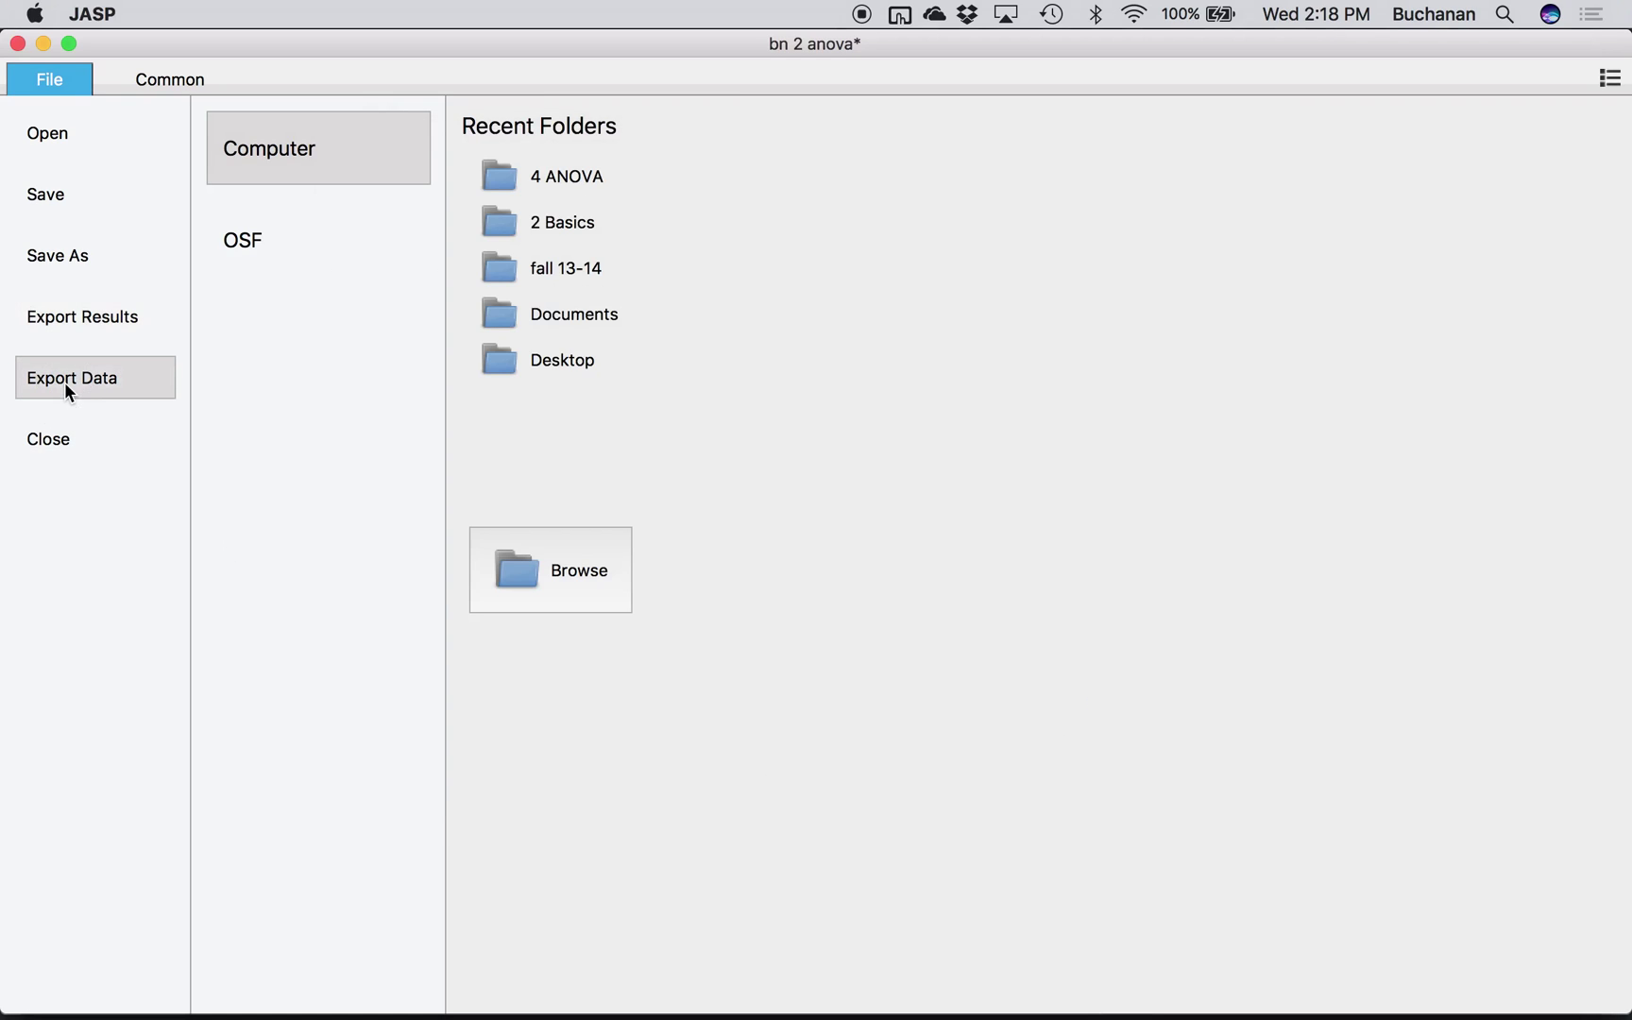
{"action": "left_click", "coordinate": [515, 560]}
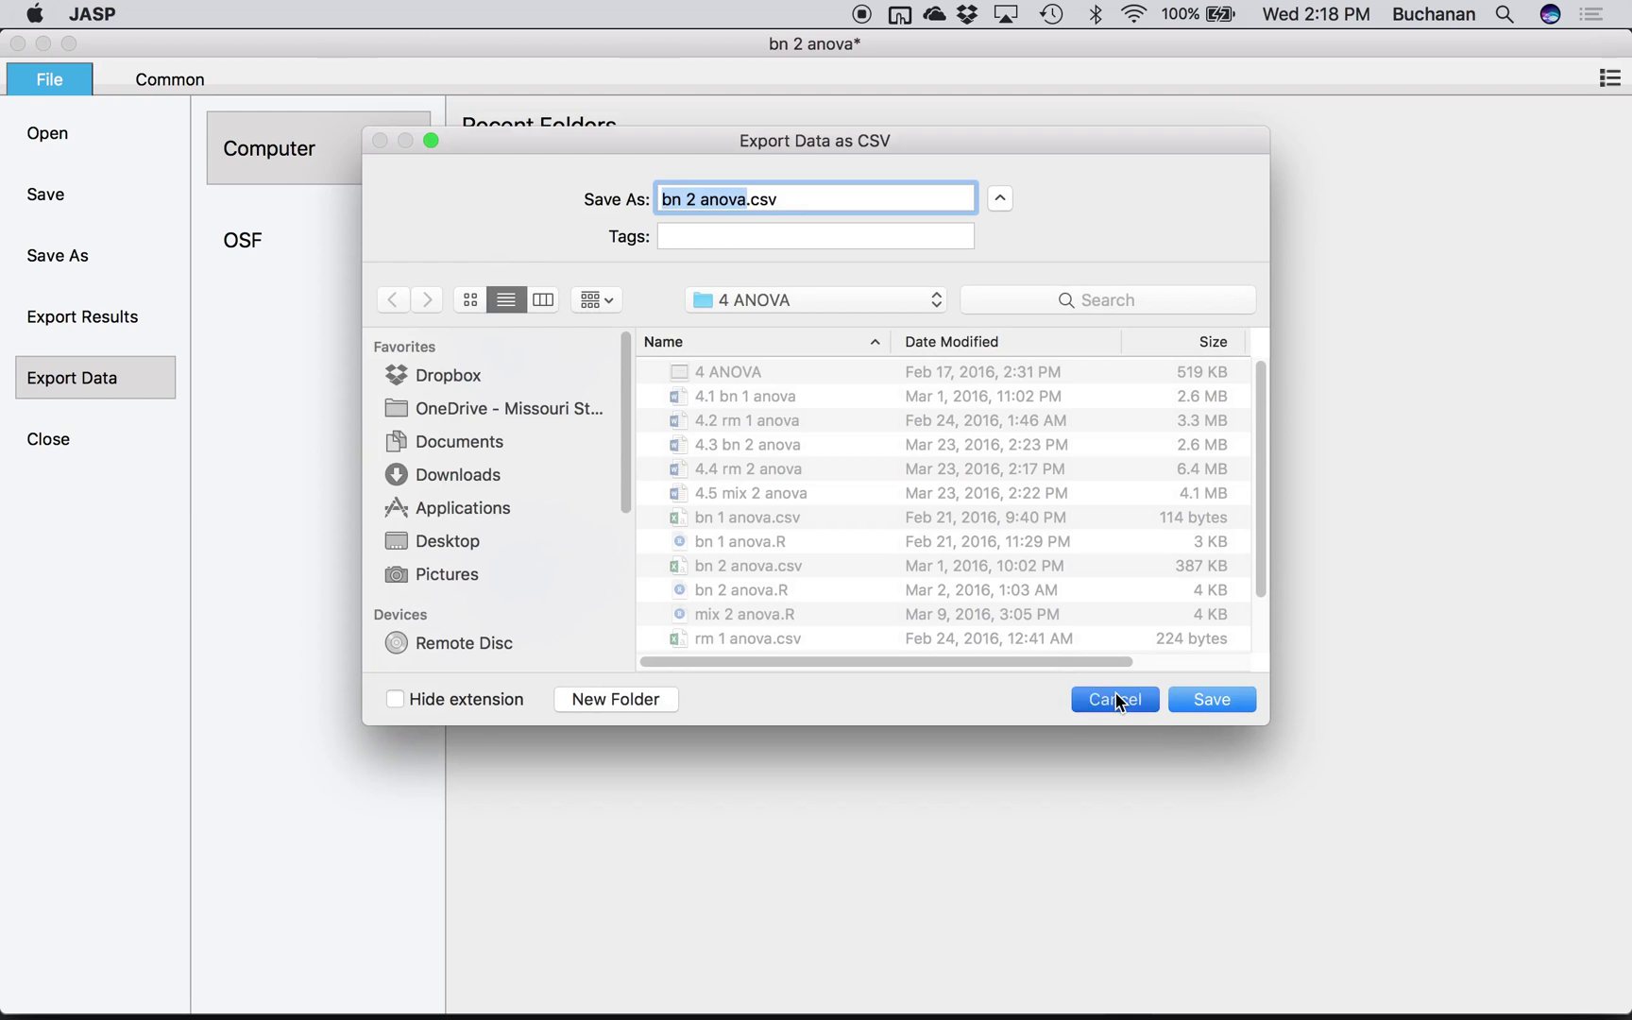
{"action": "left_click", "coordinate": [1115, 697]}
Close bn 2 anova without saving, then open c1 lab's Export Data page and cancel.
{"action": "left_click", "coordinate": [18, 43]}
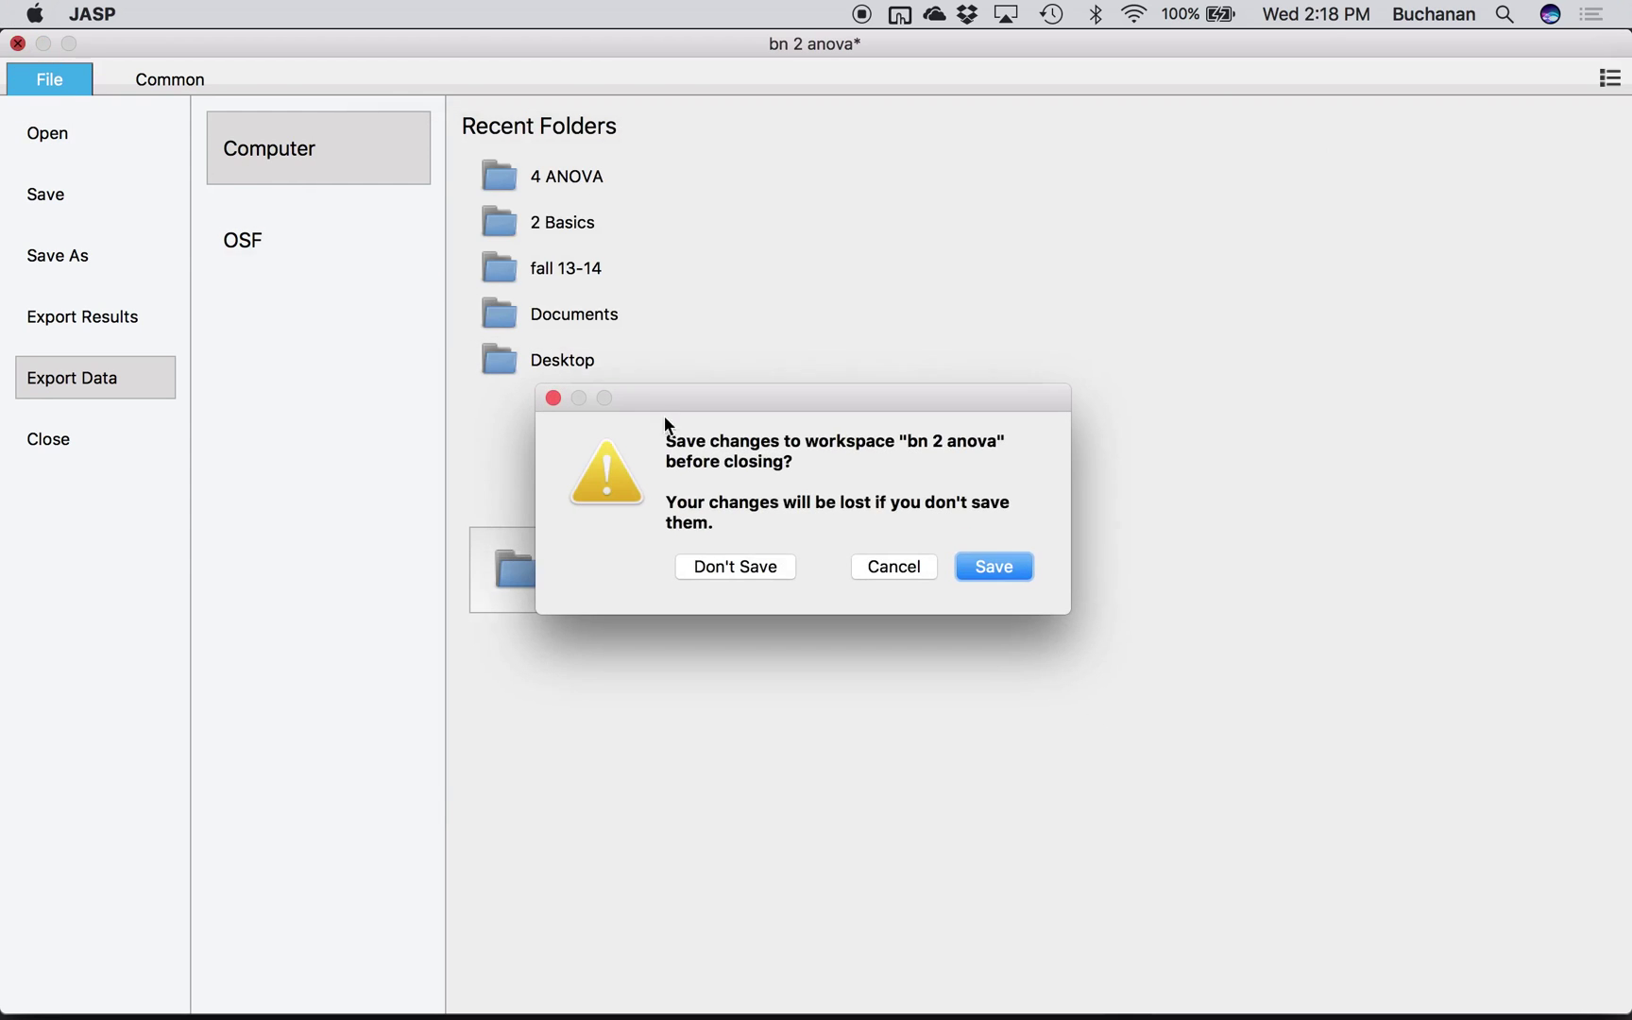
{"action": "left_click", "coordinate": [714, 567]}
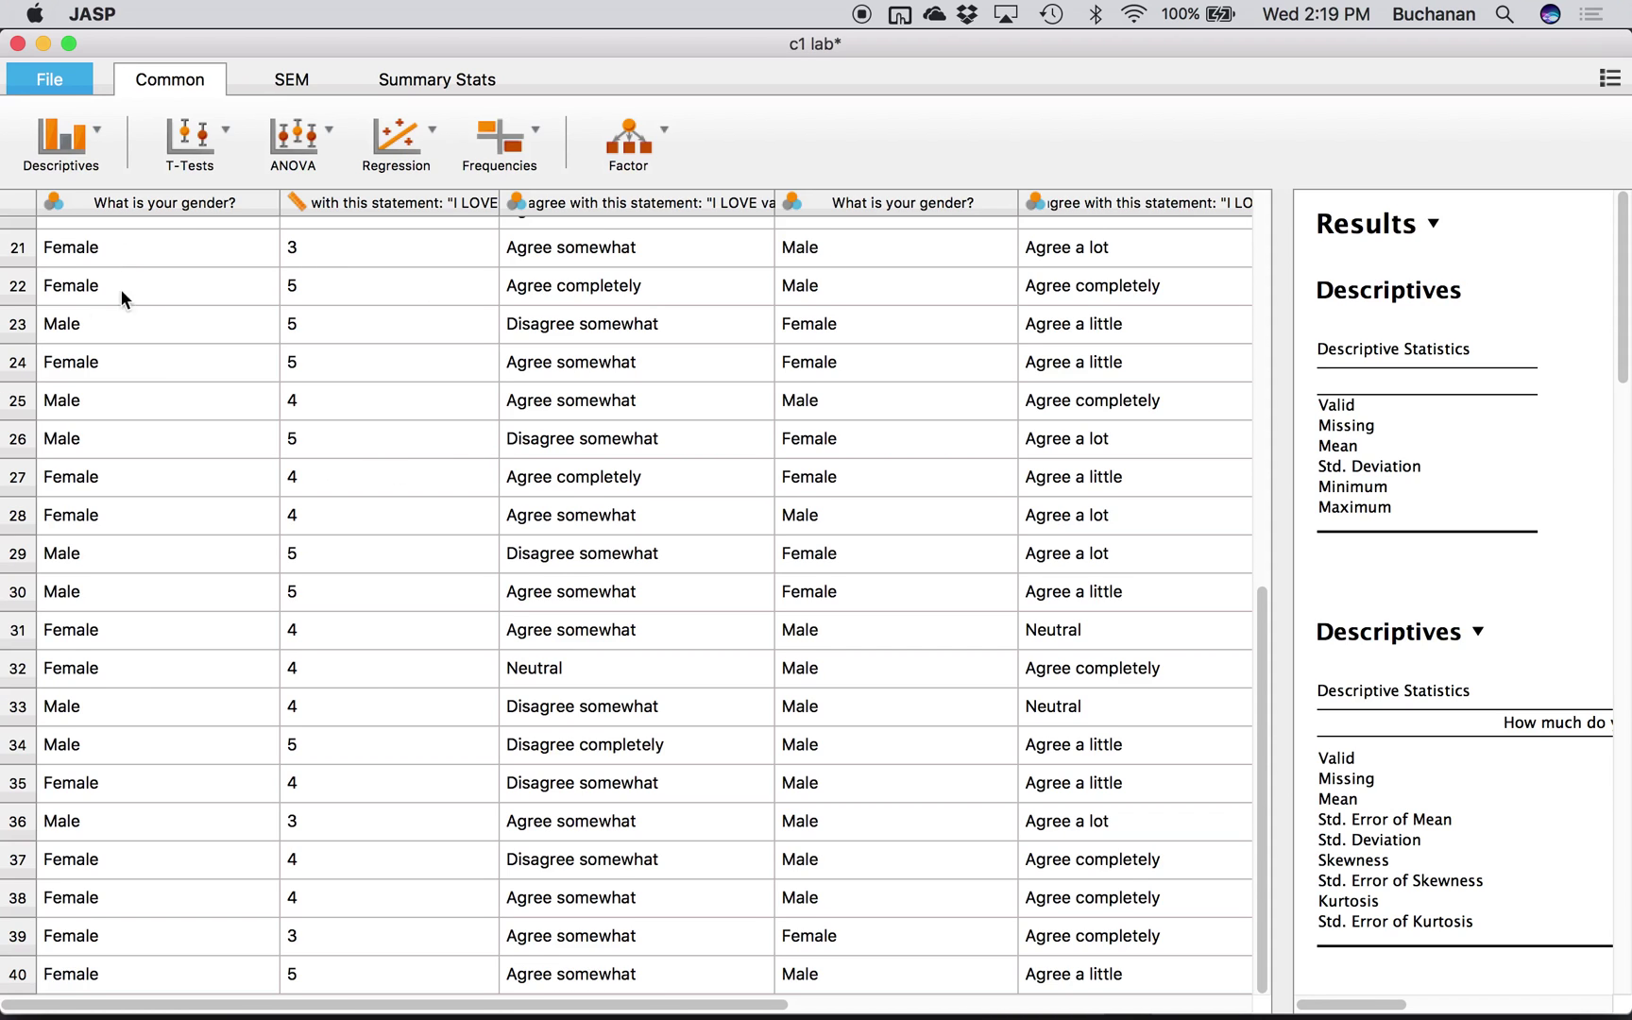
{"action": "left_click", "coordinate": [42, 77]}
{"action": "left_click", "coordinate": [85, 381]}
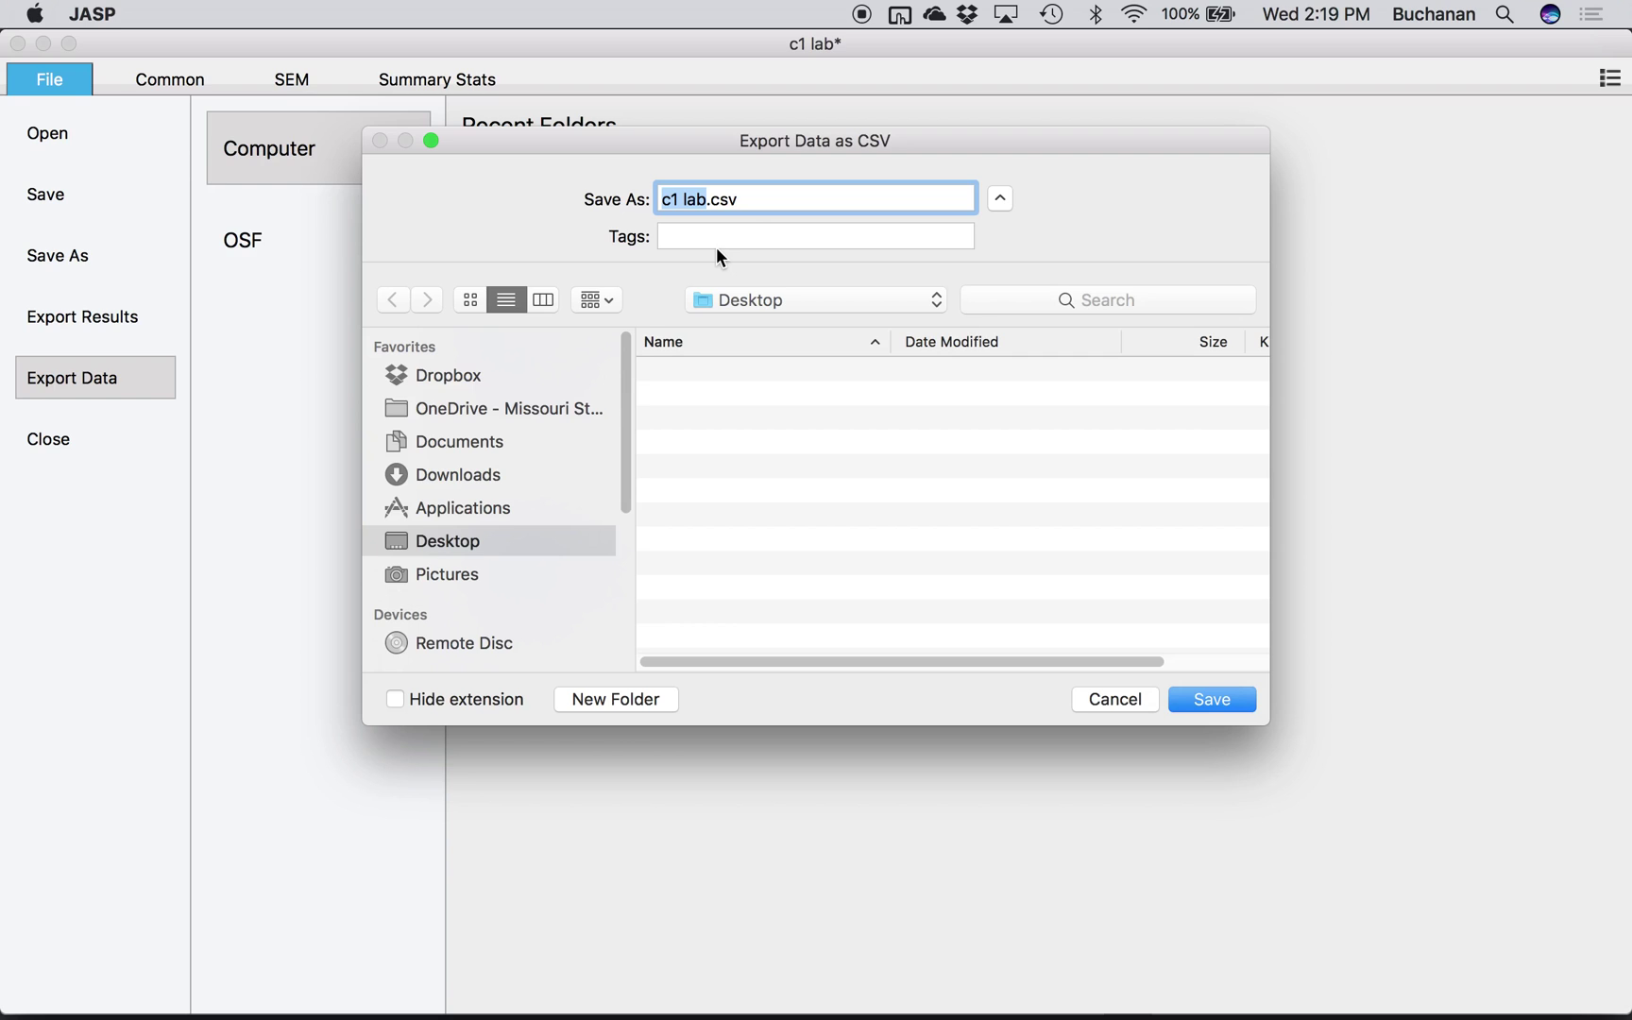
{"action": "left_click", "coordinate": [1114, 697]}
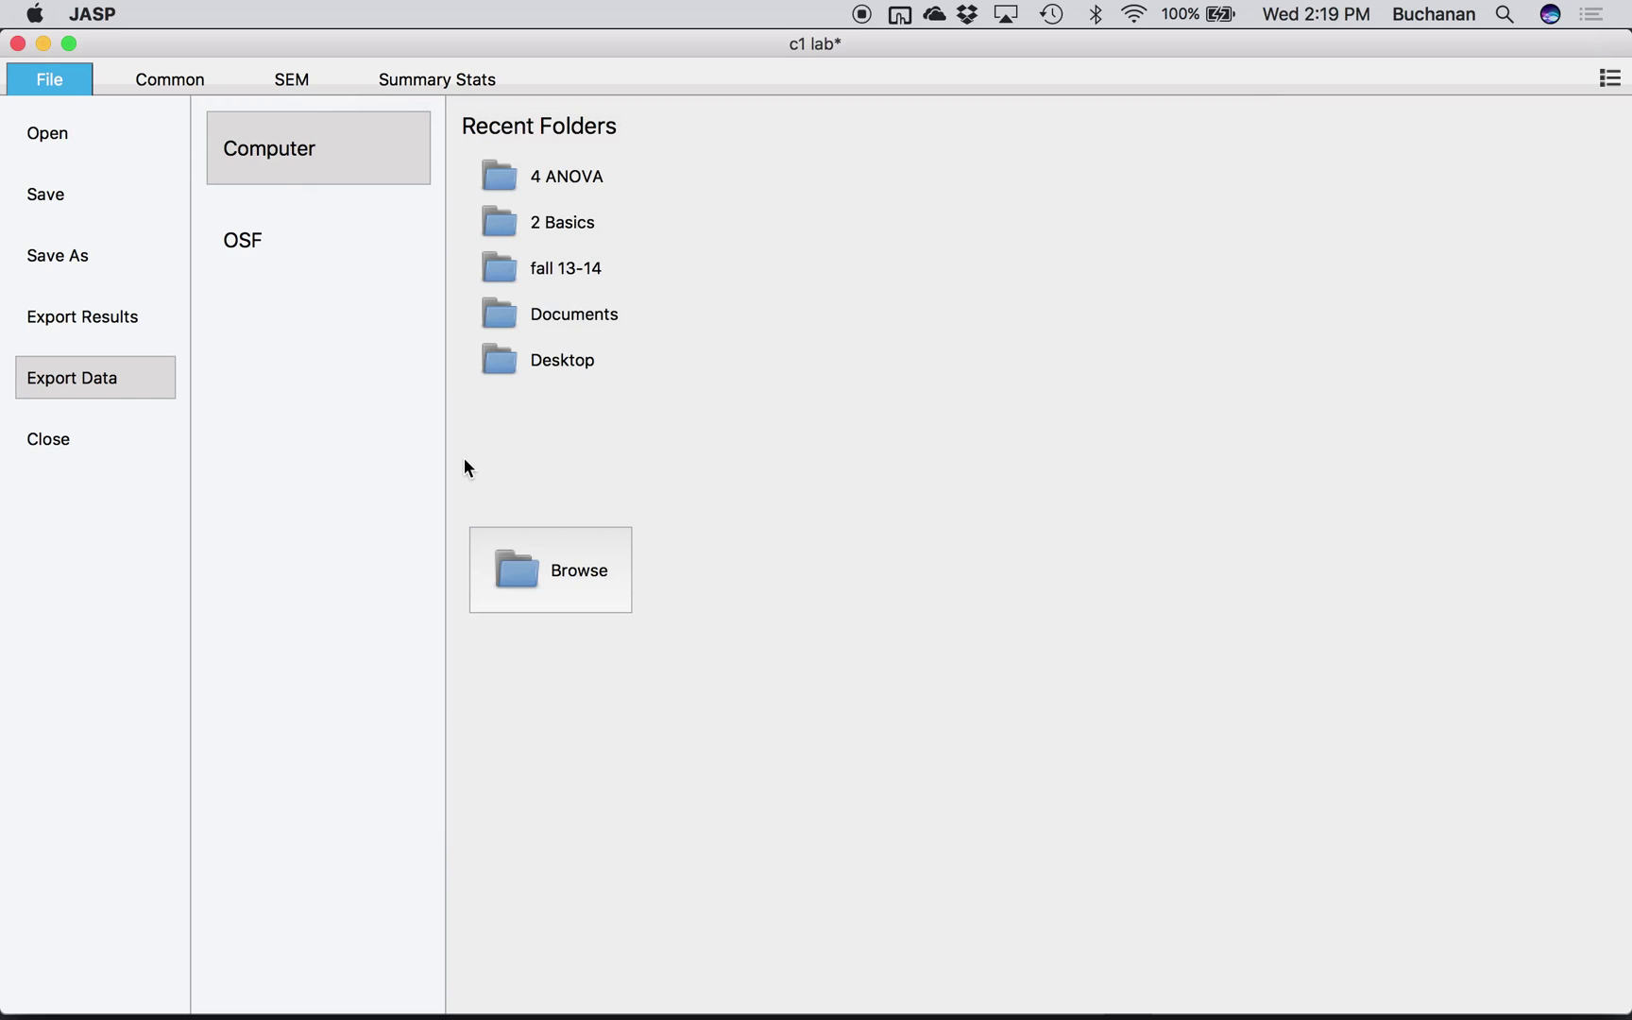